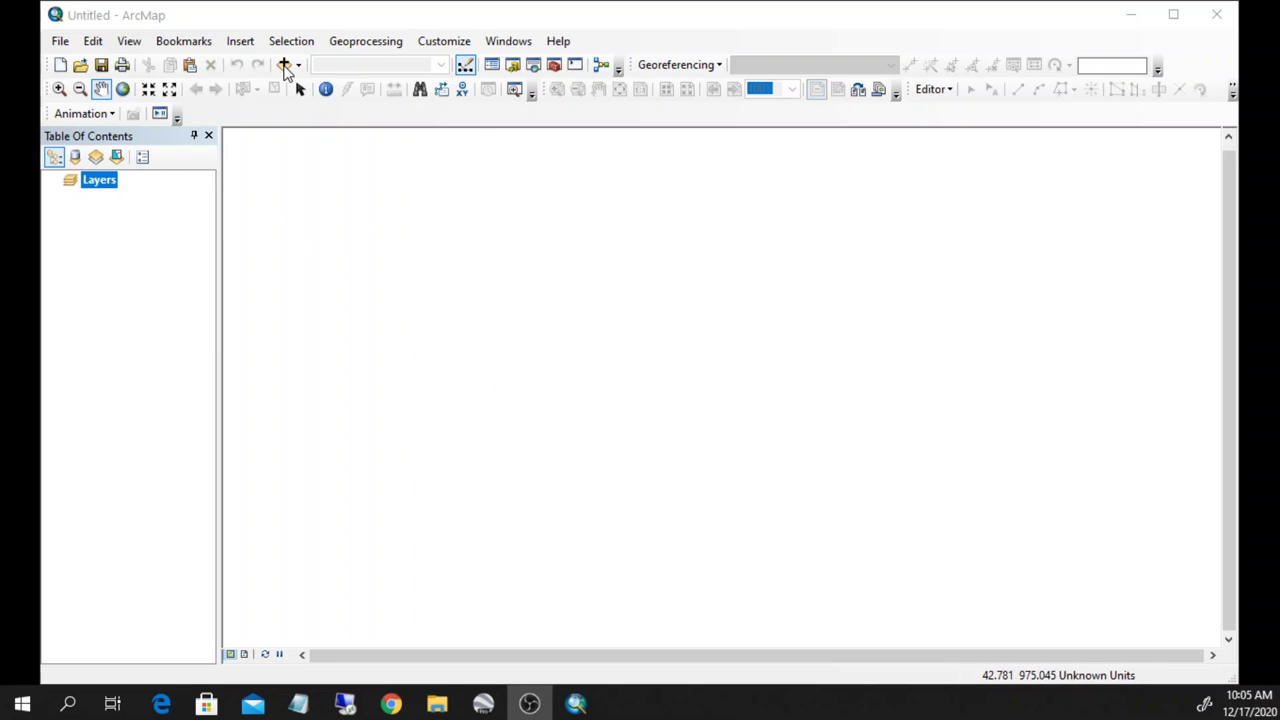
Open the Add Data dialog to browse the Brhv_Cux_Soil_Weser_2020 project folders.
left_click(284, 65)
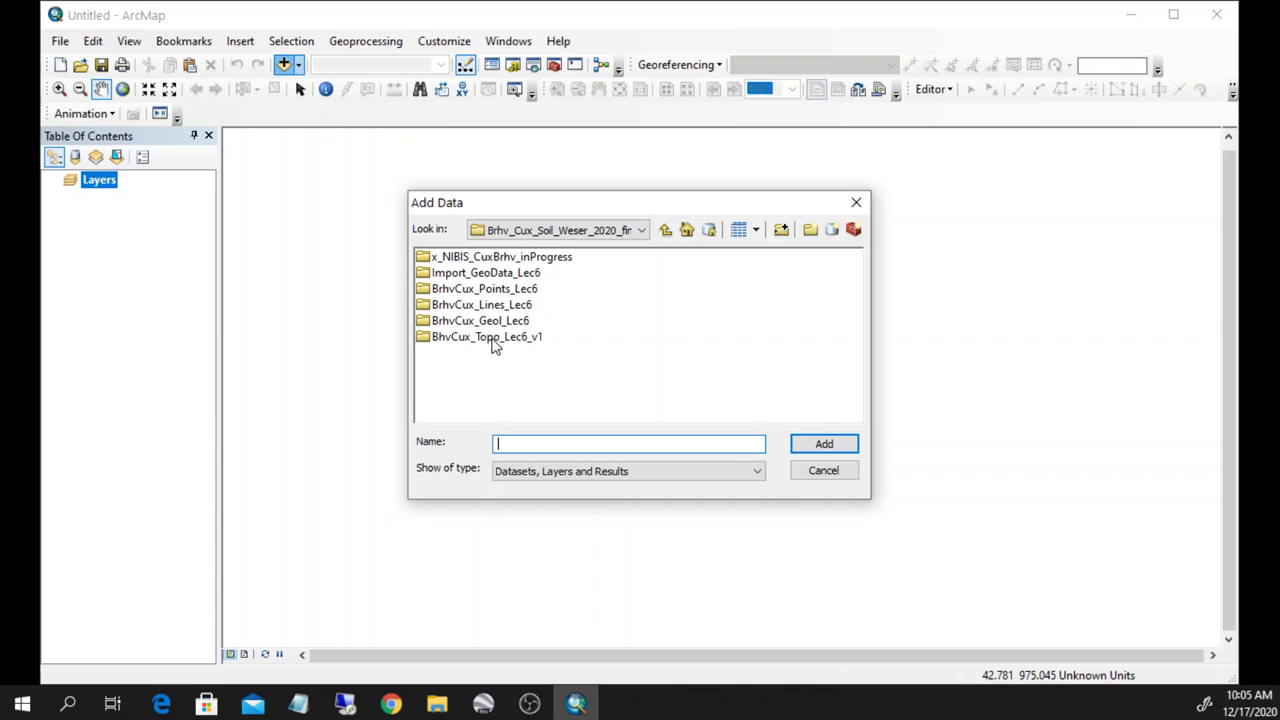
Add the four point shapefiles from BrhvCux_Points_Lec6, starting with XYBrhv_Geol_Coord_Sites_2020.
double_click(493, 276)
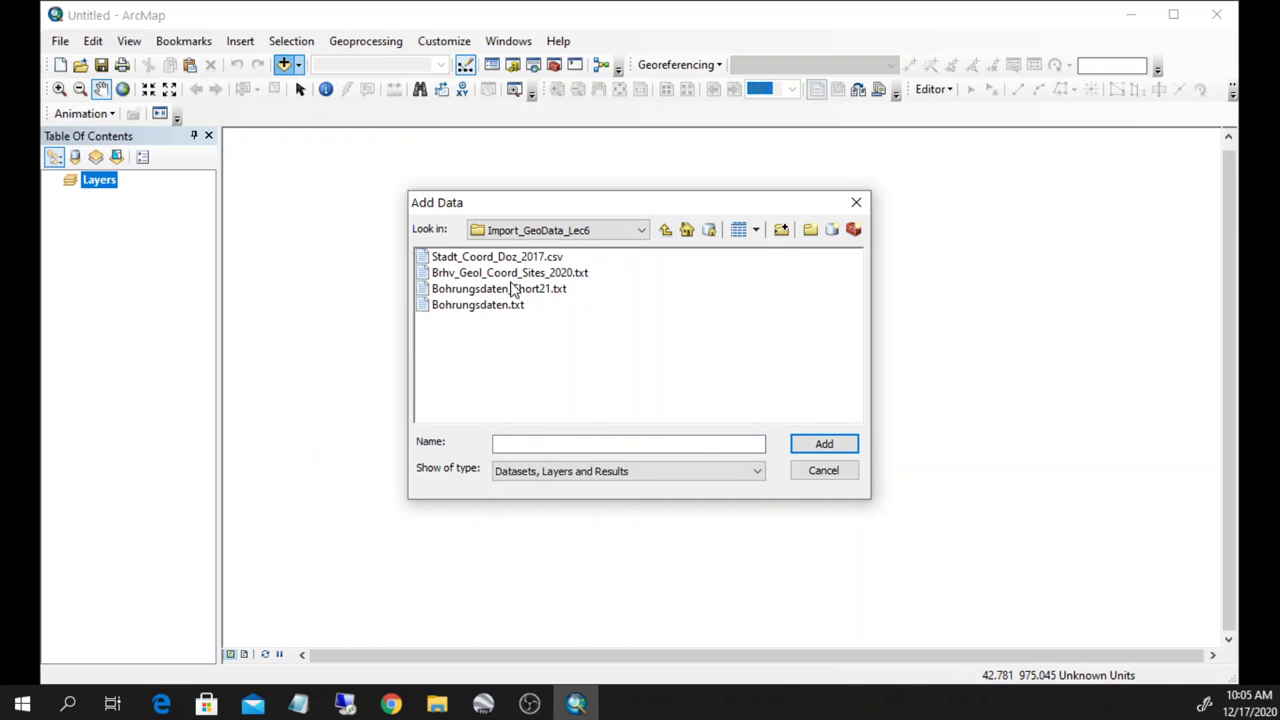
left_click(670, 236)
double_click(488, 289)
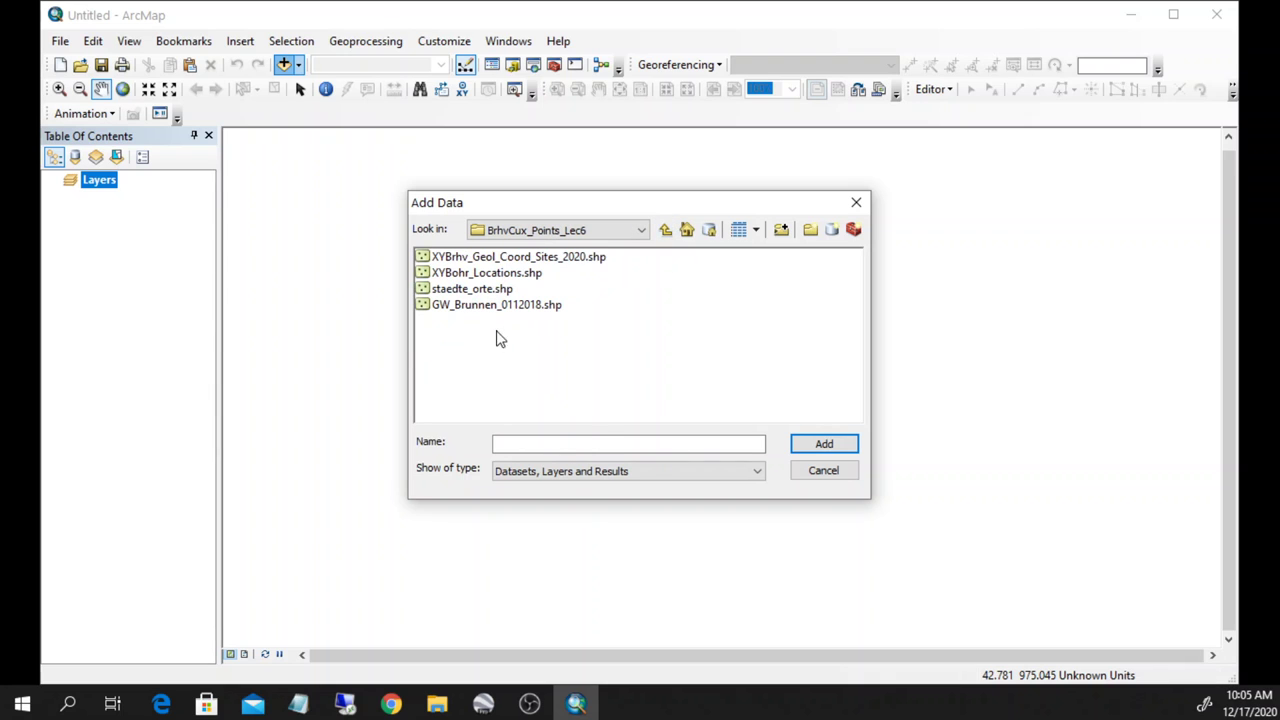
left_click(484, 258)
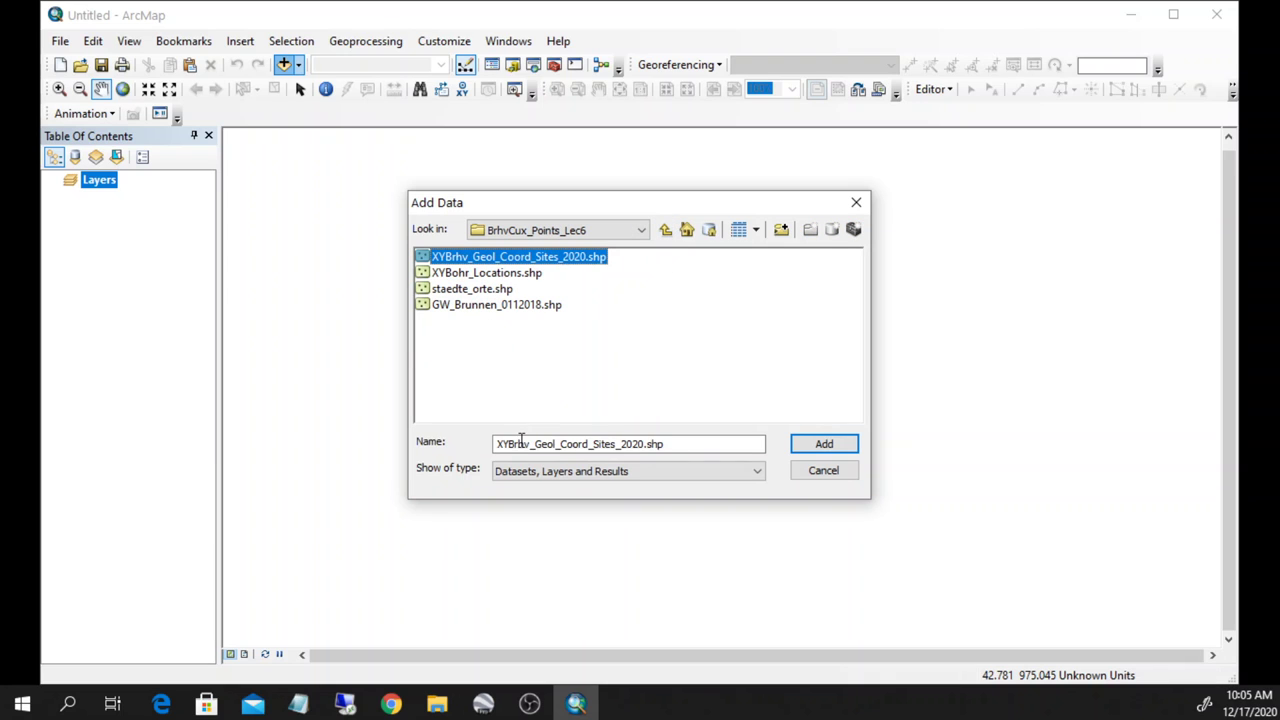
left_click(480, 308, "shift")
left_click(843, 446)
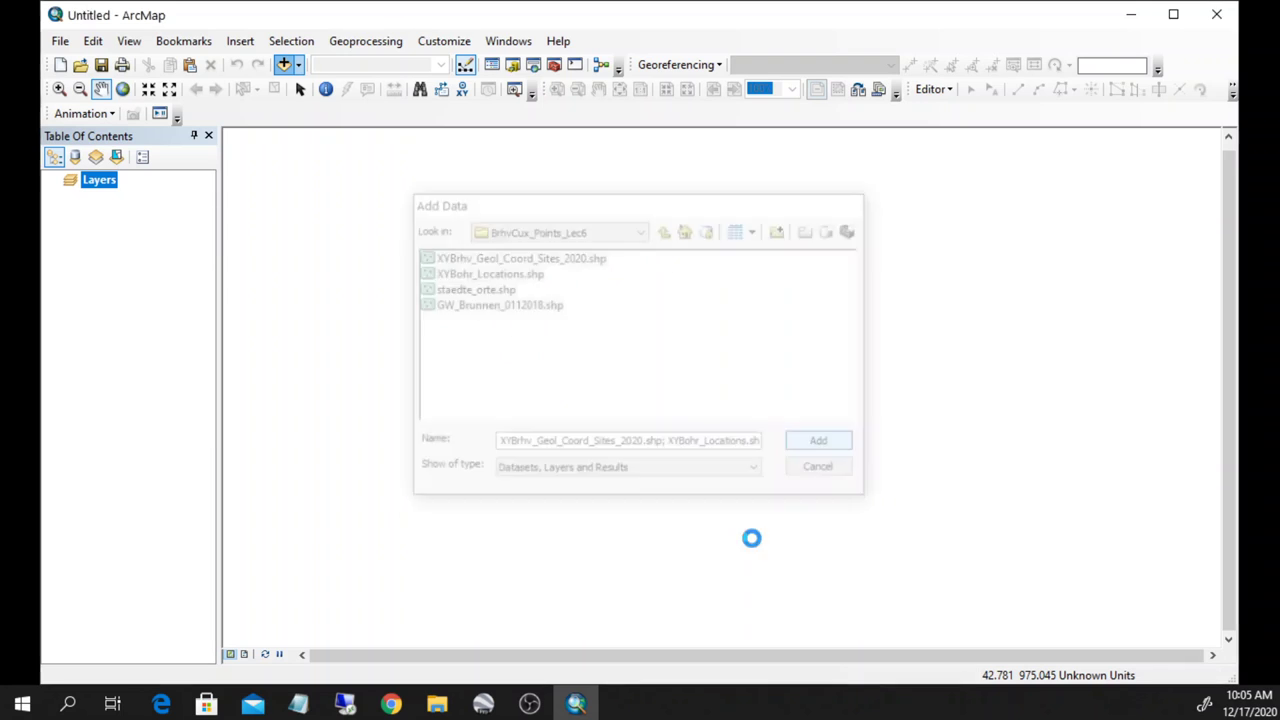
scroll(655, 385, "up", 1)
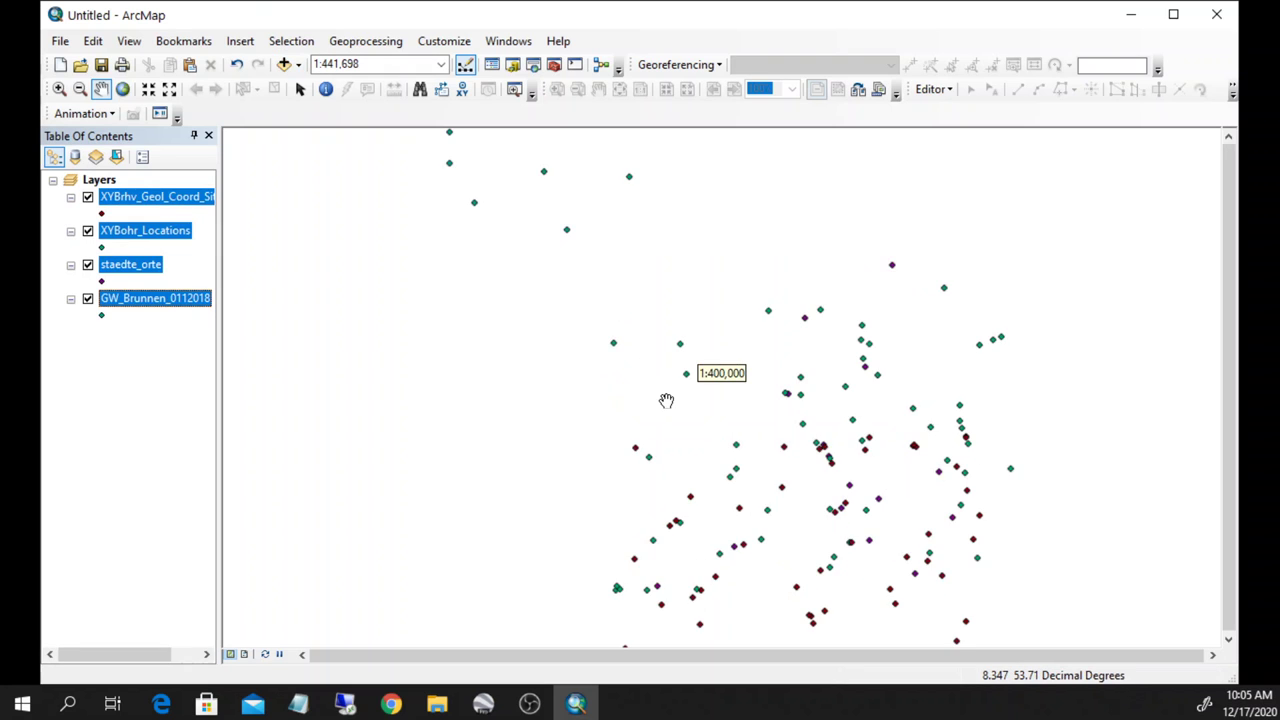
Add the five BrhvCux_Lines_Lec6 shapefiles, from Weser_NSea_WGS onward, and dismiss the coordinate-system warning.
left_click(284, 64)
left_click(665, 230)
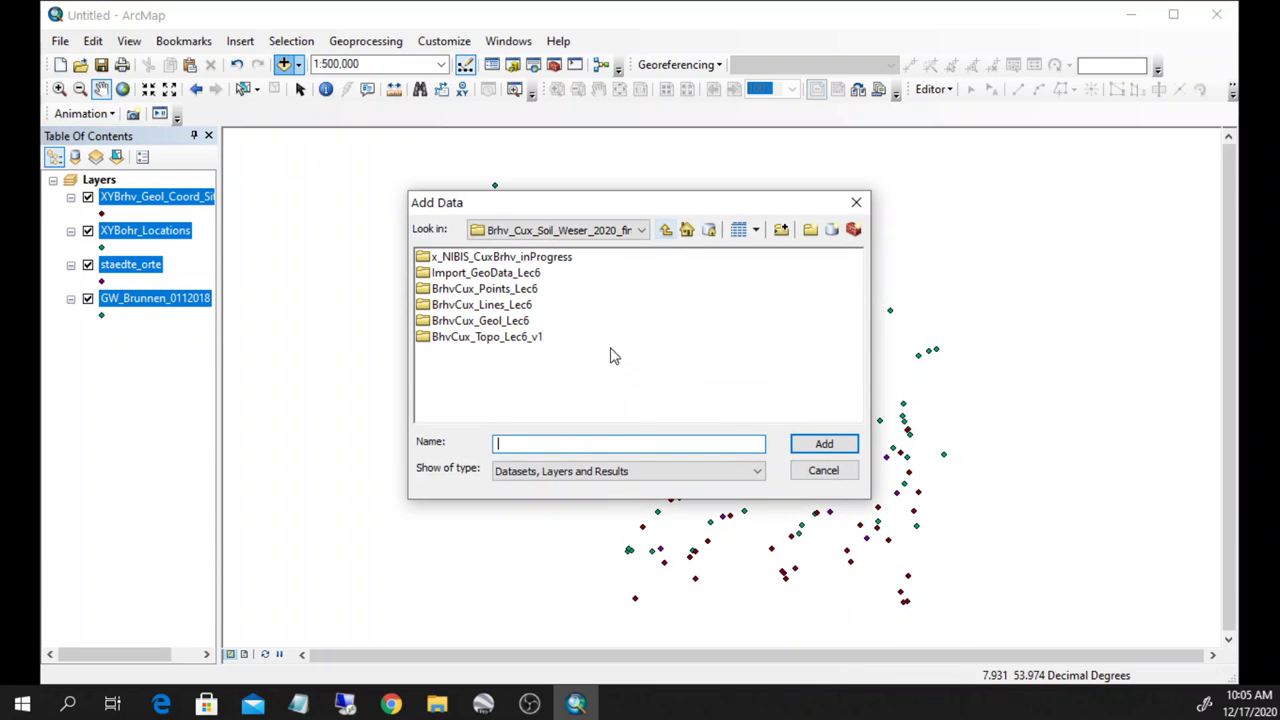
double_click(498, 306)
left_click(481, 257)
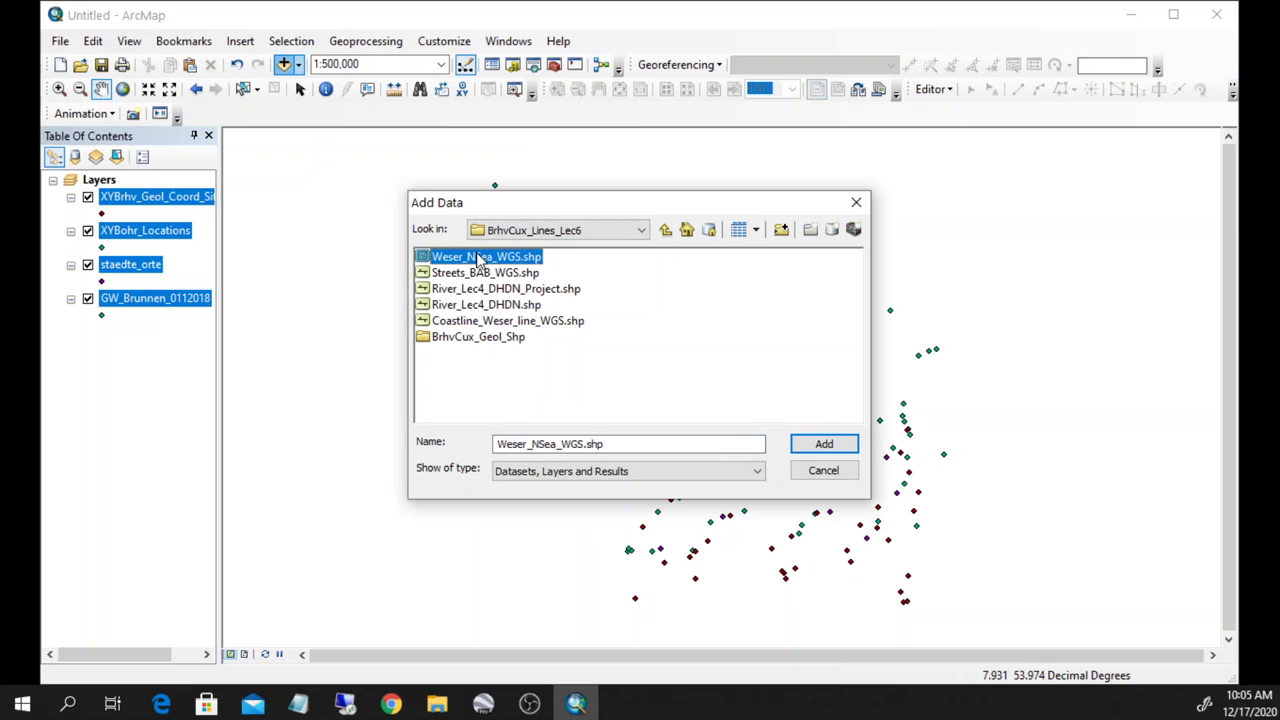
left_click(478, 321, "shift")
left_click(823, 445)
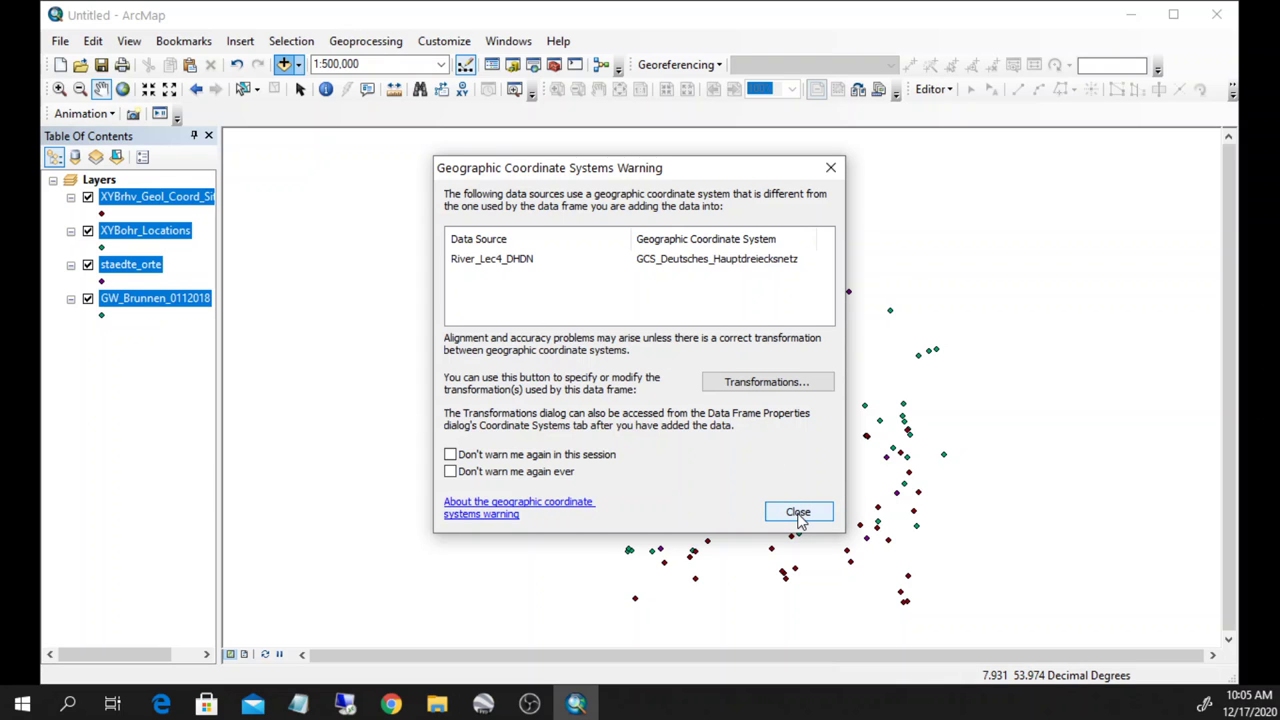
left_click(798, 514)
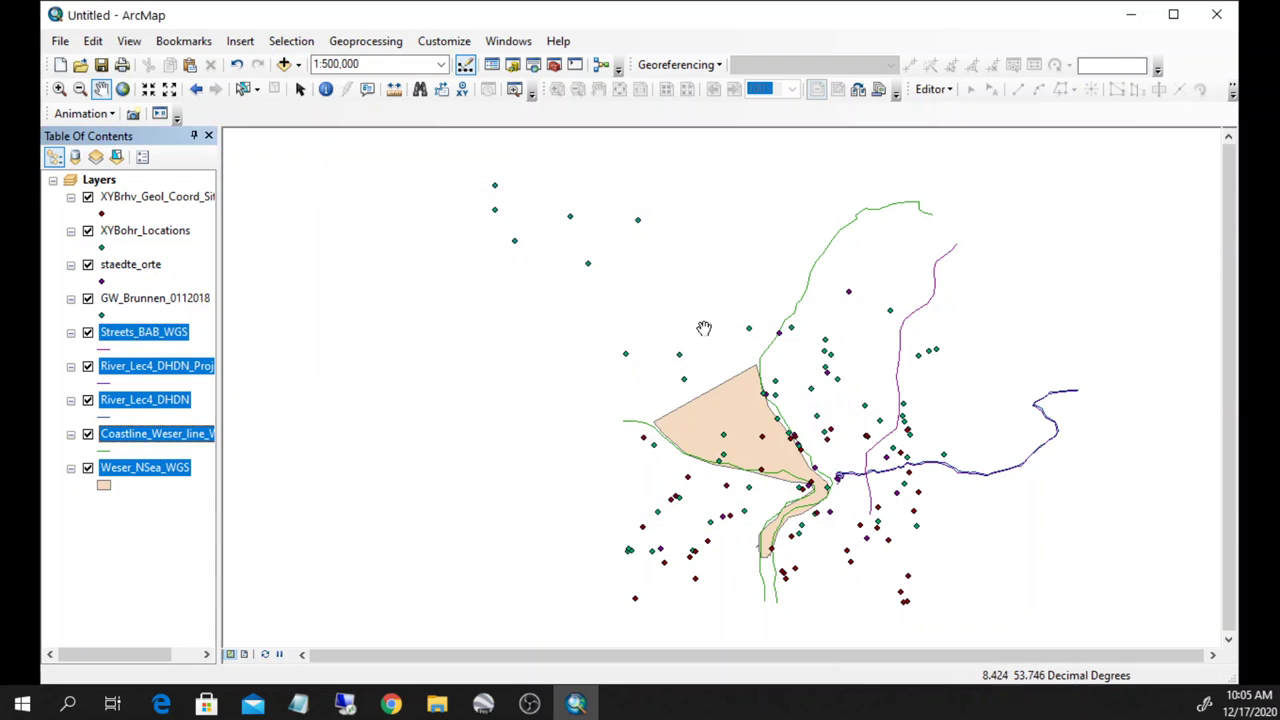
left_click(285, 64)
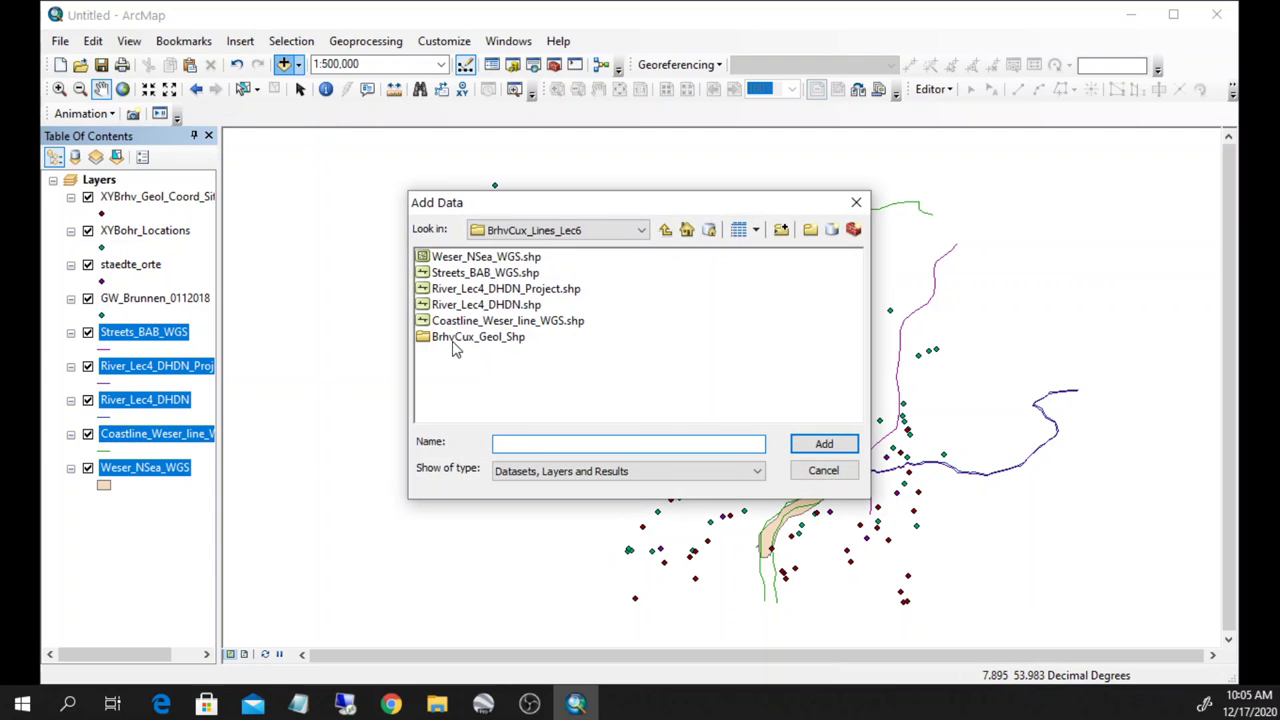
Add the geol3_Cux_WGS.tif raster from the BrhvCux_Geol_Lec6 folder.
left_click(665, 230)
double_click(458, 322)
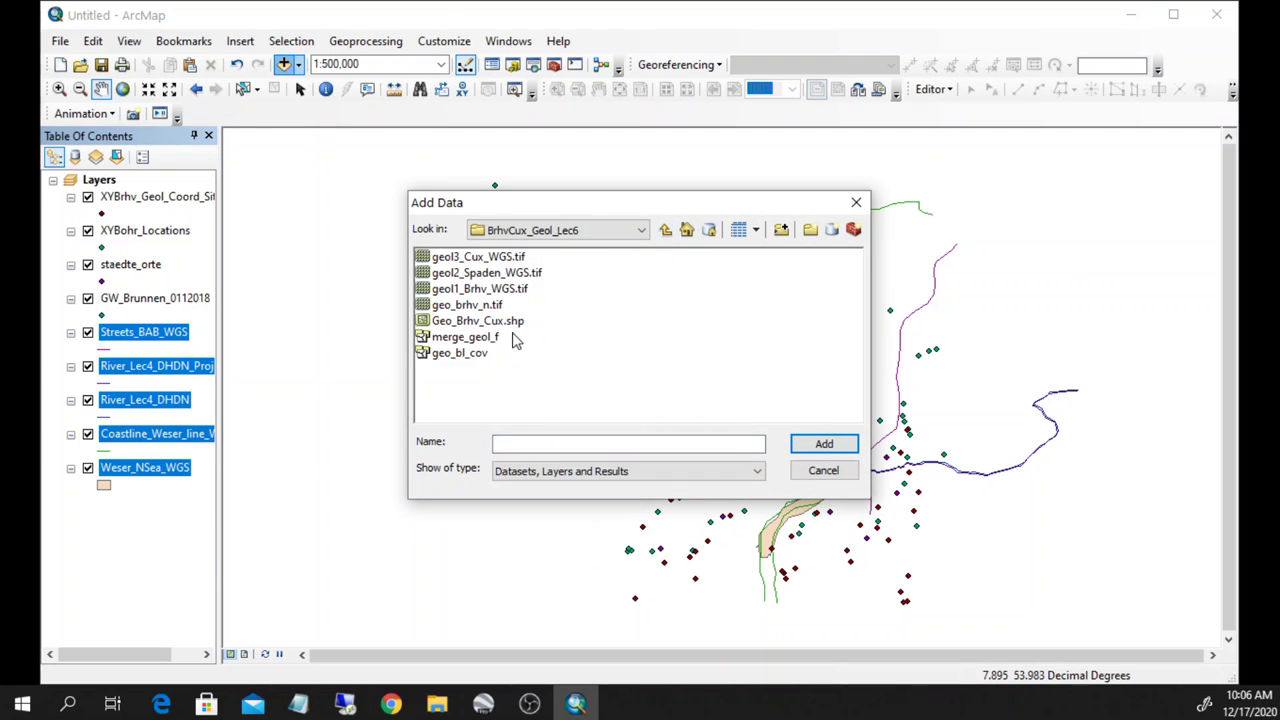
left_click(470, 257)
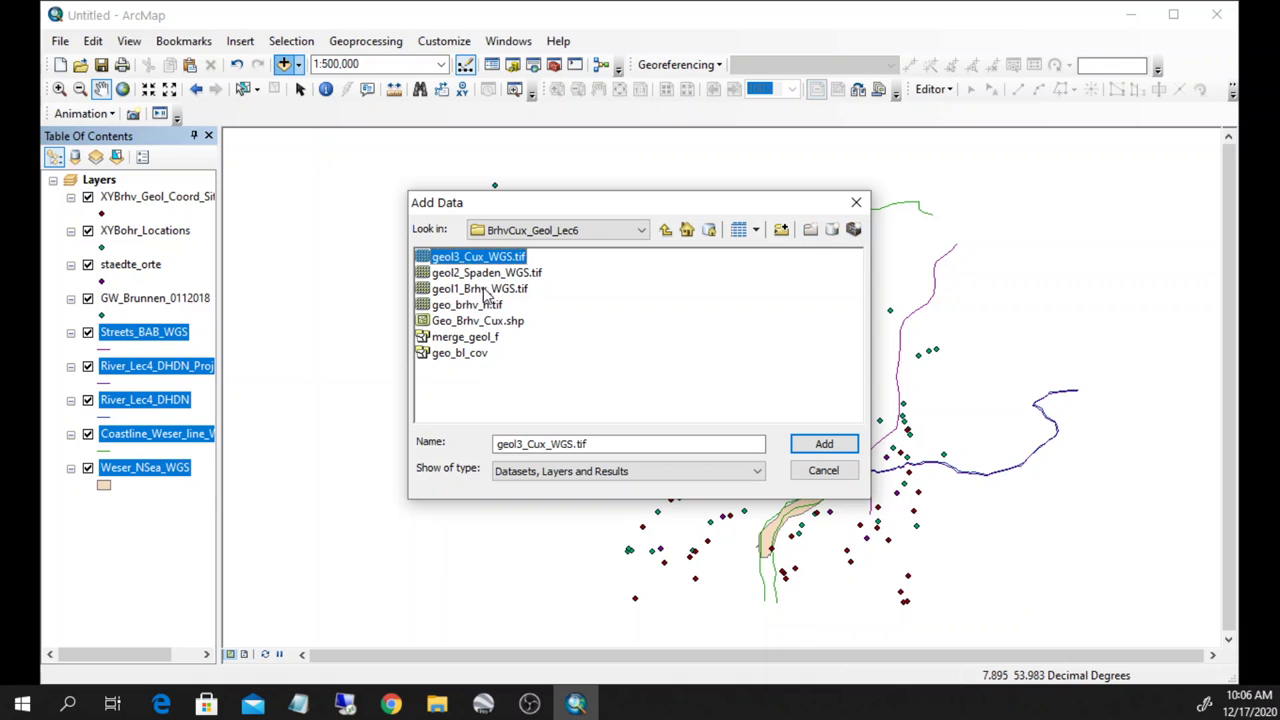
left_click(824, 445)
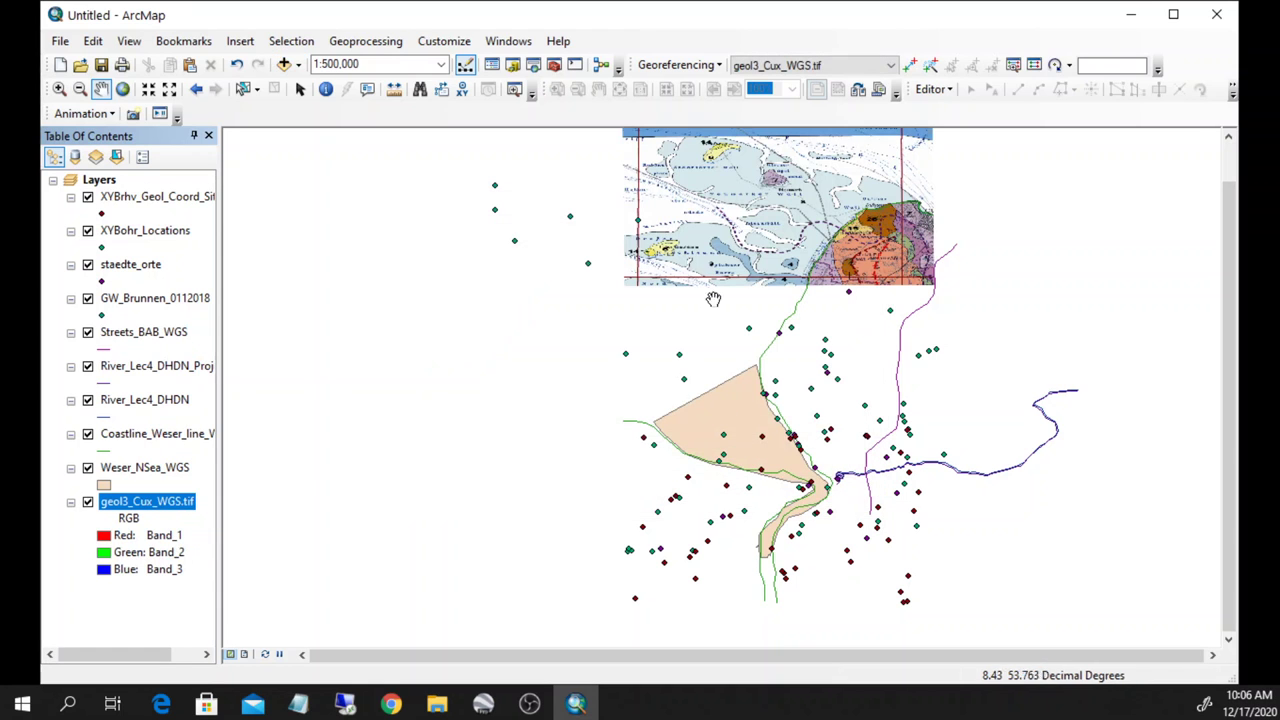
Add the geol2_Spaden_WGS.tif, geol1_Brhv_WGS.tif and geo_brhv_n.tif rasters together.
left_click(284, 64)
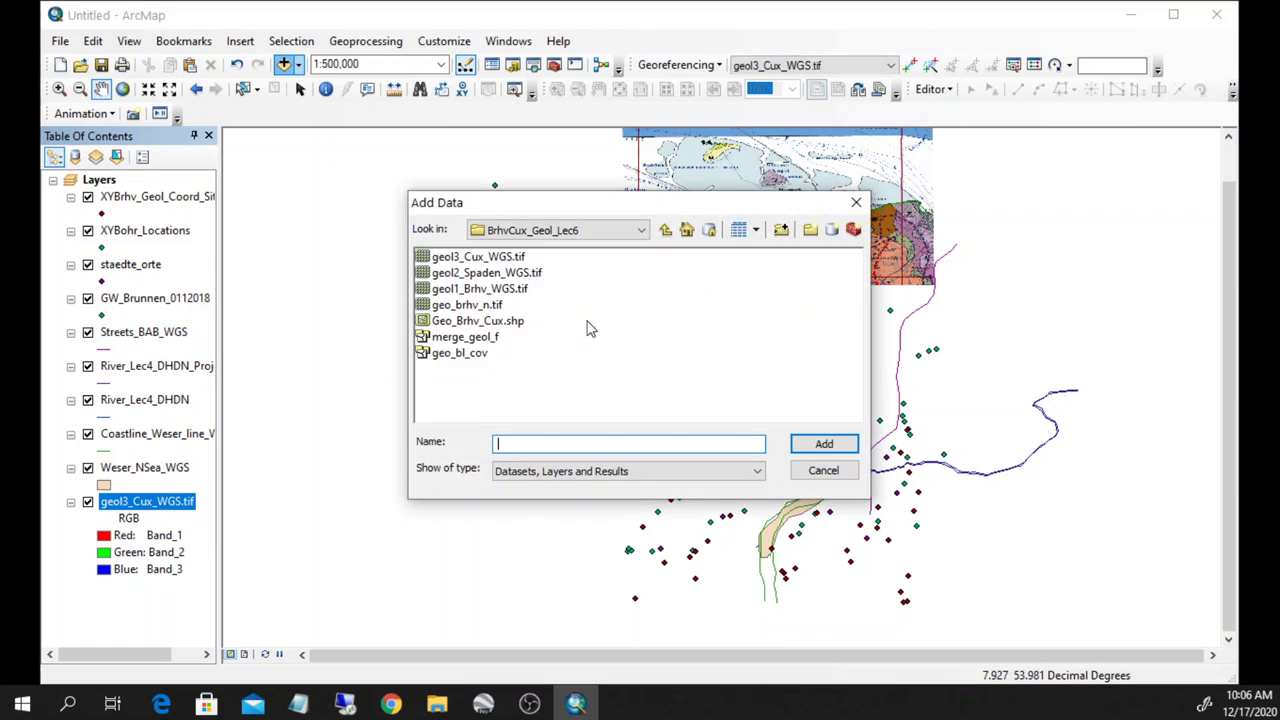
left_click(485, 273)
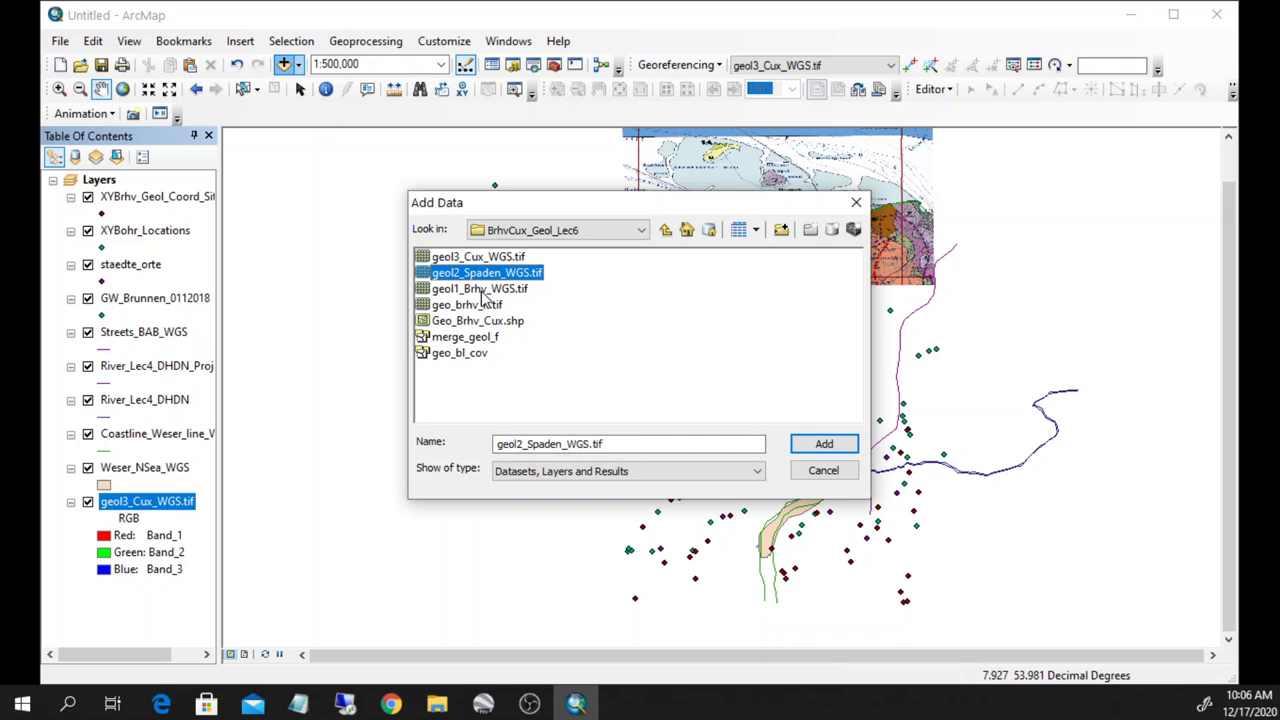
left_click(483, 292, "ctrl")
left_click(478, 305, "ctrl")
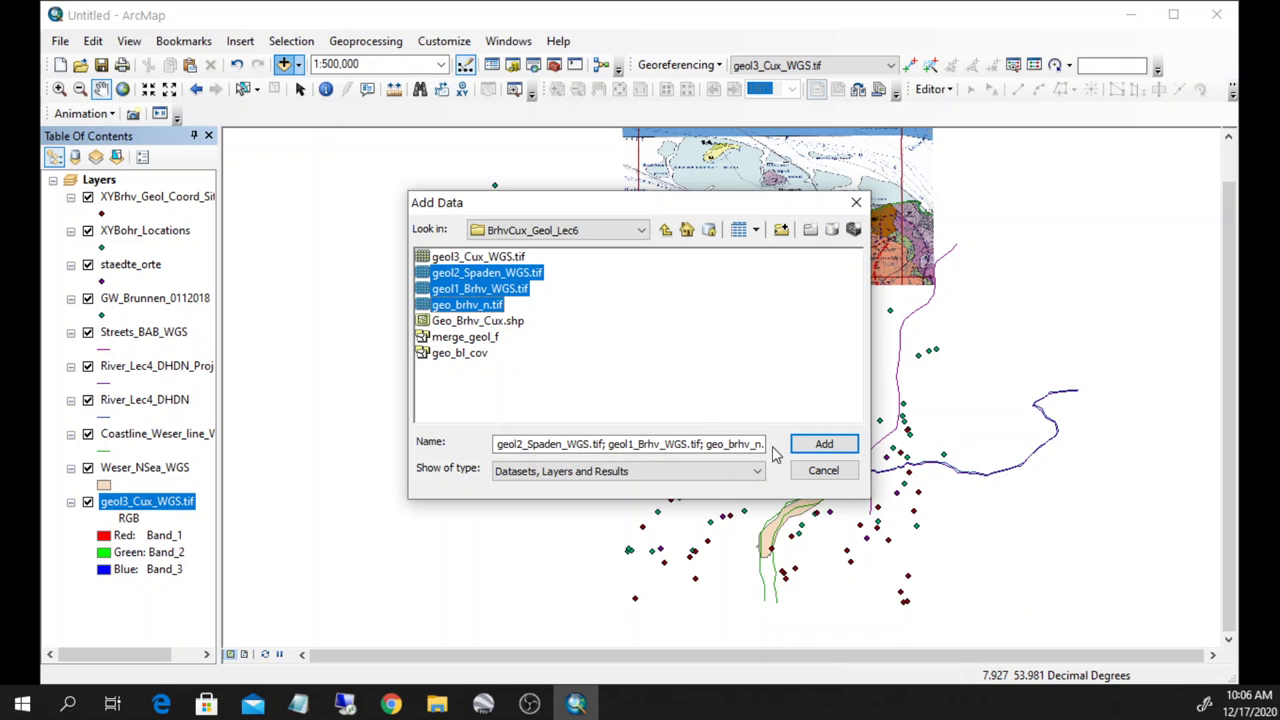
left_click(823, 443)
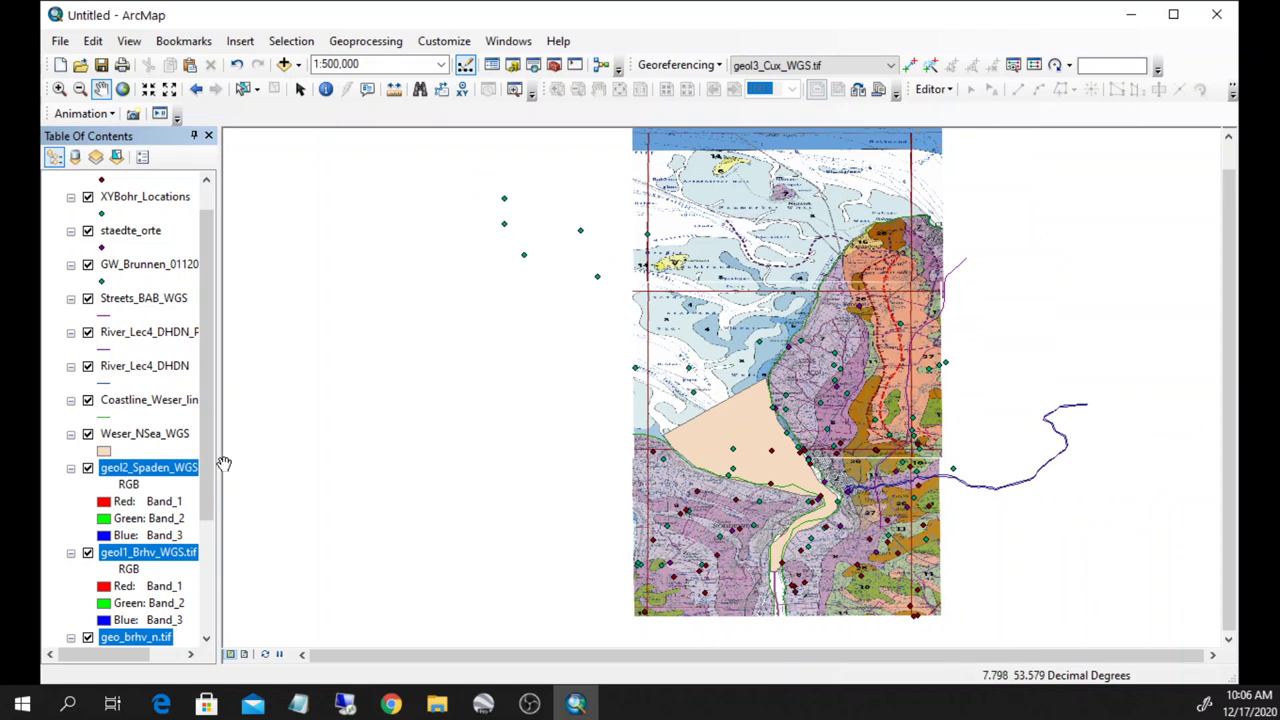
Collapse the band legends of the four geology rasters in the Table of Contents.
left_click(71, 467)
left_click(71, 484)
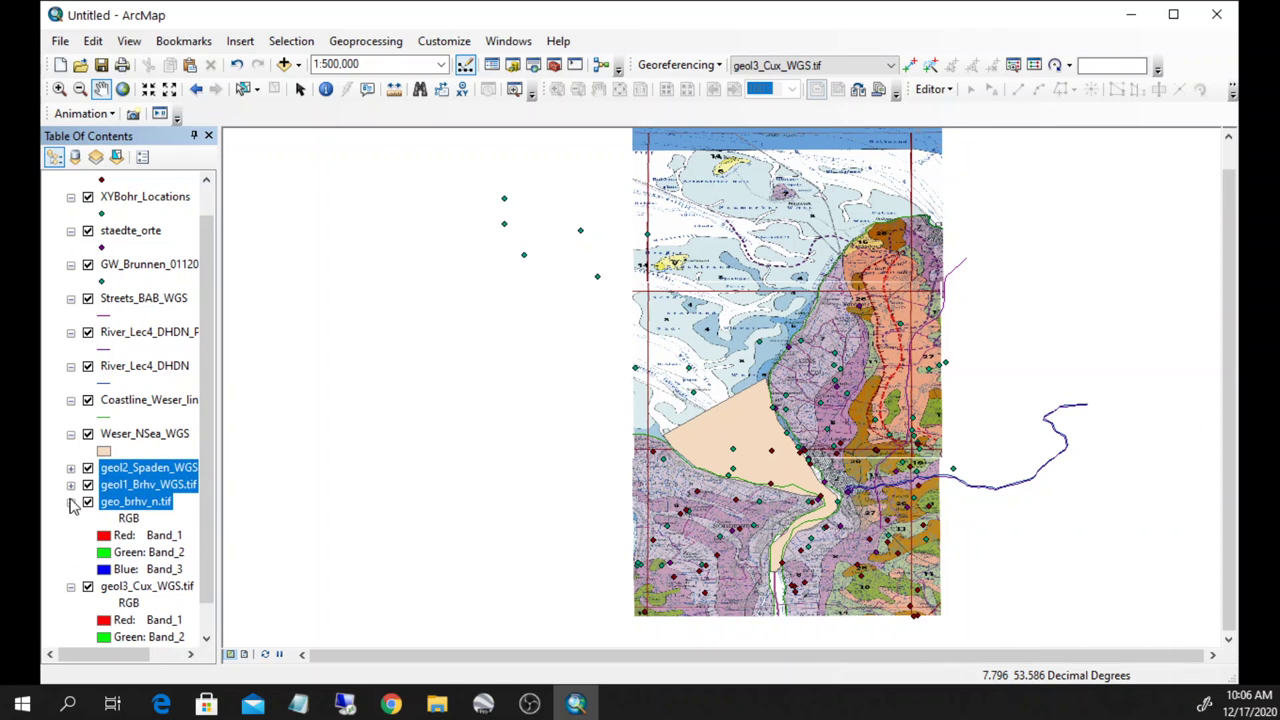
left_click(71, 501)
left_click(71, 553)
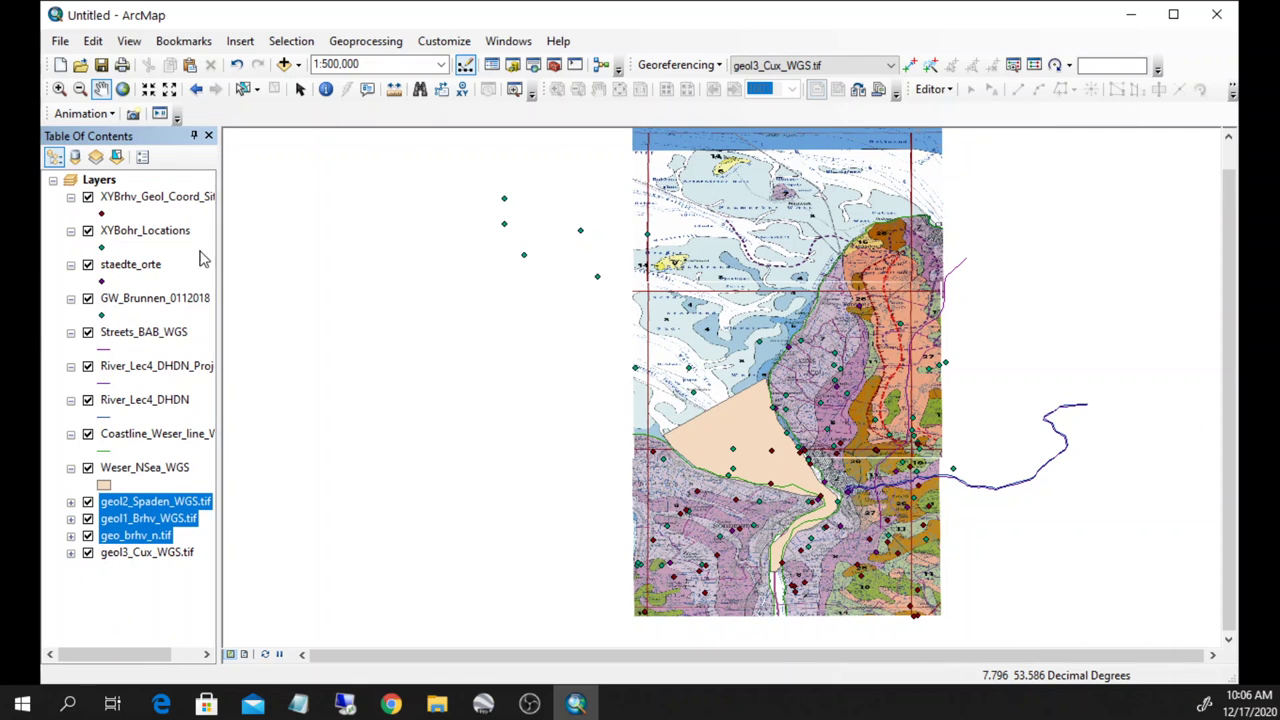
scroll(494, 403, "down", 1)
scroll(534, 403, "up", 1)
Group XYBrhv_Geol_Coord_Sites_2020, XYBohr_Locations, staedte_orte and GW_Brunnen_0112018 into a group named Points.
left_click(150, 198)
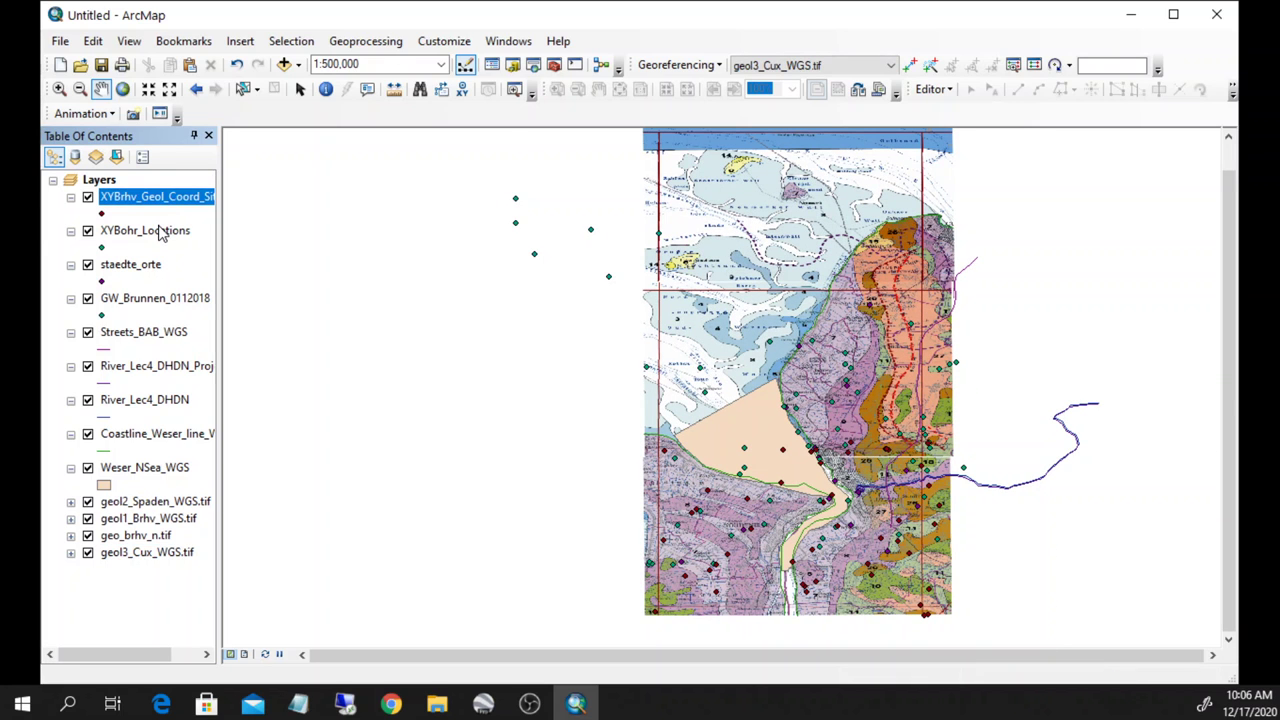
left_click(160, 232, "ctrl")
left_click(160, 265, "ctrl")
left_click(157, 300, "ctrl")
right_click(163, 311)
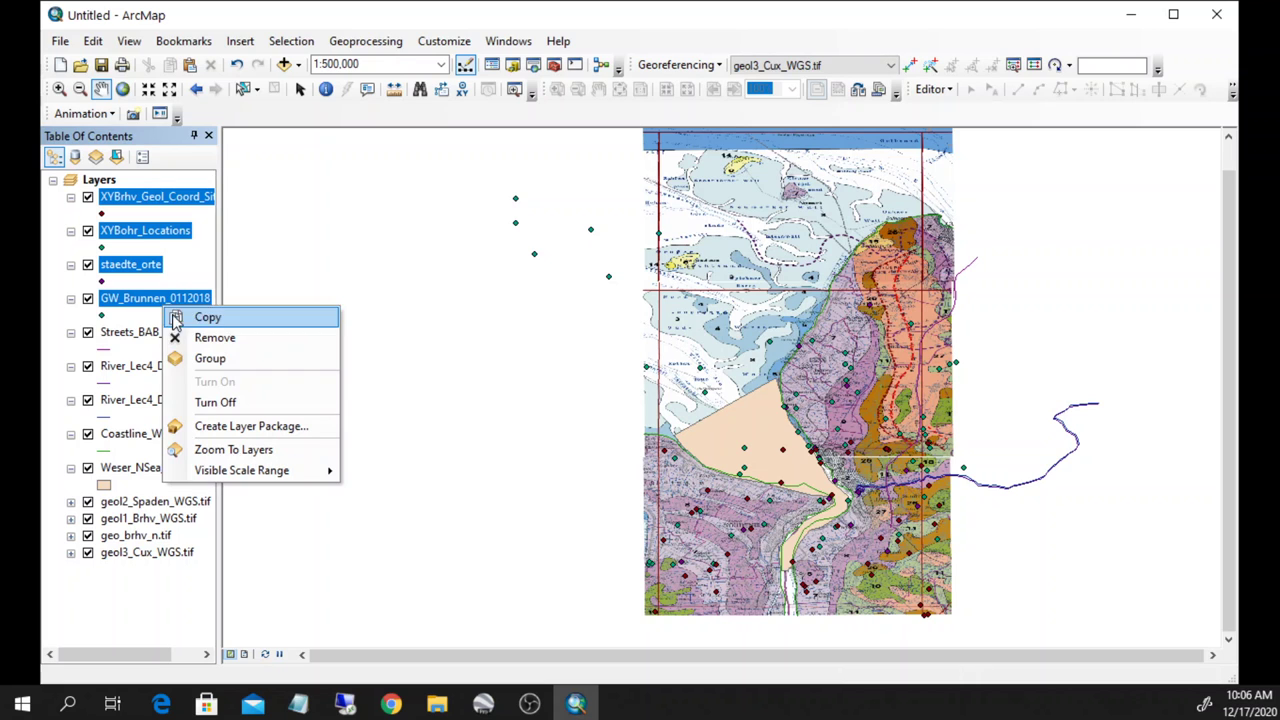
left_click(190, 359)
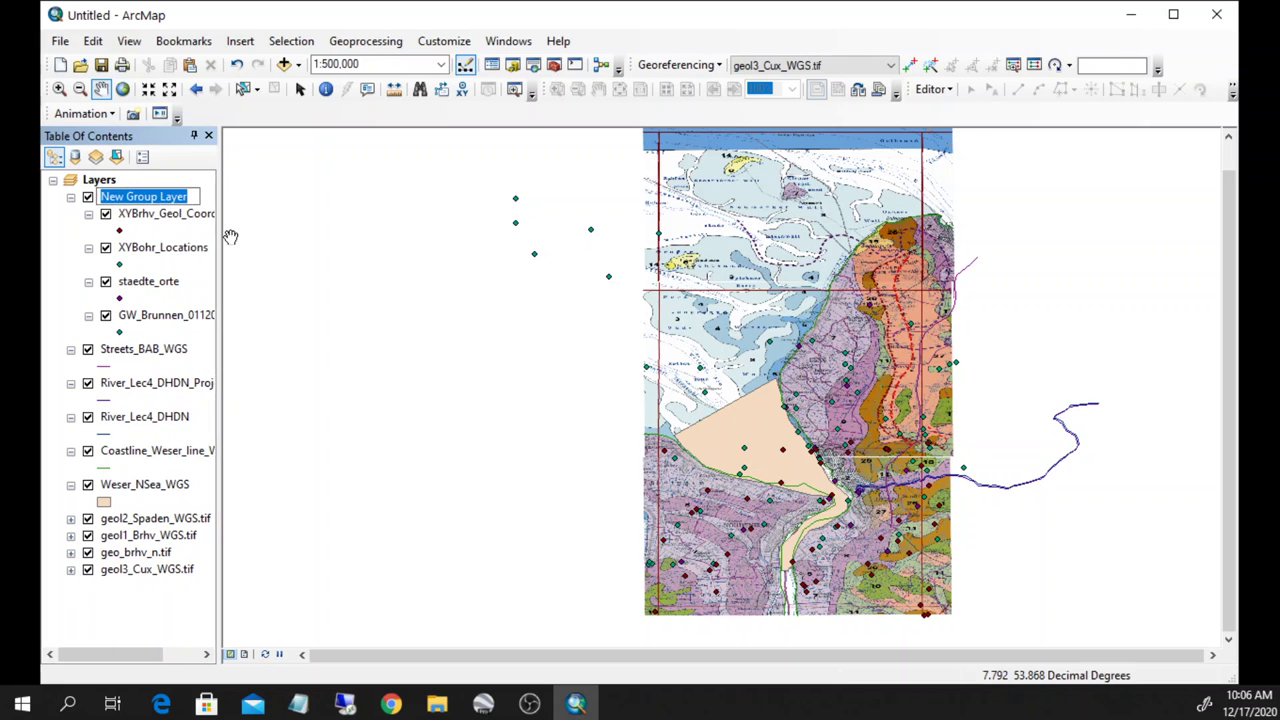
type("POints")
key("BackSpace")
key("BackSpace")
key("BackSpace")
key("BackSpace")
type("oints")
key("Return")
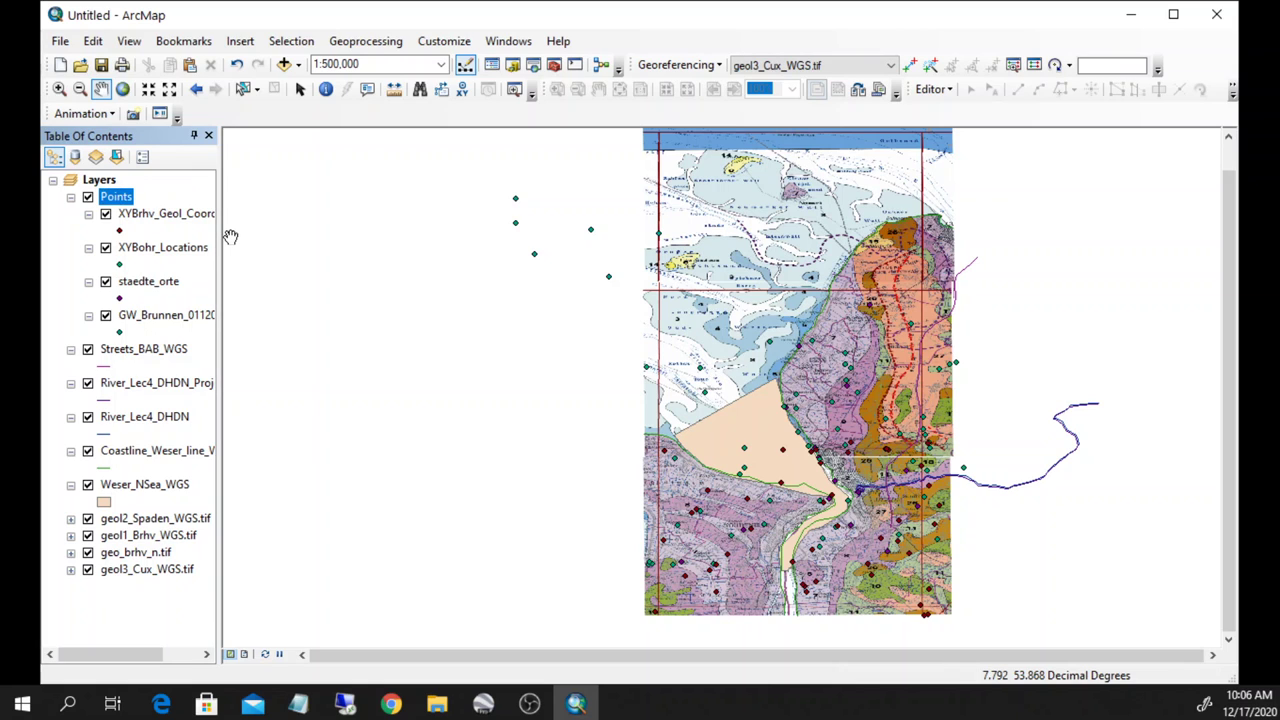
left_click(88, 198)
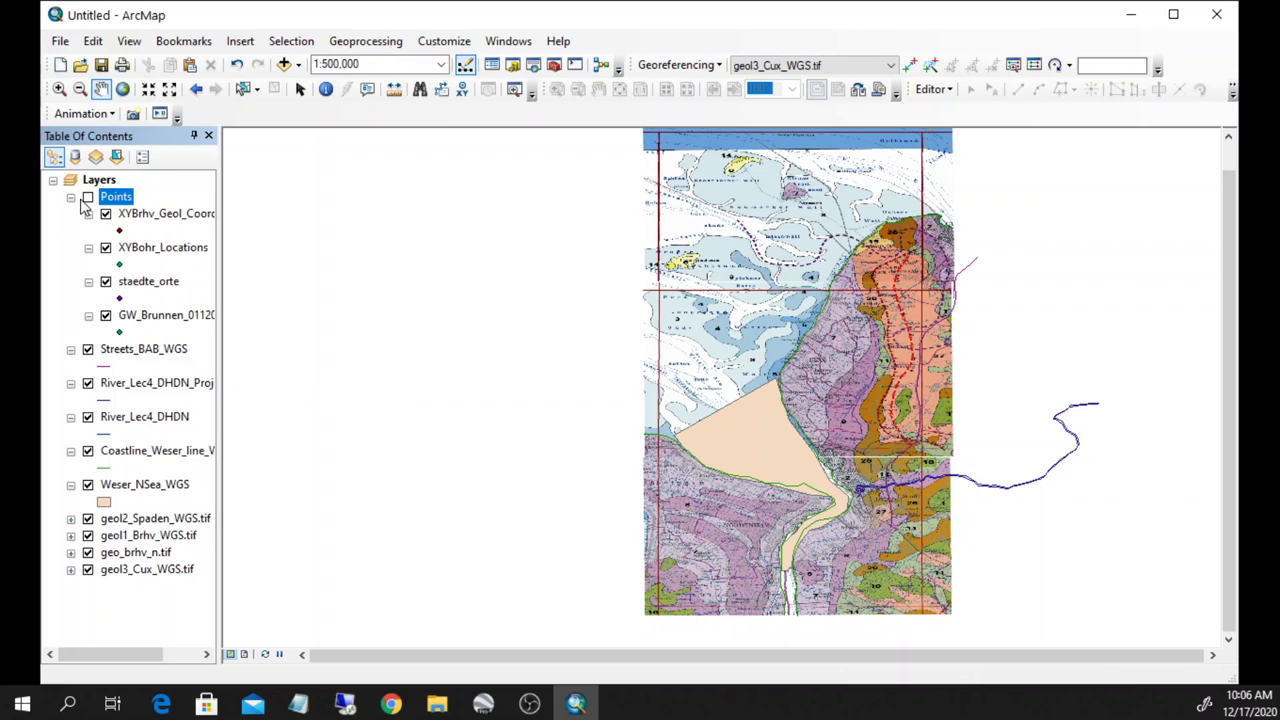
left_click(88, 198)
left_click(127, 352)
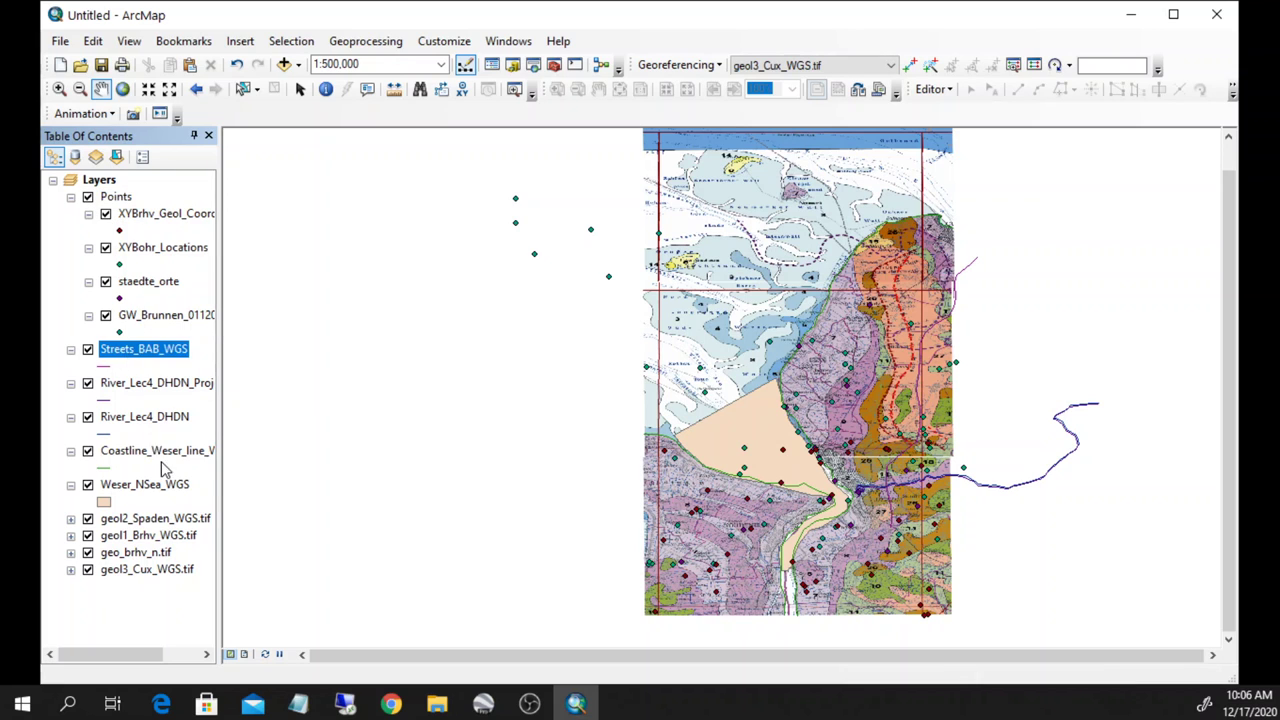
Group the street, river and coastline layers and name the group Lines.
left_click(155, 458, "shift")
right_click(155, 460)
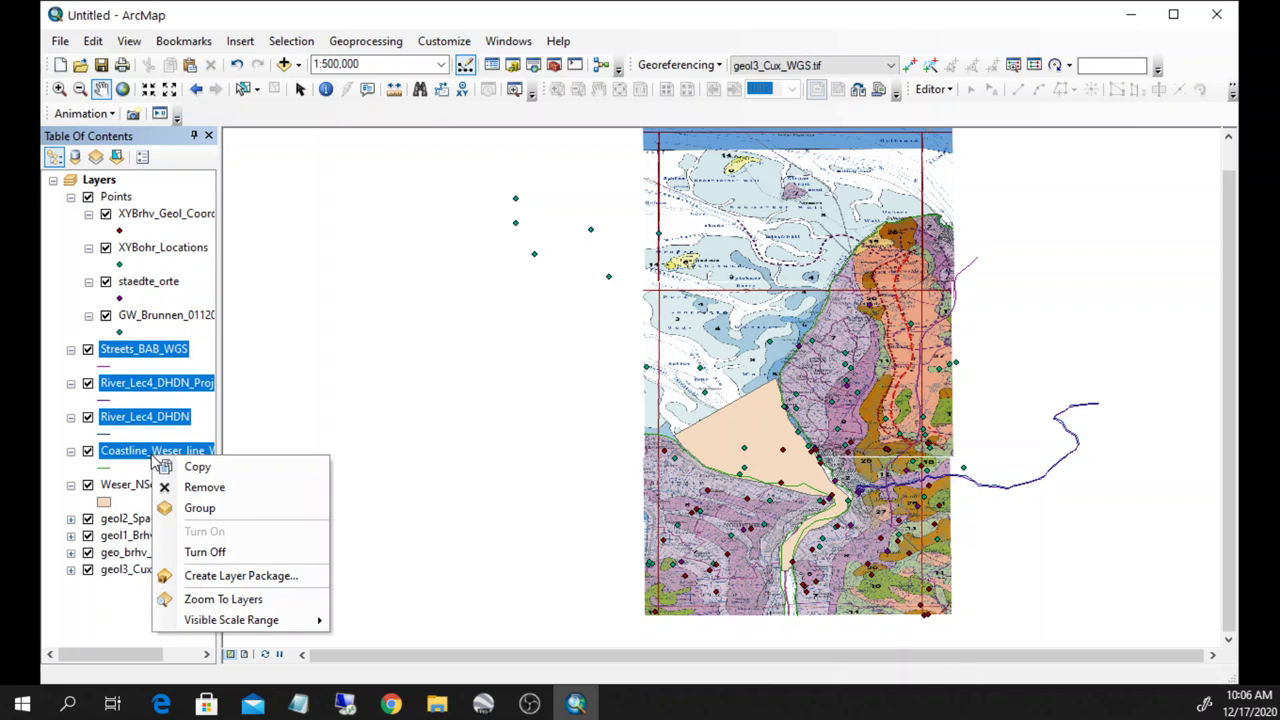
left_click(237, 509)
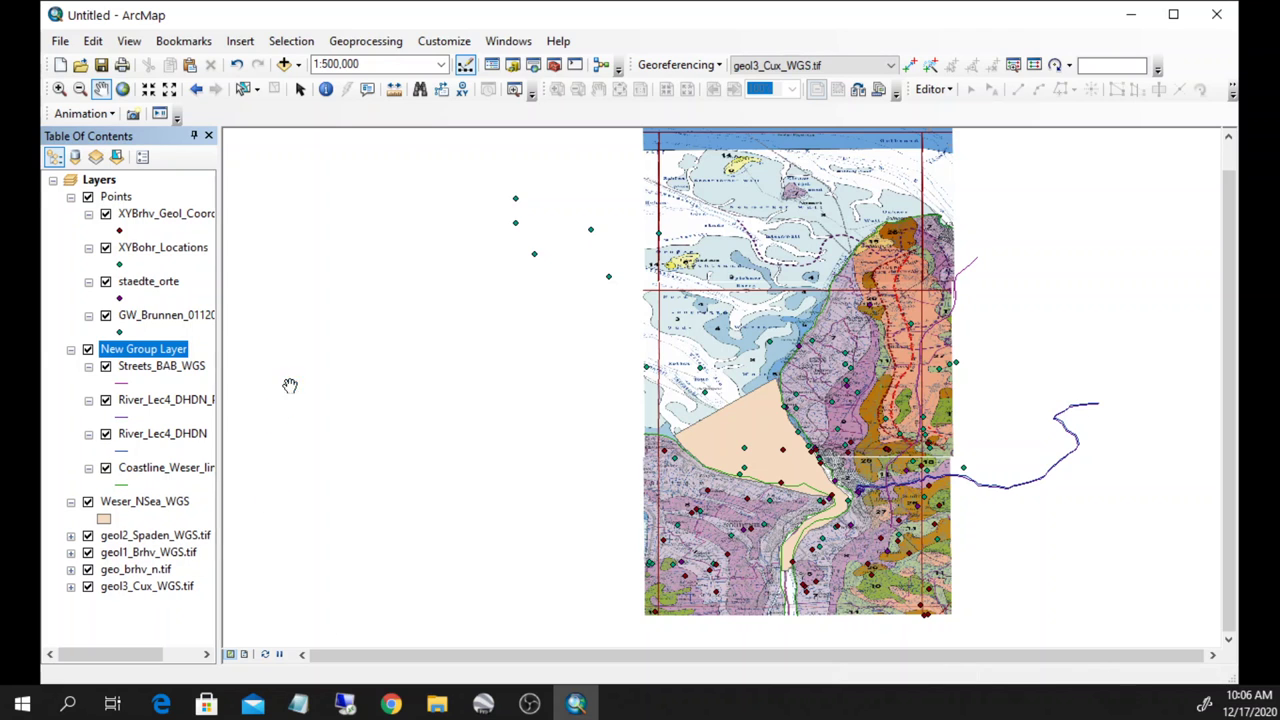
left_click(151, 350)
double_click(151, 349)
left_click(151, 349)
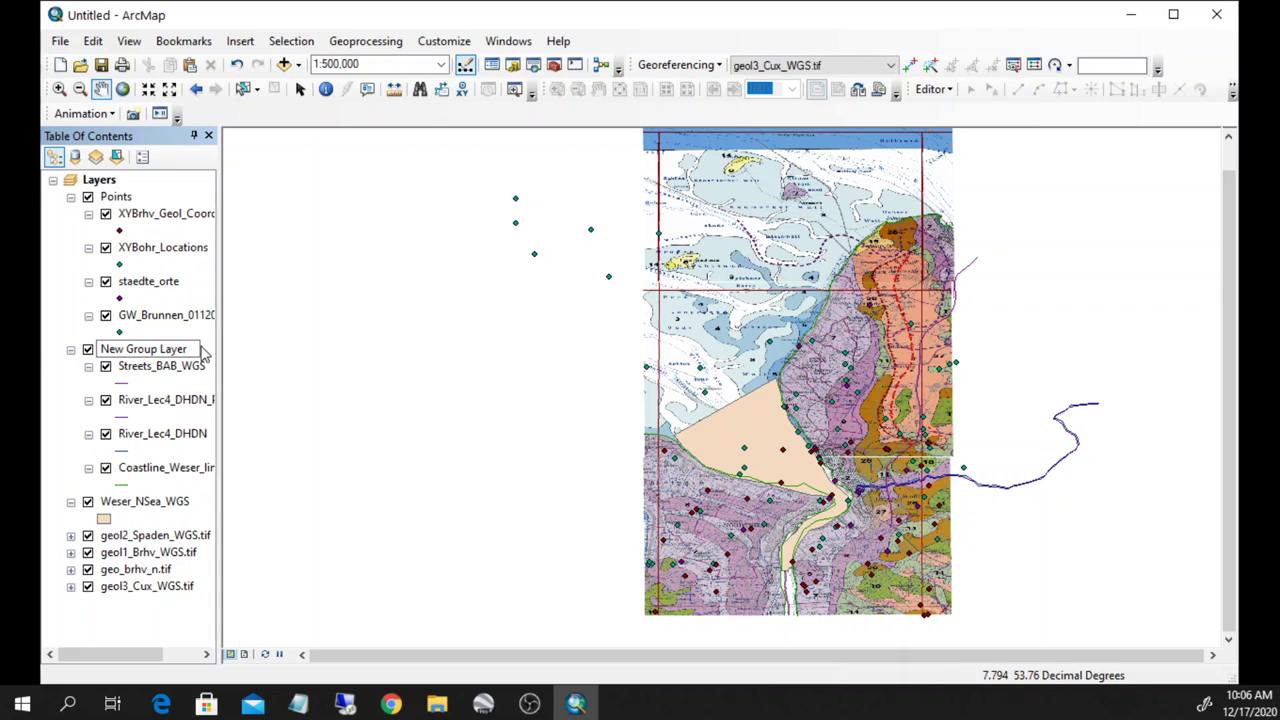
left_click_drag(190, 350, 29, 347)
type("Lines")
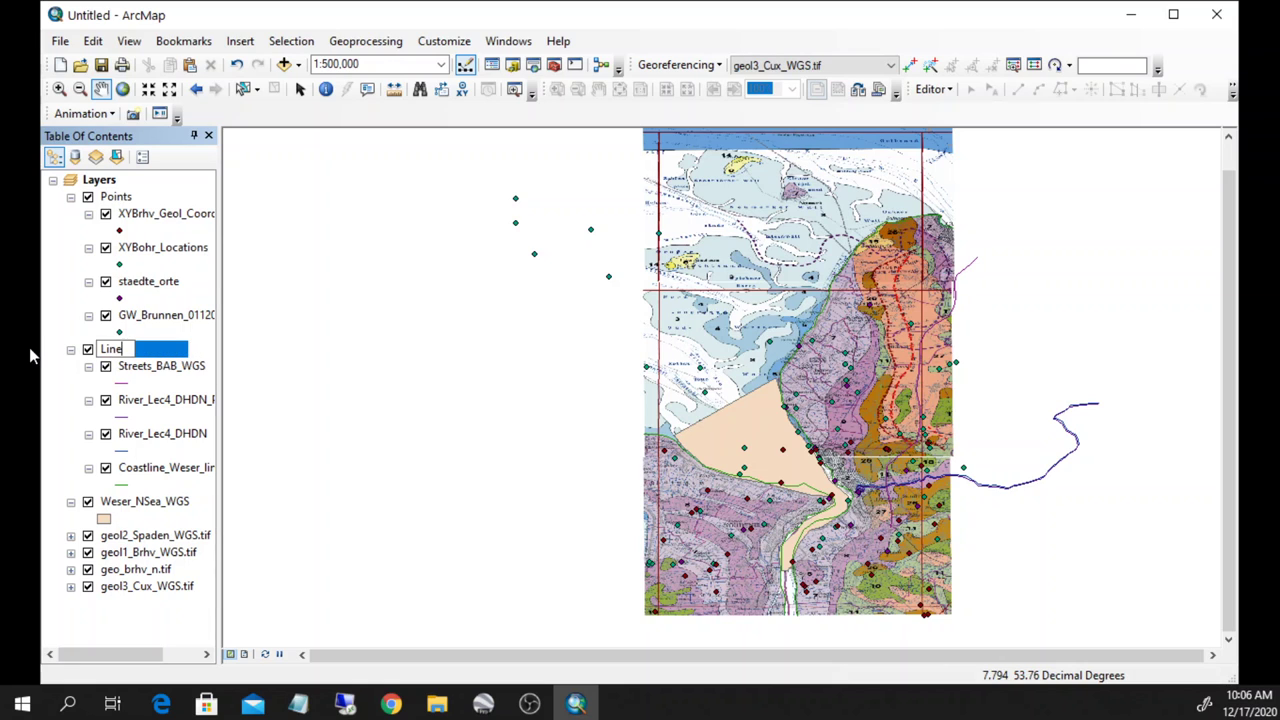
key("Return")
left_click(145, 503)
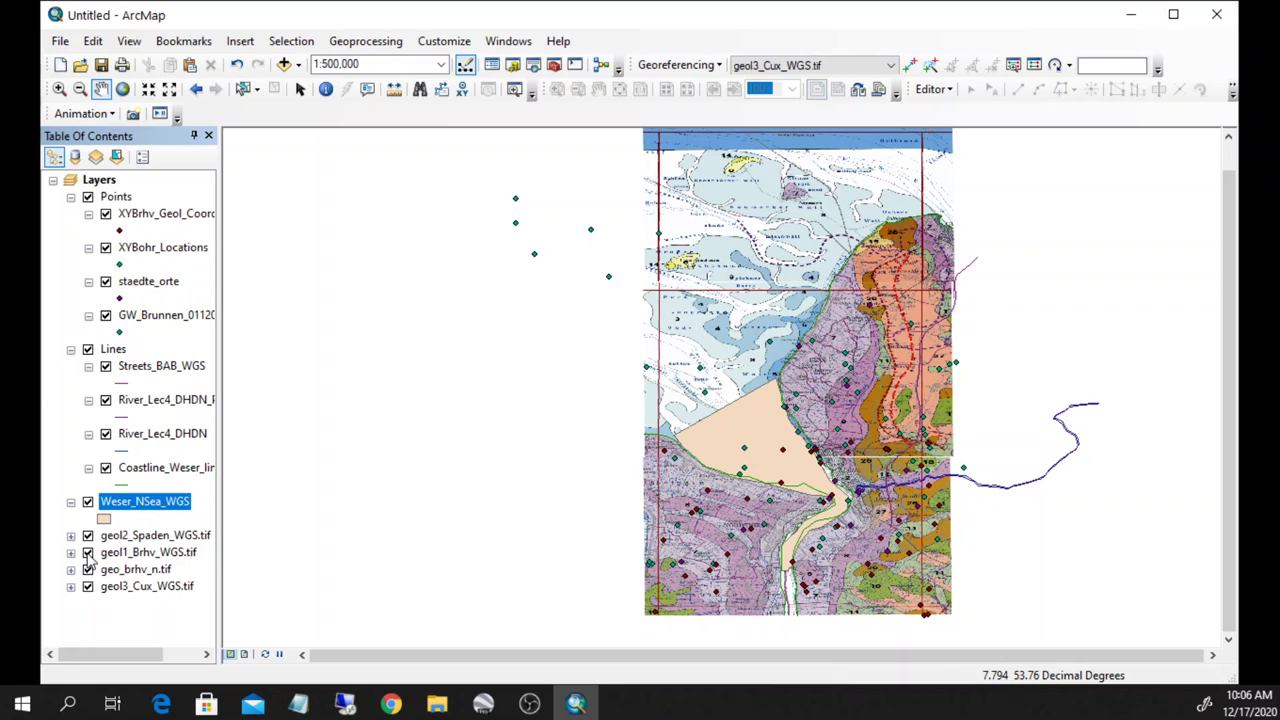
left_click(88, 349)
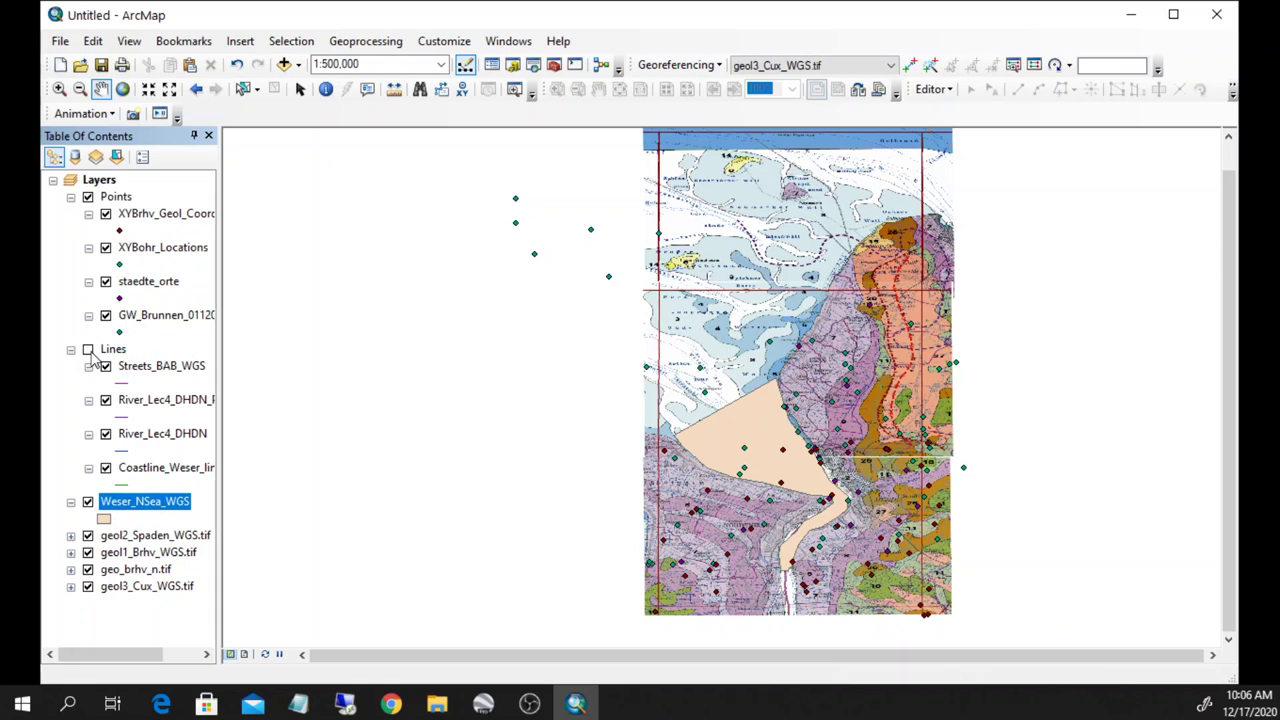
left_click(88, 349)
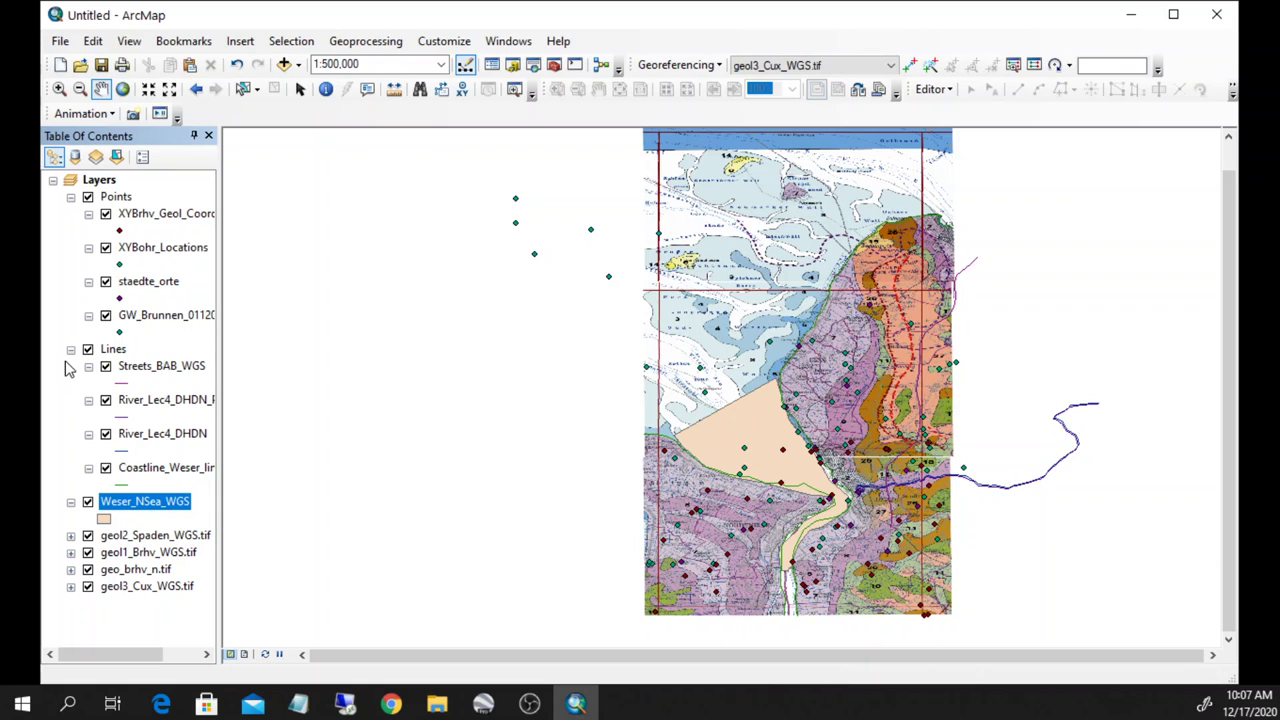
Group the four geology .tif rasters into a group named Maps.
left_click(146, 538)
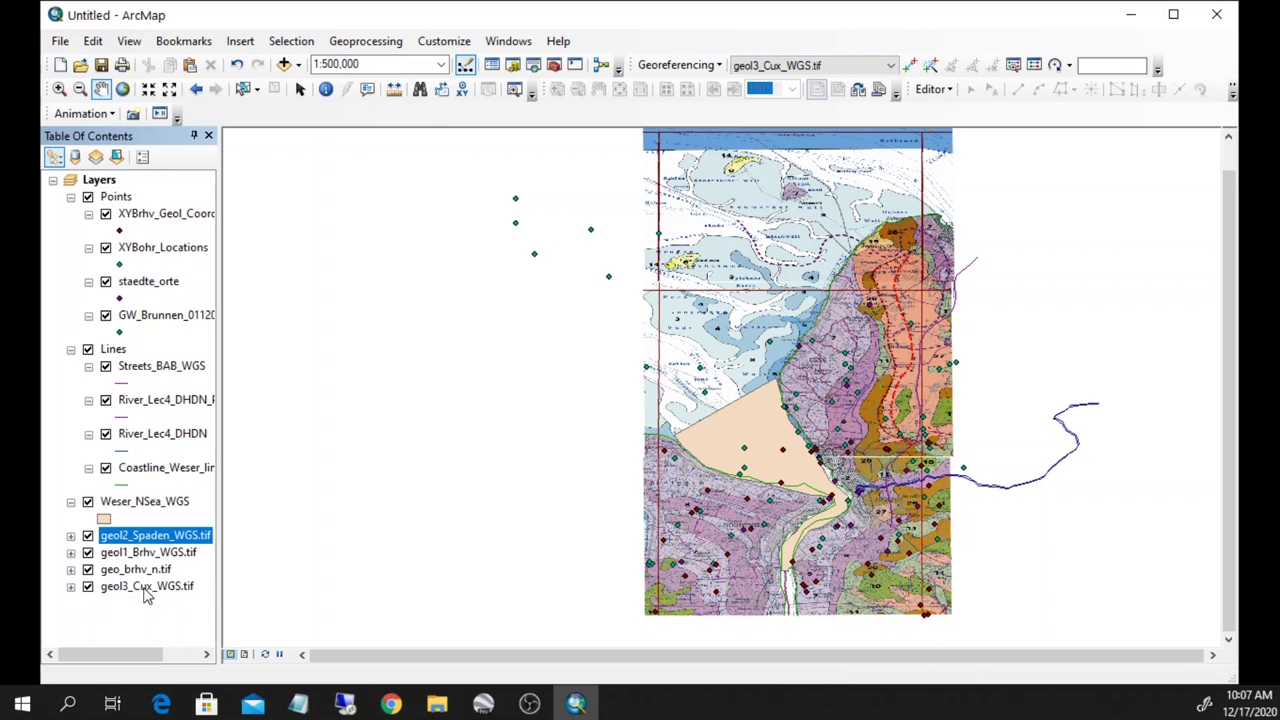
left_click(146, 590, "shift")
right_click(146, 588)
left_click(222, 465)
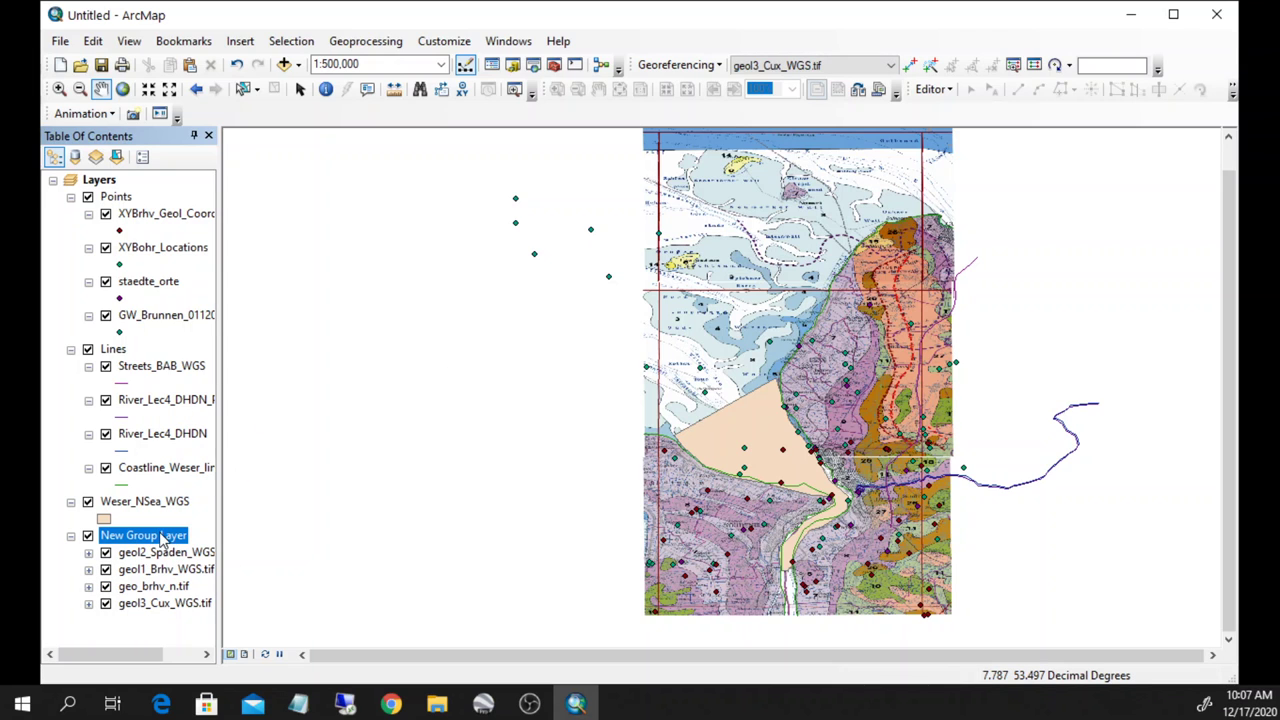
left_click(160, 538)
type("Maps")
key("Return")
Pan and zoom the map and widen the Table of Contents to show full layer names.
left_click_drag(410, 543, 460, 506)
scroll(670, 370, "up", 1)
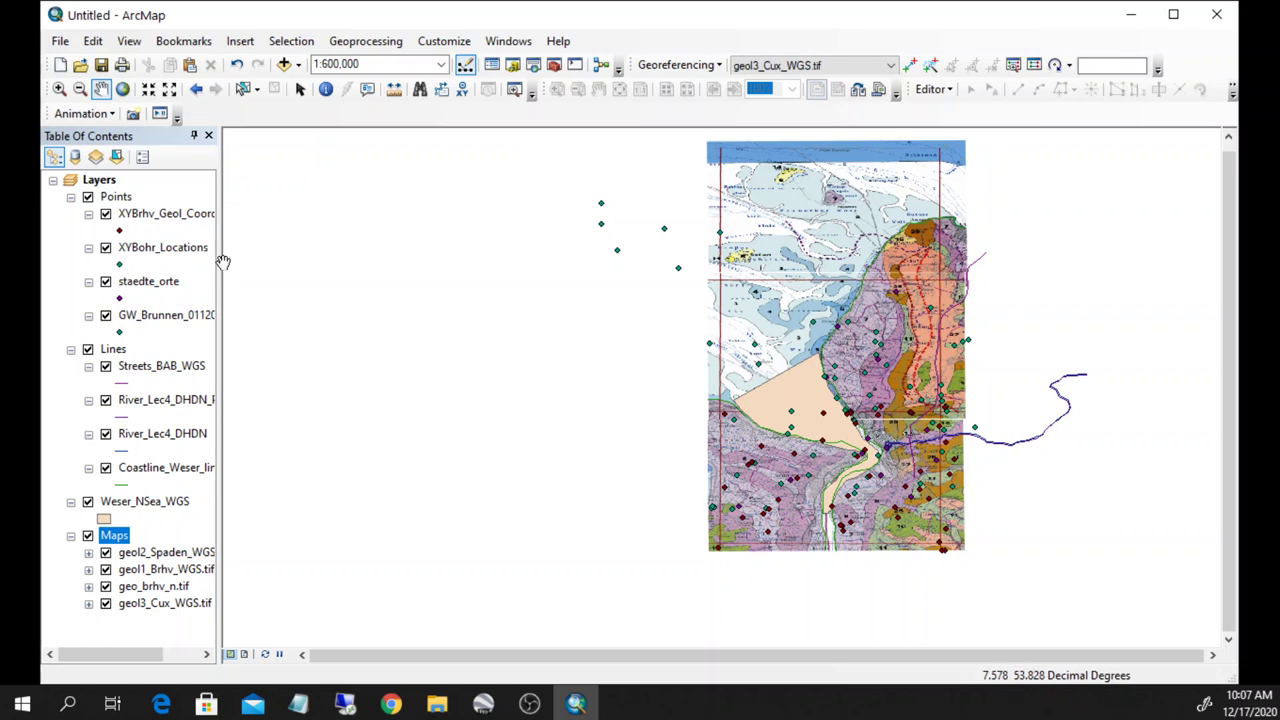
left_click_drag(219, 262, 315, 264)
right_click(161, 473)
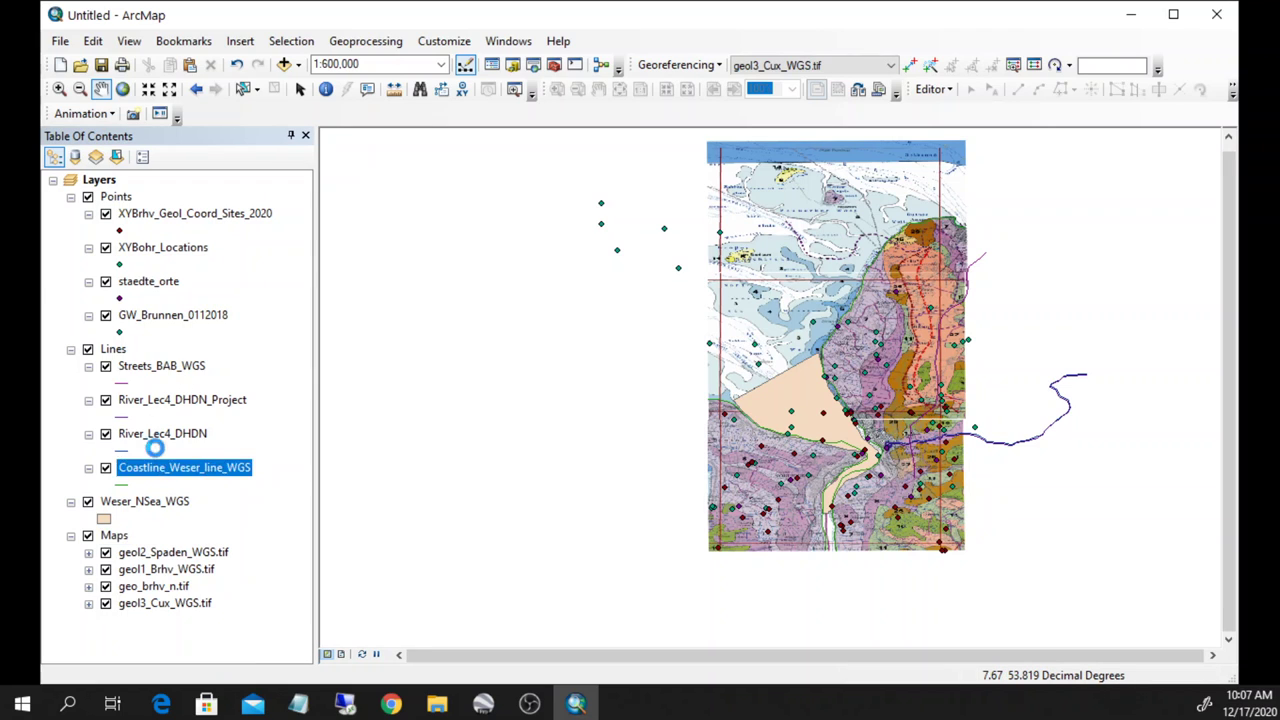
left_click(260, 443)
left_click(175, 435)
right_click(198, 440)
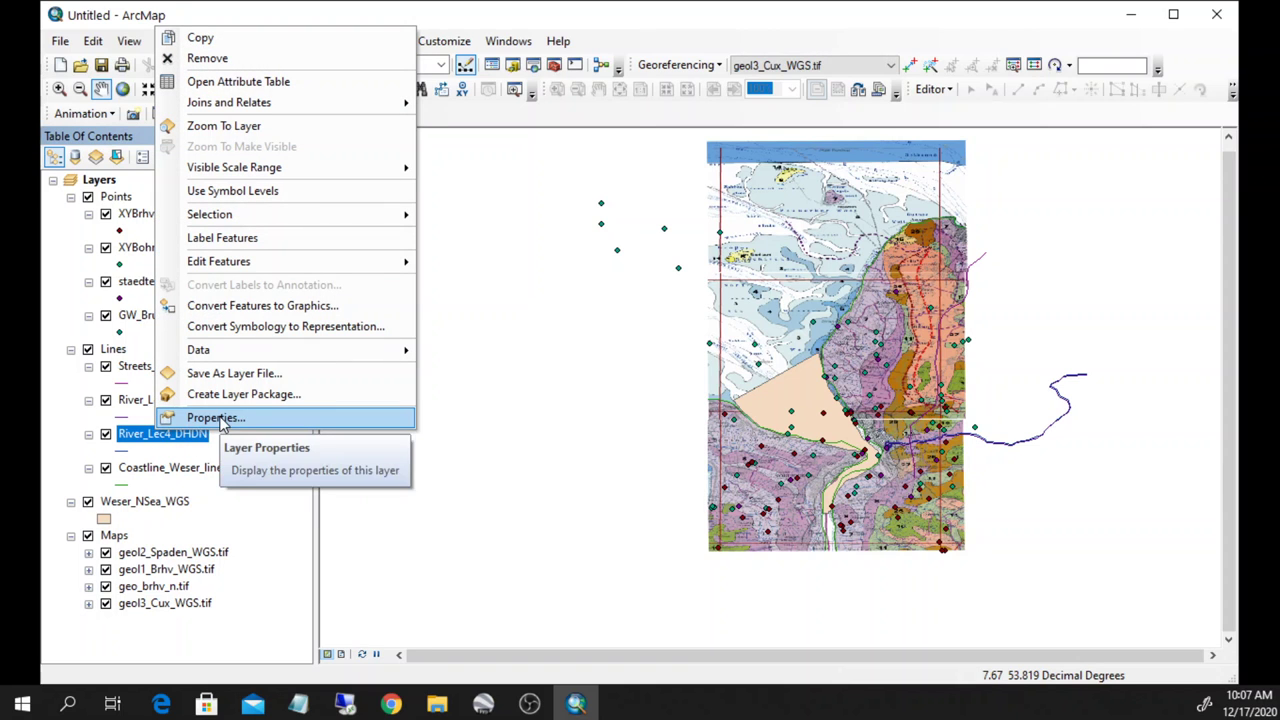
left_click(180, 477)
Check in Layer Properties that Coastline_Weser_line_WGS uses the WGS 1984 coordinate system.
left_click(233, 472)
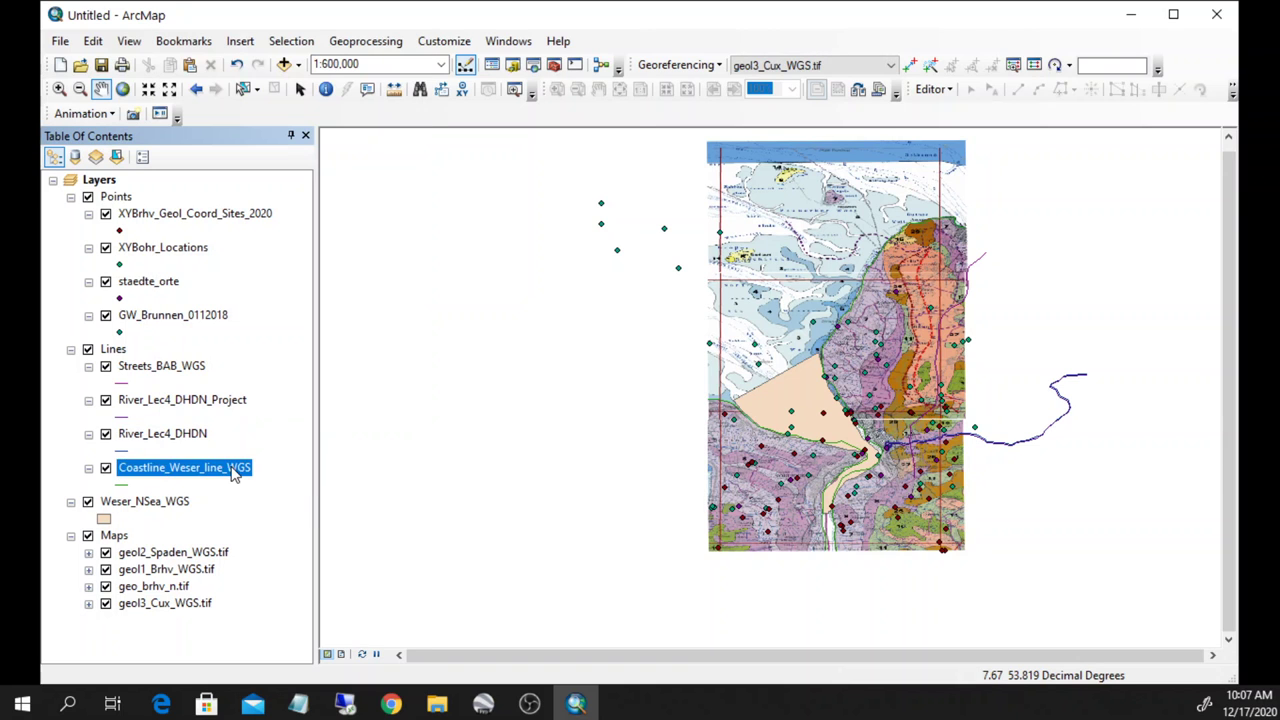
right_click(182, 478)
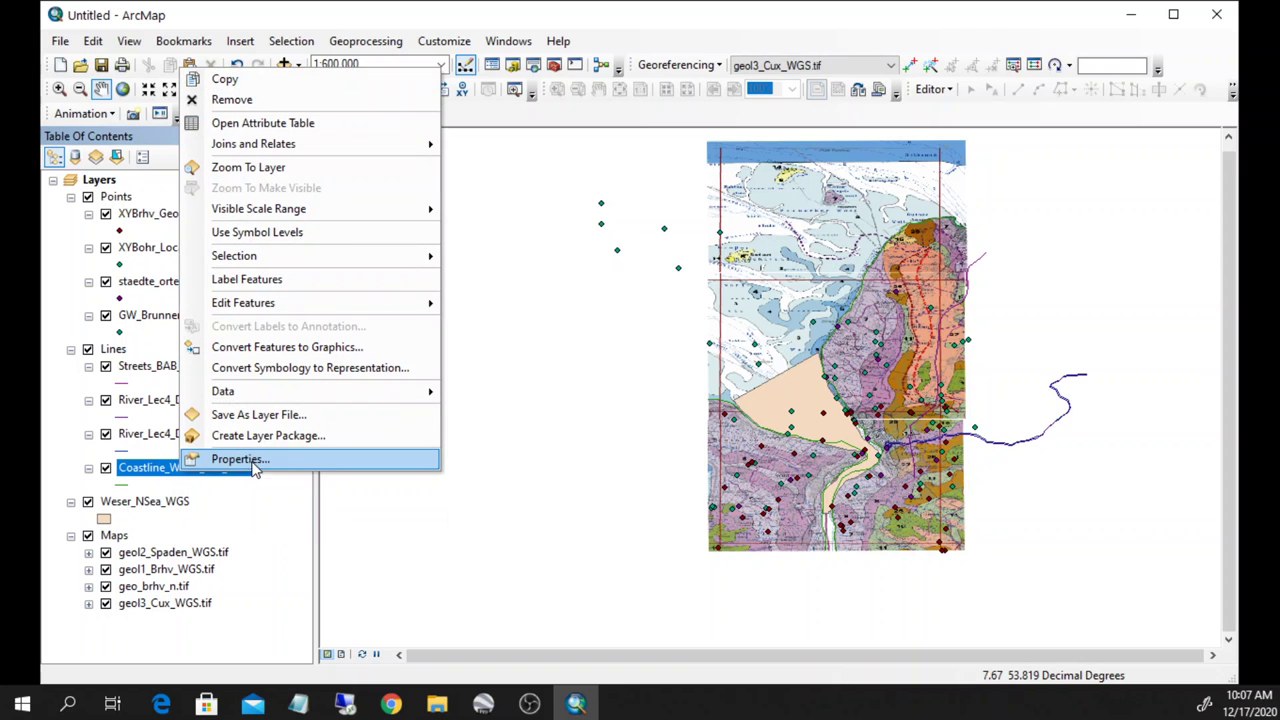
left_click(252, 461)
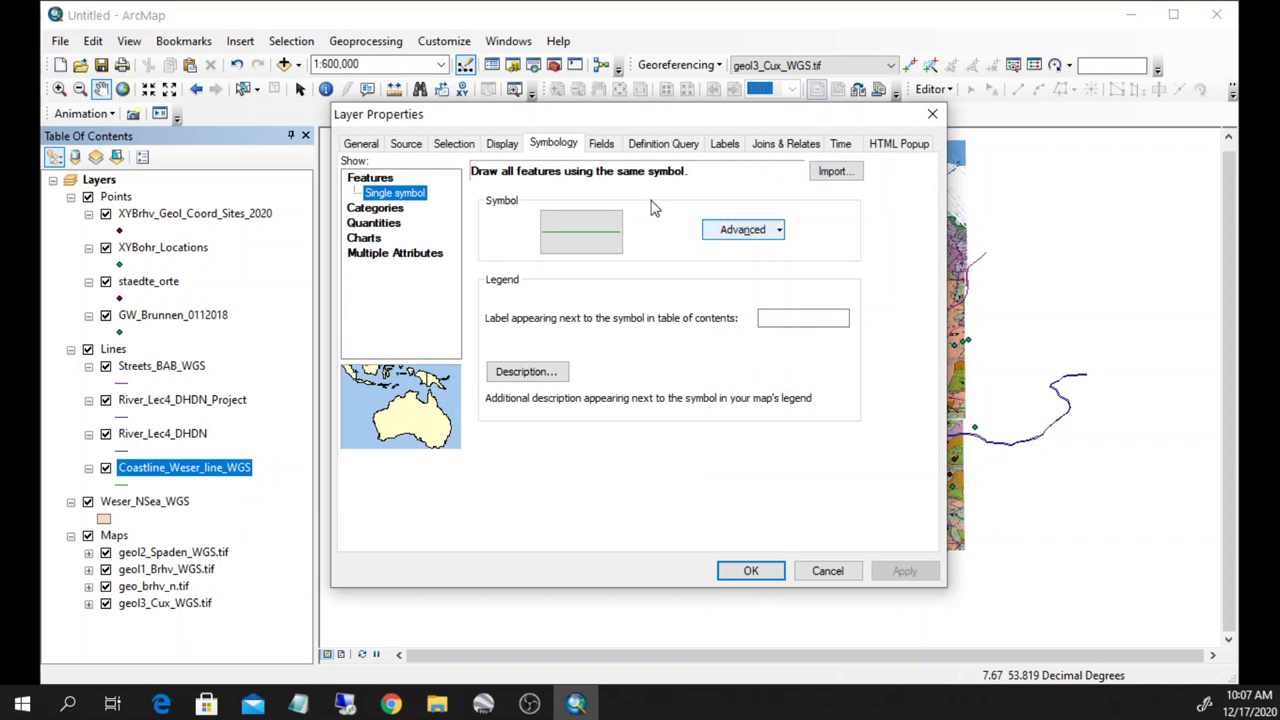
left_click(406, 143)
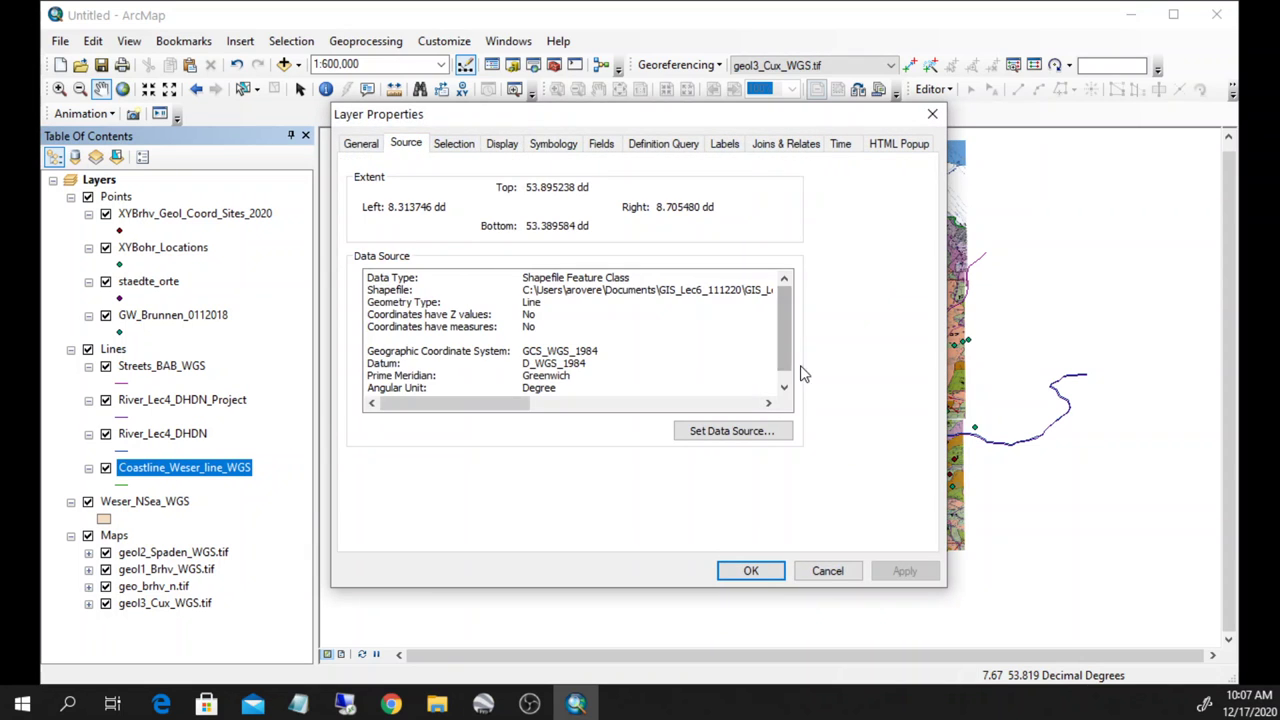
scroll(783, 348, "down", 1)
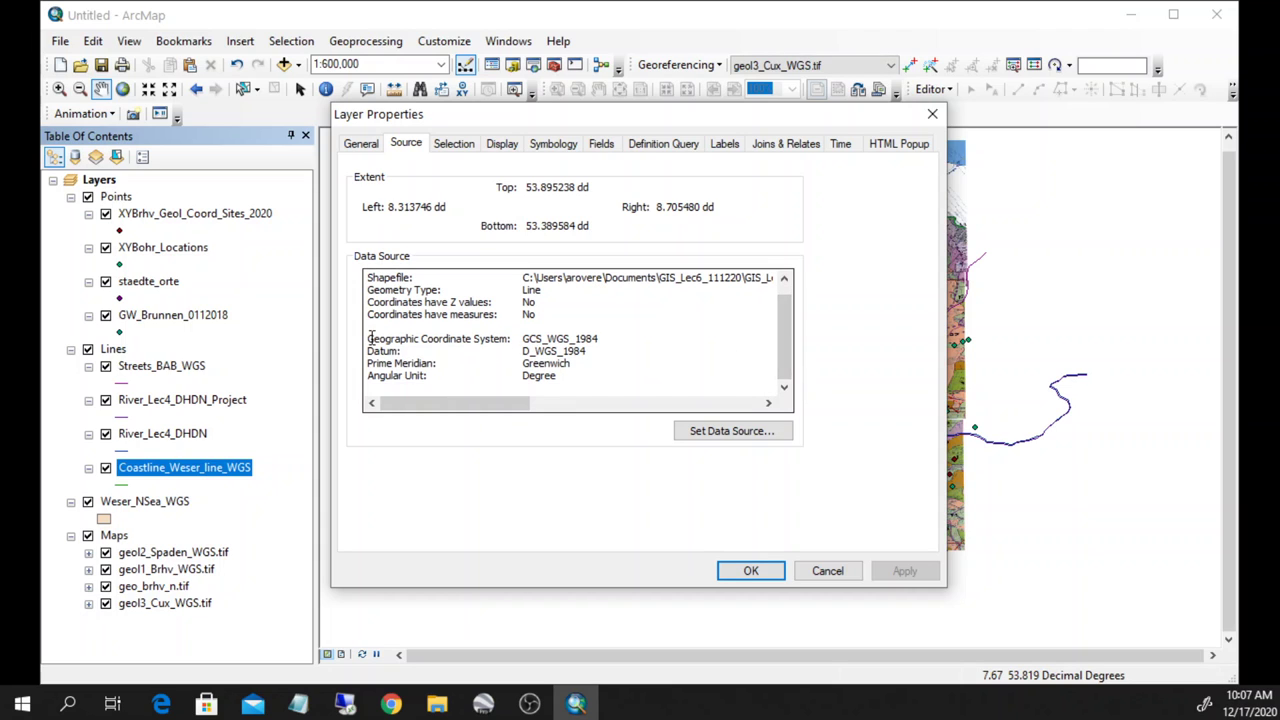
left_click_drag(370, 338, 623, 347)
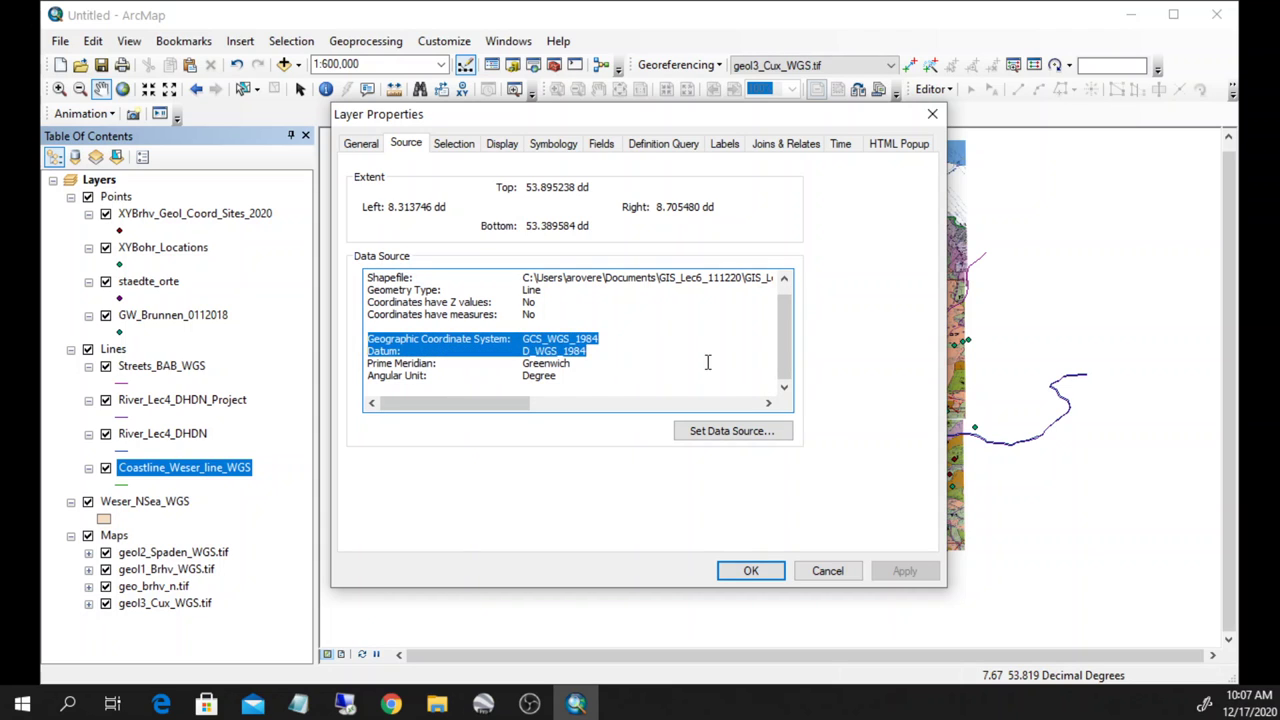
left_click(826, 570)
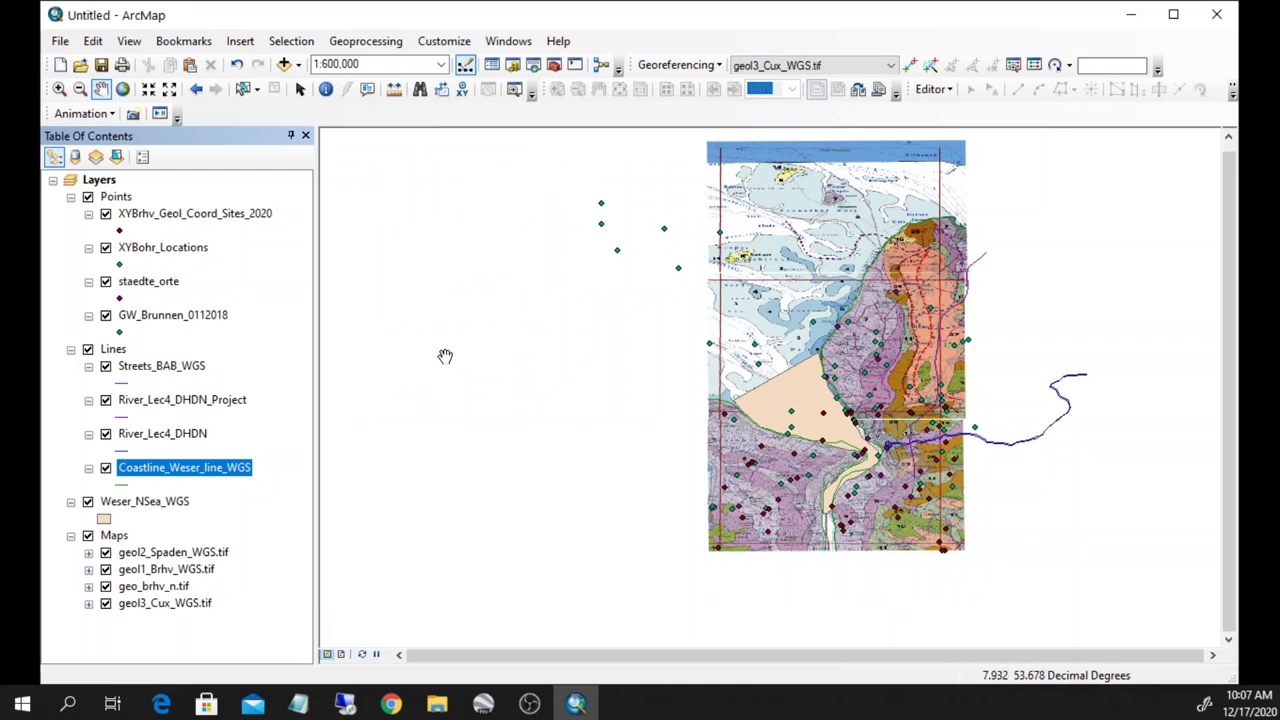
Check that River_Lec4_DHDN uses a Gauss-Kruger projected coordinate system.
left_click(200, 435, "ctrl")
left_click(200, 435)
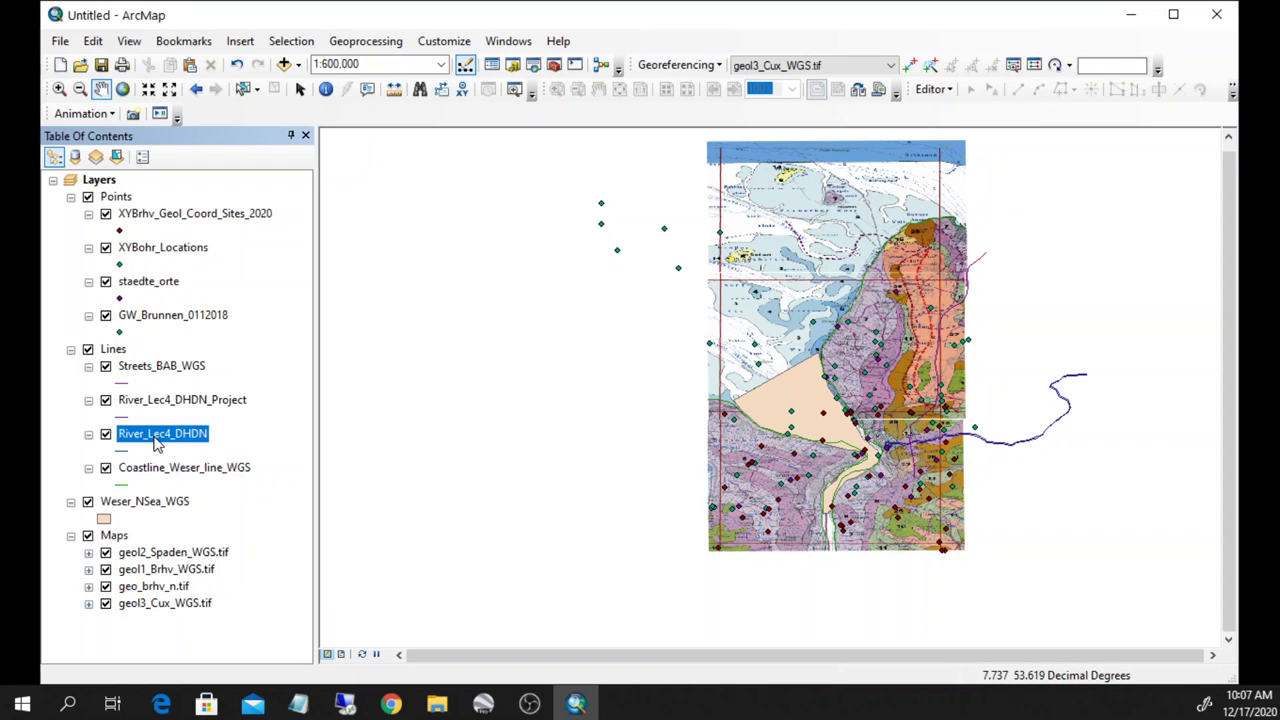
right_click(157, 445)
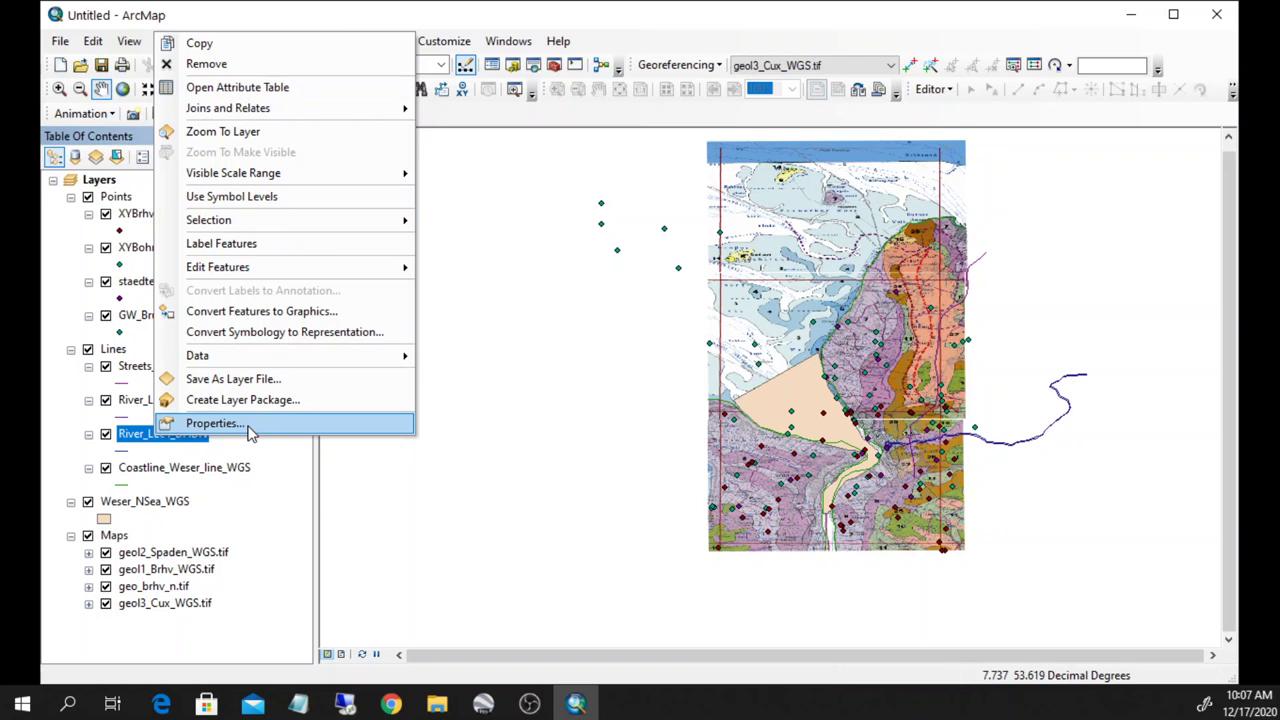
left_click(213, 423)
scroll(520, 345, "down", 2)
scroll(520, 345, "up", 1)
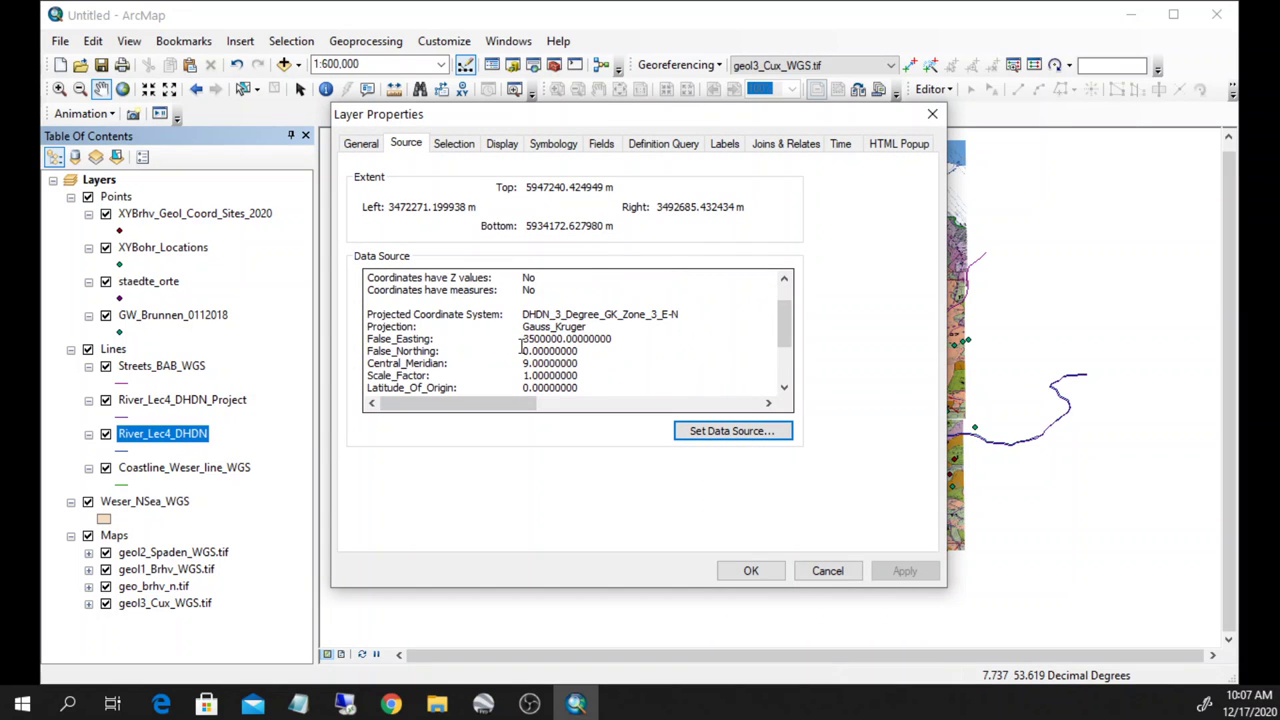
left_click_drag(371, 311, 654, 325)
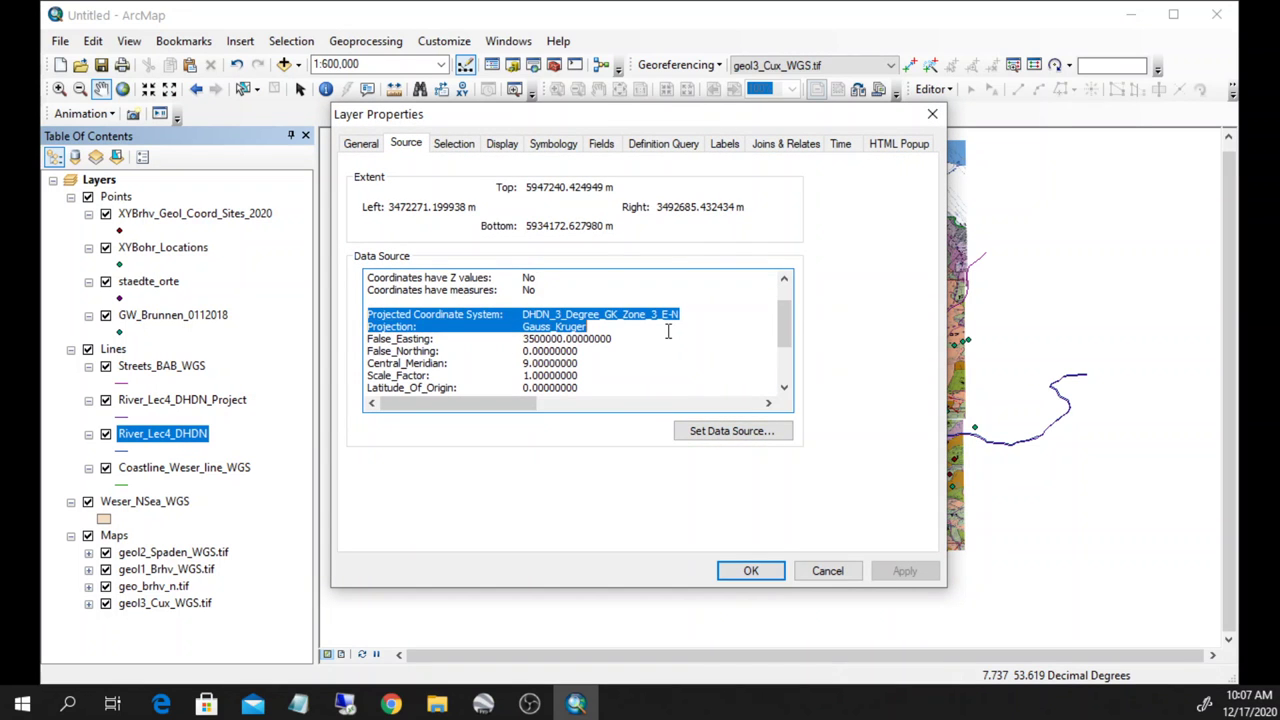
left_click(838, 574)
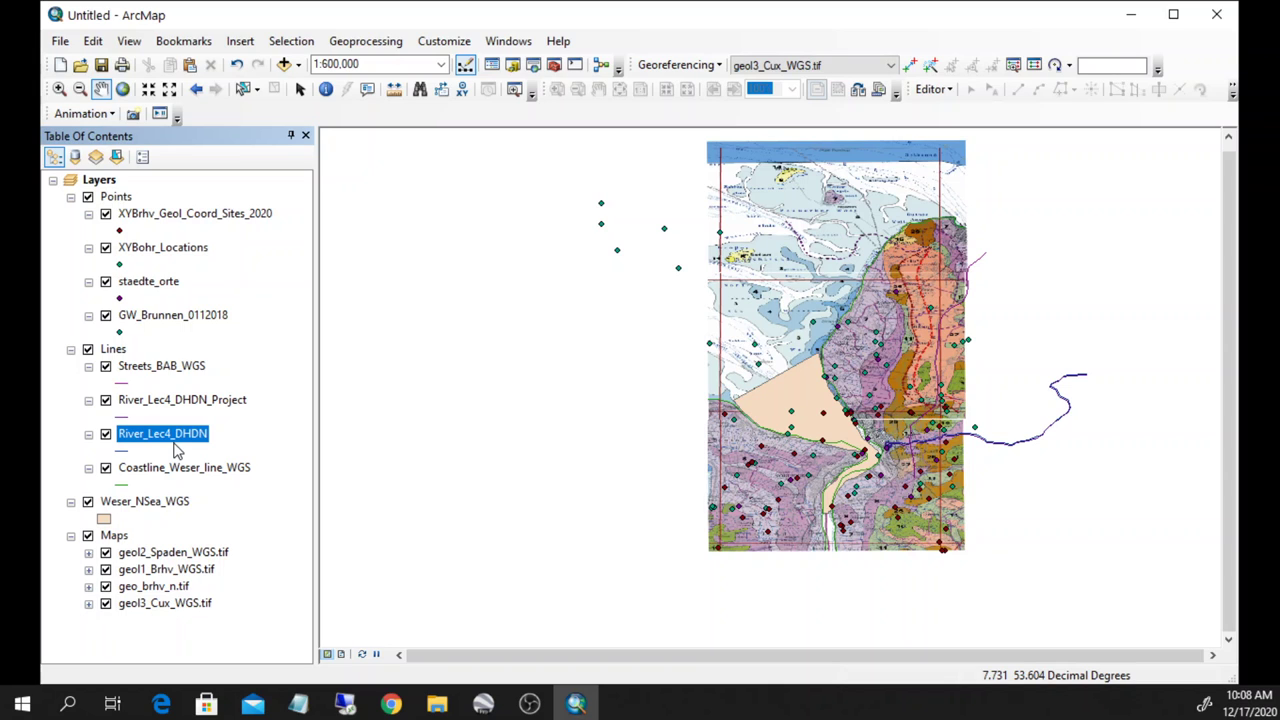
Remove River_Lec4_DHDN and River_Lec4_DHDN_Project from the map.
left_click(172, 399, "ctrl")
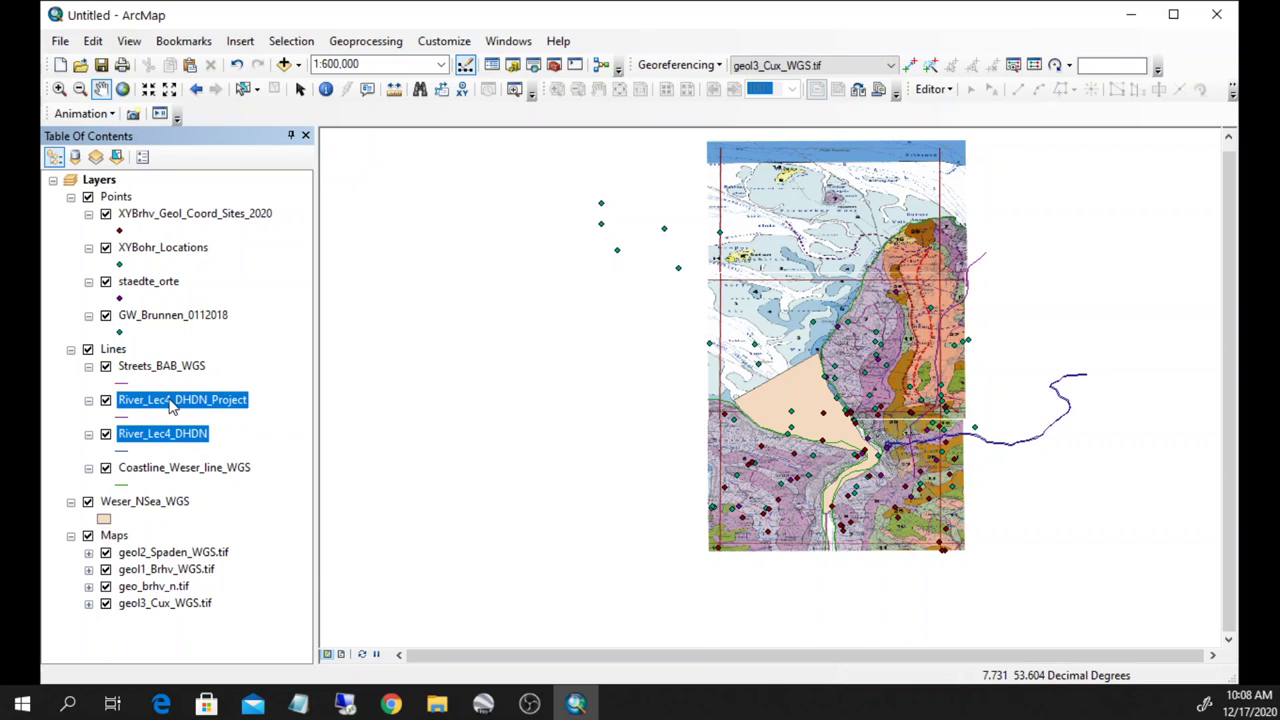
right_click(170, 400)
left_click(224, 437)
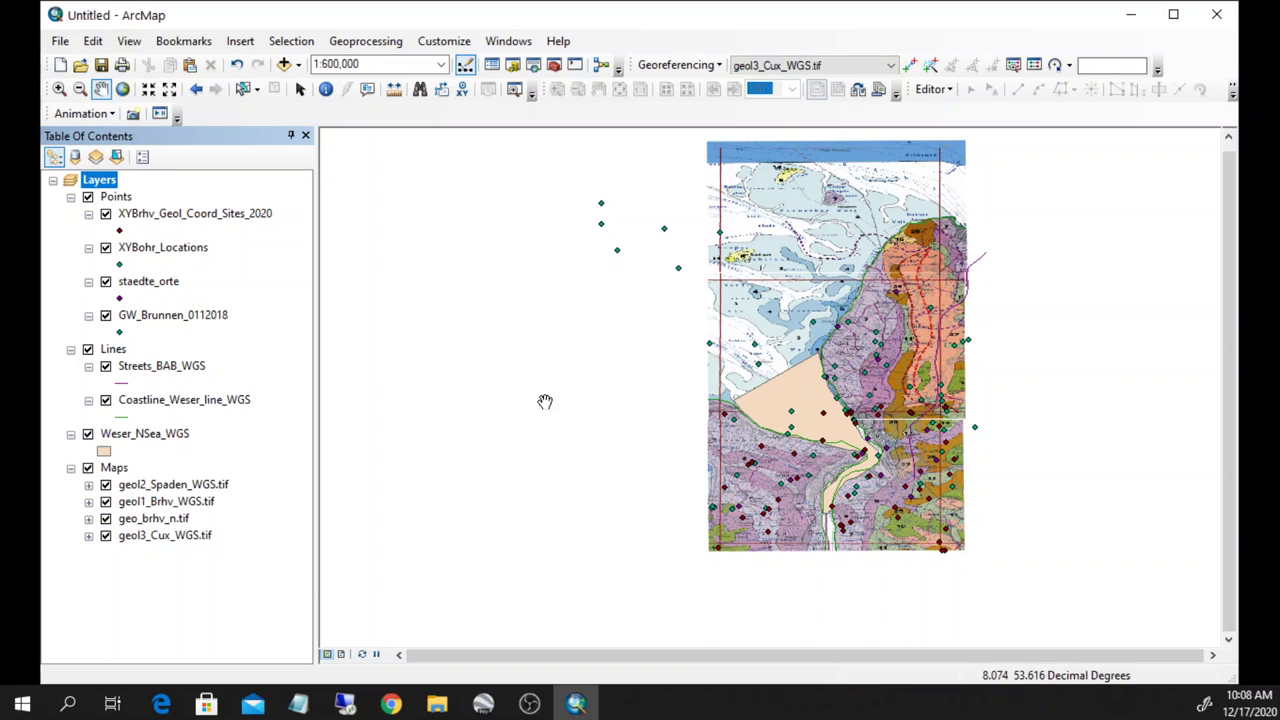
Review the layer properties of GW_Brunnen_0112018 and staedte_orte.
right_click(174, 318)
left_click(306, 666)
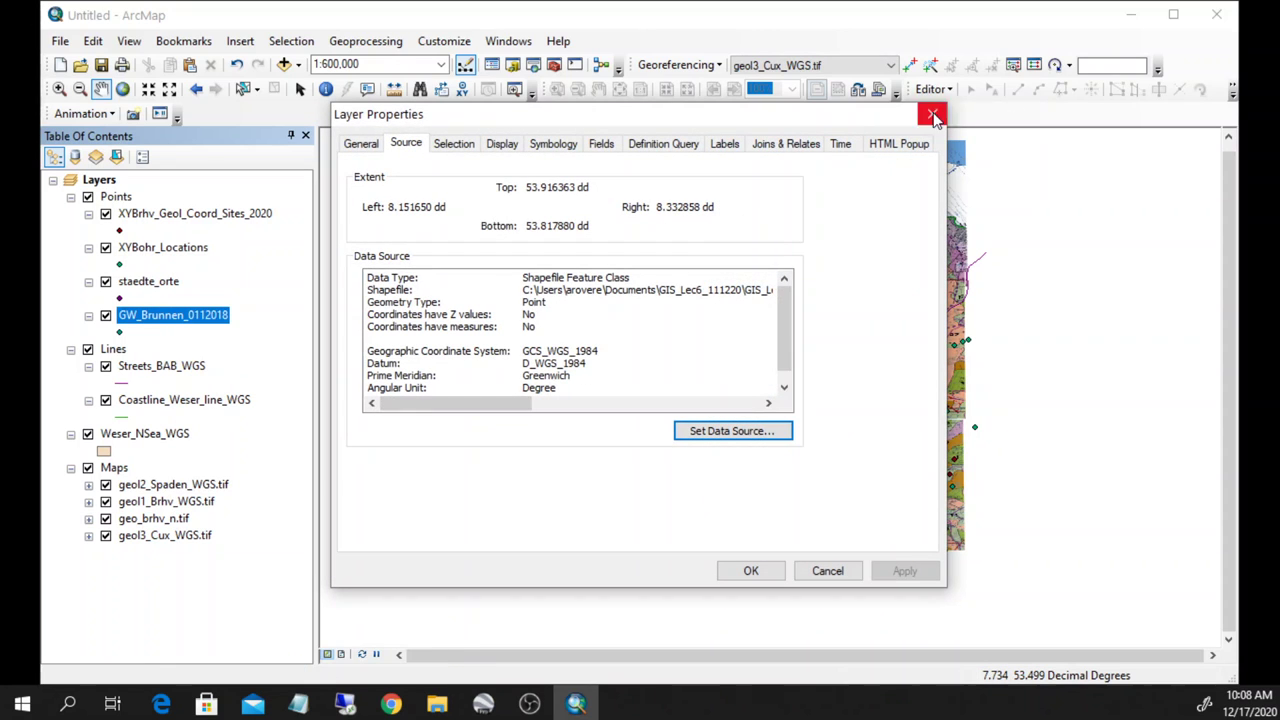
left_click(932, 116)
right_click(132, 282)
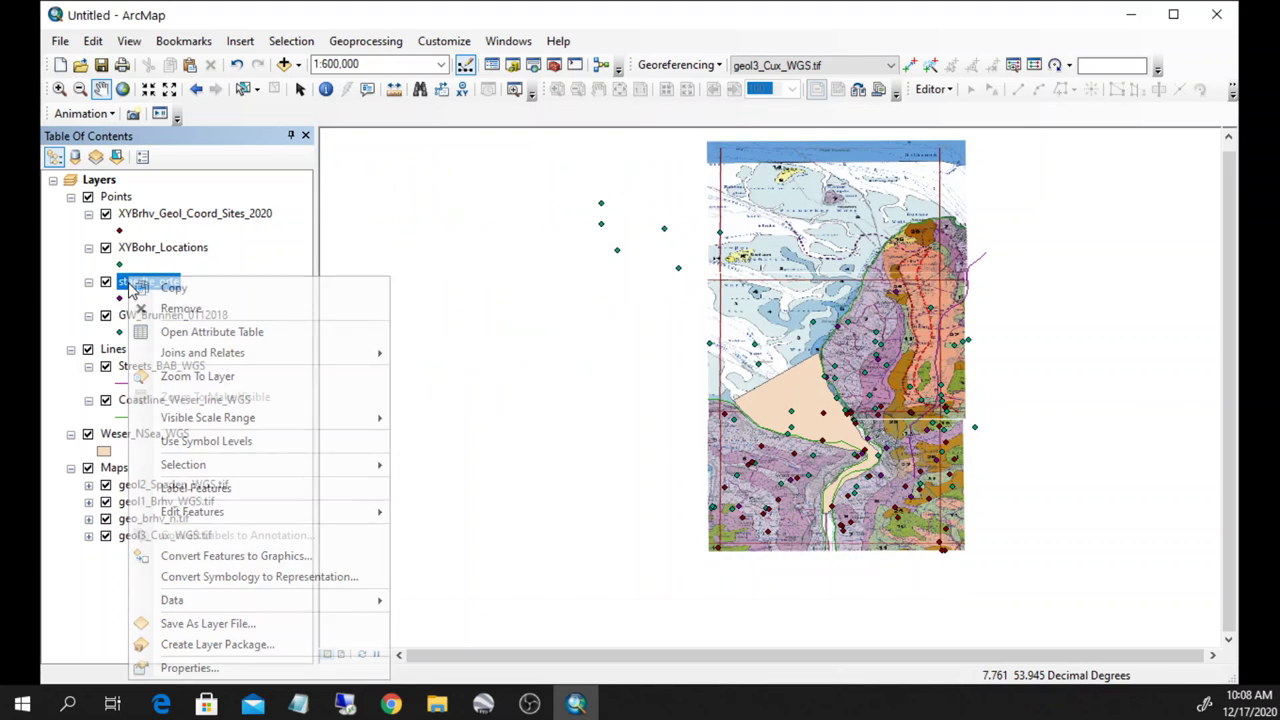
left_click(212, 677)
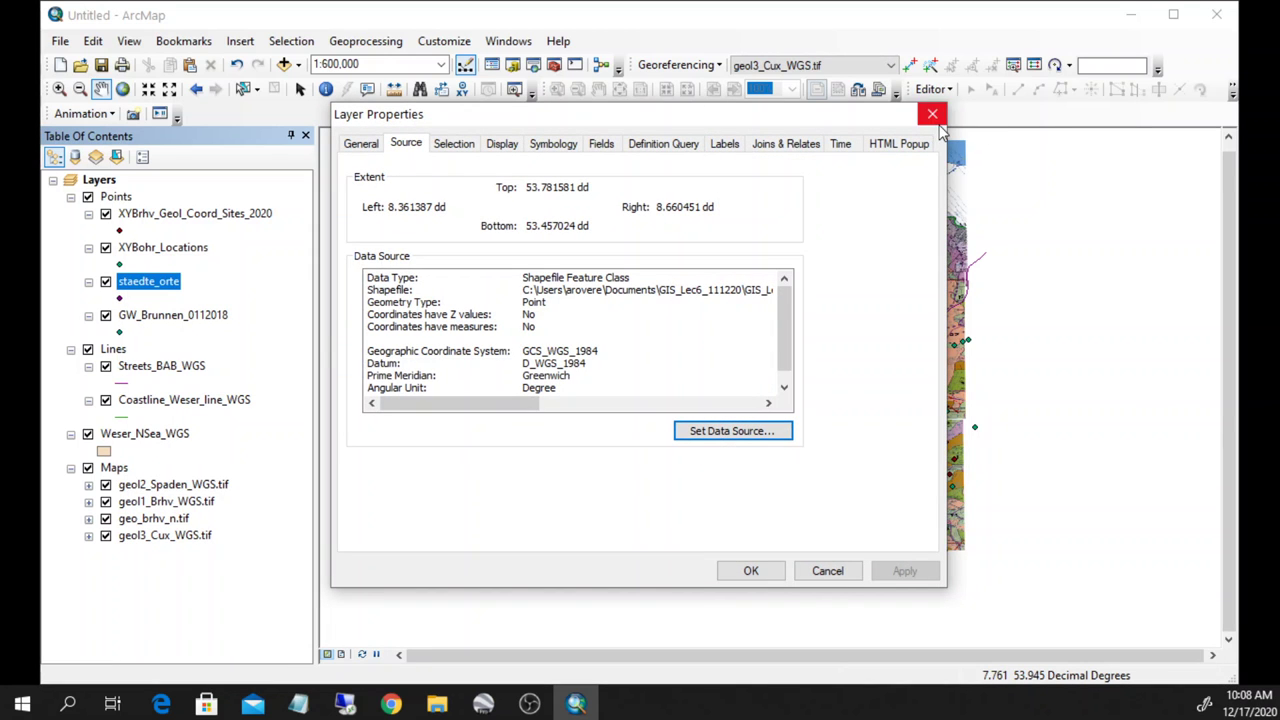
left_click(932, 114)
Confirm XYBohr_Locations and XYBrhv_Geol_Coord_Sites_2020 use GCS_WGS_1984 in their properties.
left_click(150, 248)
right_click(148, 248)
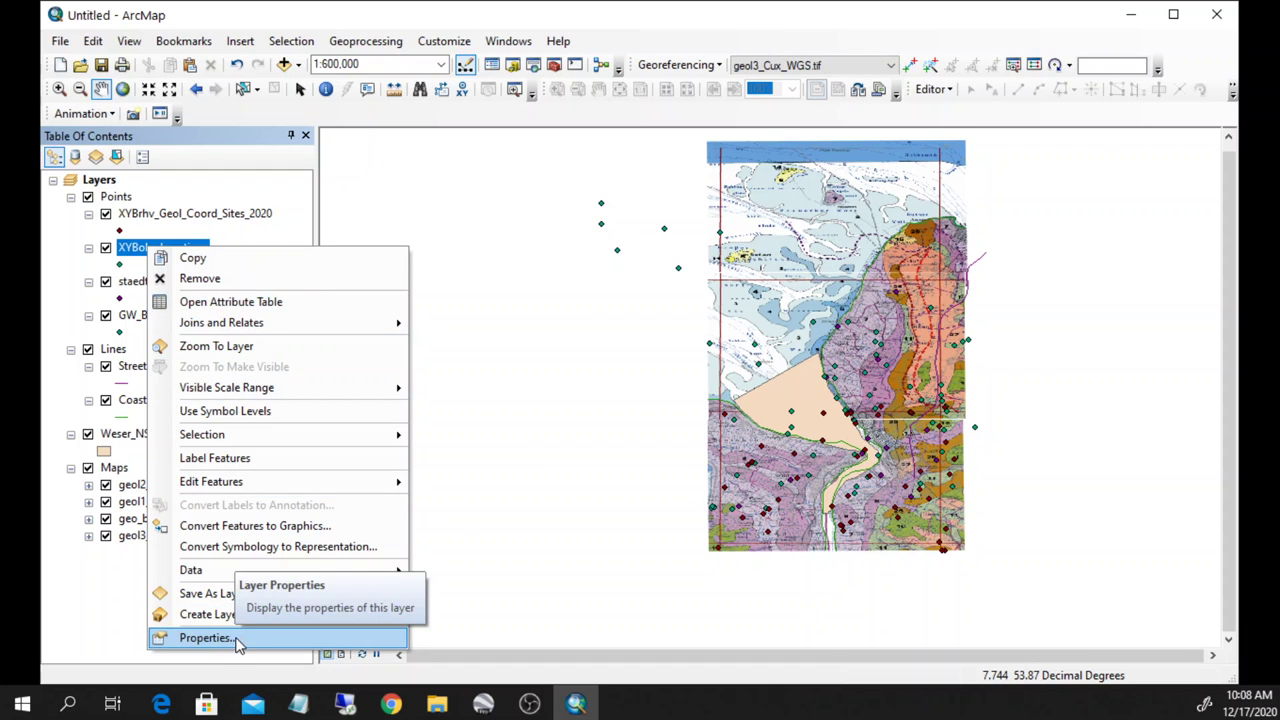
left_click(205, 638)
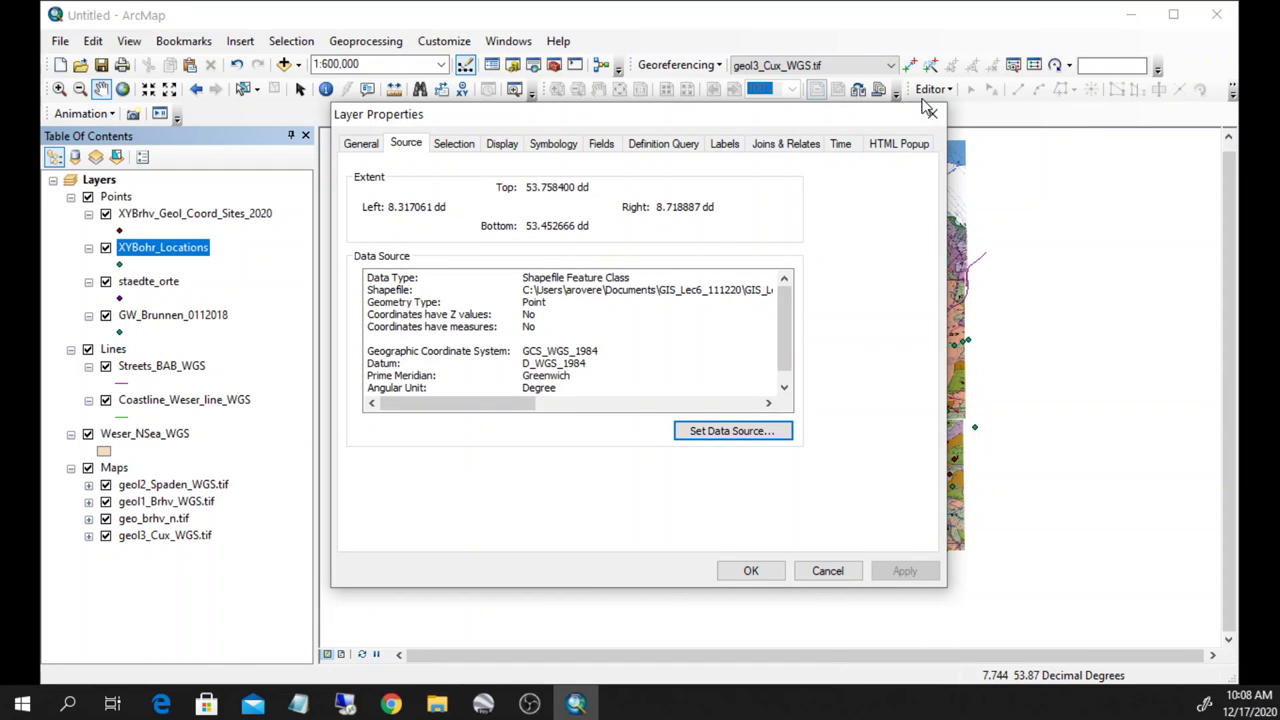
left_click(930, 112)
left_click(200, 214)
right_click(200, 214)
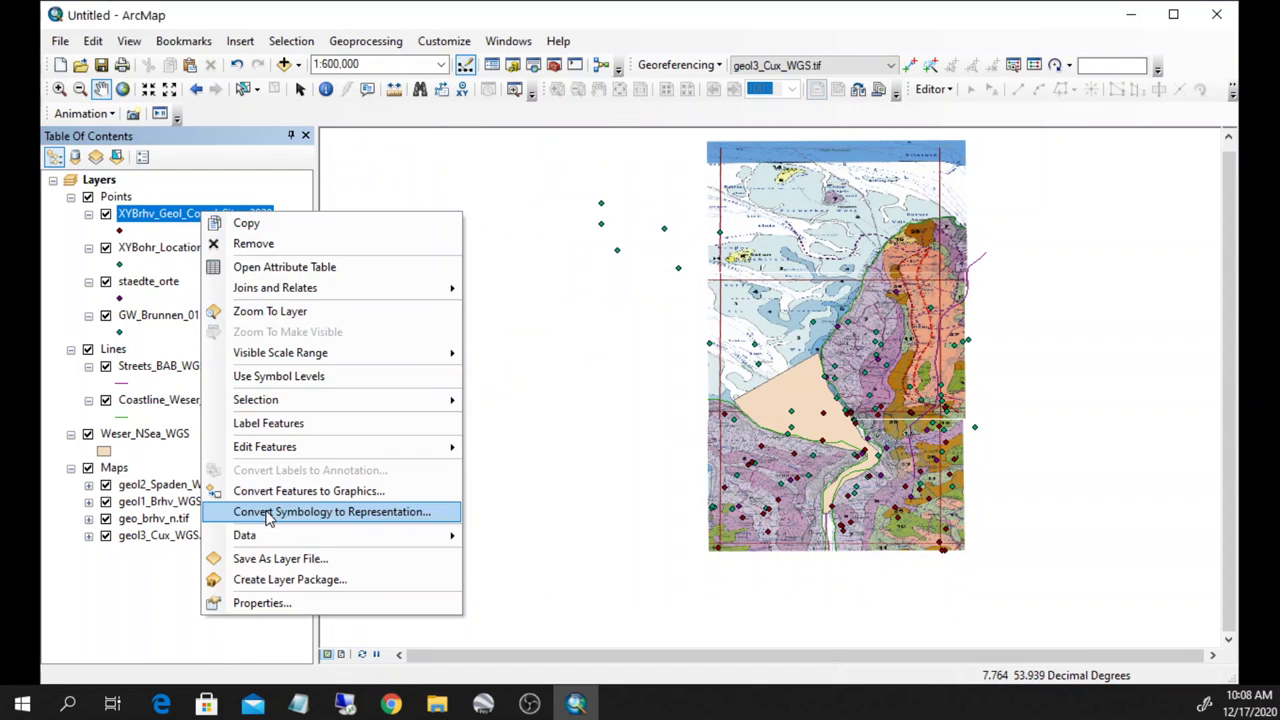
left_click(268, 605)
left_click(929, 118)
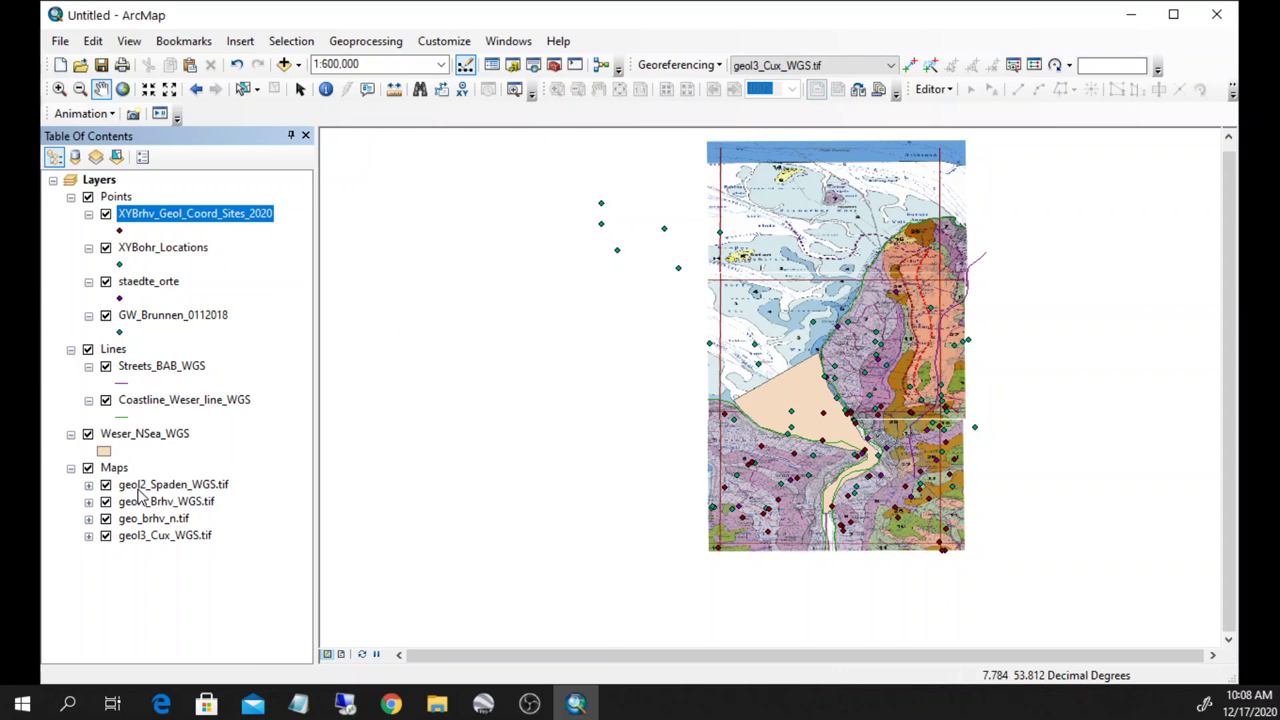
left_click(150, 485)
right_click(142, 492)
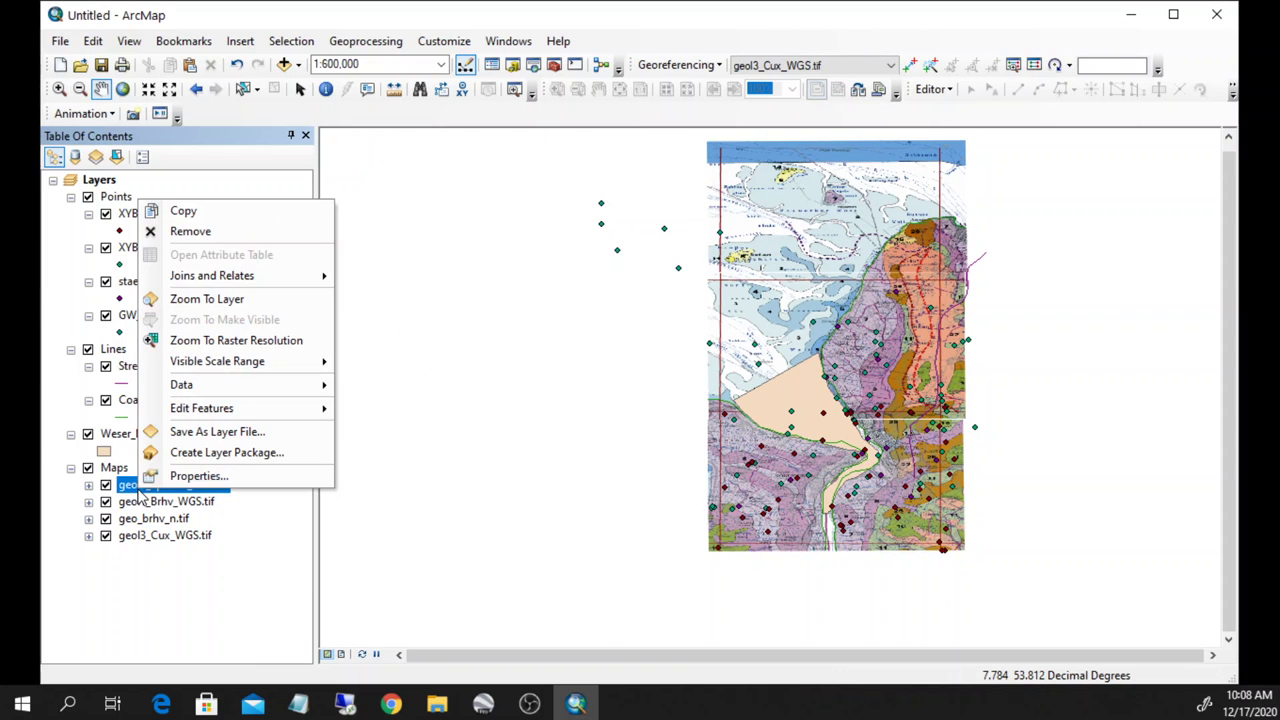
left_click(192, 474)
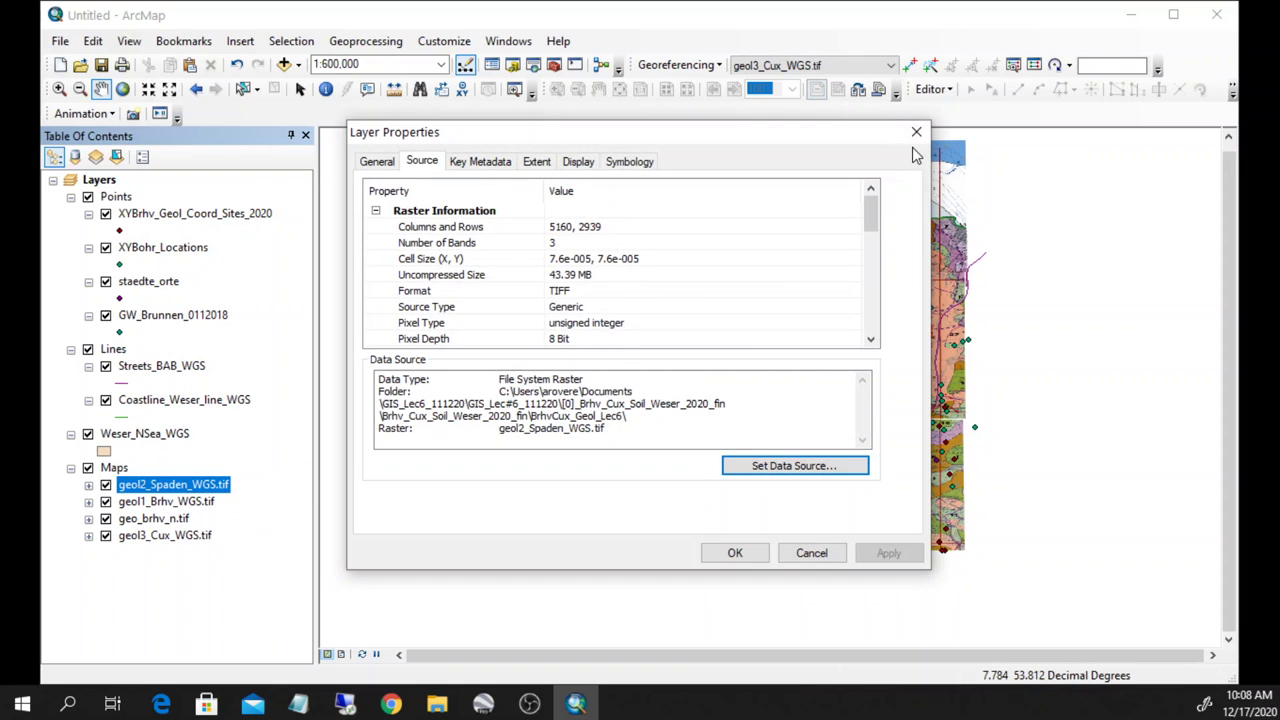
scroll(755, 285, "down", 3)
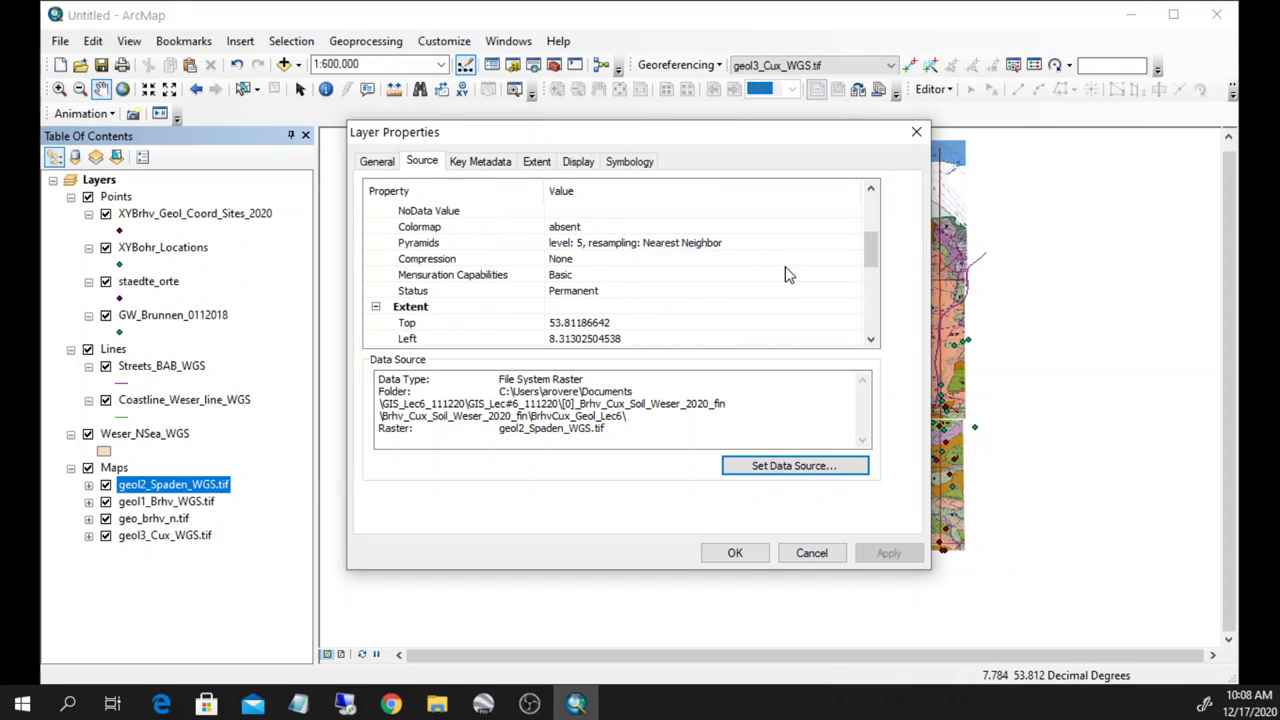
scroll(782, 280, "down", 6)
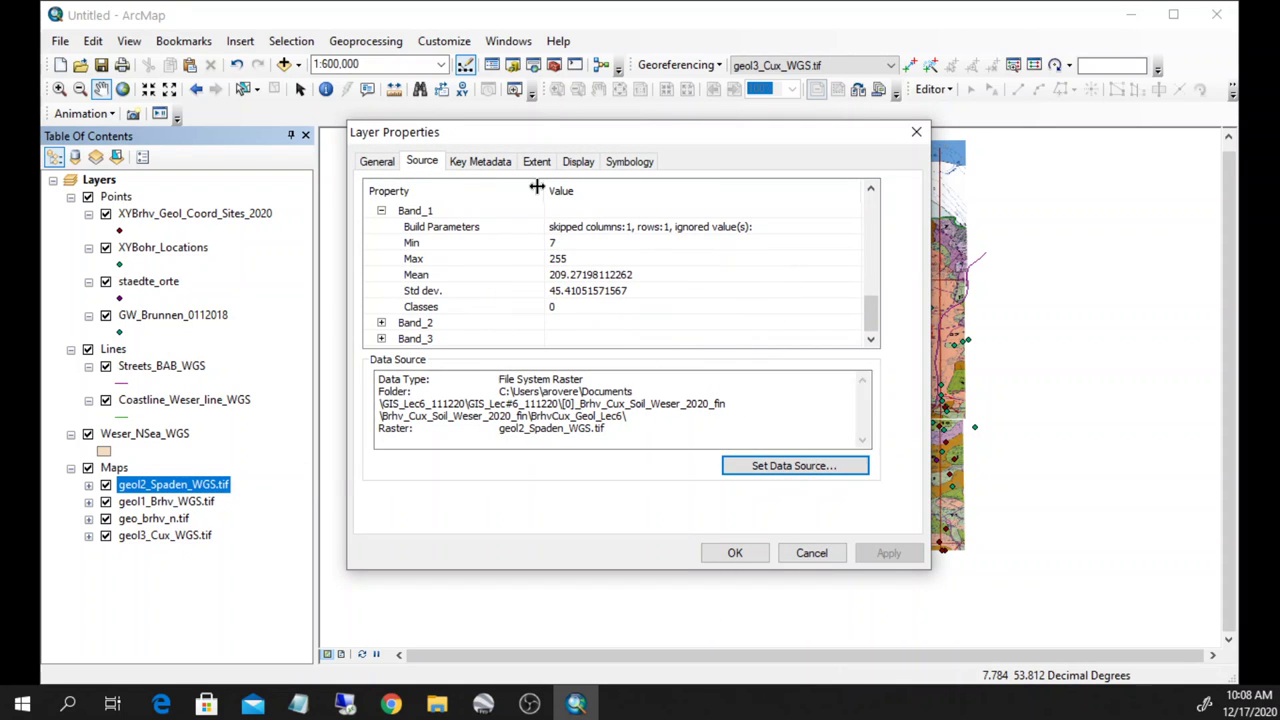
left_click(374, 166)
left_click(422, 165)
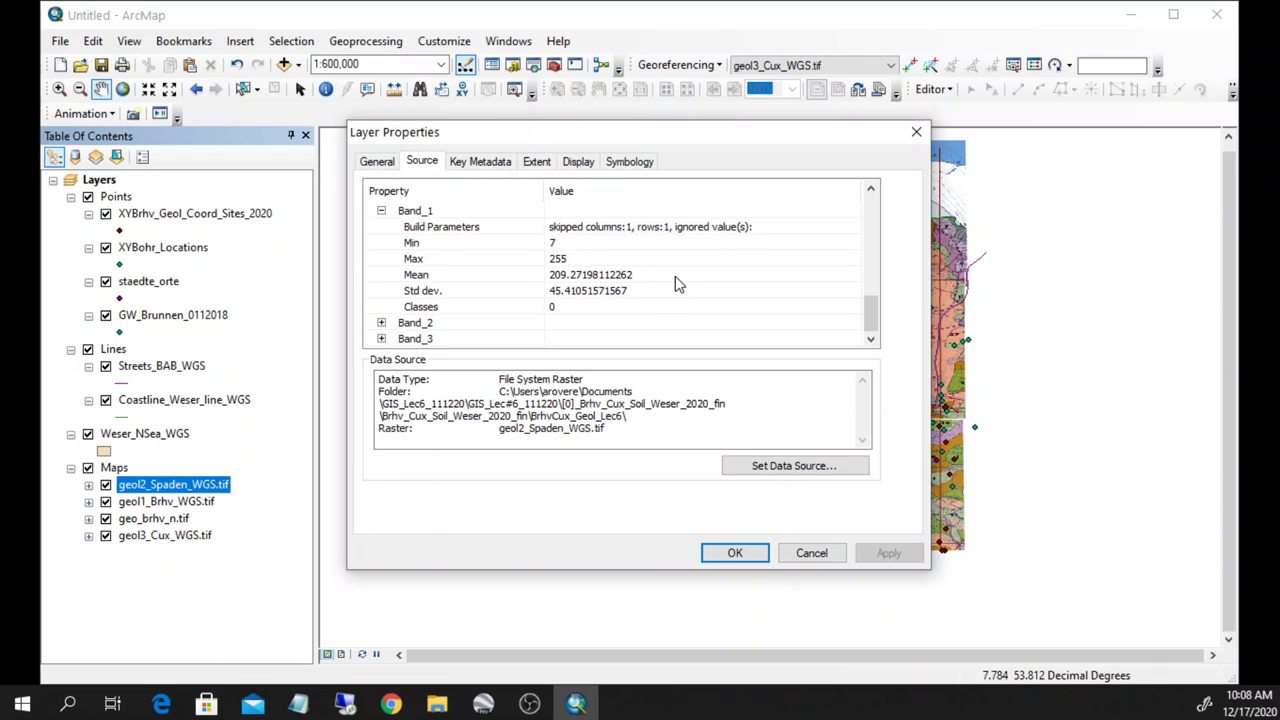
left_click_drag(868, 316, 870, 284)
left_click(597, 312)
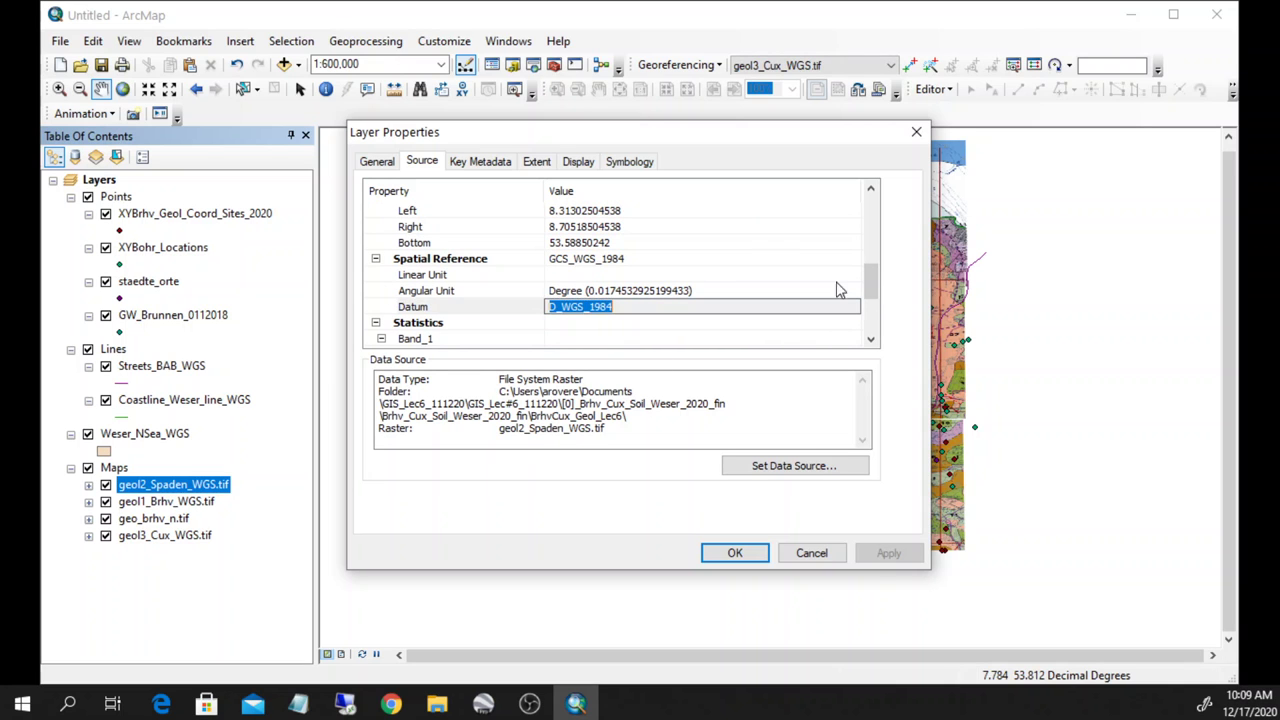
left_click(916, 131)
left_click(200, 500)
left_click(172, 519)
left_click(166, 537)
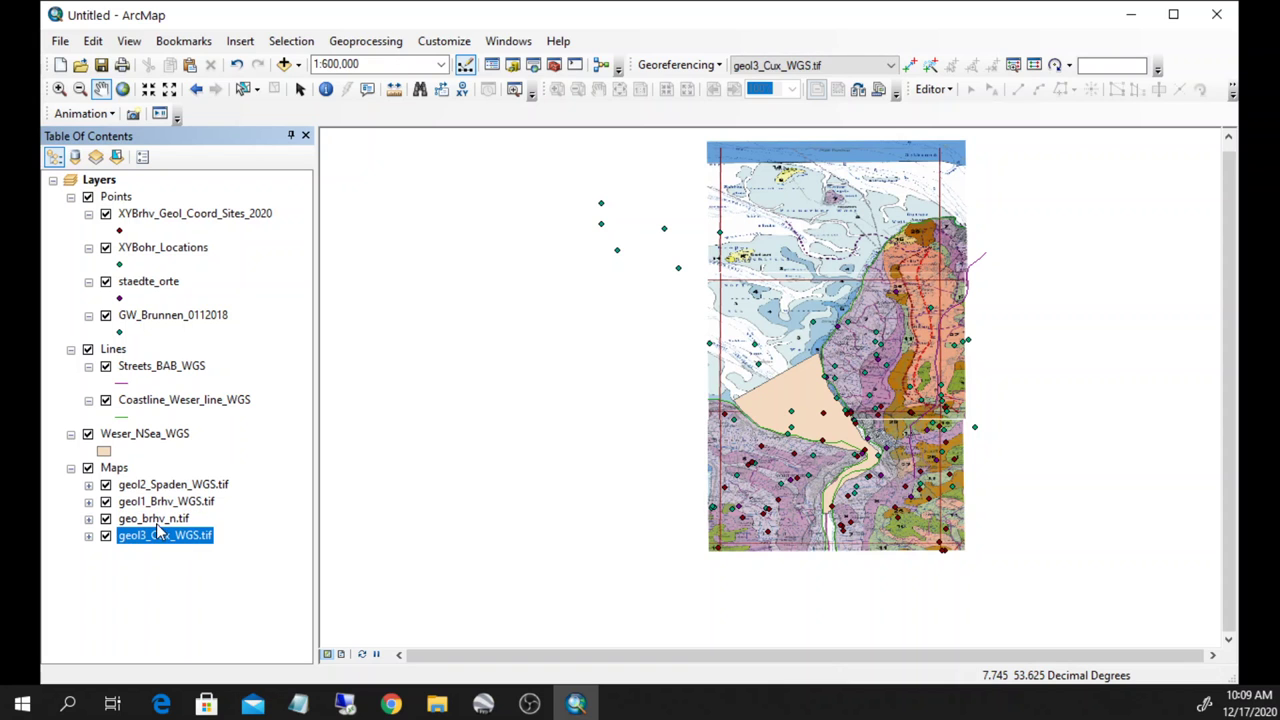
right_click(158, 520)
left_click(214, 511)
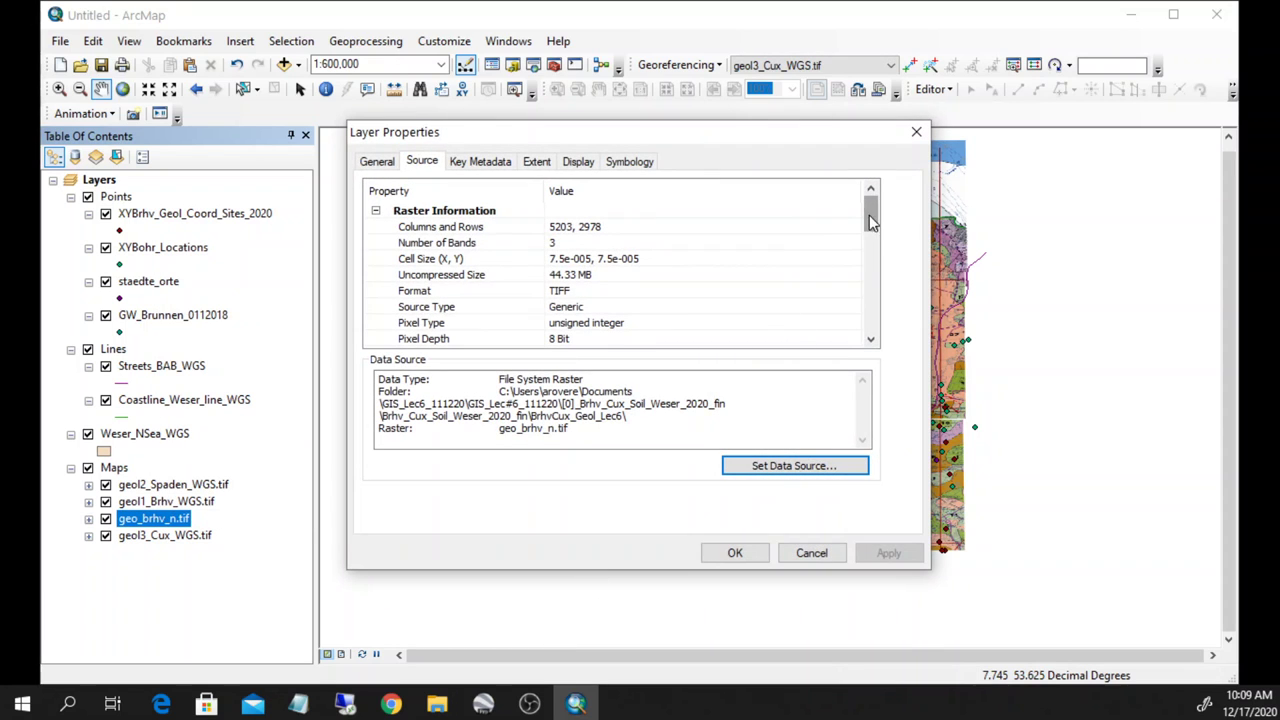
left_click_drag(869, 215, 869, 295)
Switch off geol2_Spaden, geol1_Brhv and geol3_Cux rasters to view geo_brhv_n.tif alone.
left_click(916, 131)
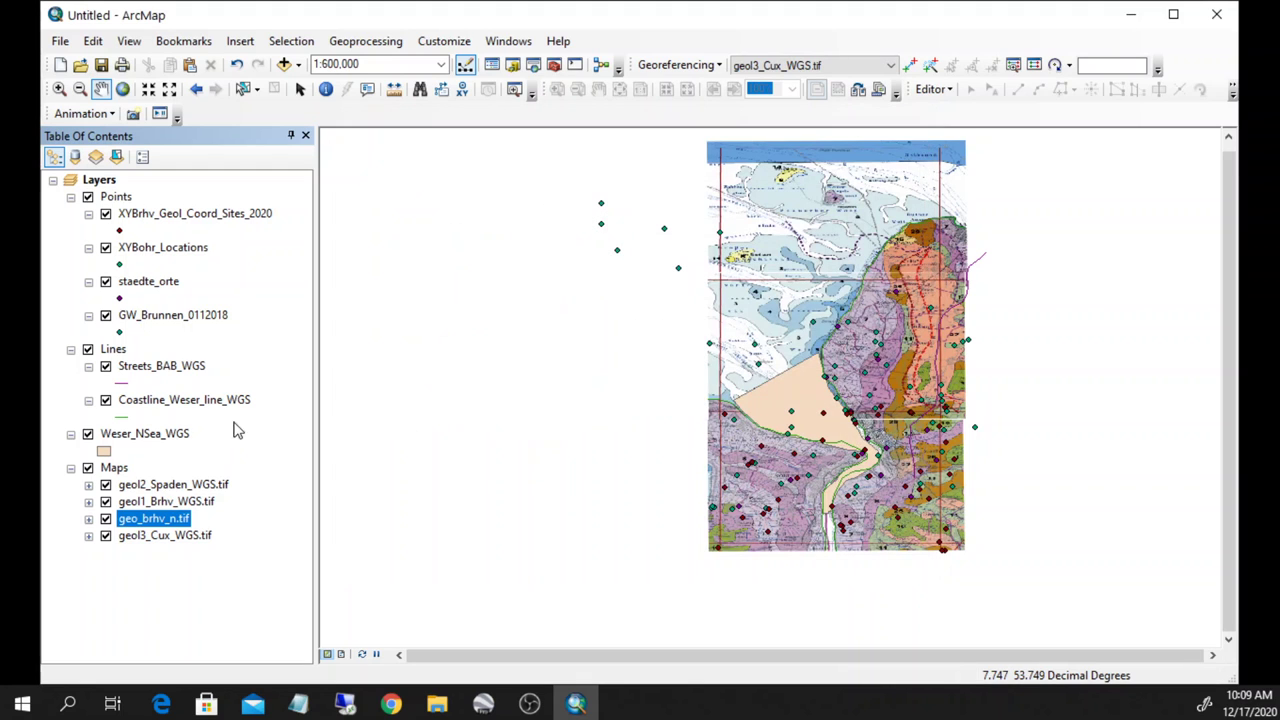
left_click(105, 484)
left_click(105, 501)
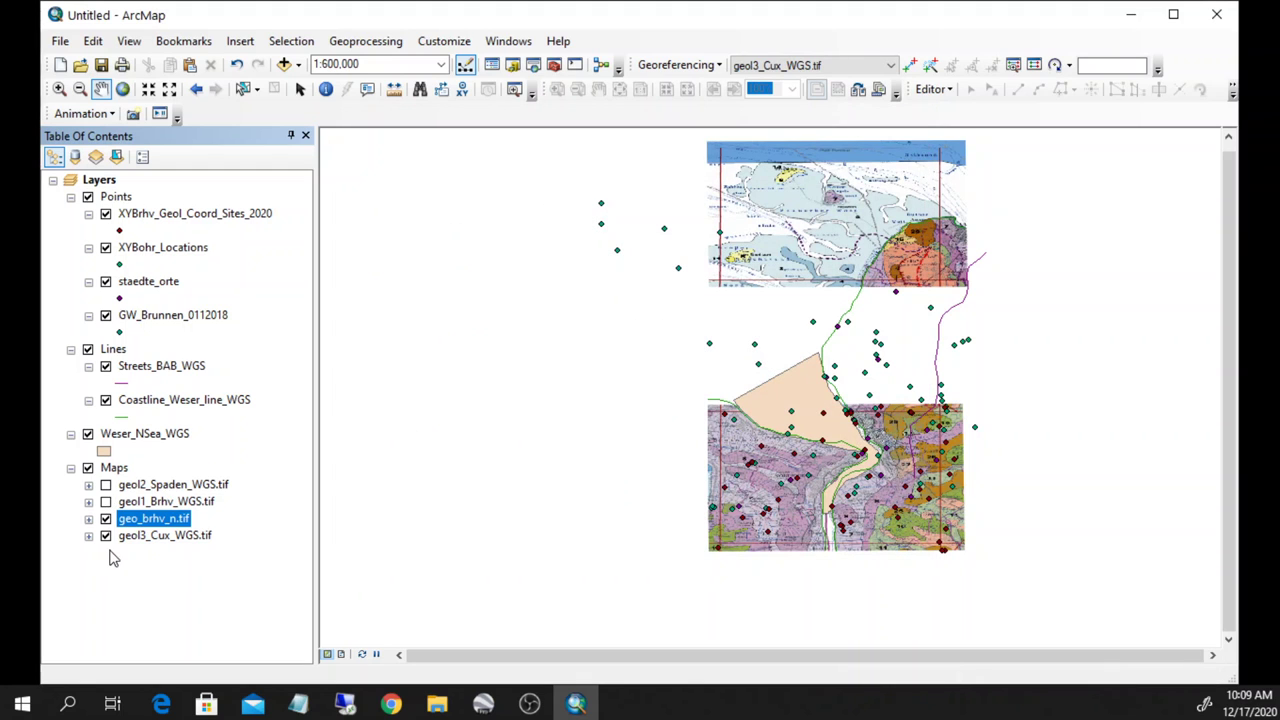
left_click(106, 536)
left_click(106, 519)
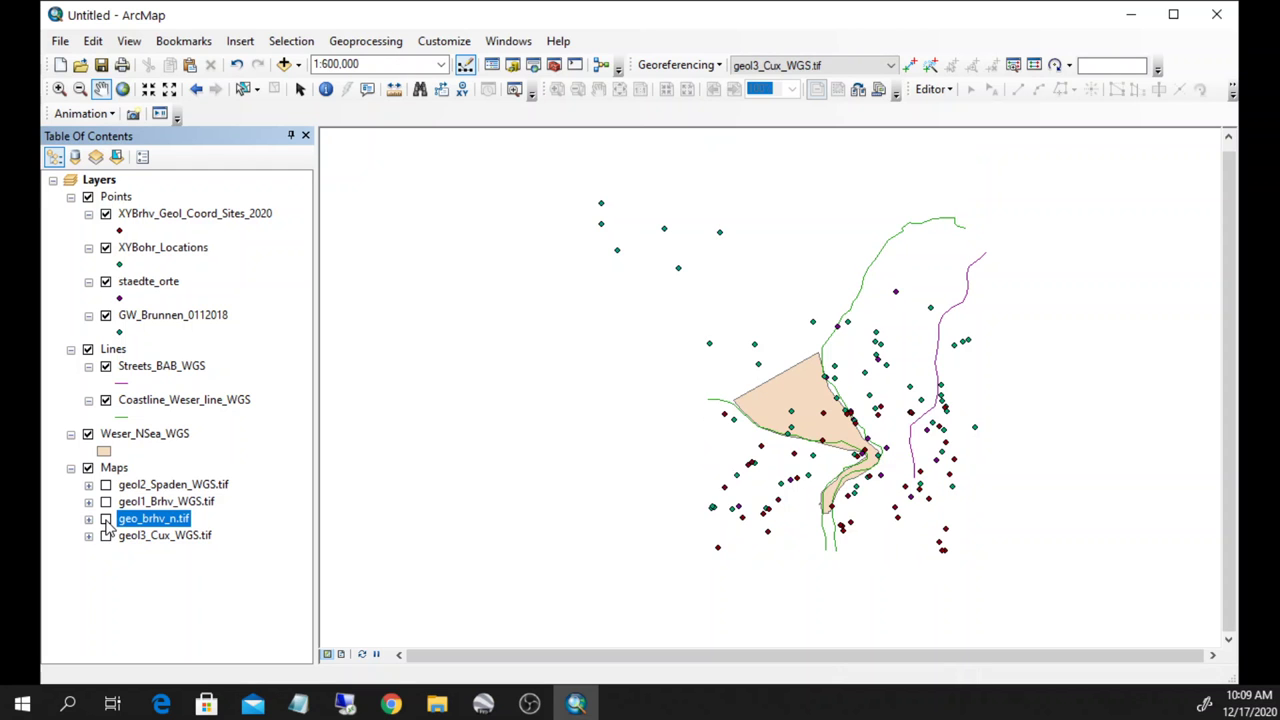
left_click(105, 519)
scroll(769, 380, "down", 1)
scroll(862, 492, "up", 1)
scroll(862, 492, "up", 3)
scroll(720, 534, "up", 1)
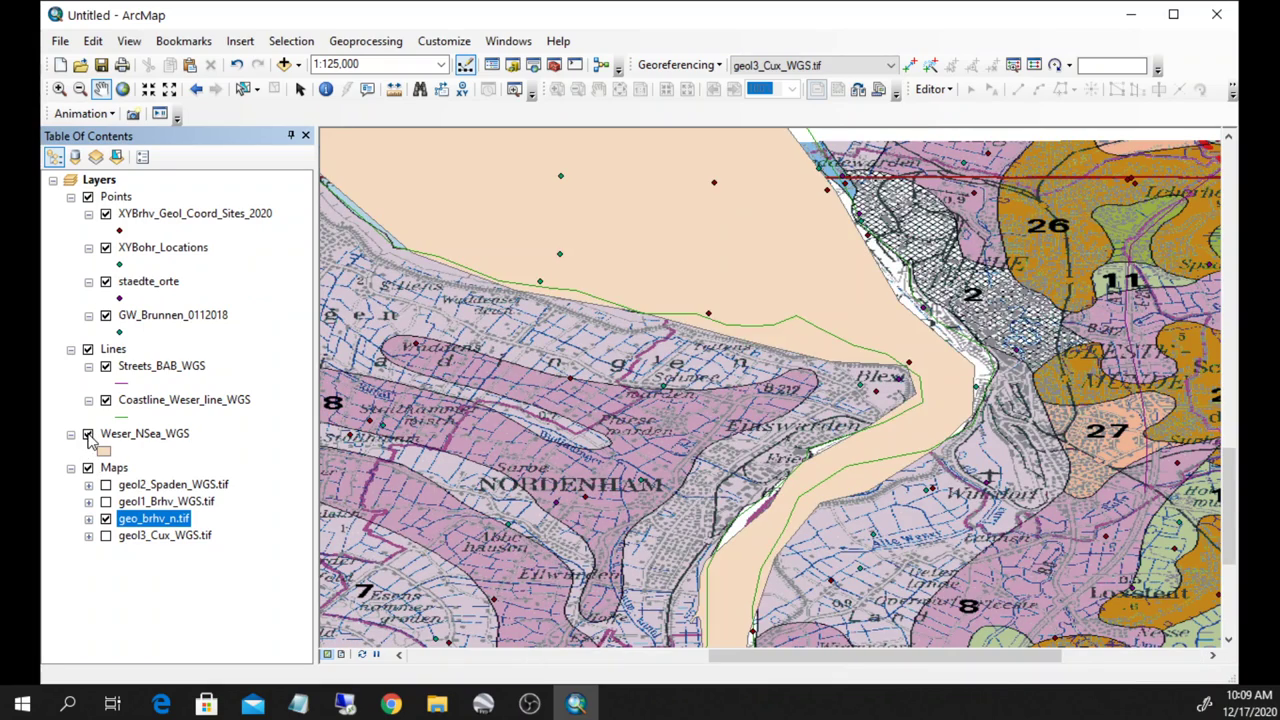
Hide Weser_NSea_WGS and geo_brhv_n.tif, show the other three rasters, and zoom to 1:600,000.
left_click(87, 434)
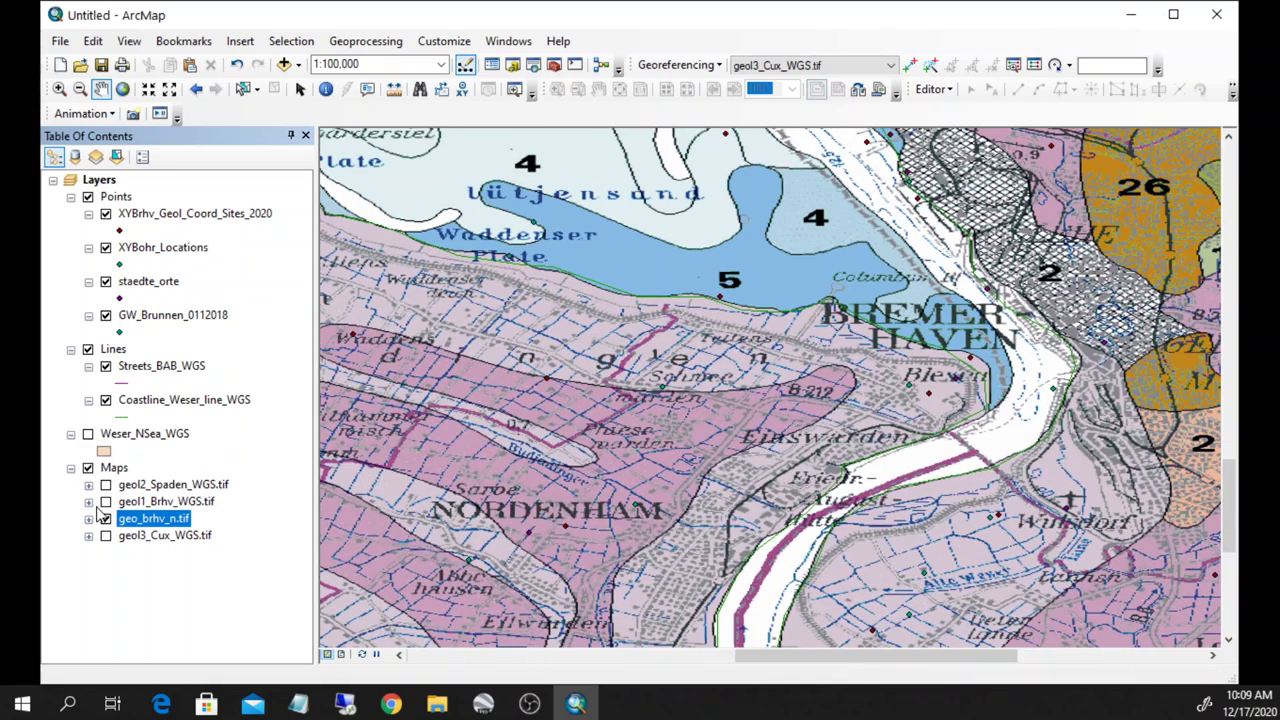
left_click(106, 518)
left_click(106, 501)
left_click(106, 485)
left_click(105, 537)
scroll(631, 463, "down", 2)
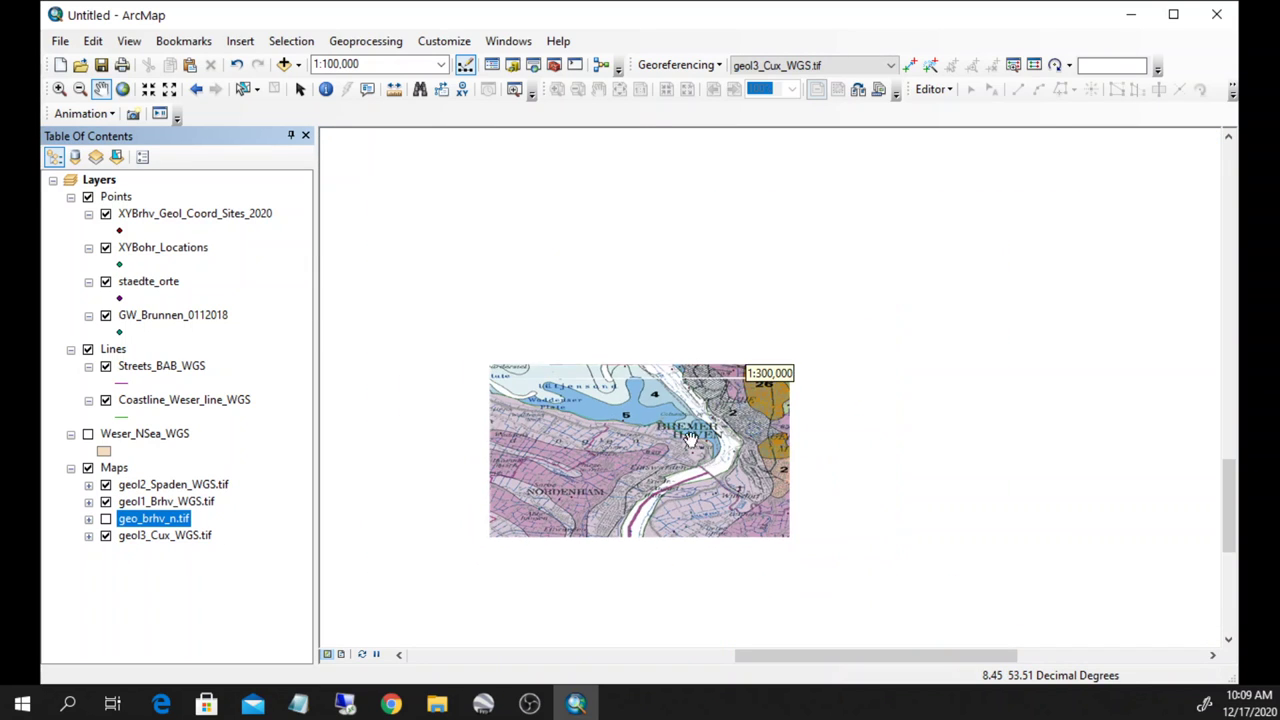
scroll(726, 433, "down", 1)
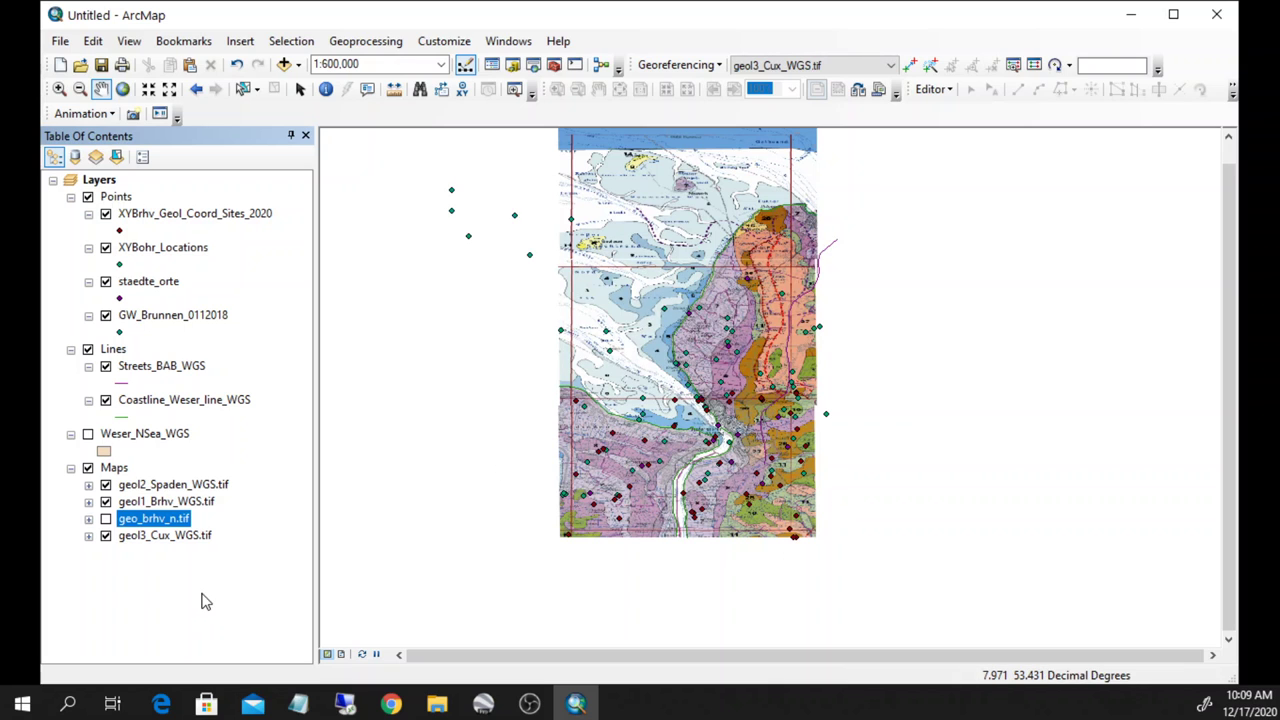
left_click(212, 598)
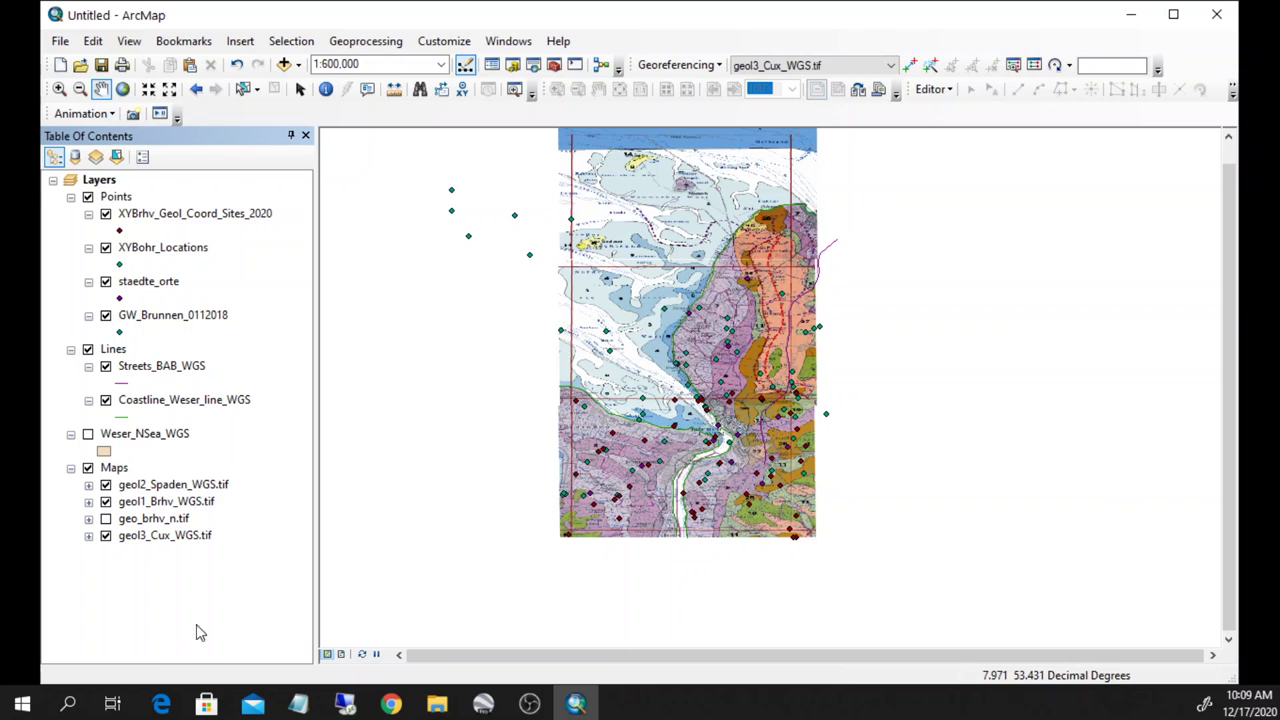
Reload River_Lec4_DHDN.shp from the BrhvCux_Lines_Lec6 folder as its own layer.
left_click(284, 64)
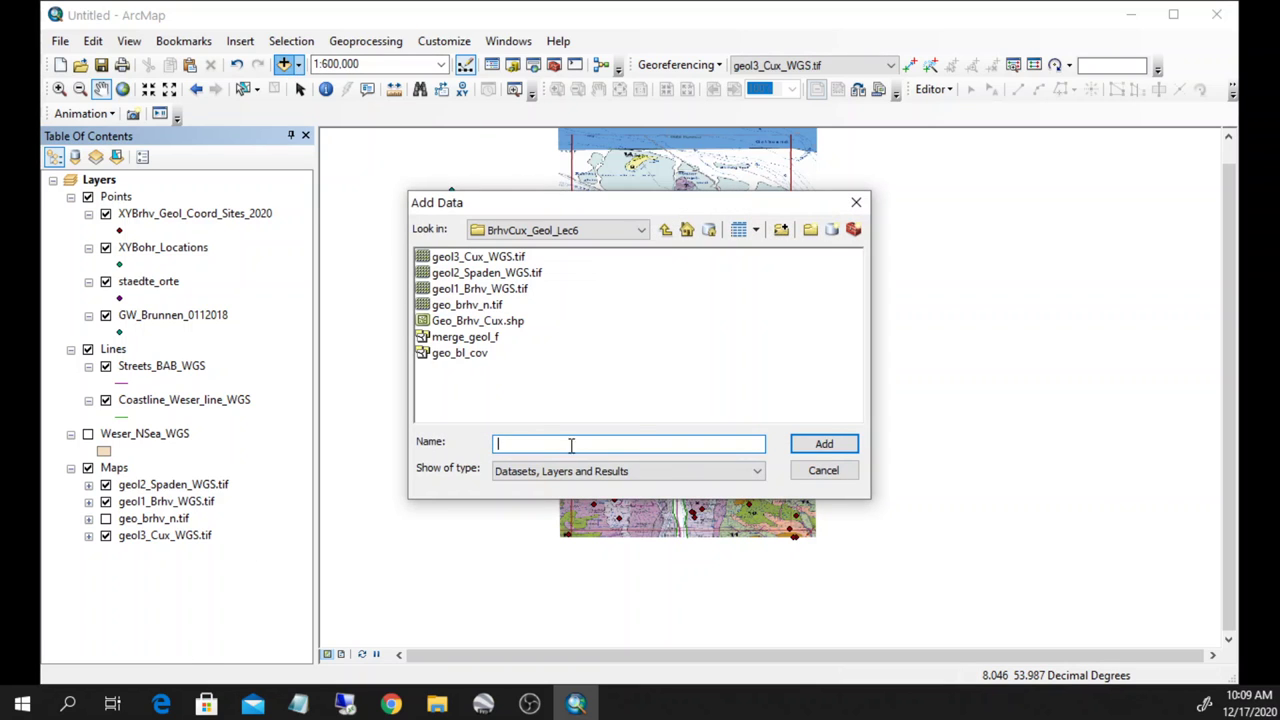
left_click(666, 229)
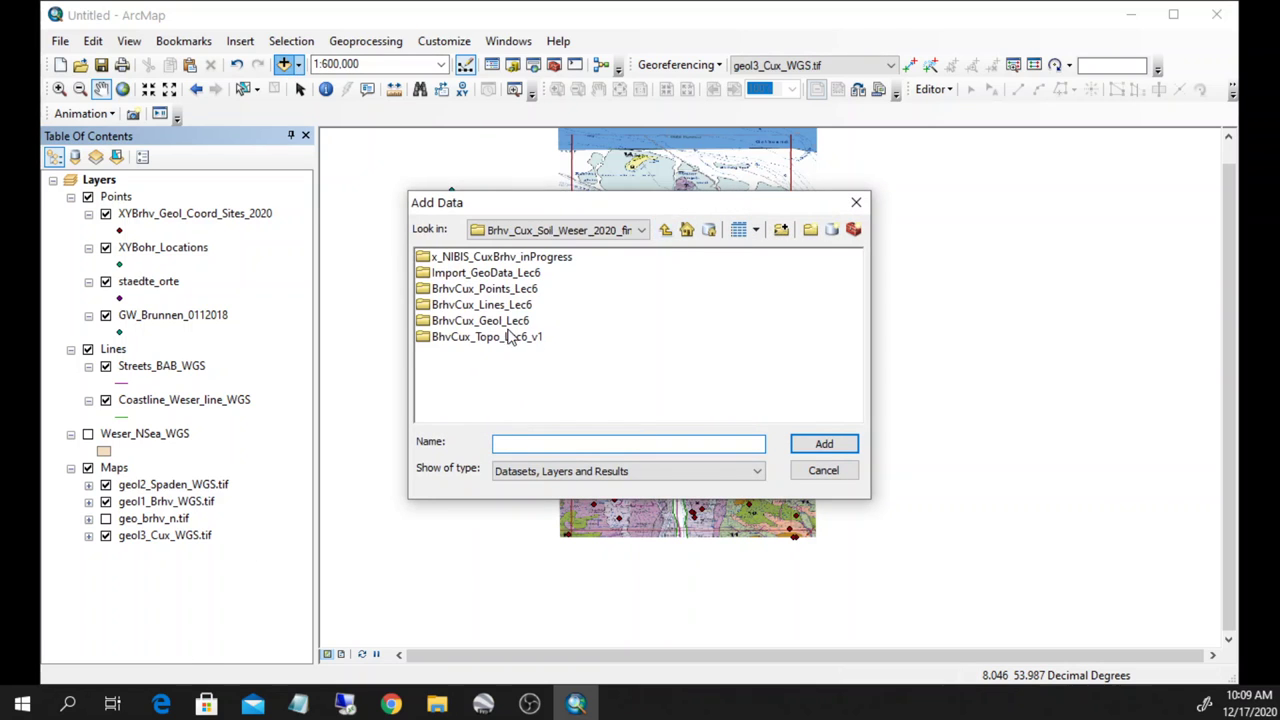
double_click(497, 305)
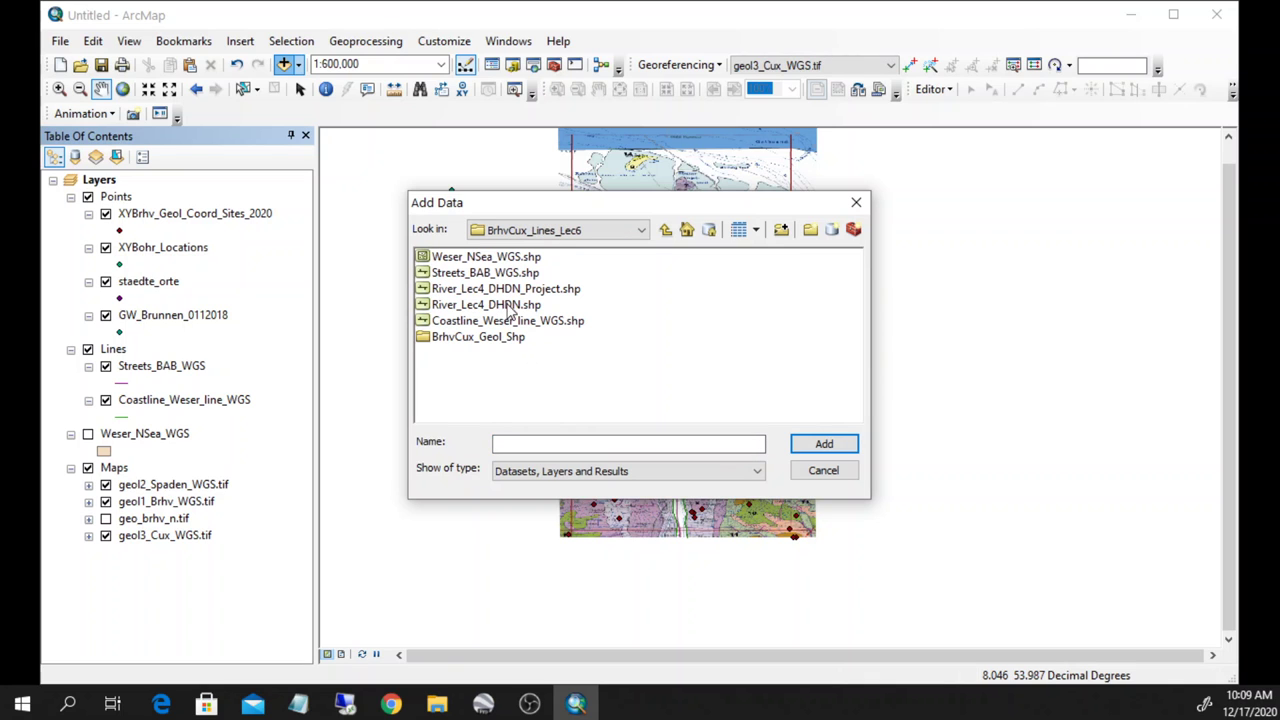
left_click(508, 305)
left_click(822, 443)
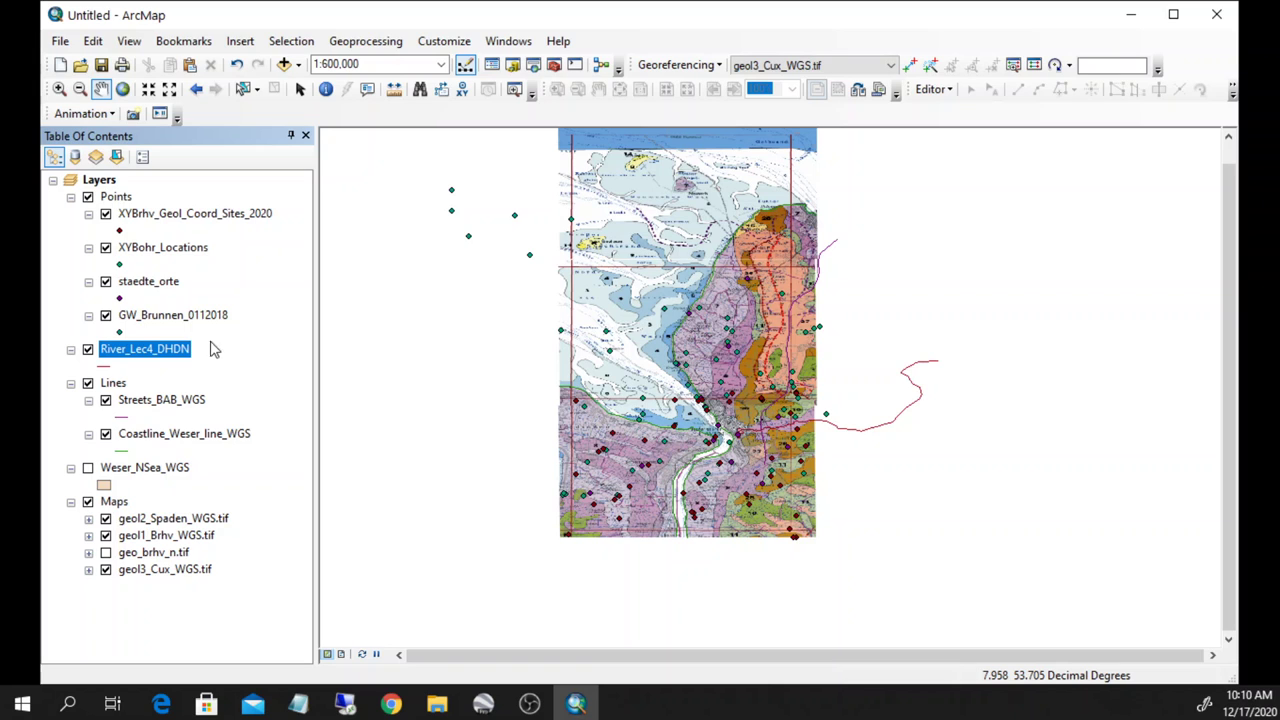
Search for 'project' and launch the Project (Data Management) tool.
left_click(534, 66)
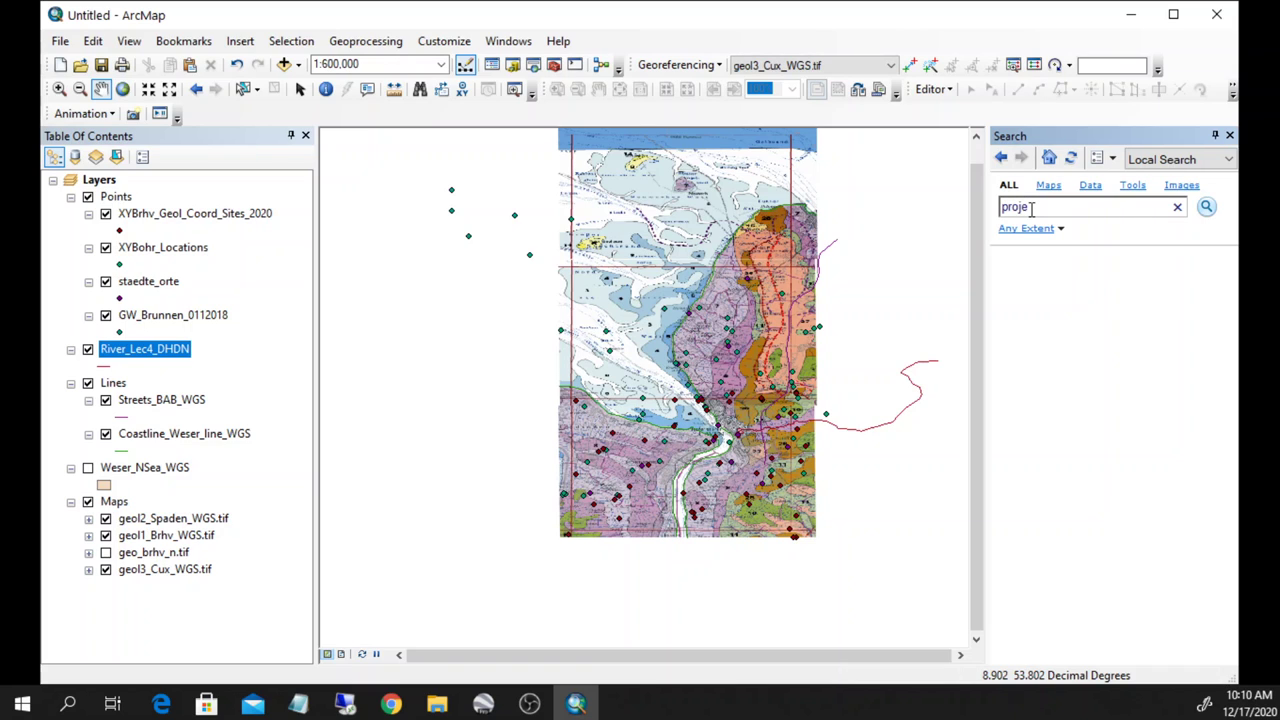
type("project")
key("Return")
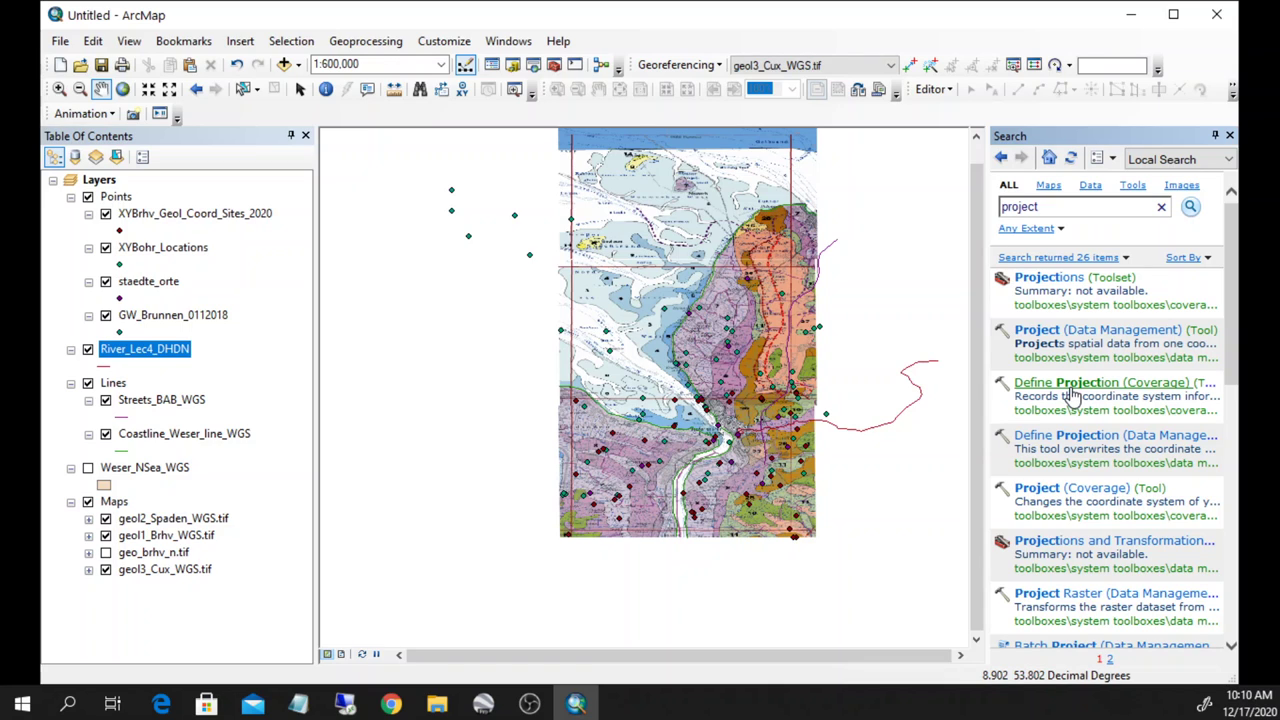
left_click(1062, 336)
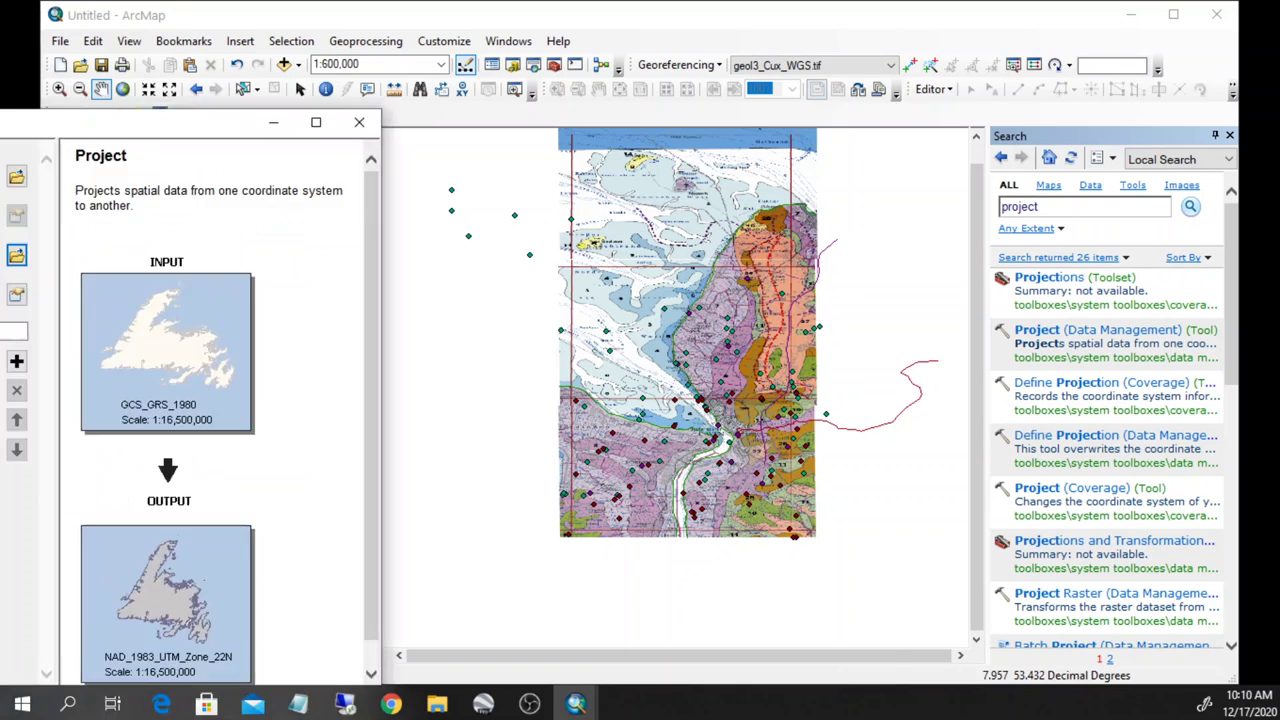
Choose River_Lec4_DHDN as the Project tool's input layer.
left_click_drag(157, 97, 723, 67)
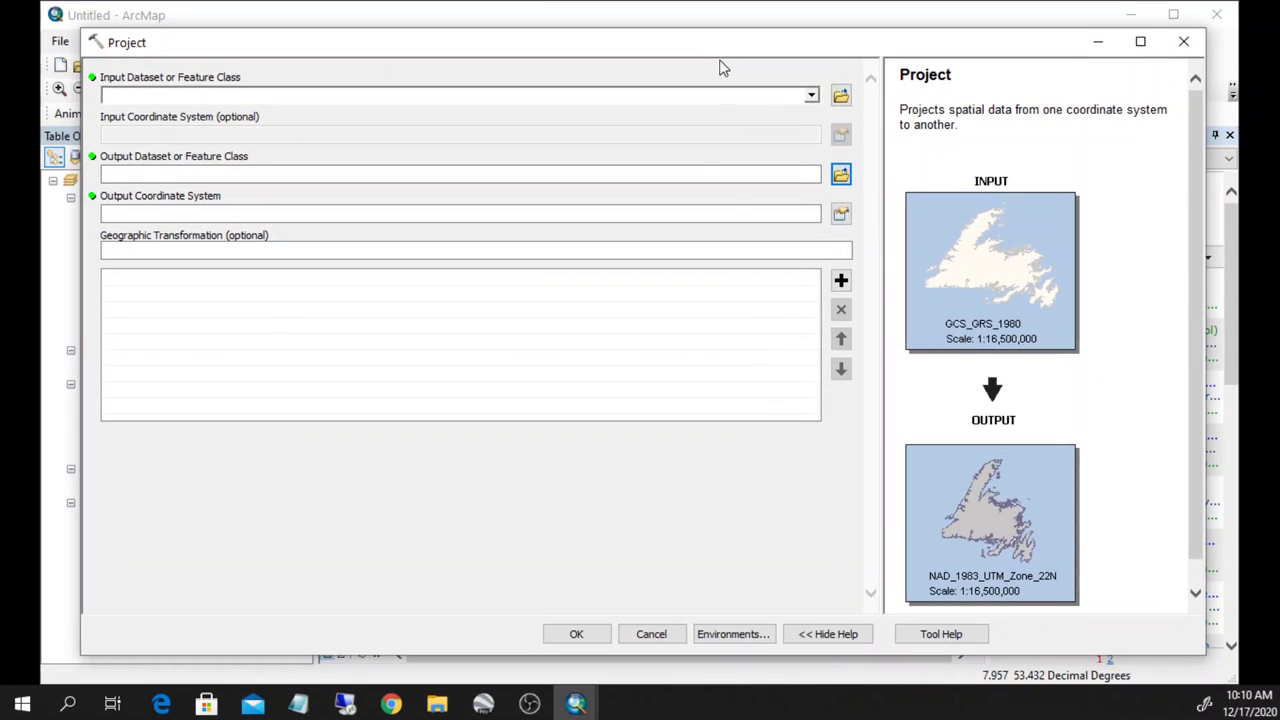
left_click(811, 96)
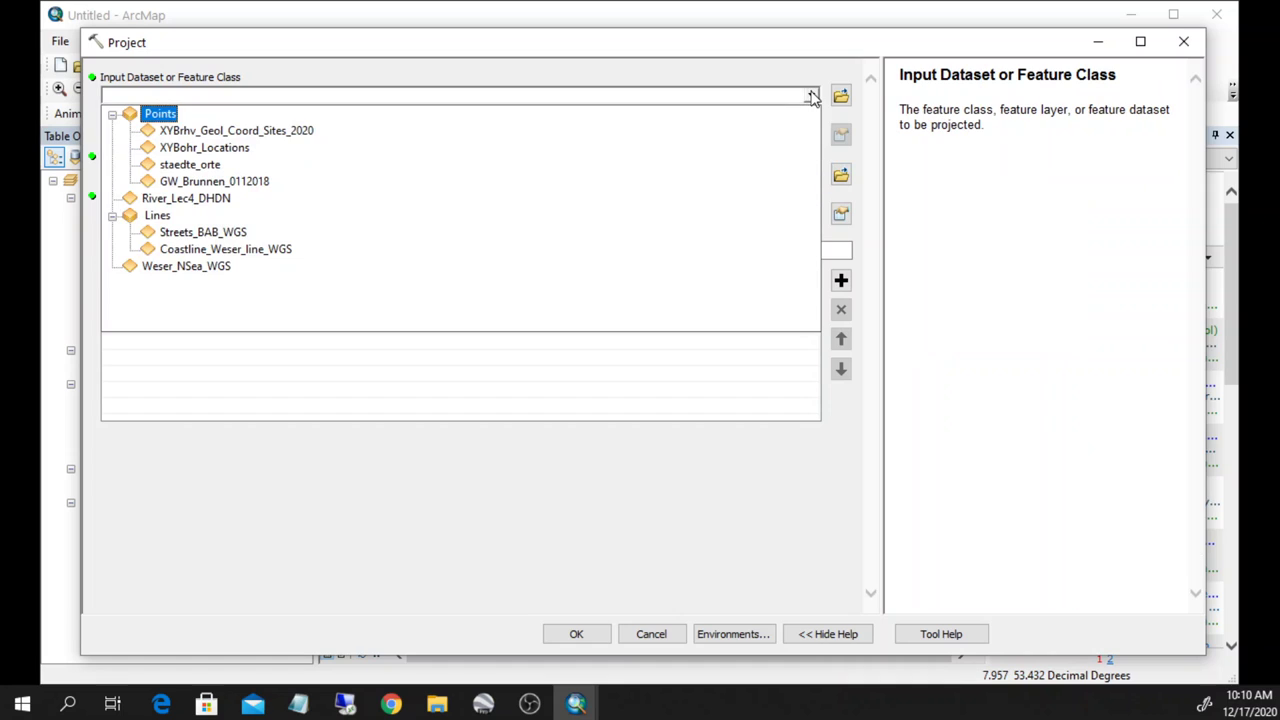
left_click(268, 200)
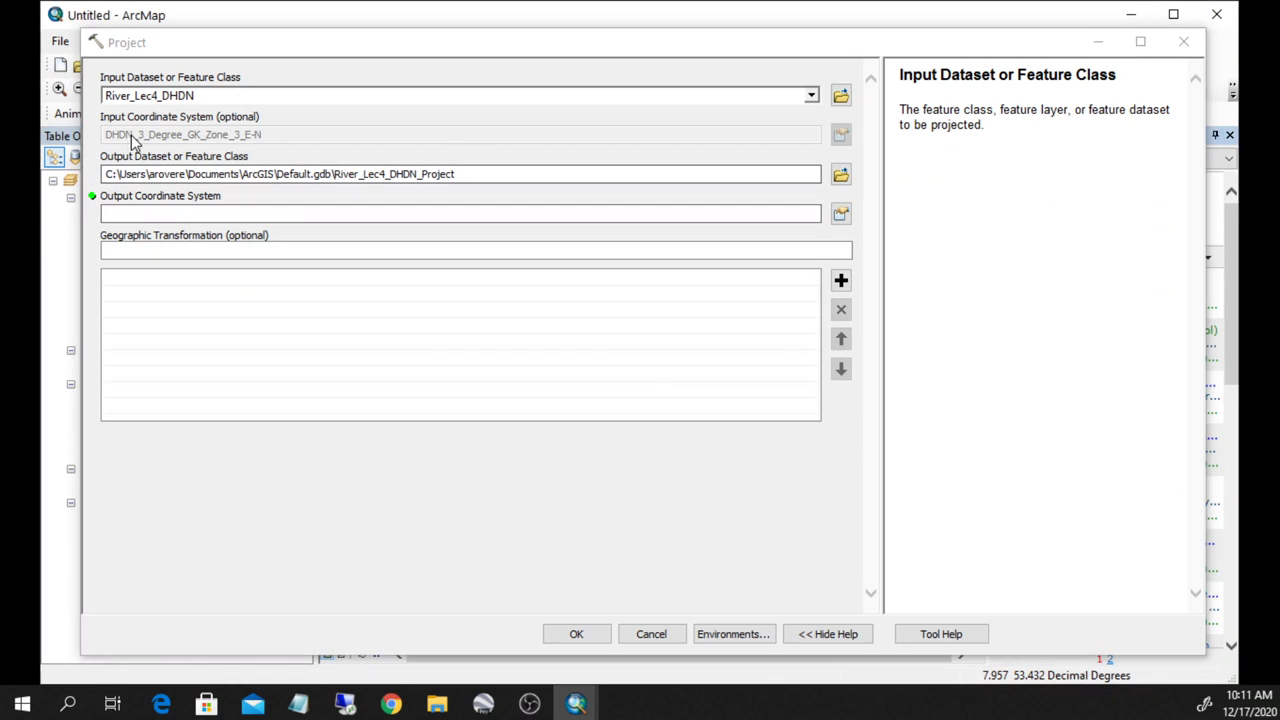
Browse the output dataset location up to the Documents folder.
left_click(272, 136)
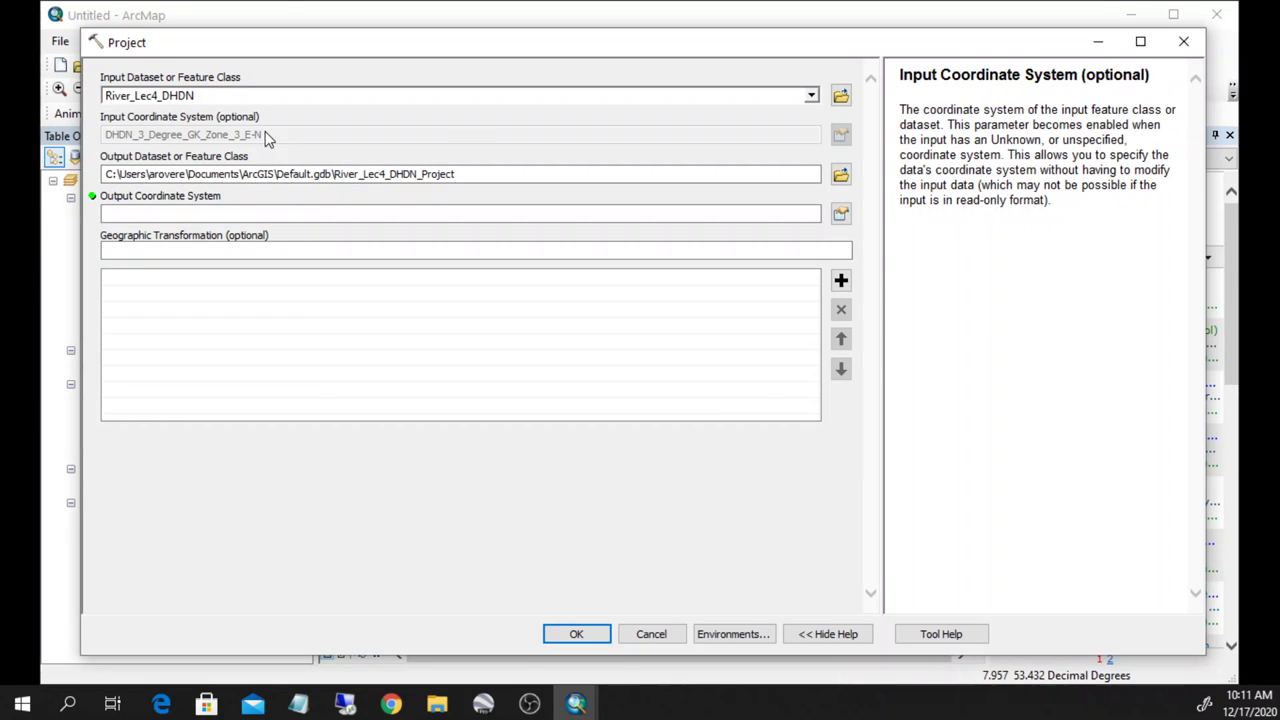
left_click_drag(106, 174, 471, 177)
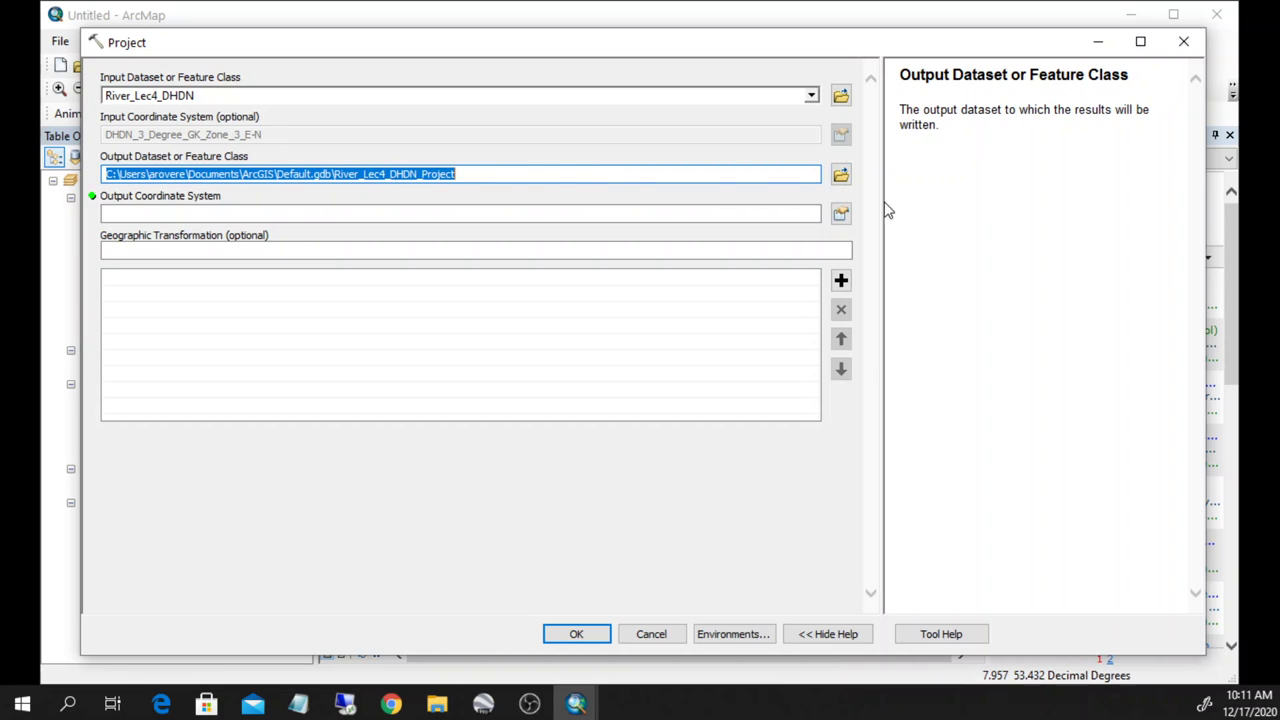
left_click(840, 174)
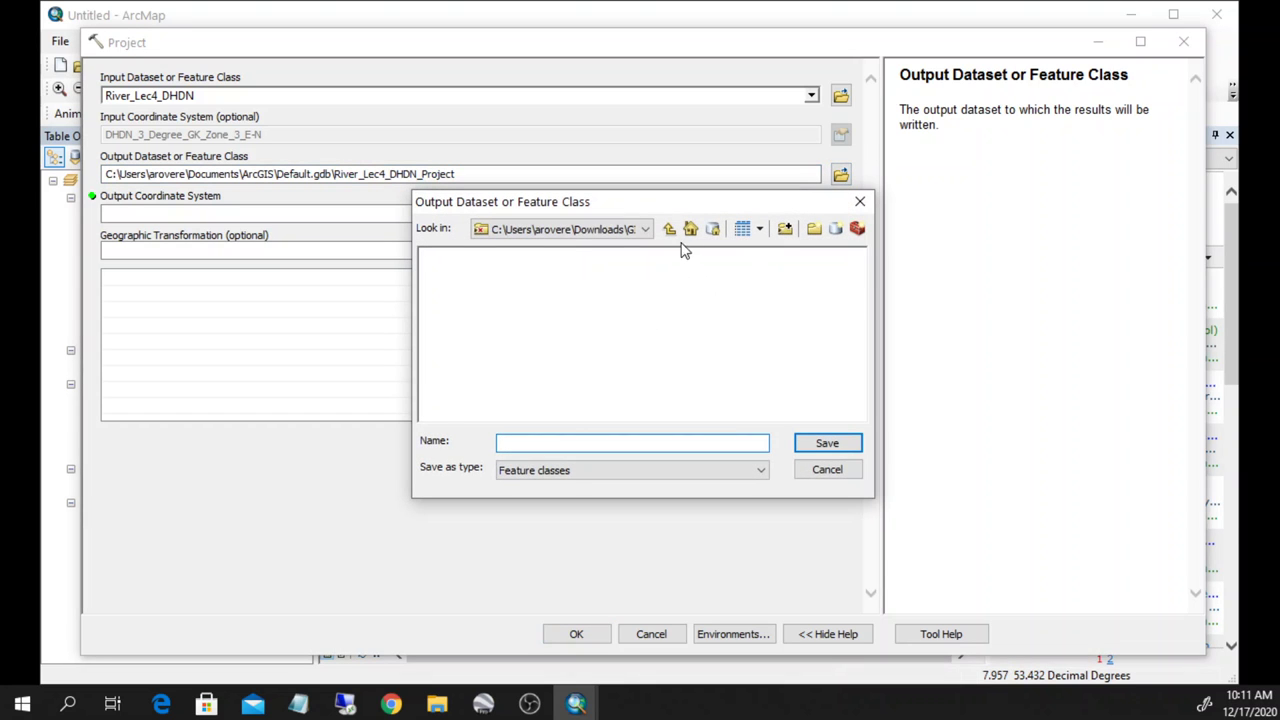
left_click(671, 231)
left_click(575, 229)
scroll(675, 323, "down", 1)
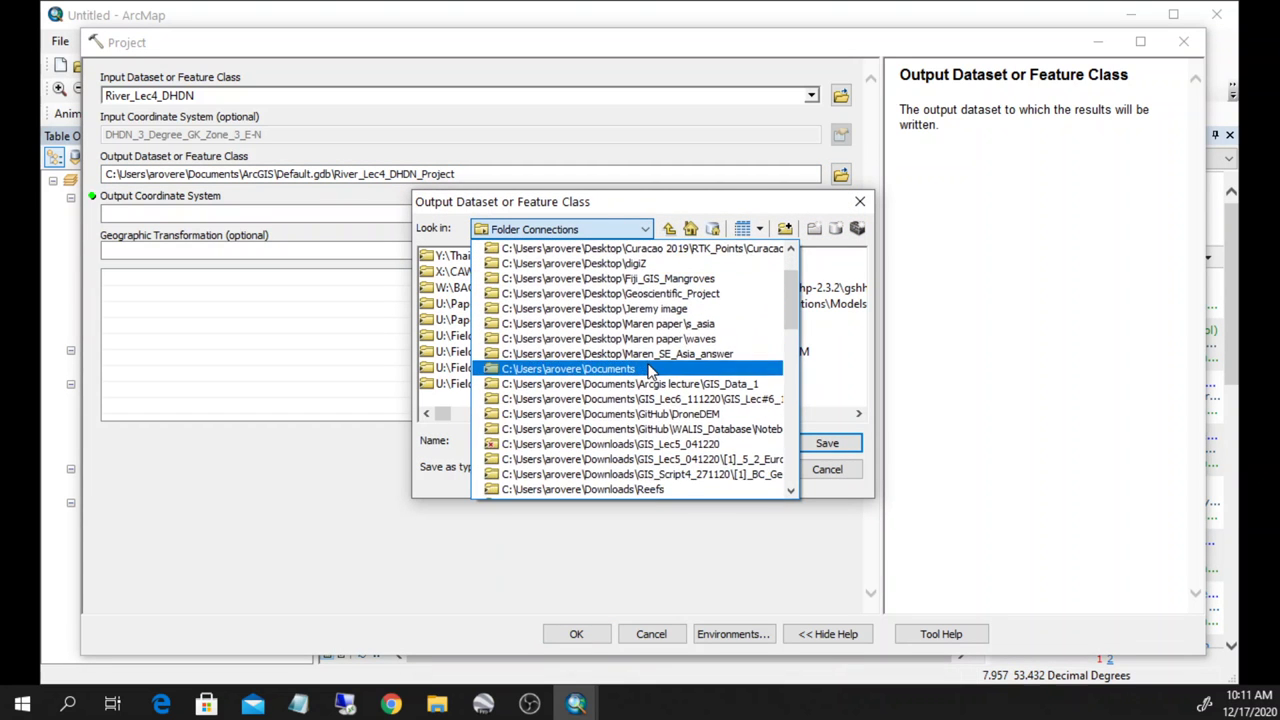
left_click(650, 370)
Open the GIS_Lec6 lecture folder and name the output feature class Project_line.
left_click(630, 230)
scroll(620, 415, "down", 3)
scroll(620, 430, "up", 1)
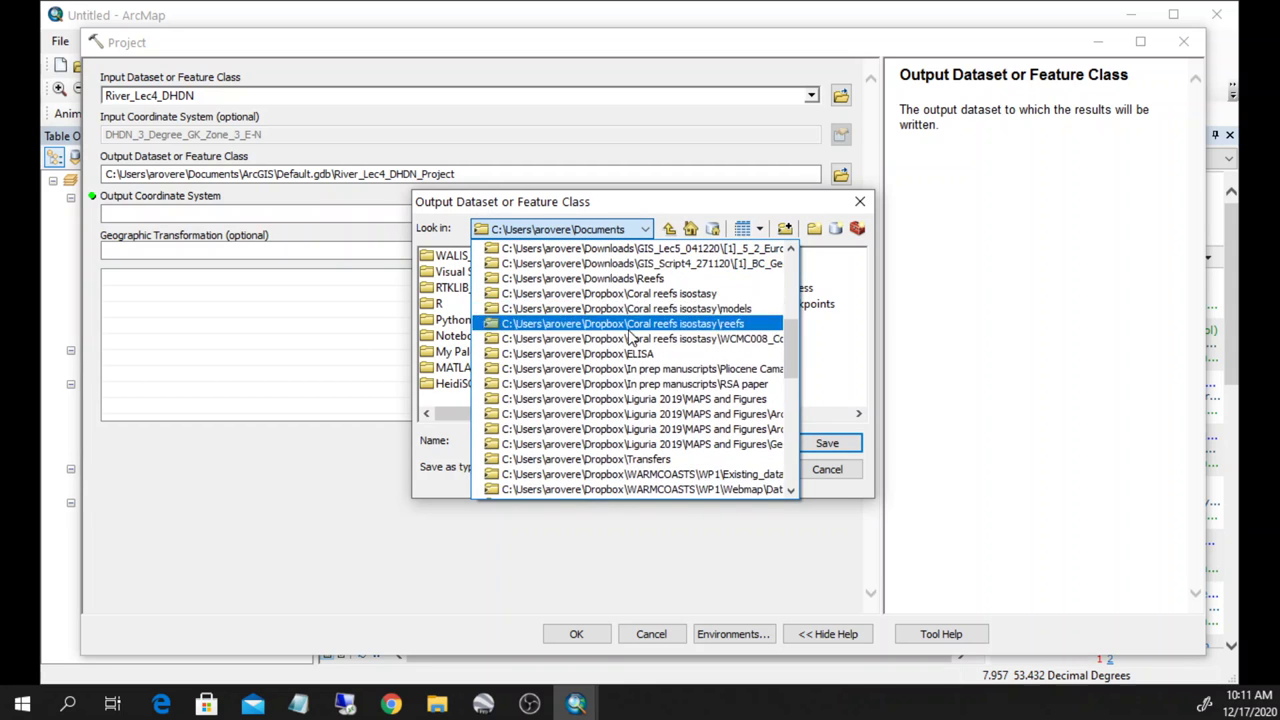
scroll(626, 340, "up", 1)
scroll(640, 341, "down", 2)
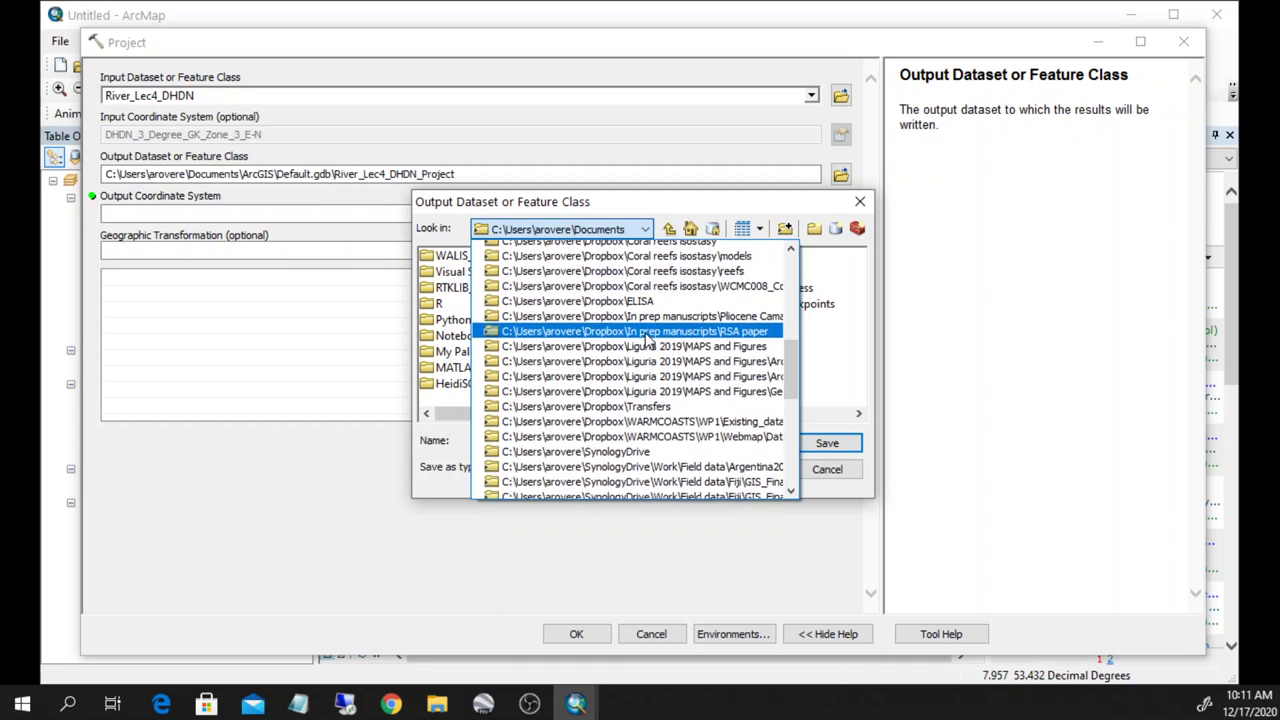
scroll(645, 341, "down", 3)
scroll(645, 342, "up", 7)
scroll(645, 342, "up", 1)
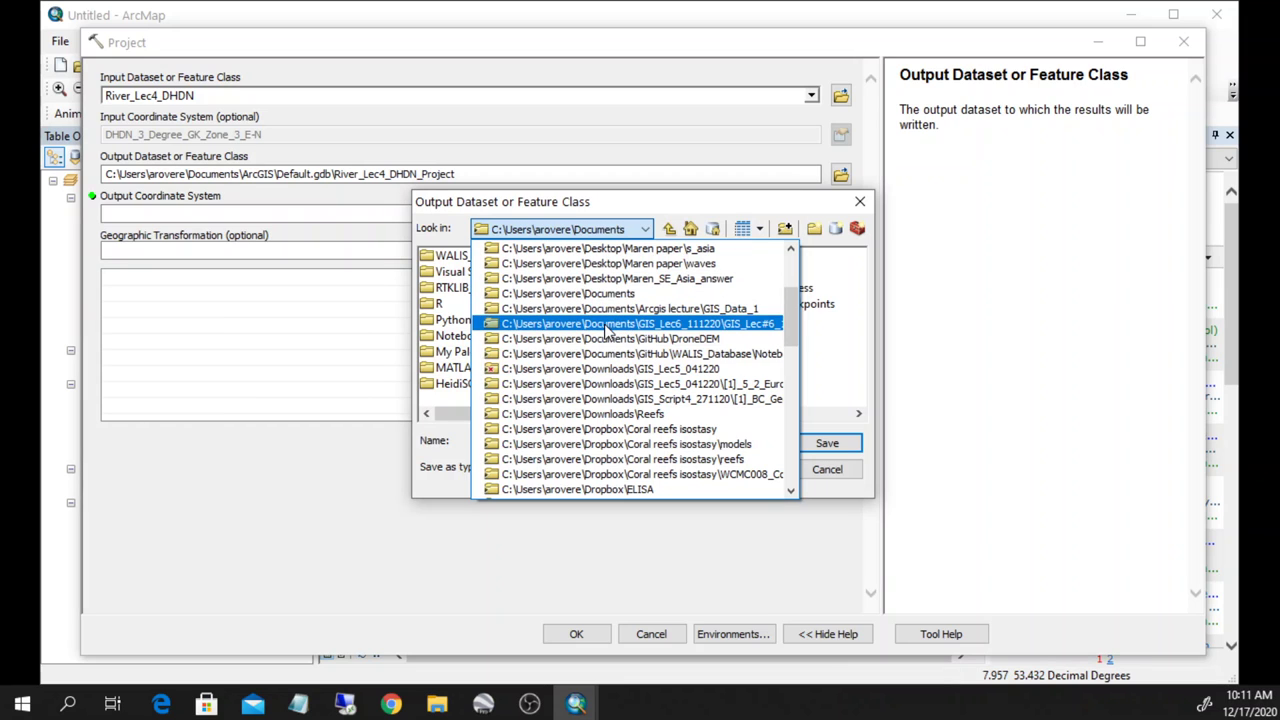
left_click(605, 325)
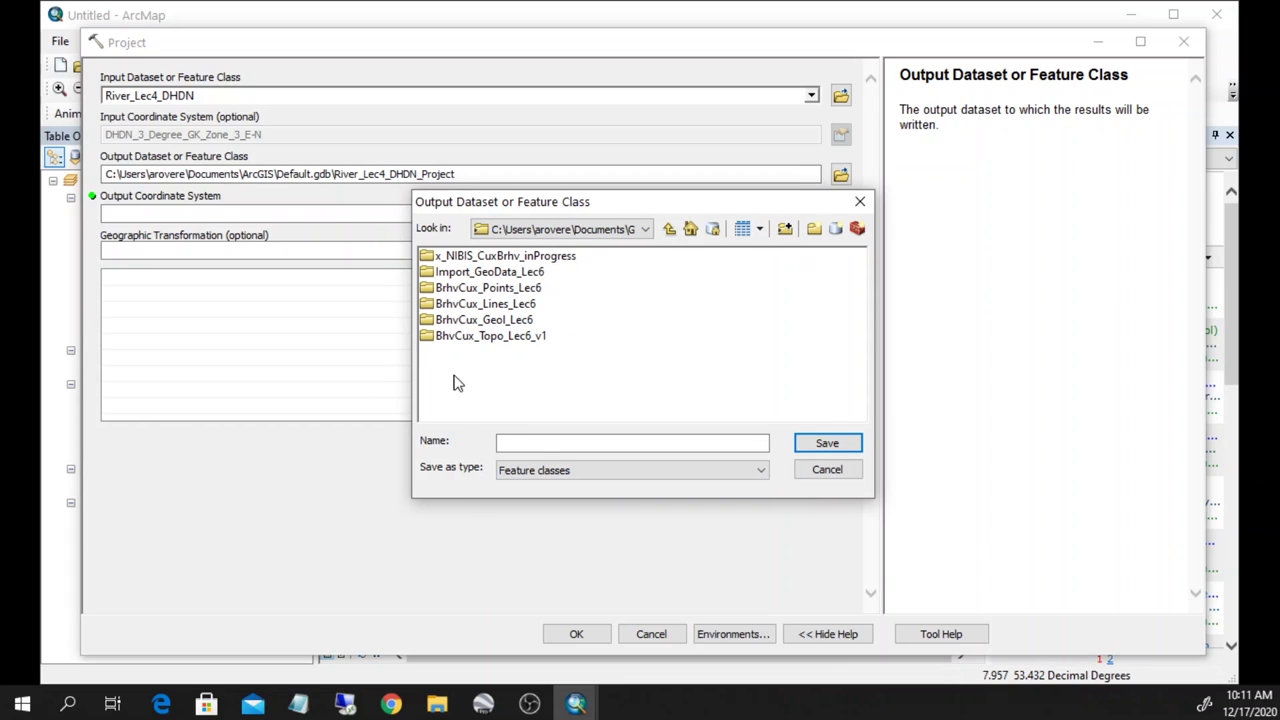
left_click(555, 443)
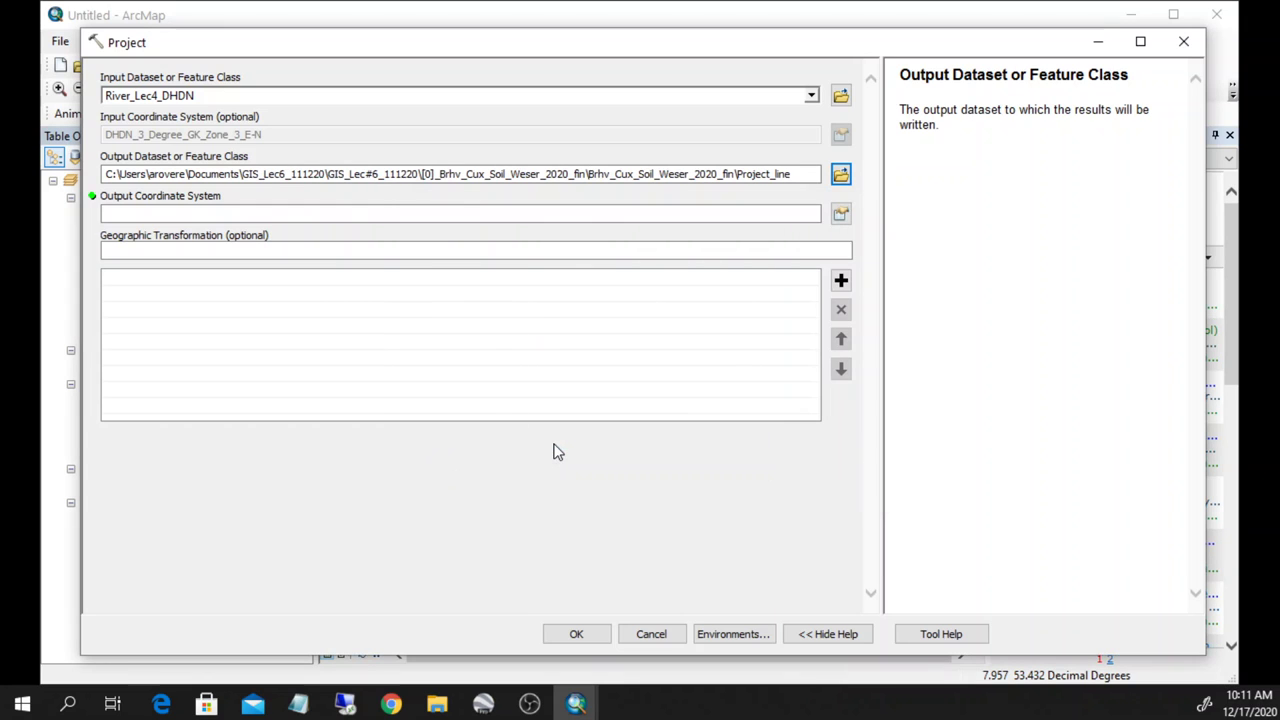
left_click(206, 214)
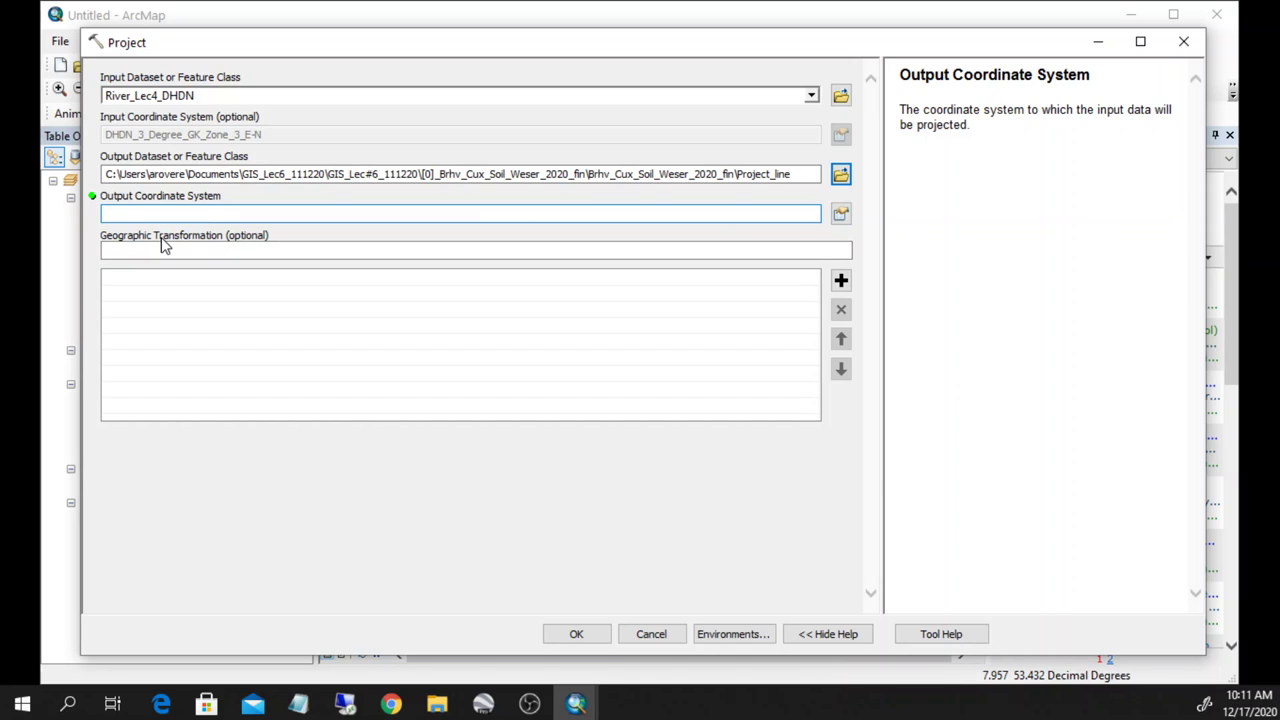
Browse the geographic and projected coordinate system folders for the output.
left_click(841, 215)
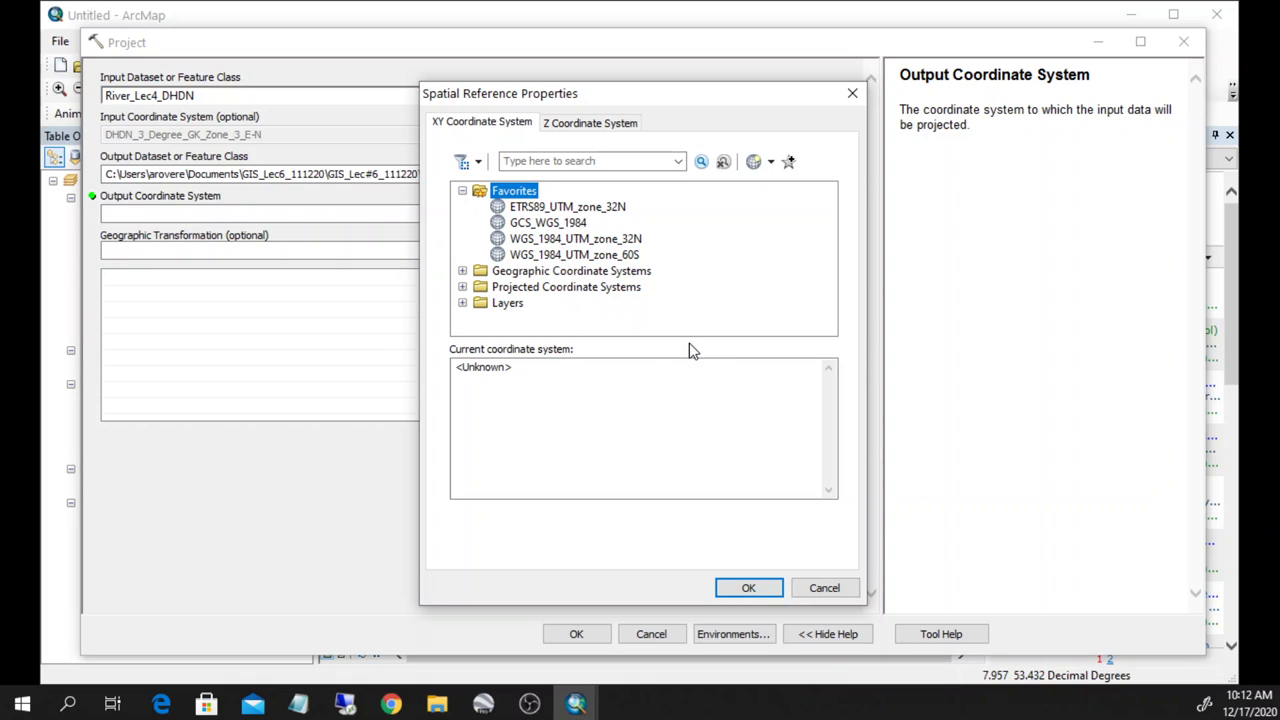
left_click(463, 271)
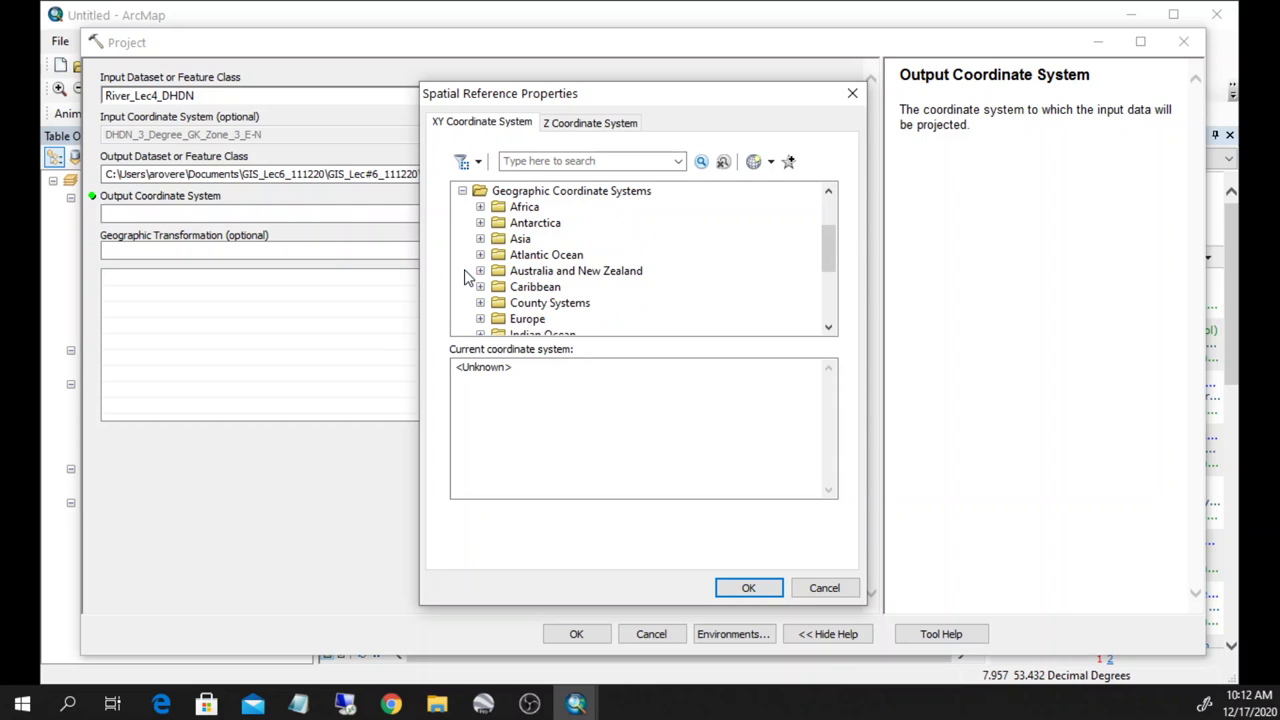
left_click(480, 207)
scroll(531, 280, "up", 2)
scroll(520, 275, "down", 3)
scroll(510, 280, "up", 3)
left_click(481, 287)
left_click(463, 271)
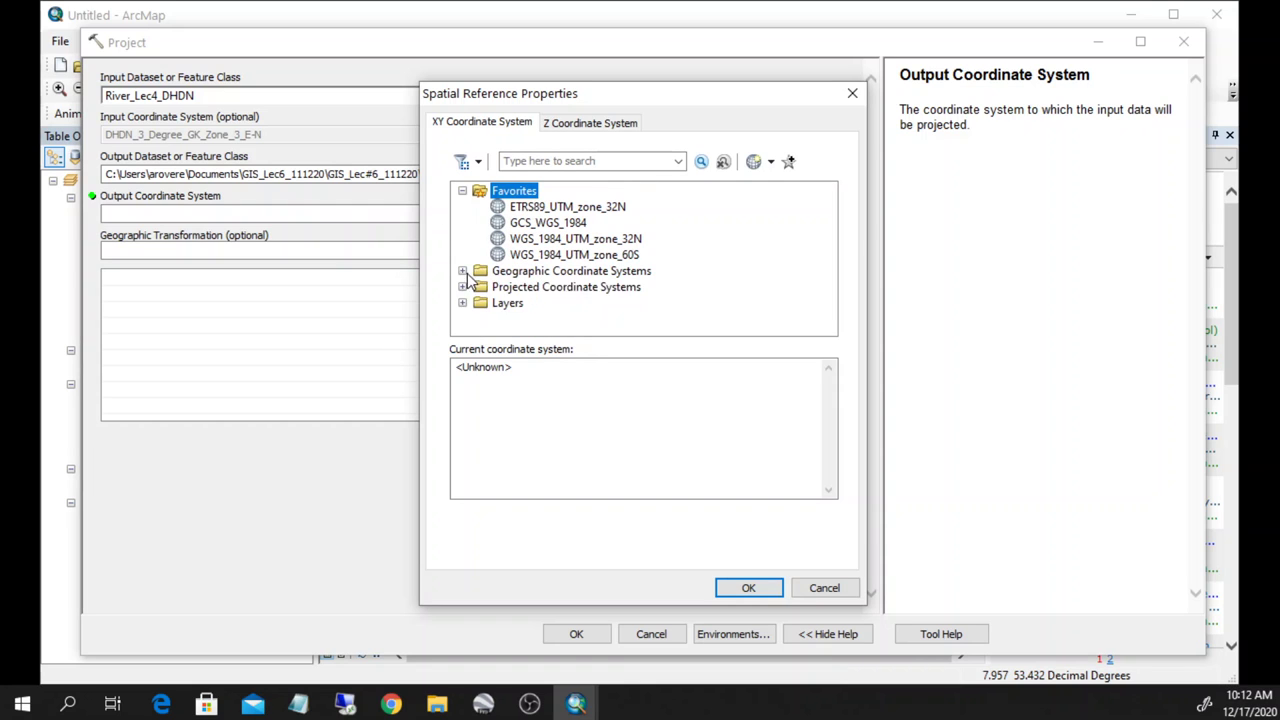
left_click(463, 287)
scroll(611, 286, "down", 2)
scroll(600, 288, "up", 4)
left_click(463, 287)
Import GCS_WGS_1984 from Streets_BAB_WGS.shp as the output coordinate system.
left_click(771, 162)
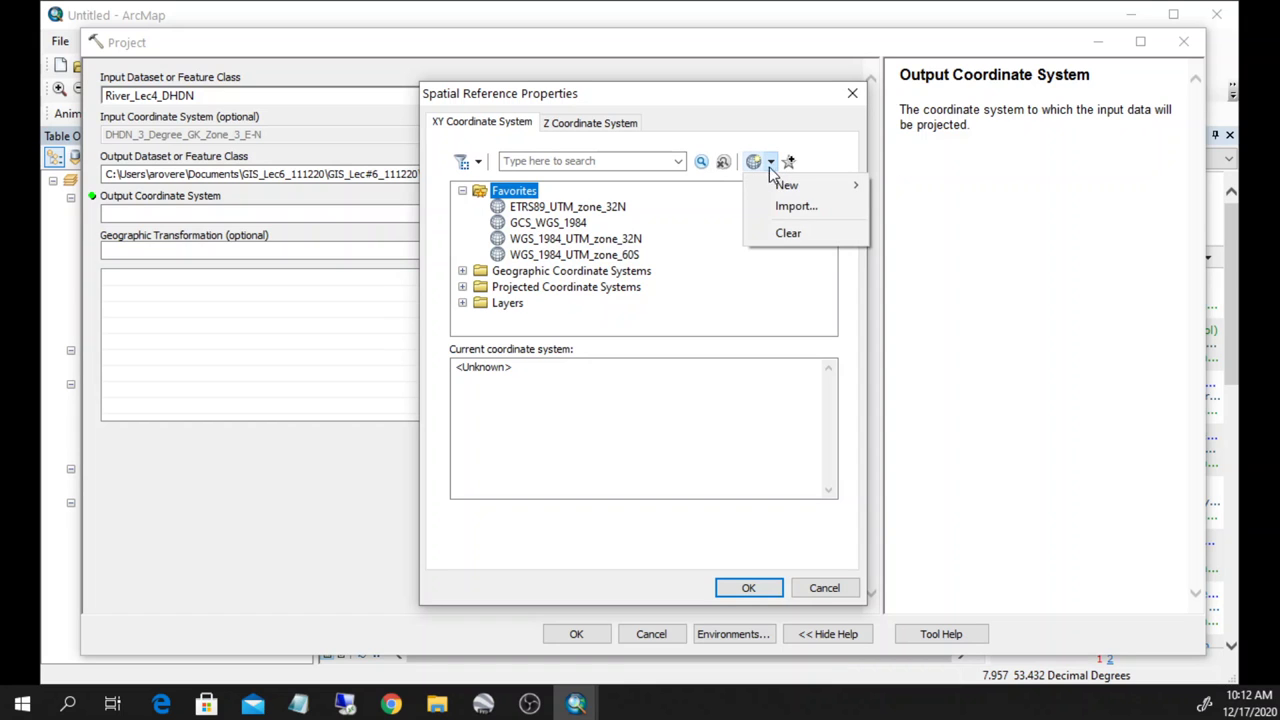
left_click(795, 206)
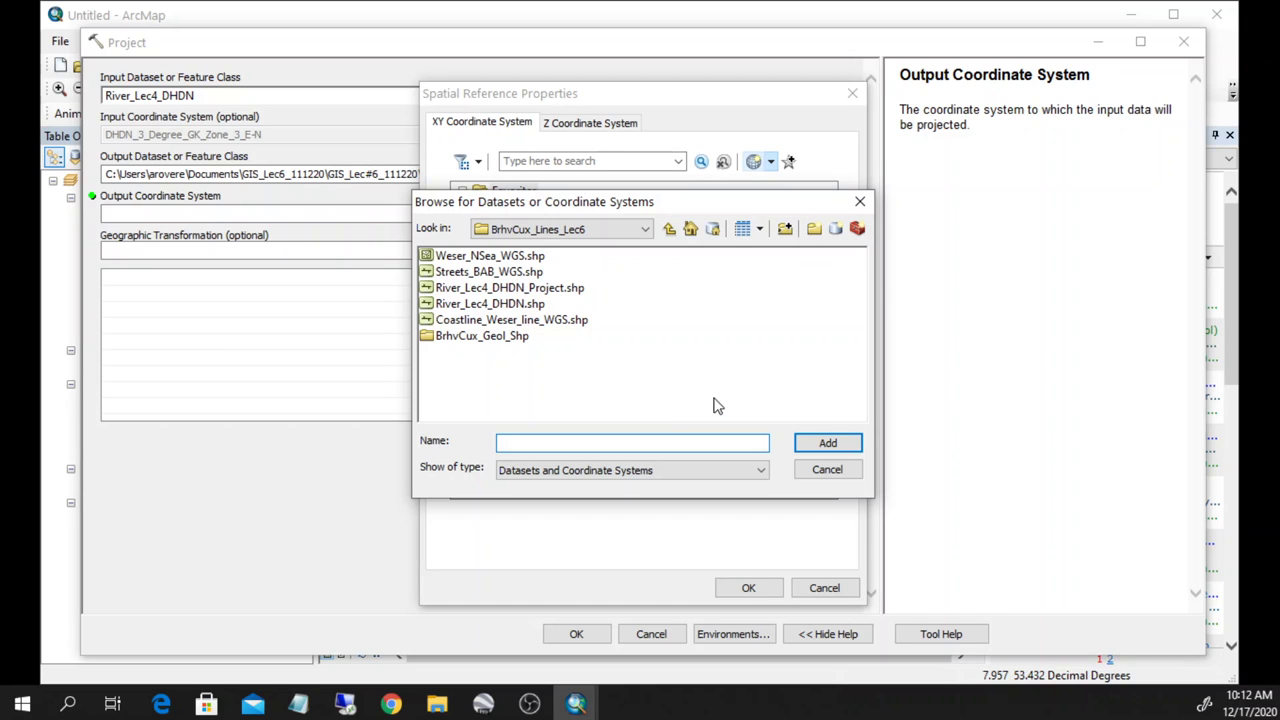
left_click(477, 272)
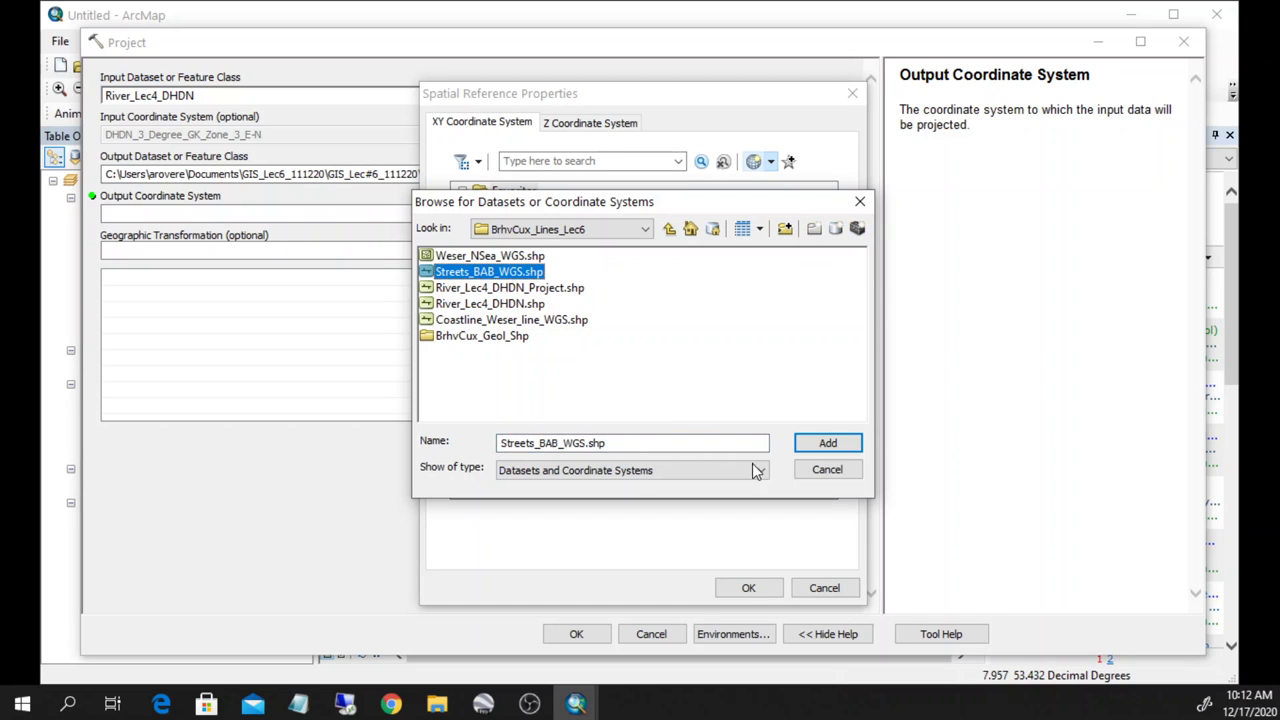
left_click(860, 202)
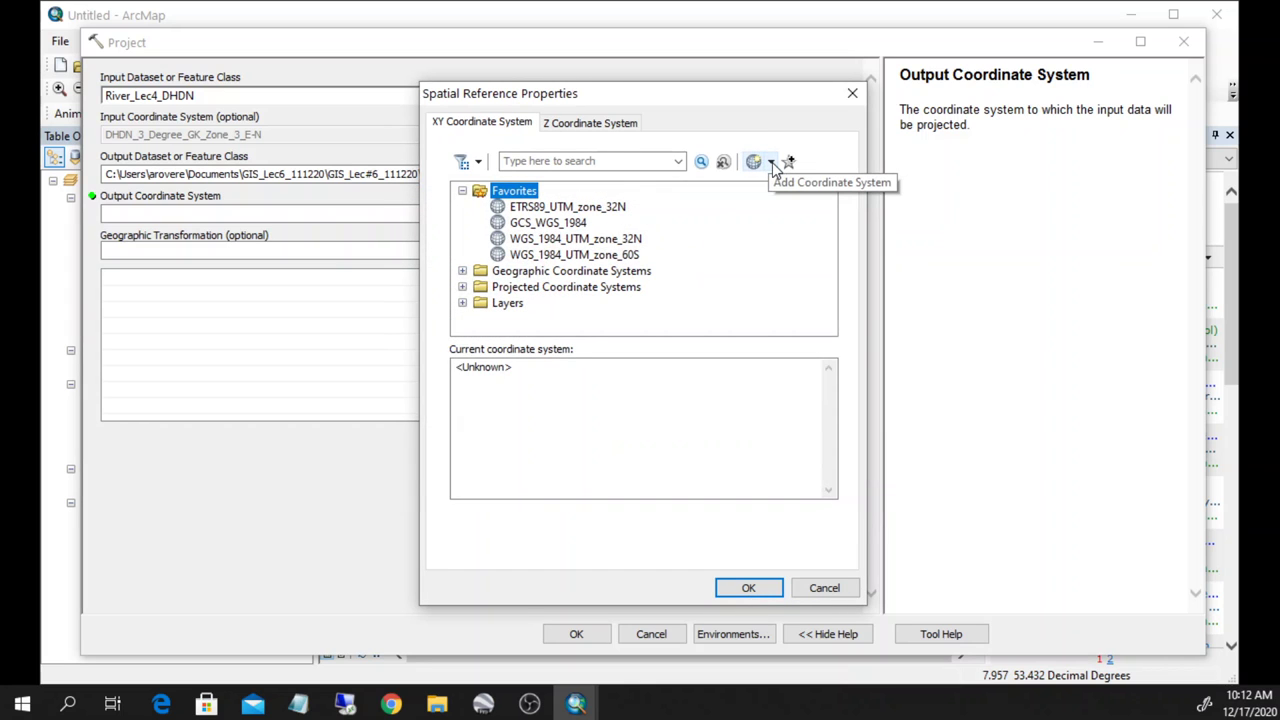
left_click(771, 163)
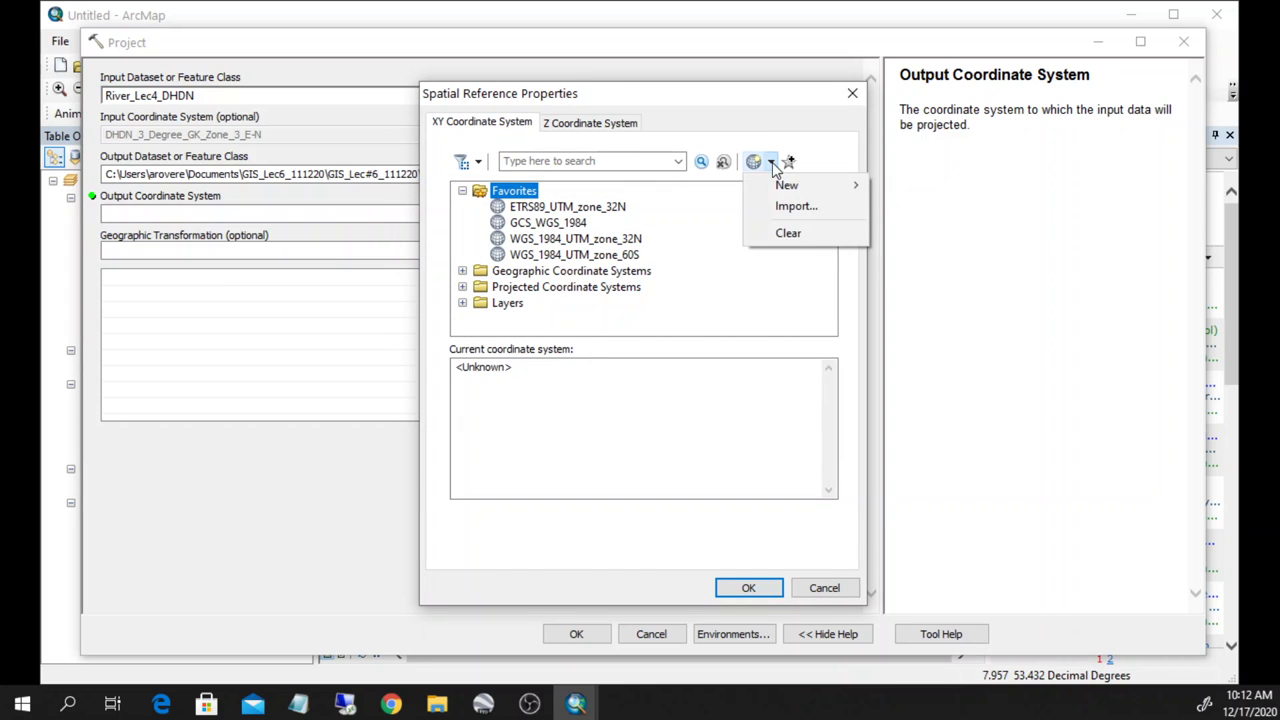
left_click(790, 206)
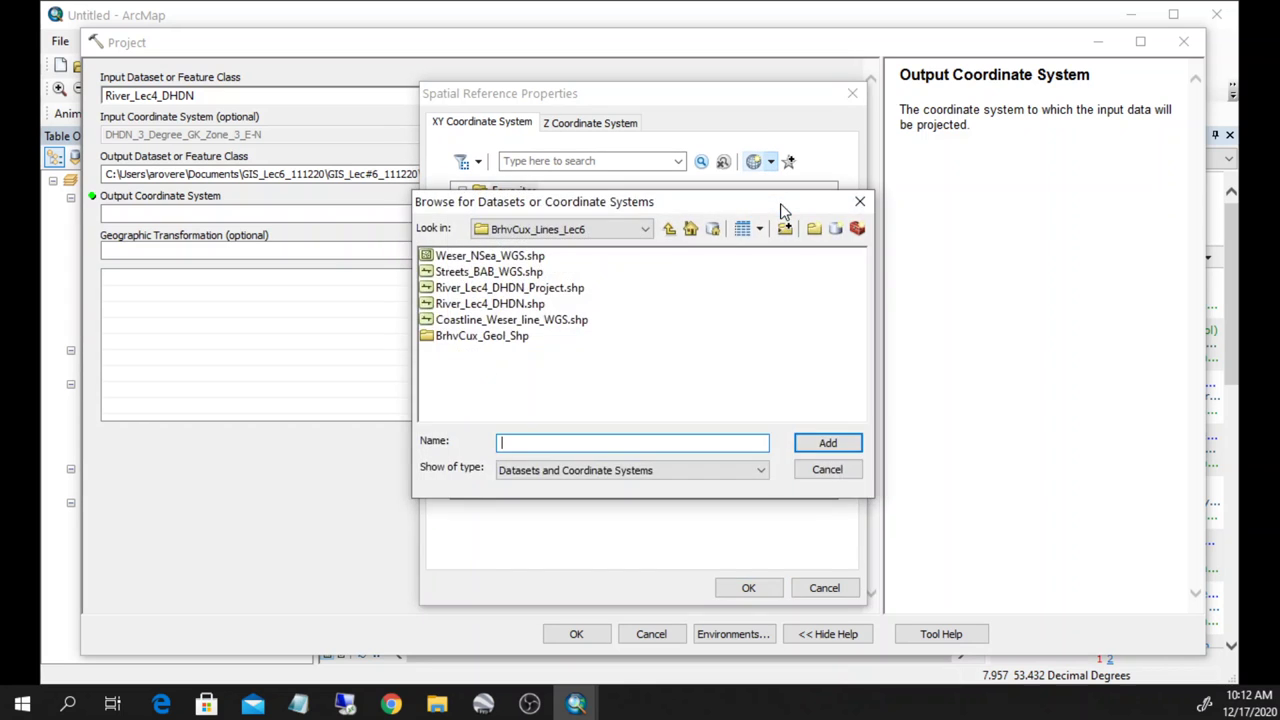
left_click(490, 271)
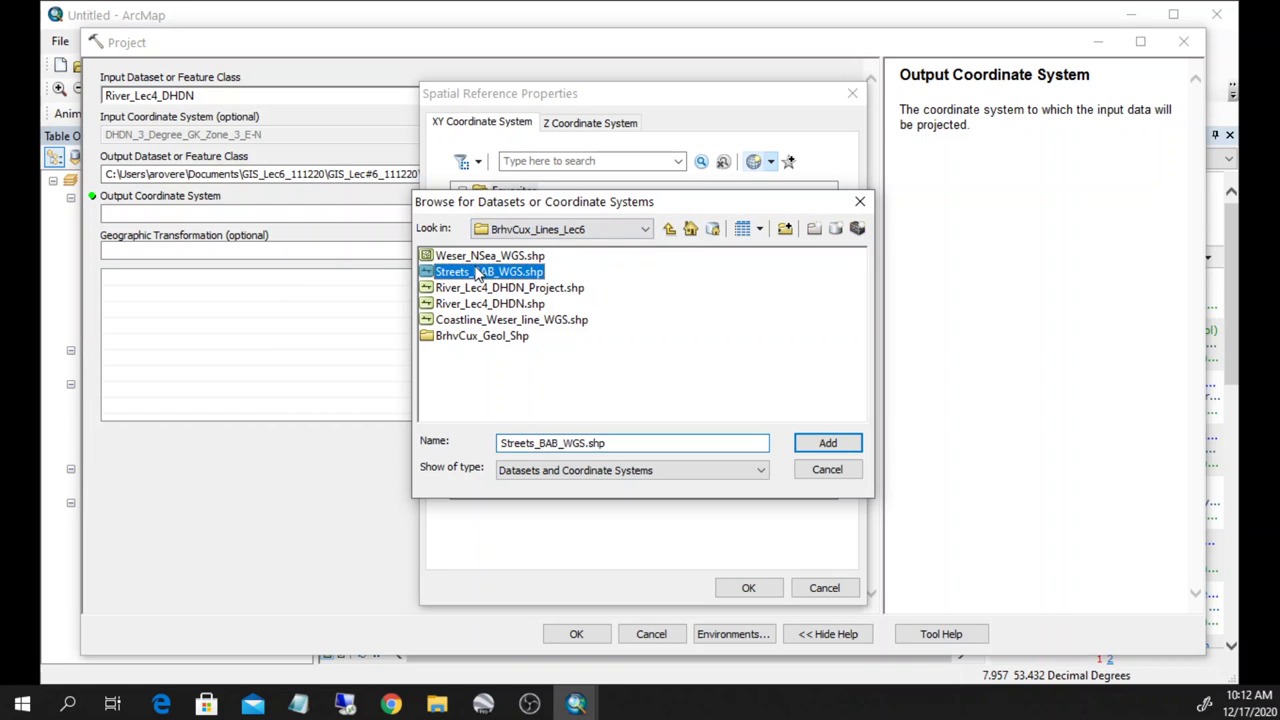
left_click(803, 443)
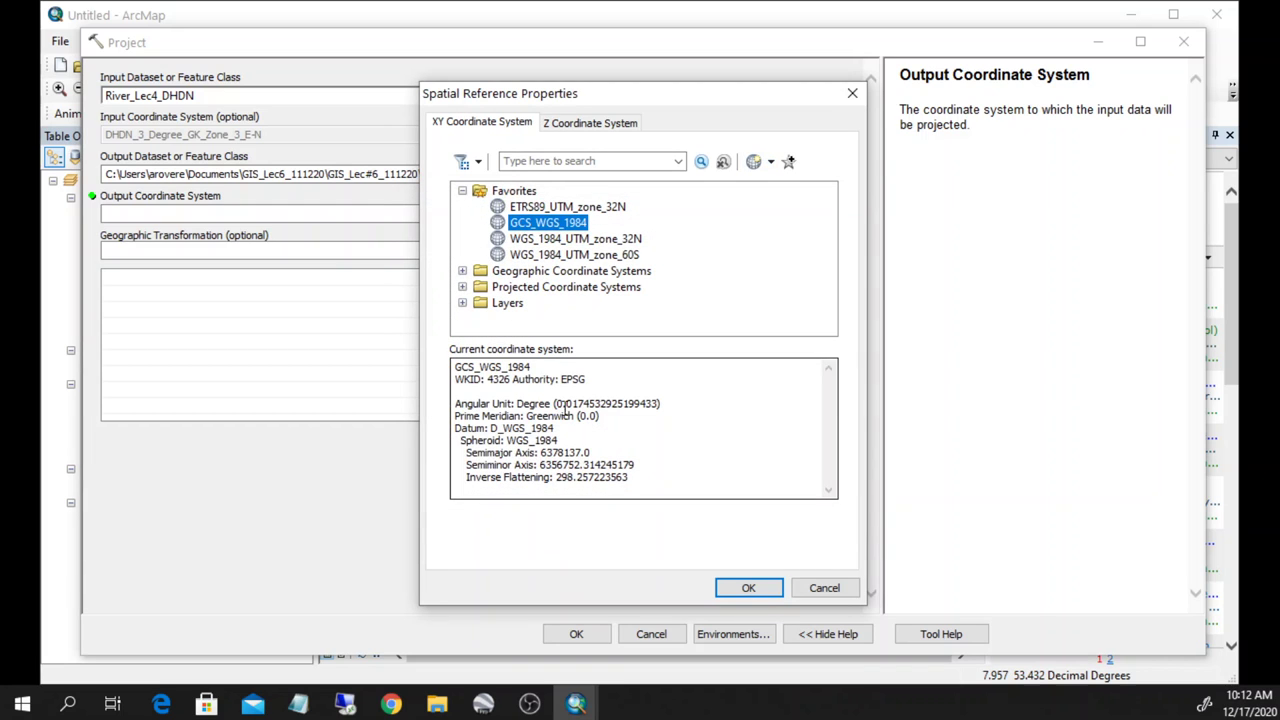
left_click(630, 488)
left_click_drag(630, 488, 435, 362)
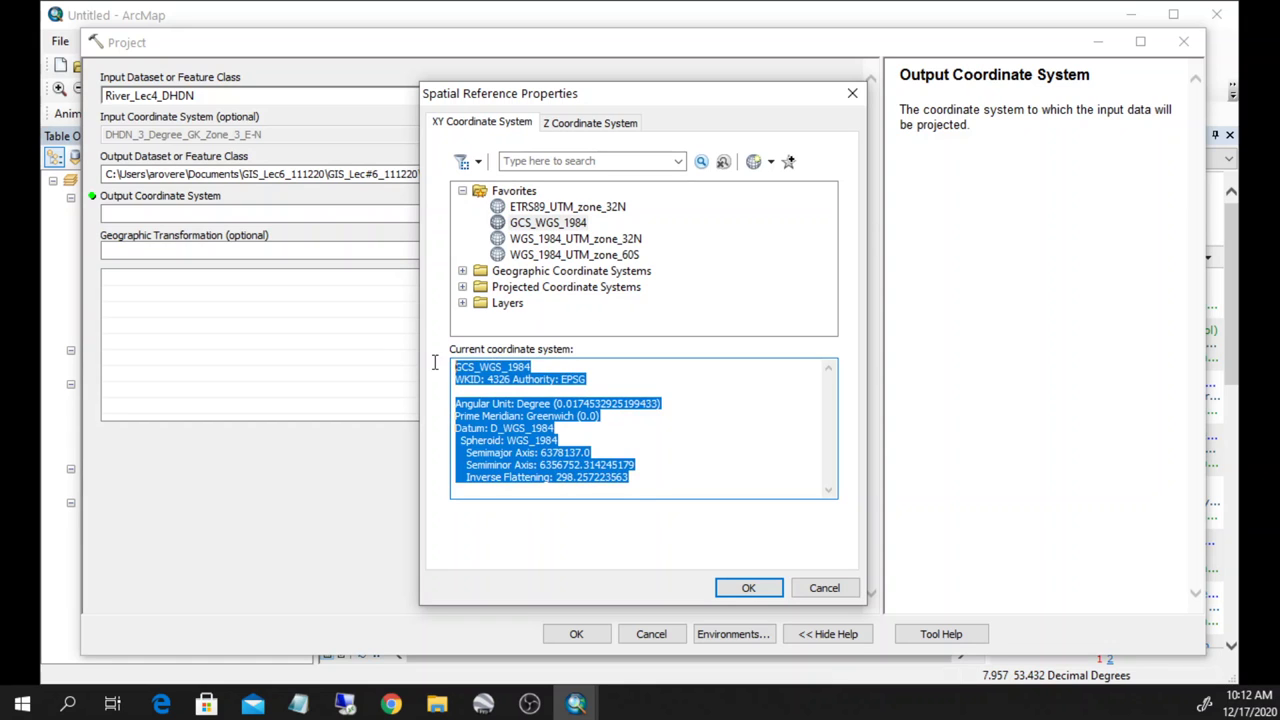
left_click(624, 456)
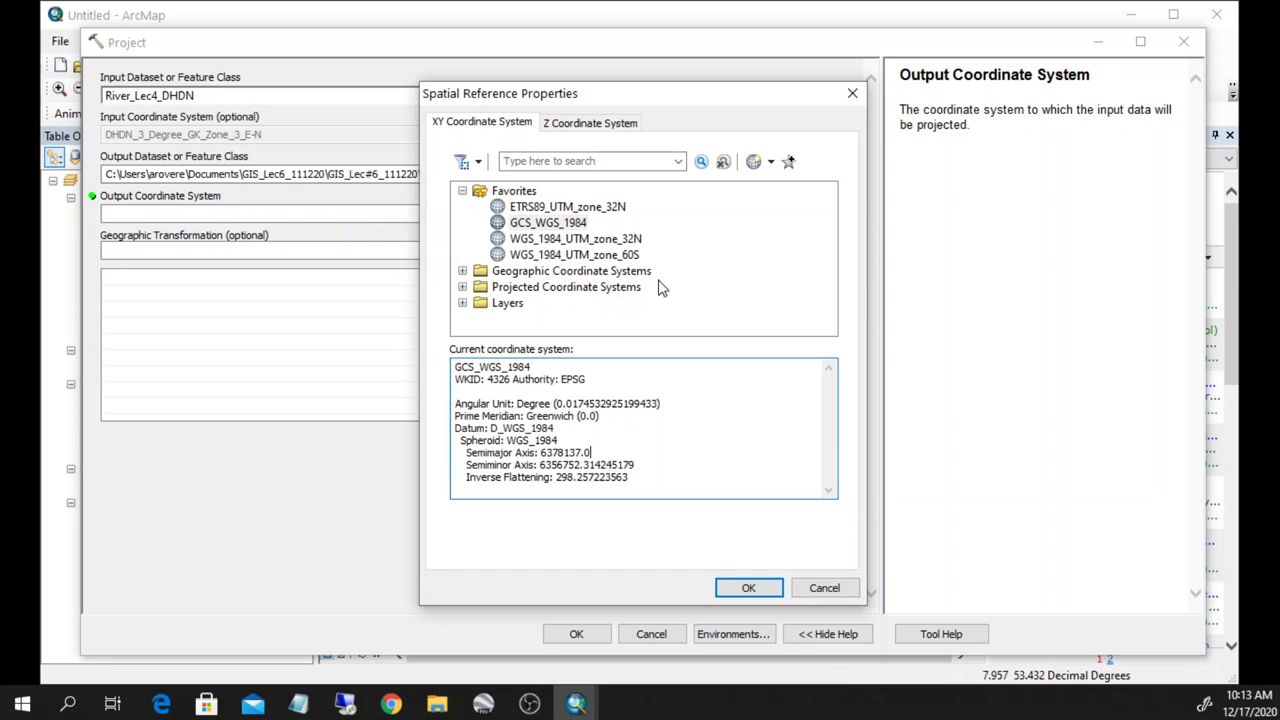
Pick WGS 1984 from the World geographic systems and confirm it.
left_click(463, 273)
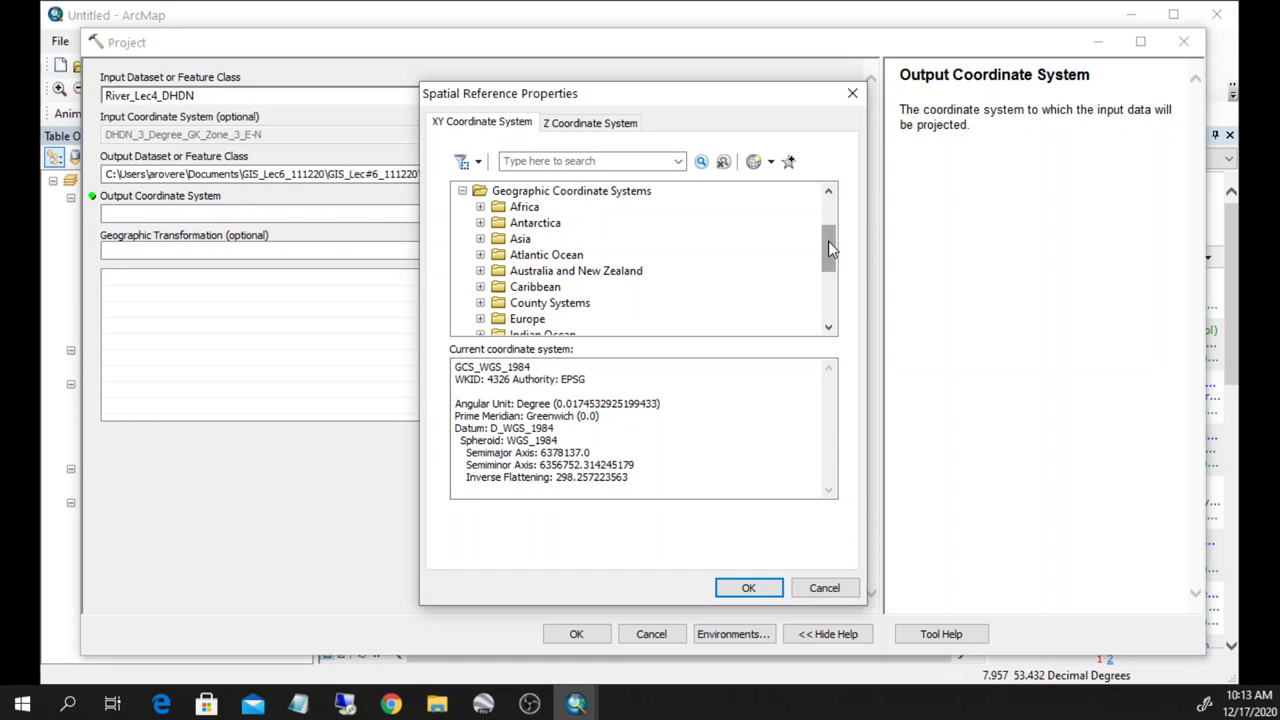
left_click_drag(830, 244, 832, 306)
left_click(480, 286)
left_click(552, 286)
left_click(758, 589)
Search the coordinate systems for WGS, browse the World results, then clear the search.
left_click(840, 213)
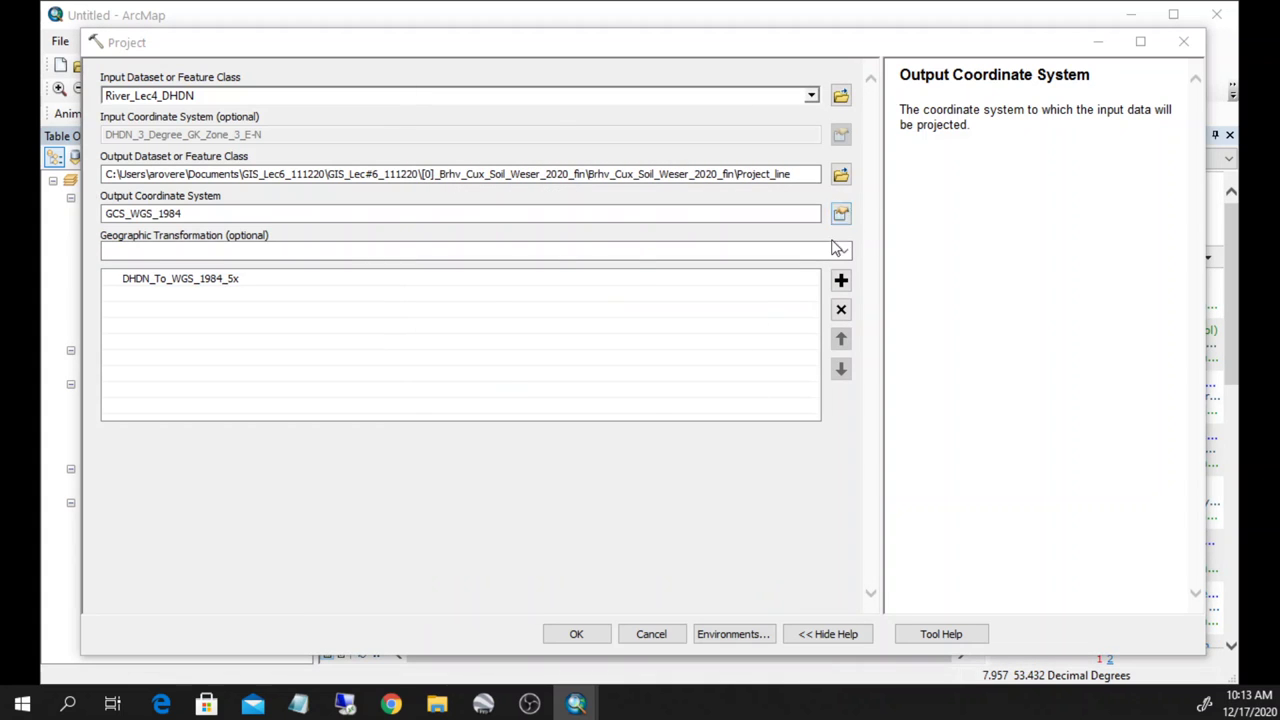
left_click(590, 161)
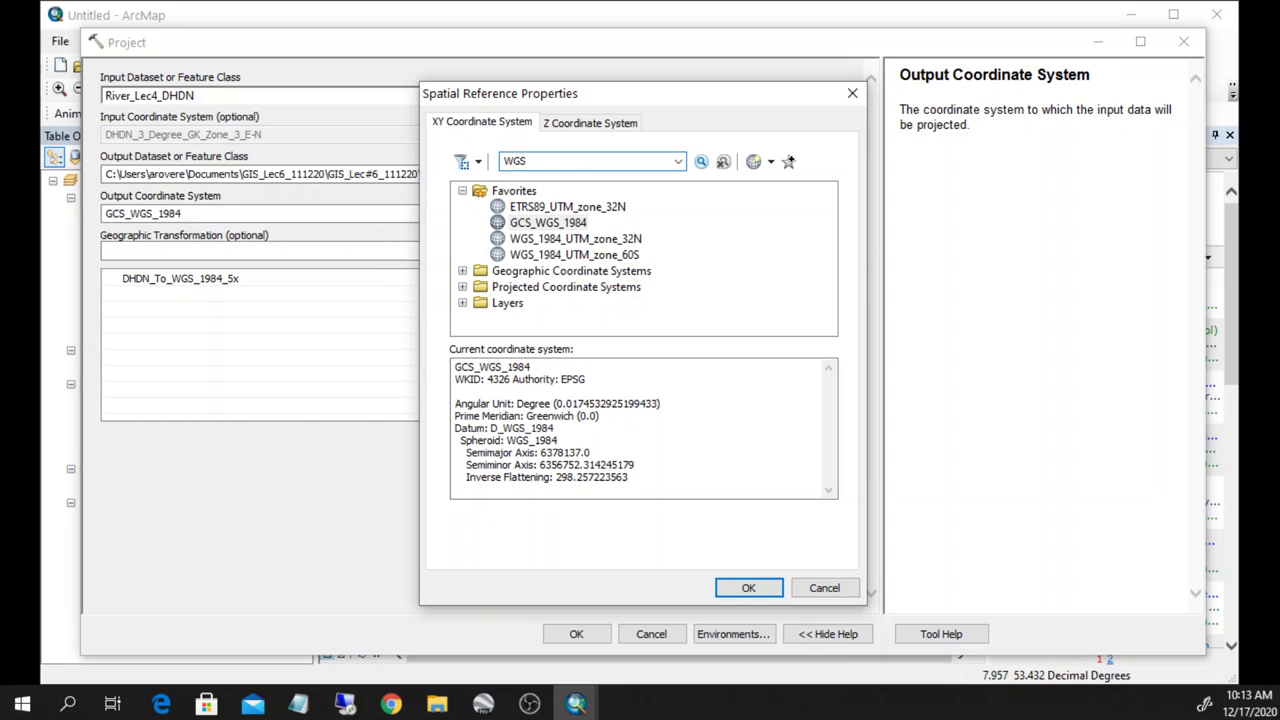
key("Return")
left_click(463, 274)
left_click(463, 274)
left_click(463, 274)
left_click(480, 305)
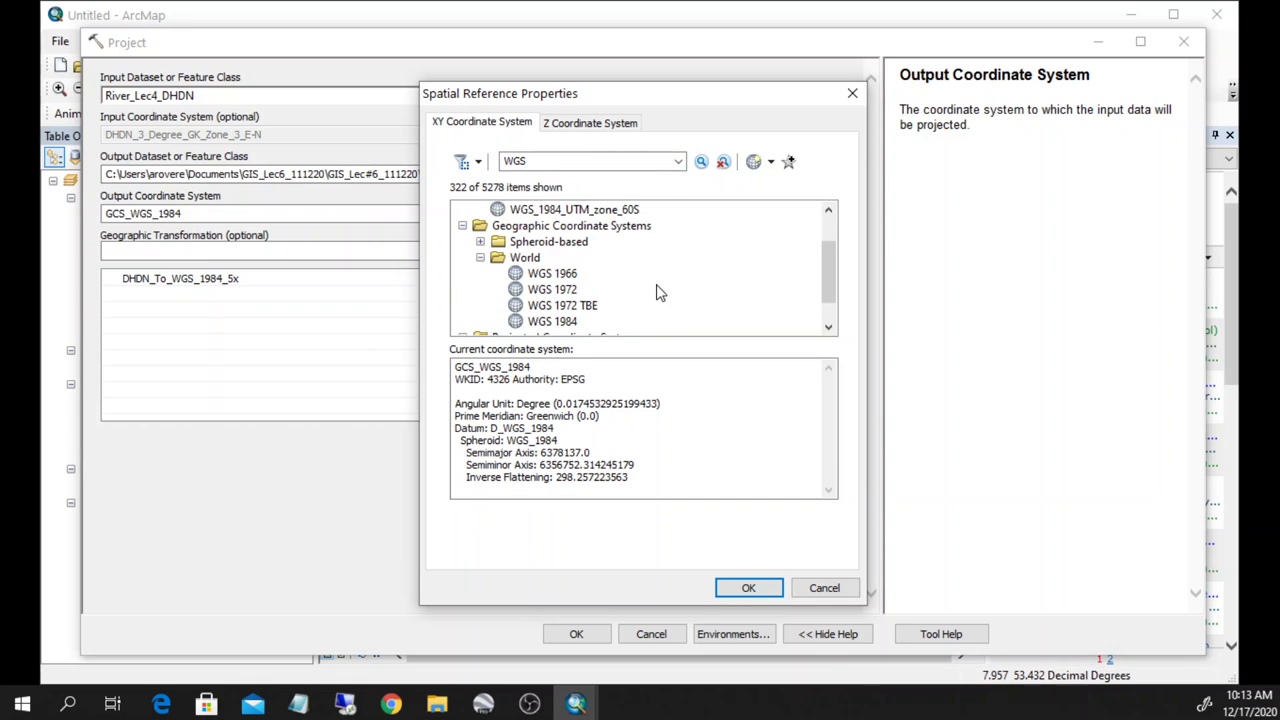
scroll(658, 292, "down", 1)
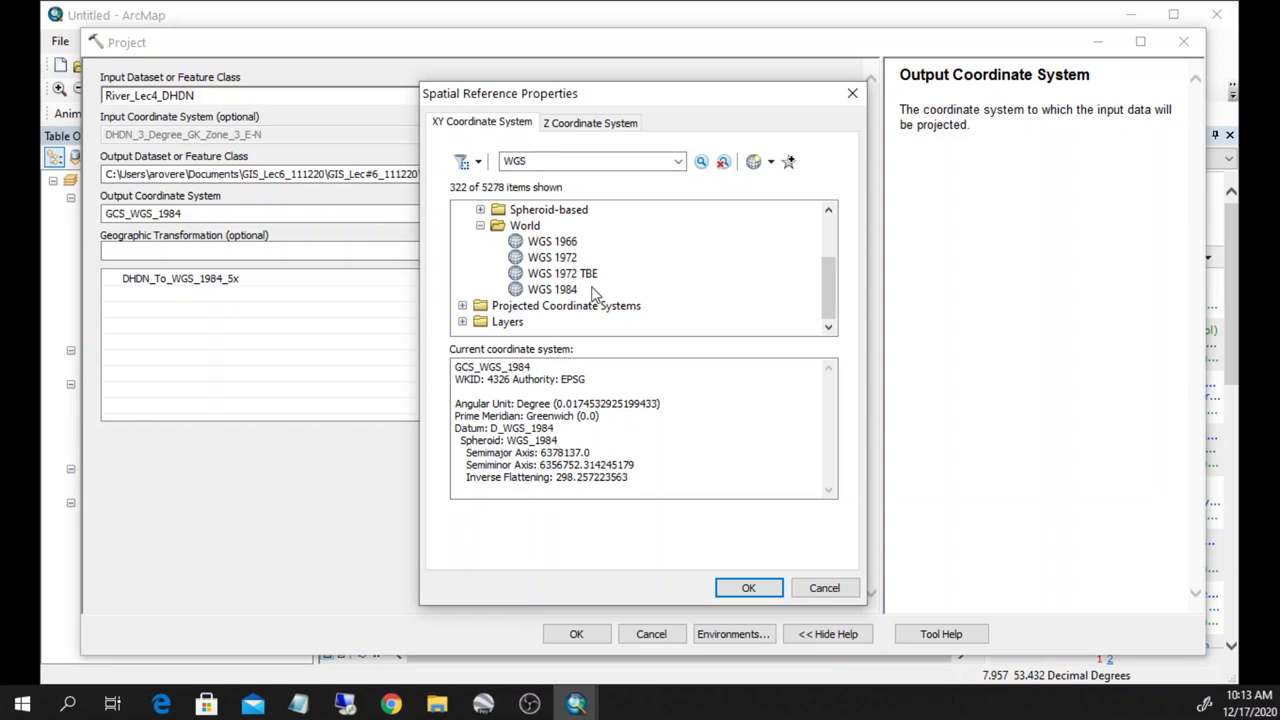
scroll(594, 291, "up", 3)
double_click(538, 161)
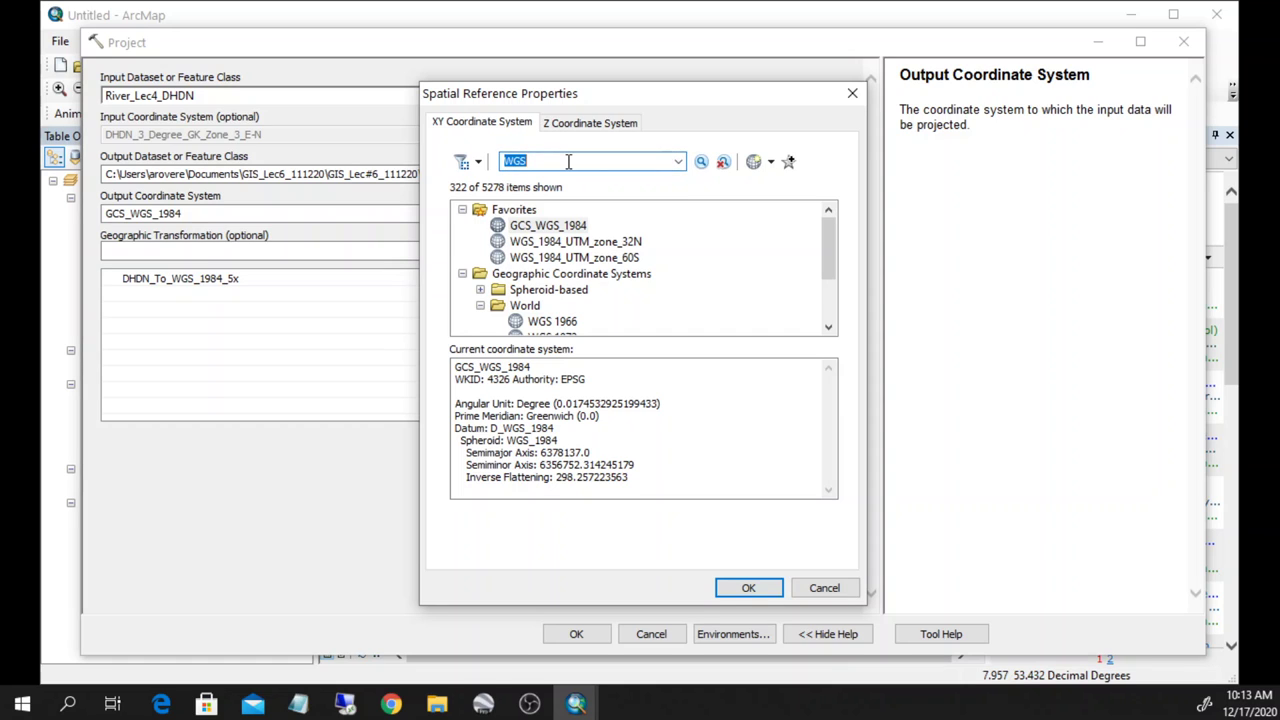
key("BackSpace")
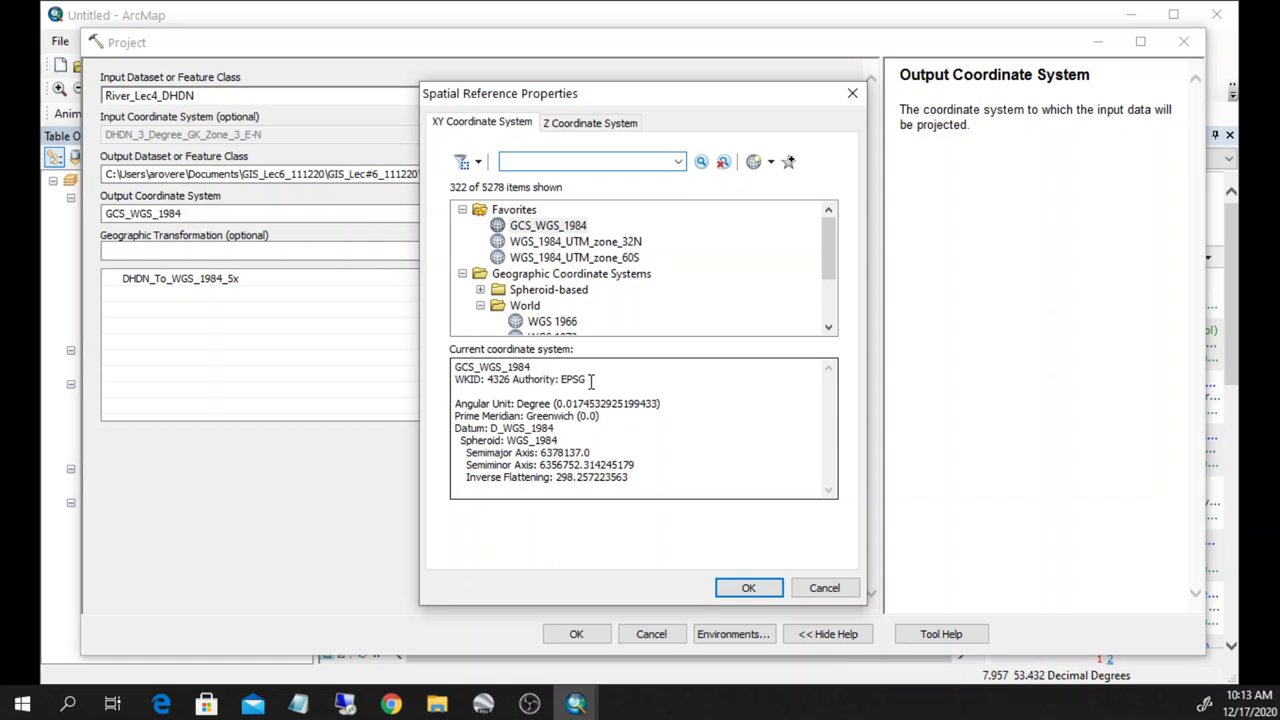
Search for code 4326 and confirm the favourite GCS_WGS_1984 as output system.
left_click_drag(591, 381, 425, 385)
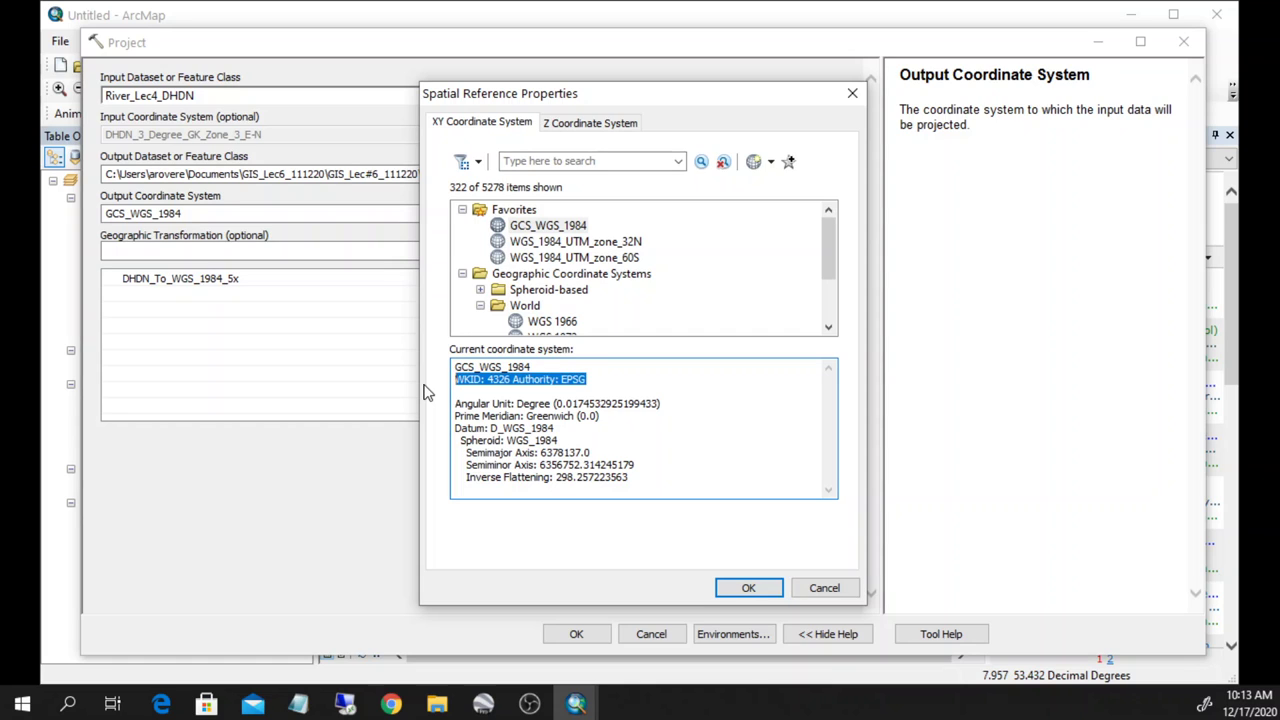
left_click(570, 227)
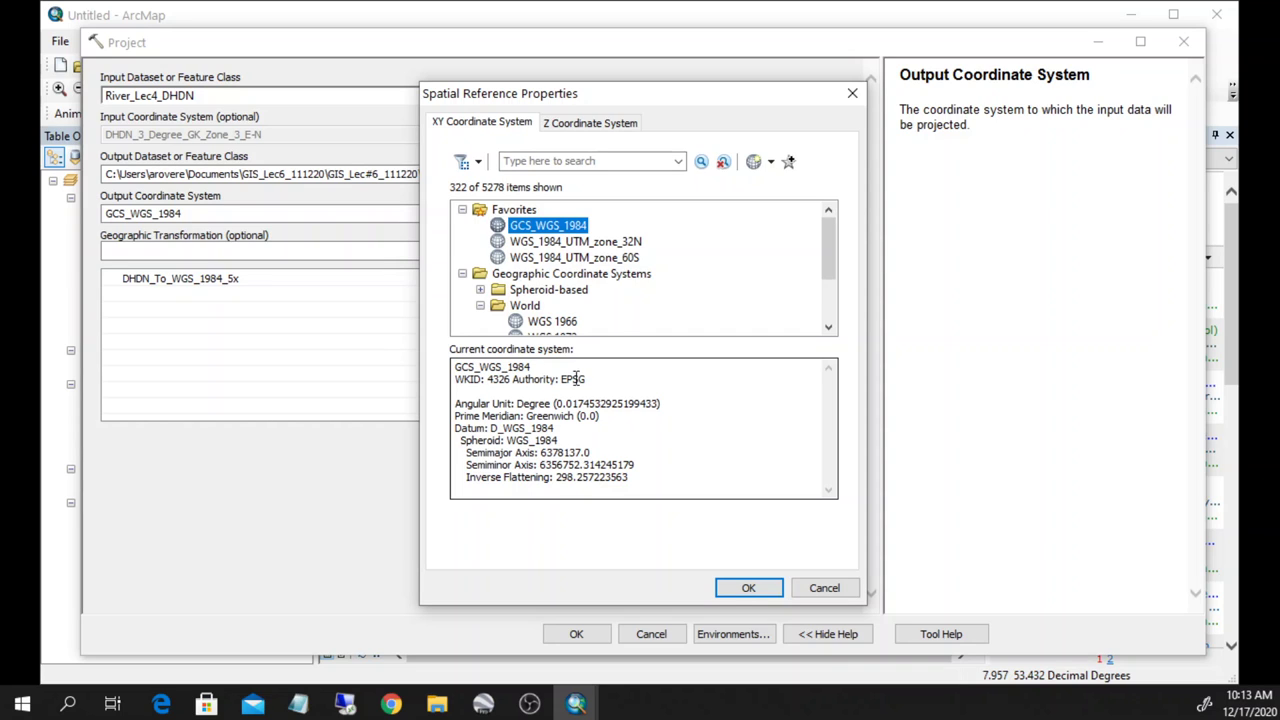
left_click_drag(595, 379, 487, 379)
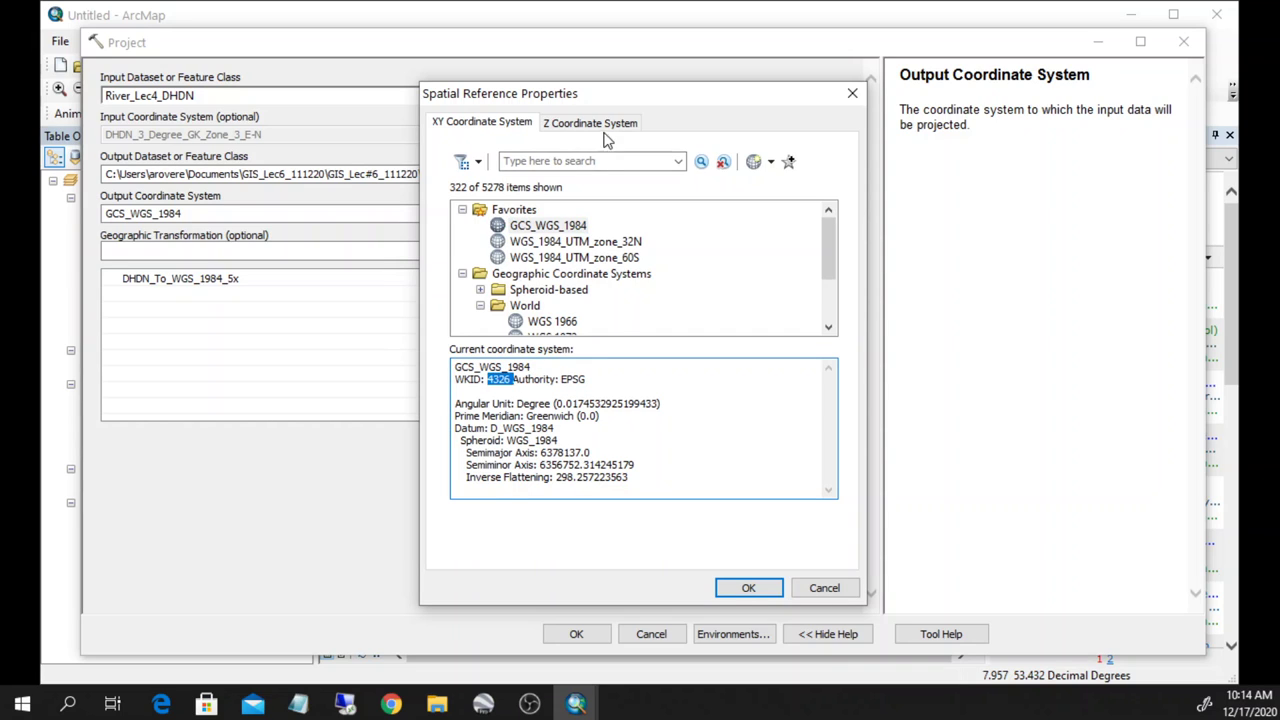
left_click(555, 162)
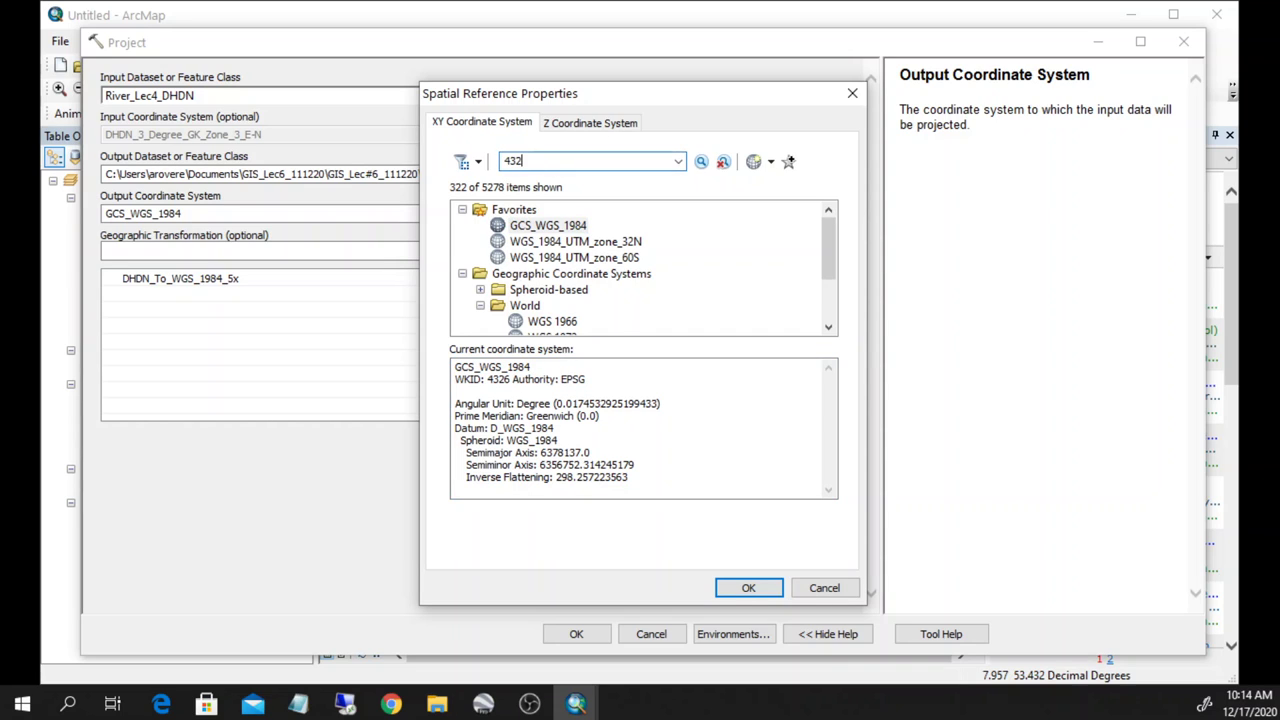
type("4326")
key("Return")
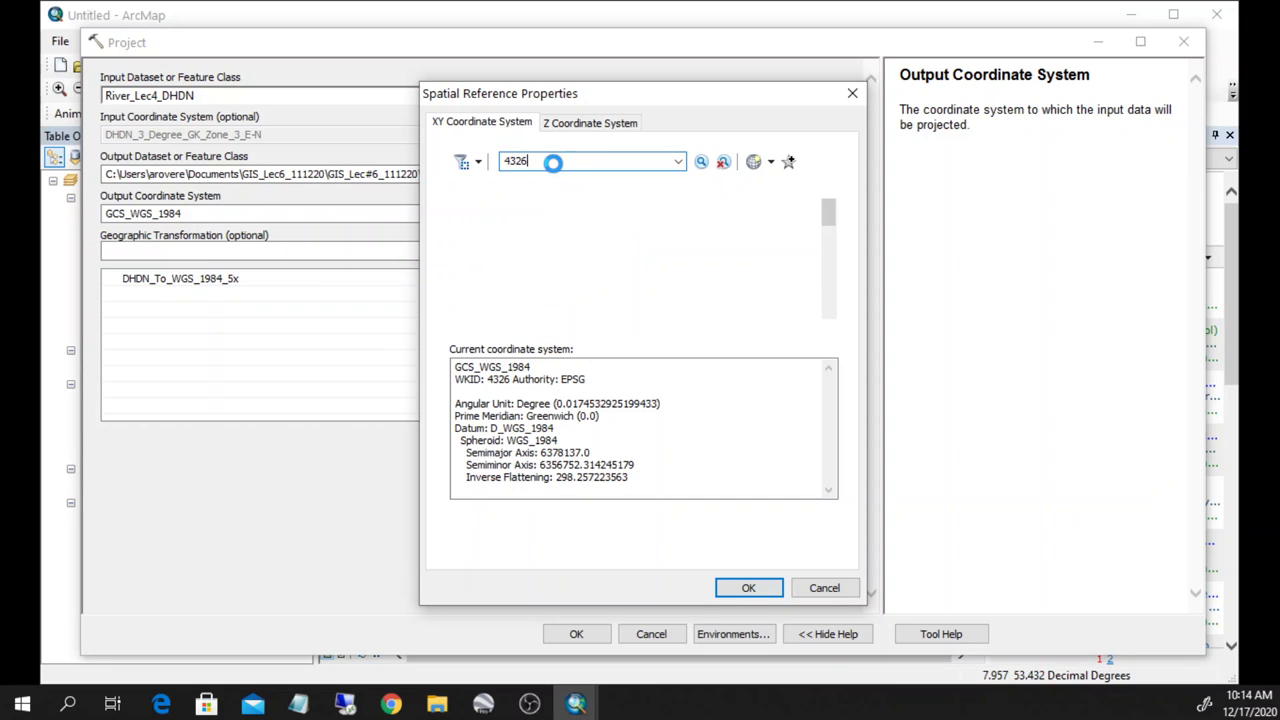
left_click(545, 210)
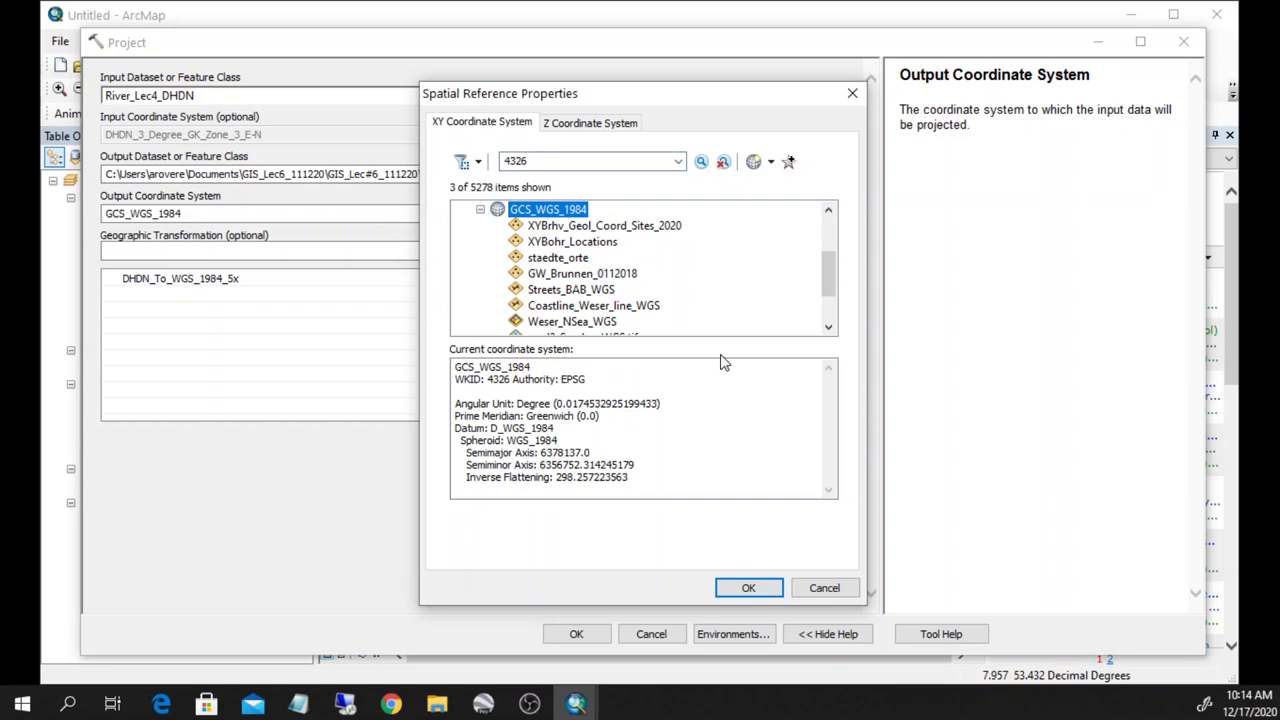
scroll(740, 300, "down", 1)
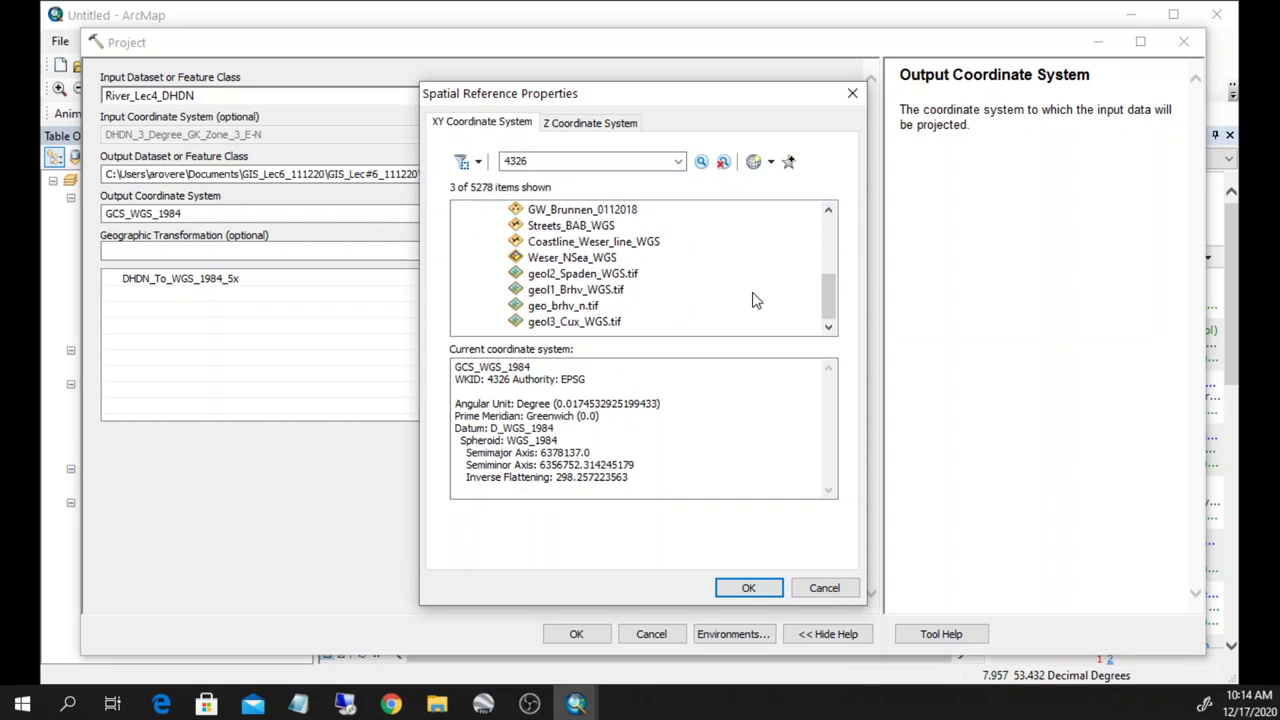
scroll(754, 290, "up", 3)
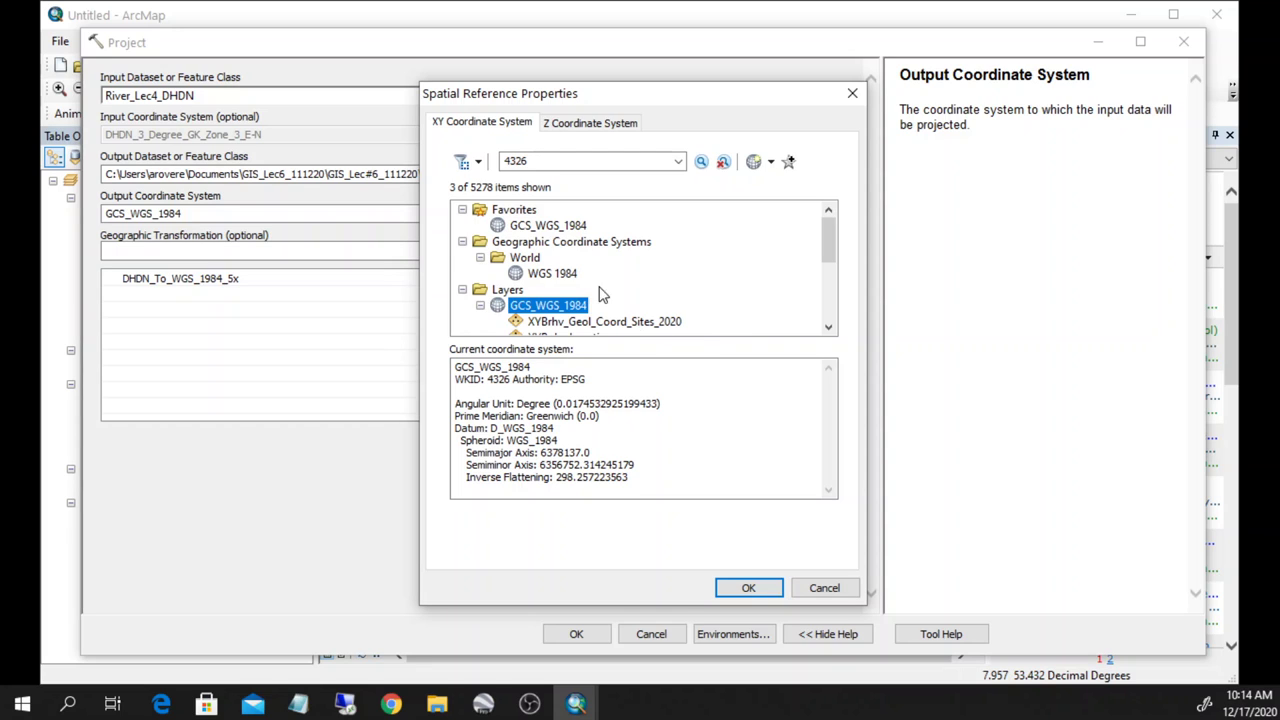
left_click(556, 226)
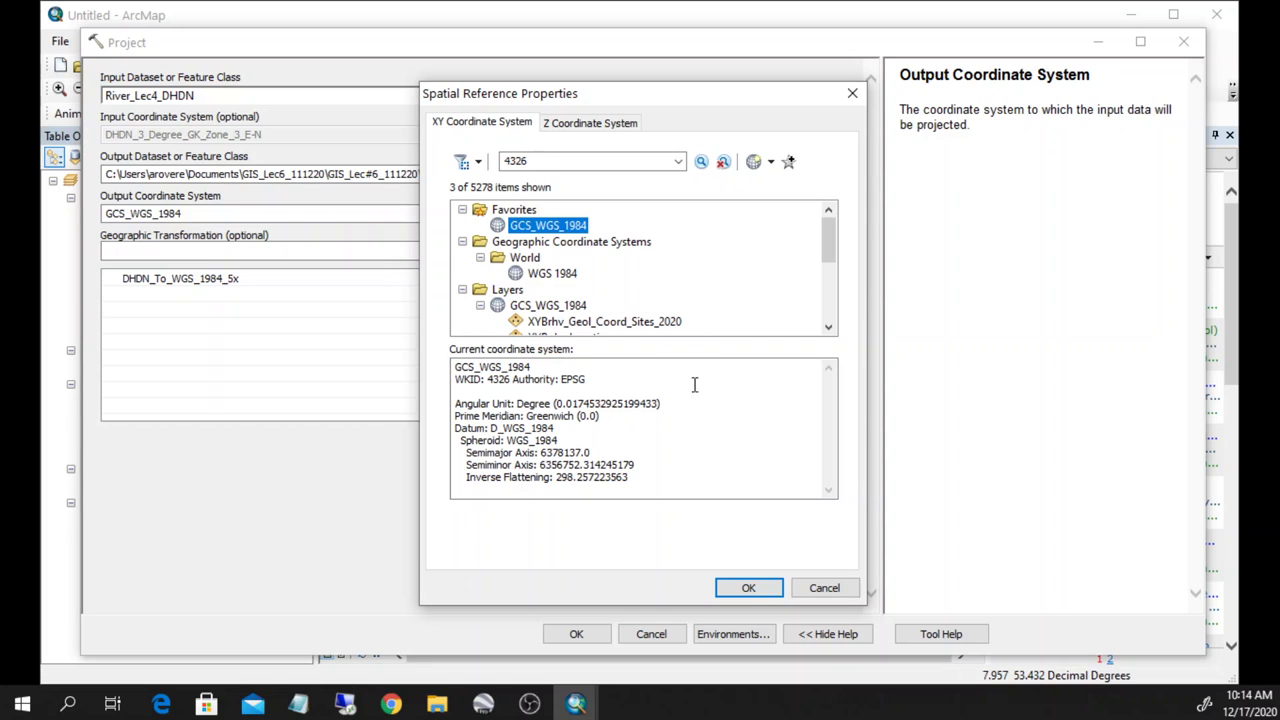
left_click(749, 588)
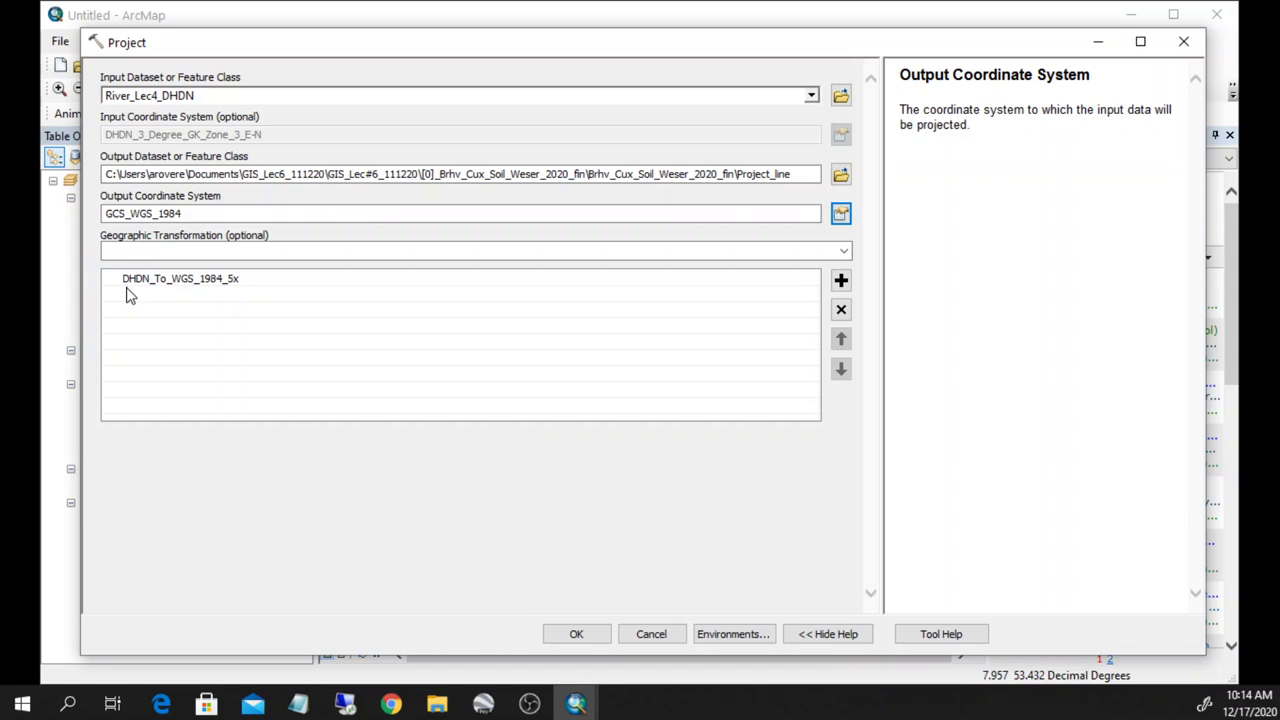
Select DHDN_To_WGS_1984_5x as the geographic transformation and apply it.
left_click(844, 251)
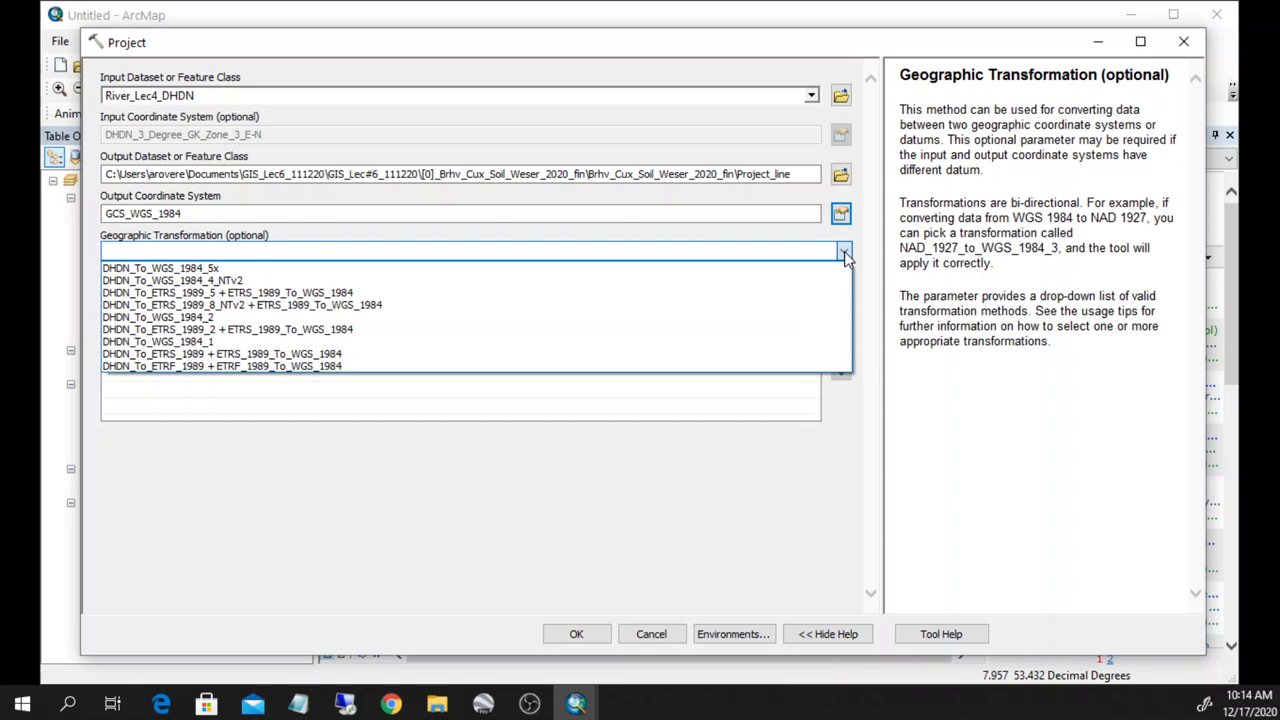
key("Down")
key("Return")
left_click(777, 520)
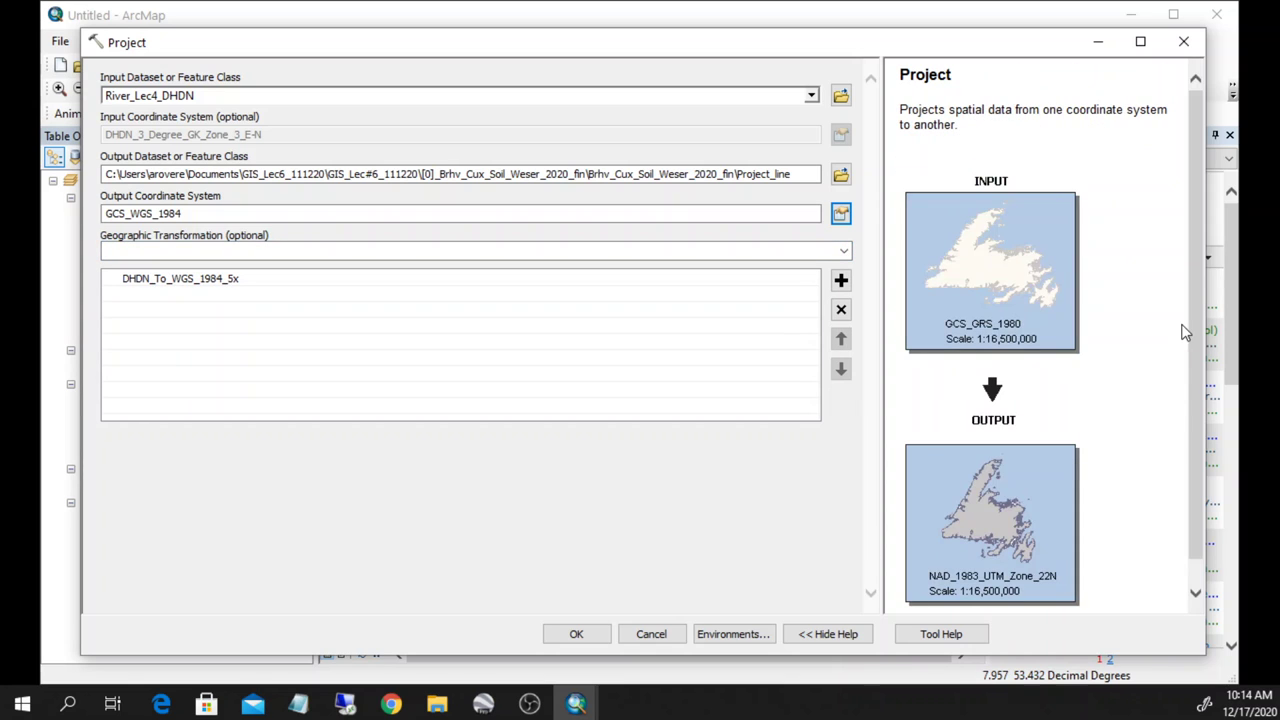
left_click_drag(1199, 317, 1187, 240)
Run the Project tool to create Project_line, then pan the map.
left_click(577, 634)
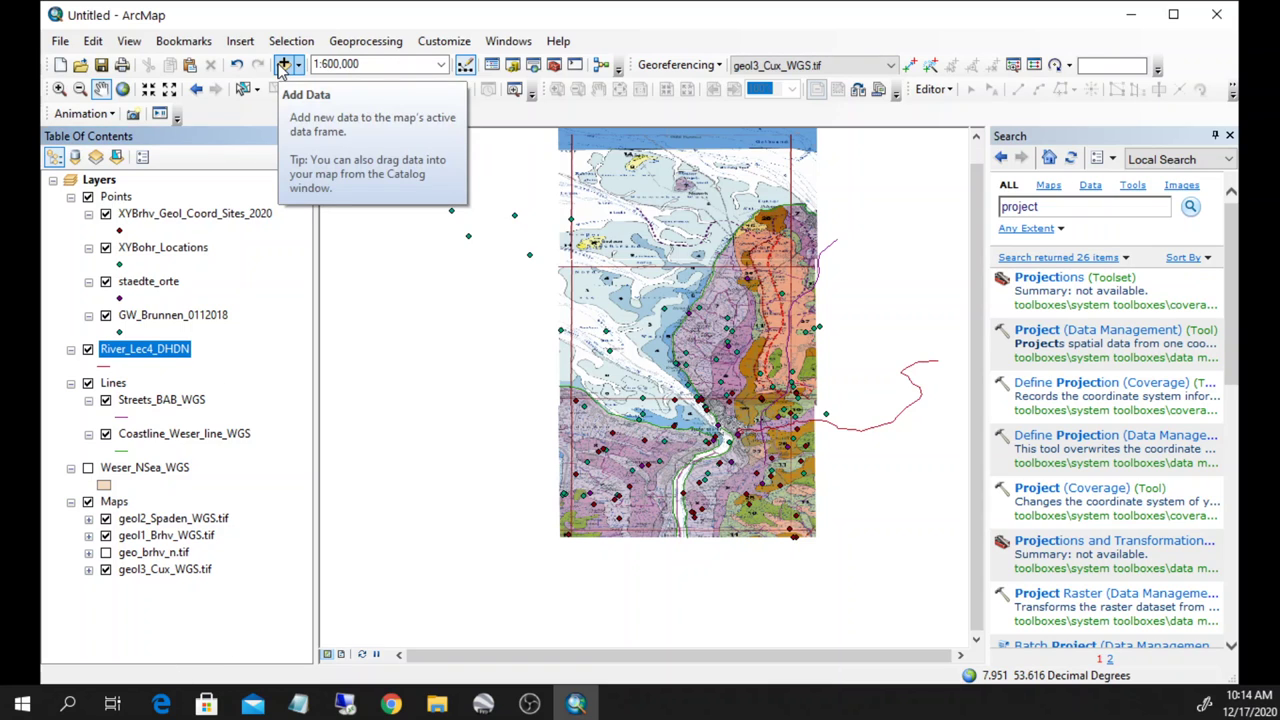
left_click(284, 65)
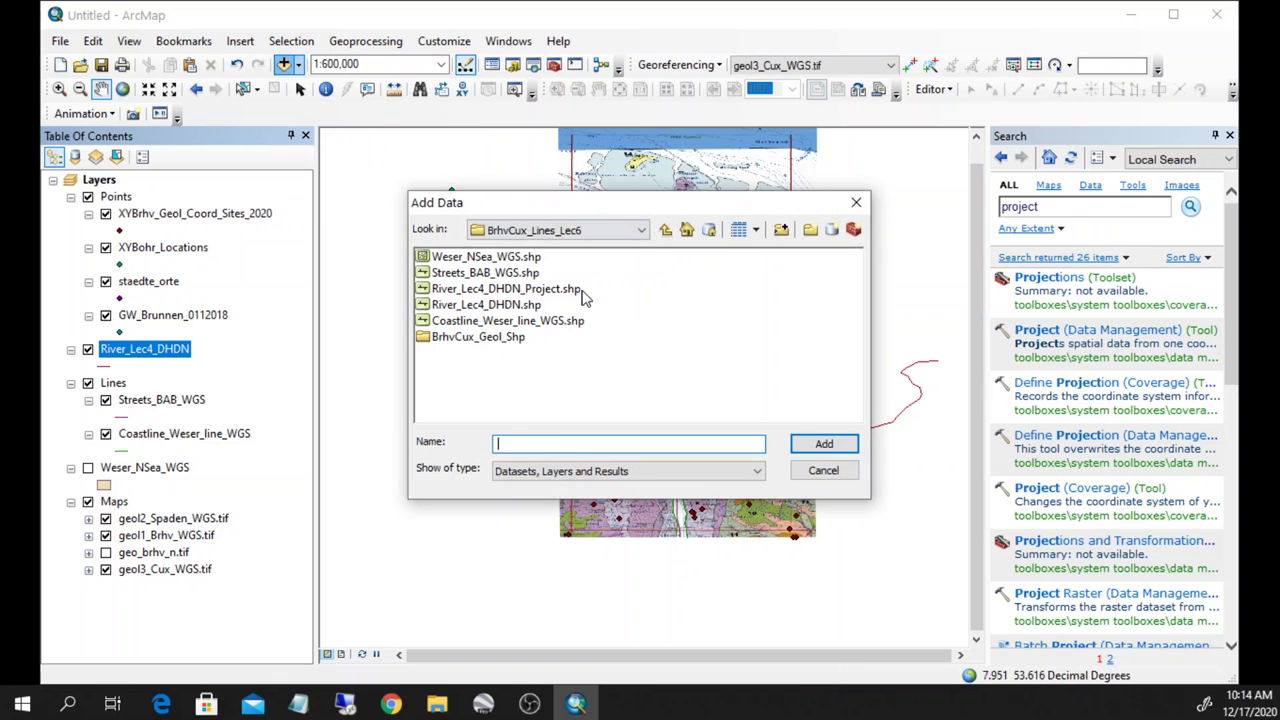
left_click(666, 231)
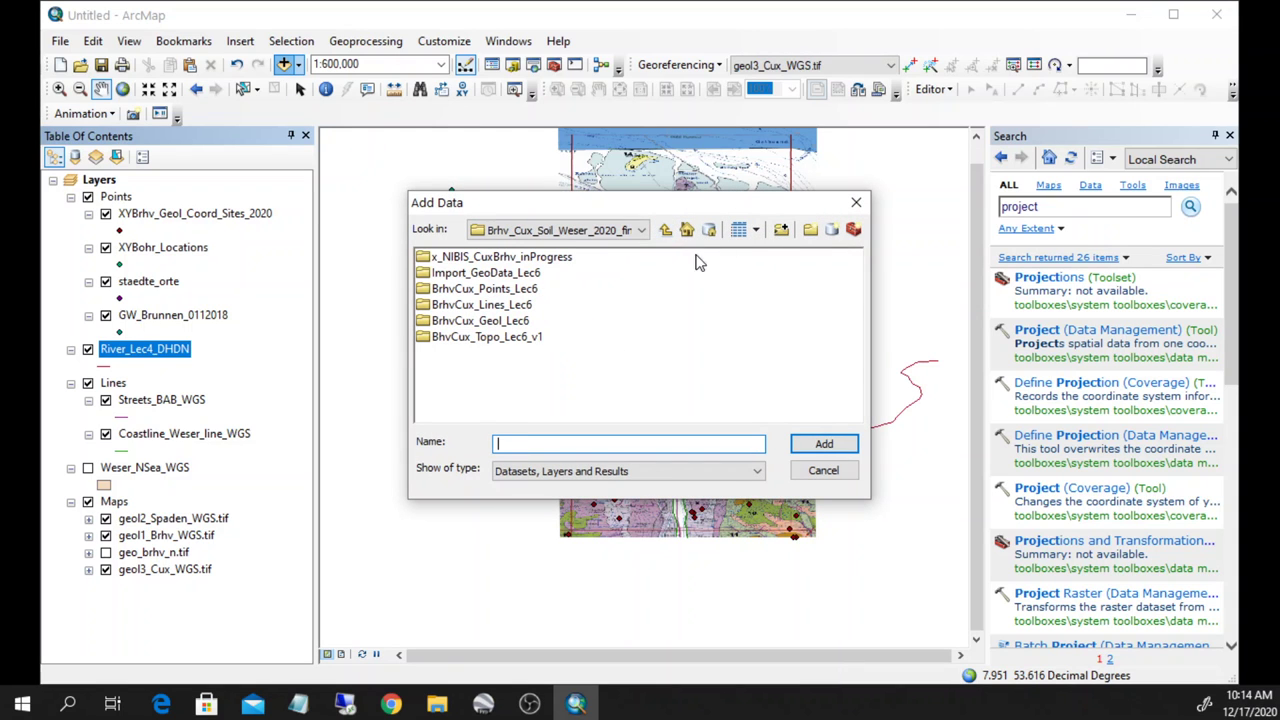
key("Escape")
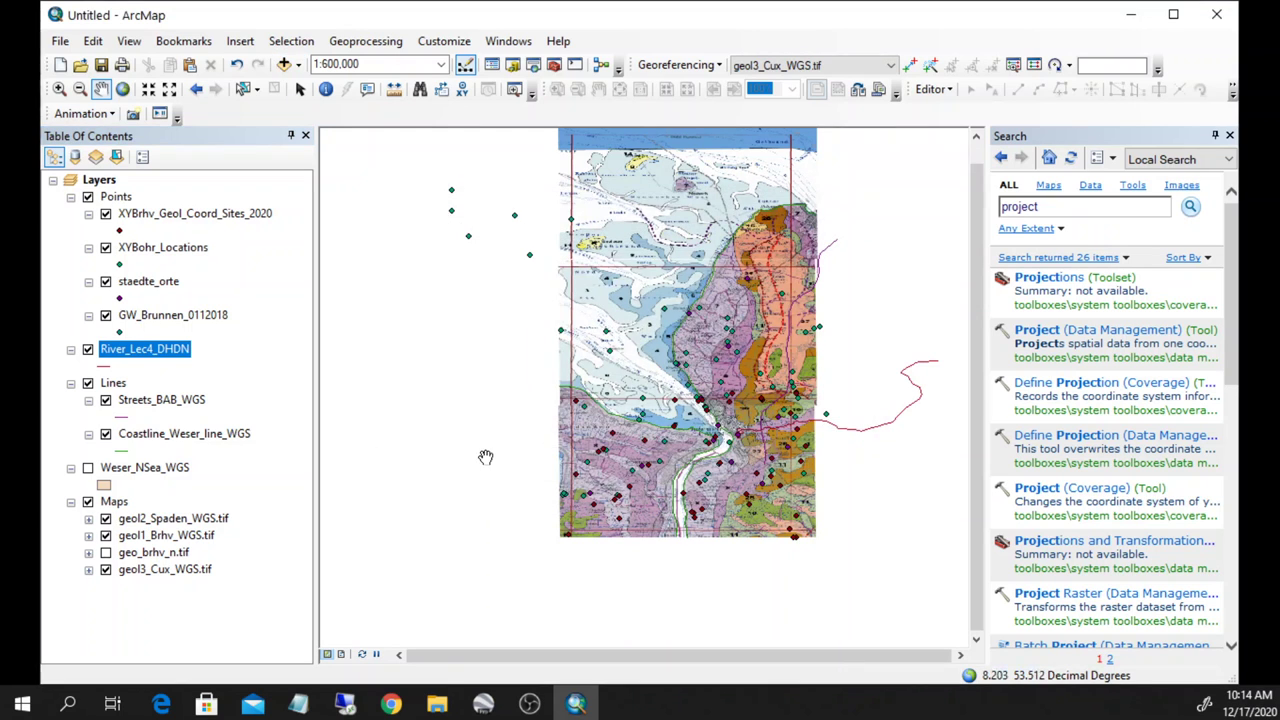
left_click_drag(543, 449, 486, 457)
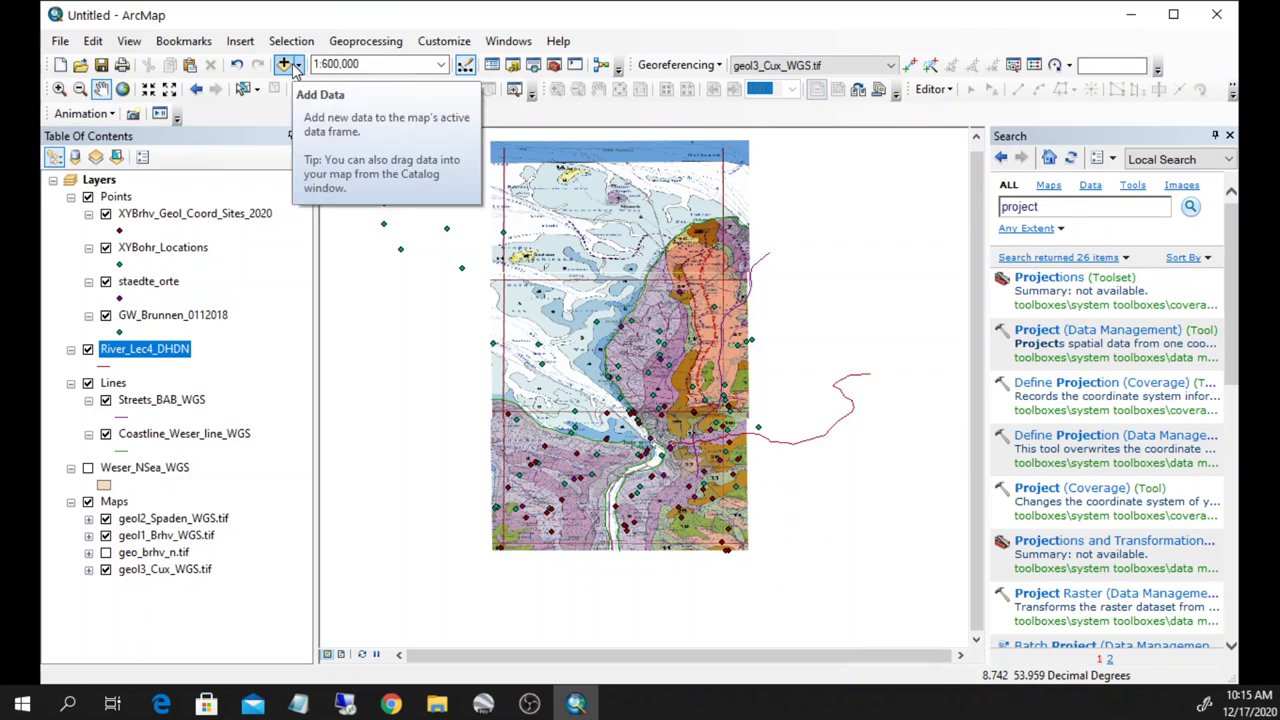
In Add Data, browse to the output folder and select Project_line.shp.
left_click(285, 66)
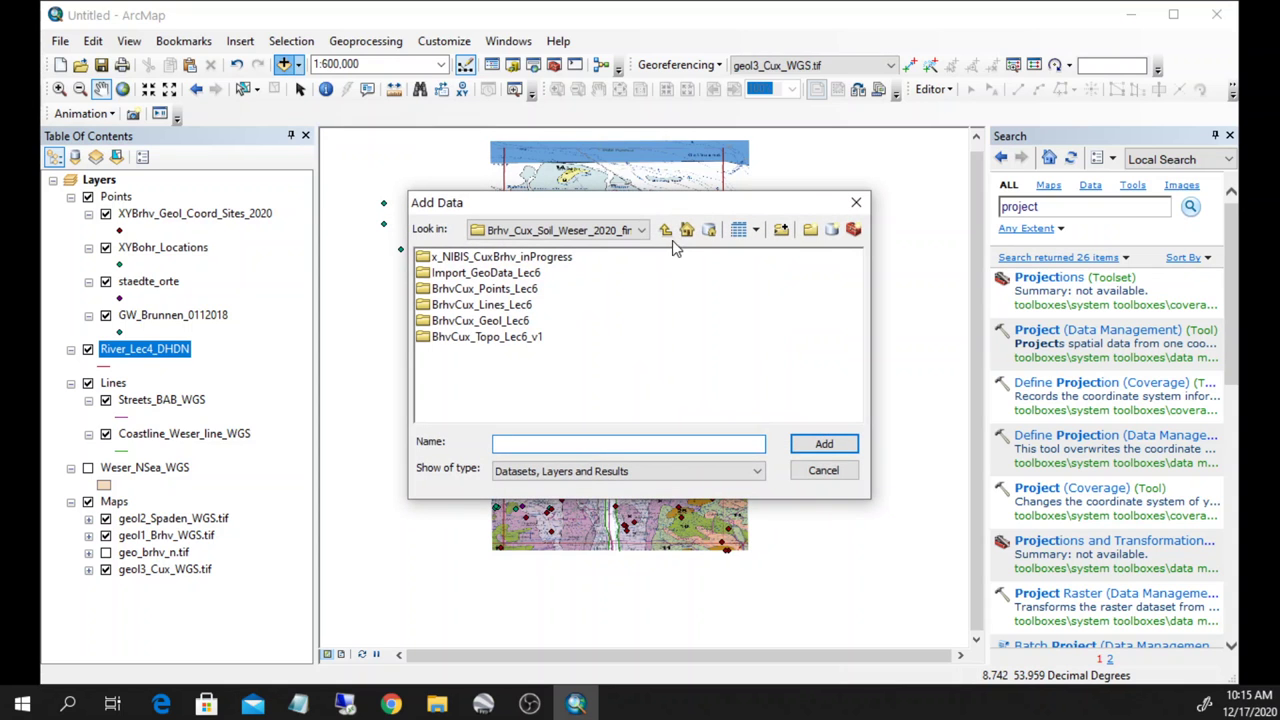
left_click(641, 230)
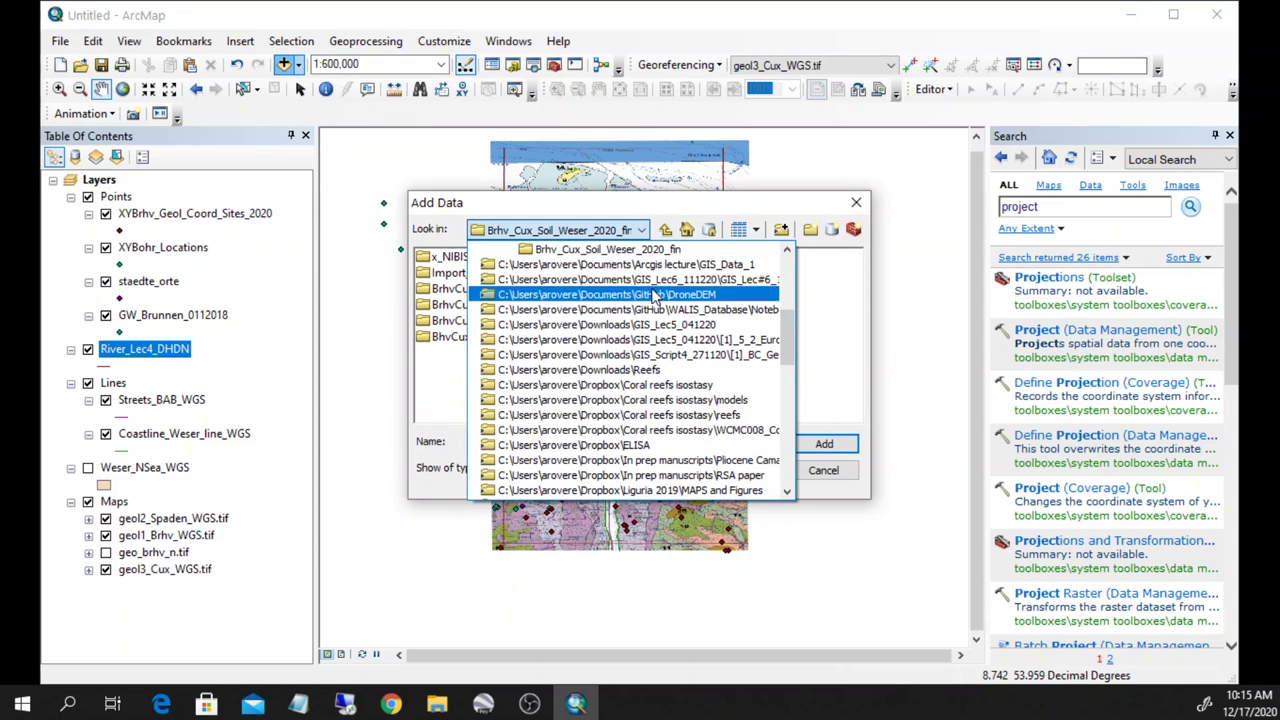
scroll(668, 320, "up", 1)
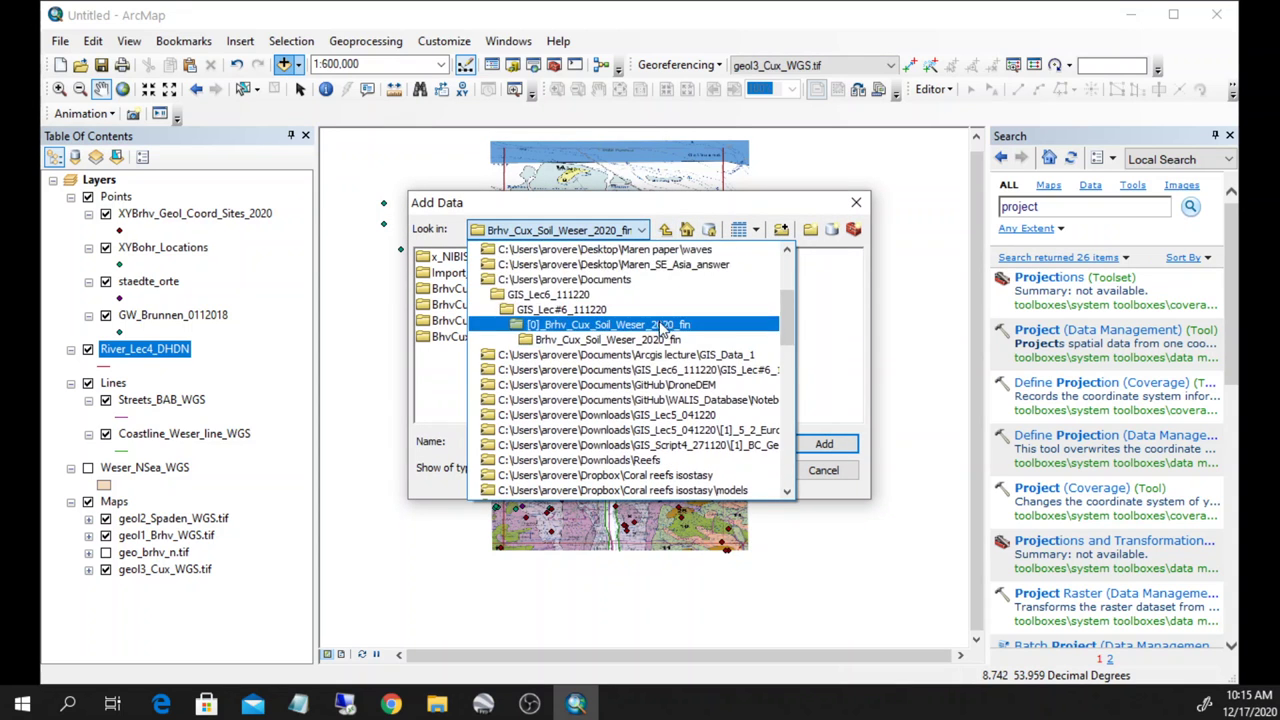
left_click(612, 295)
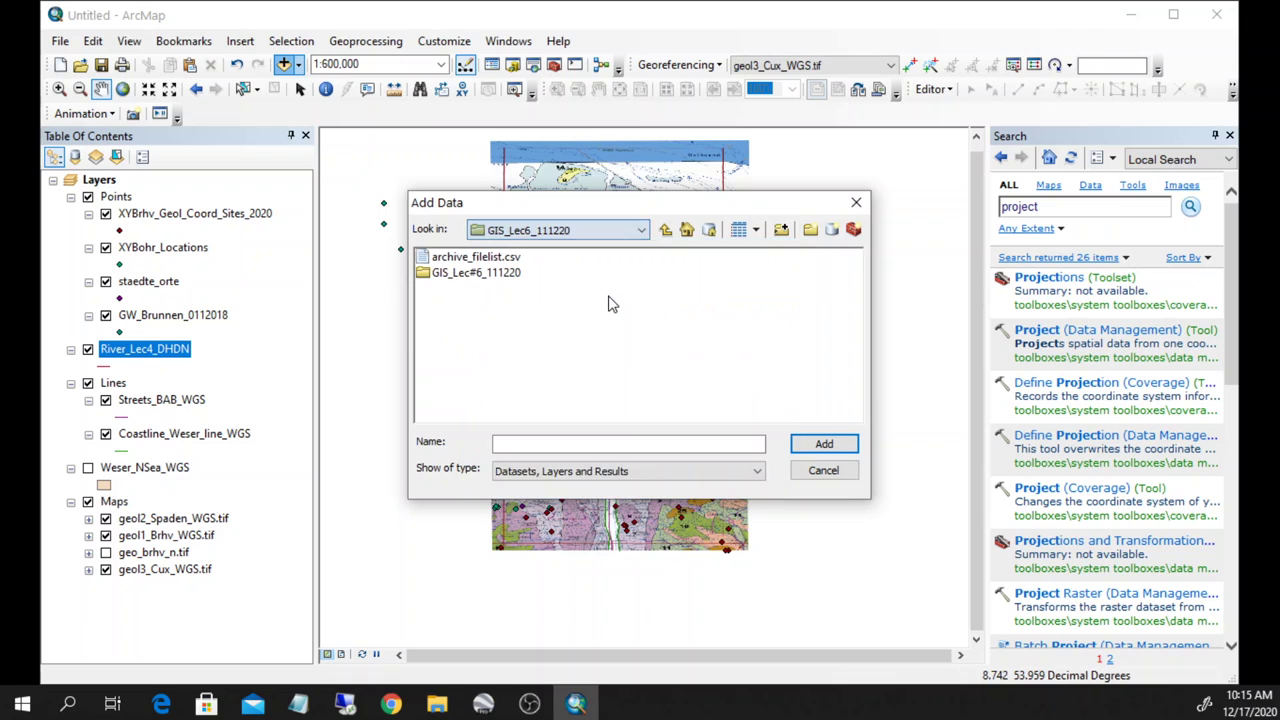
left_click(665, 230)
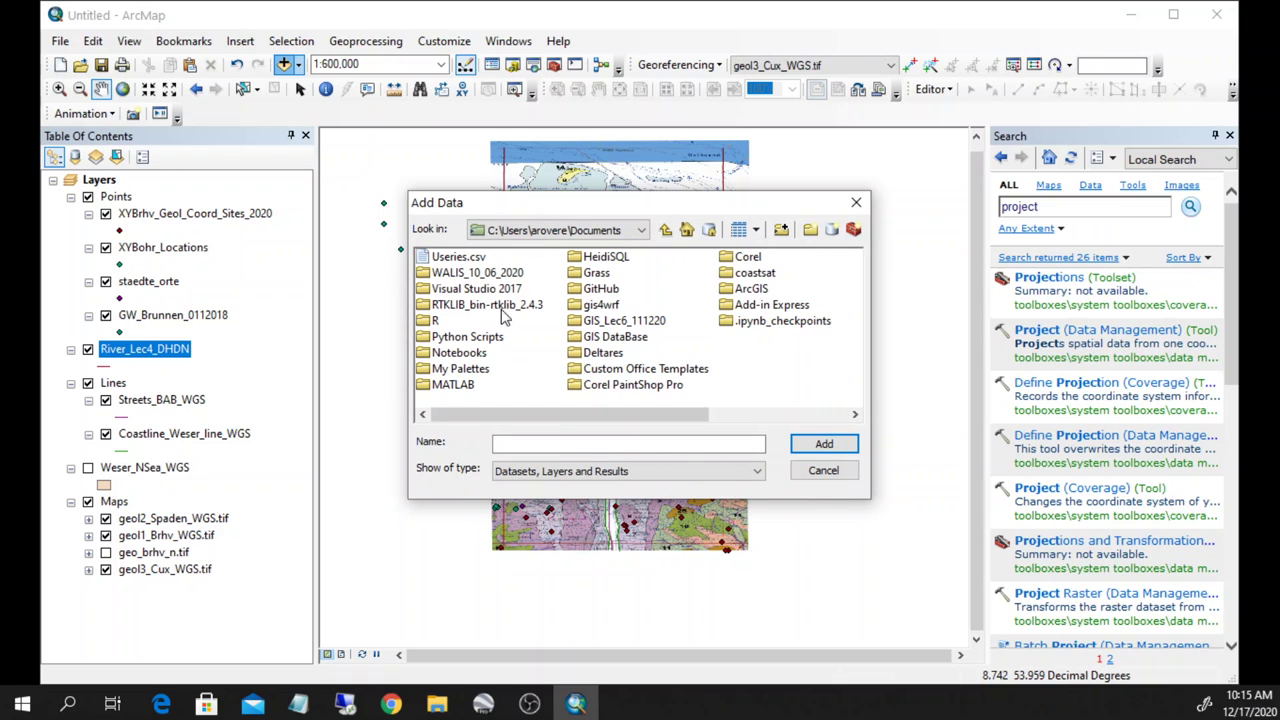
left_click(640, 232)
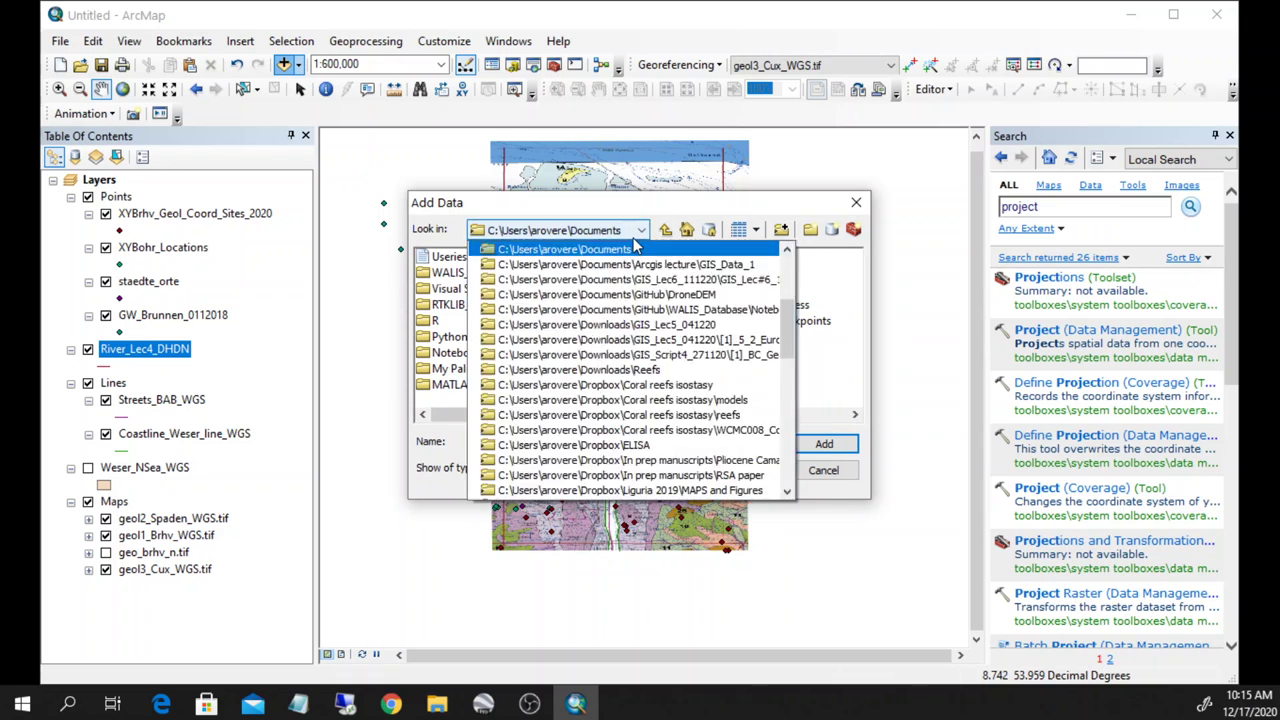
left_click(729, 284)
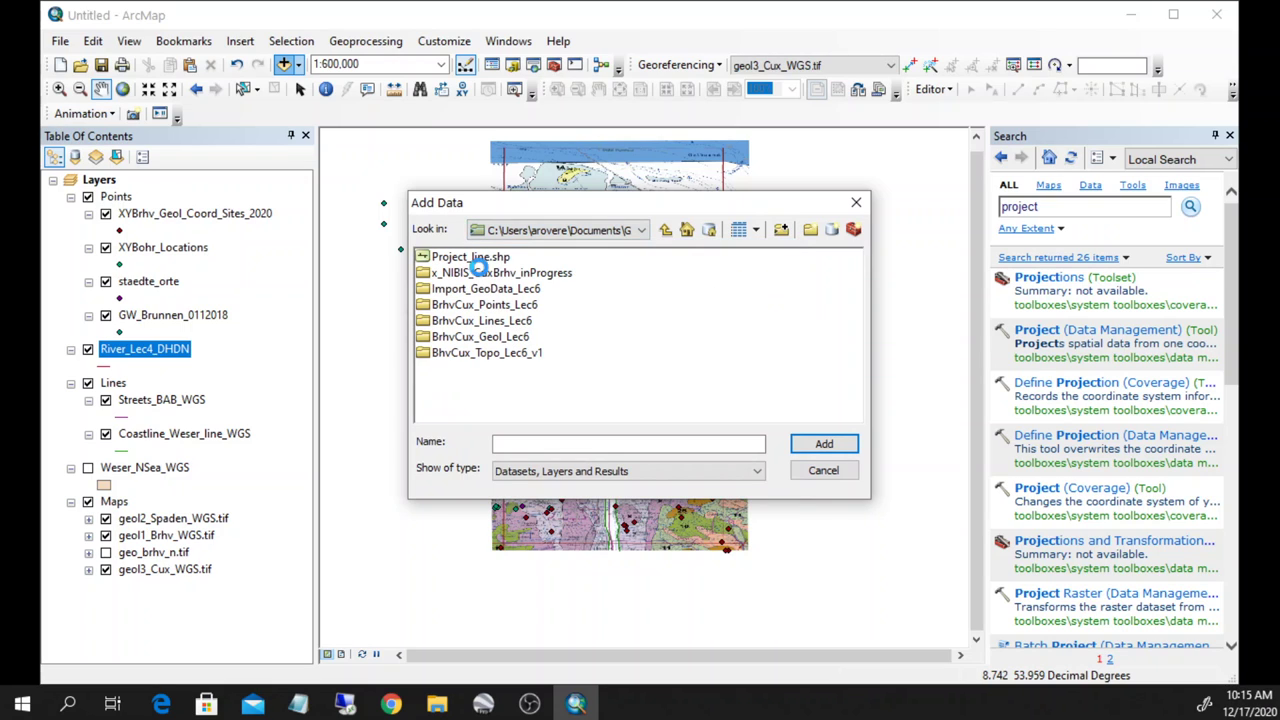
left_click(481, 258)
Add Project_line.shp to the map and zoom in on the two river lines.
left_click(822, 445)
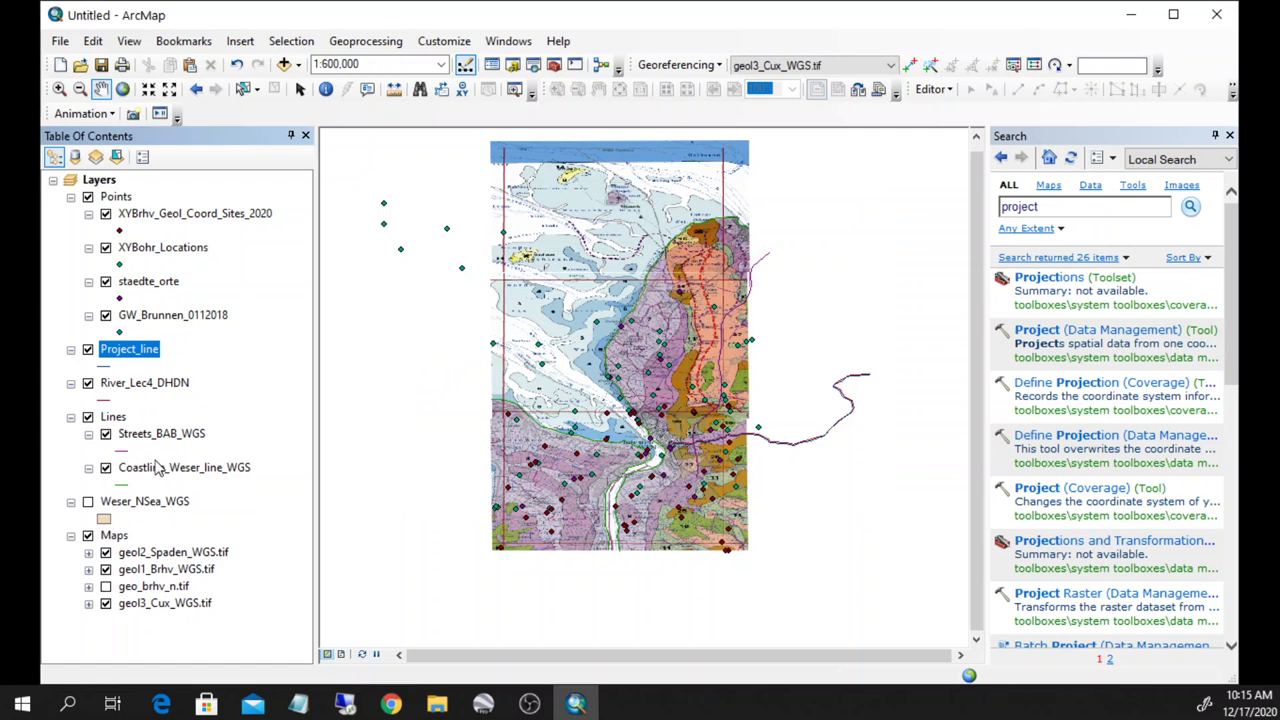
scroll(787, 487, "down", 3)
scroll(783, 408, "down", 2)
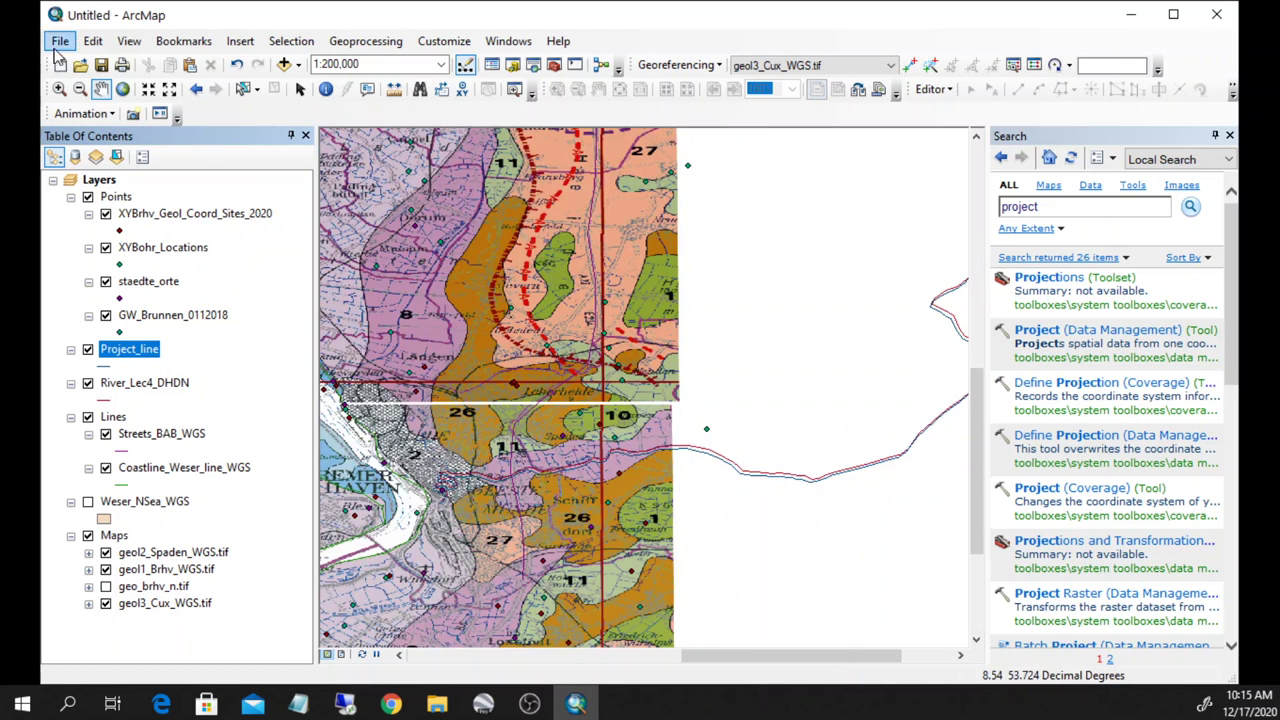
left_click(60, 88)
left_click_drag(838, 426, 716, 510)
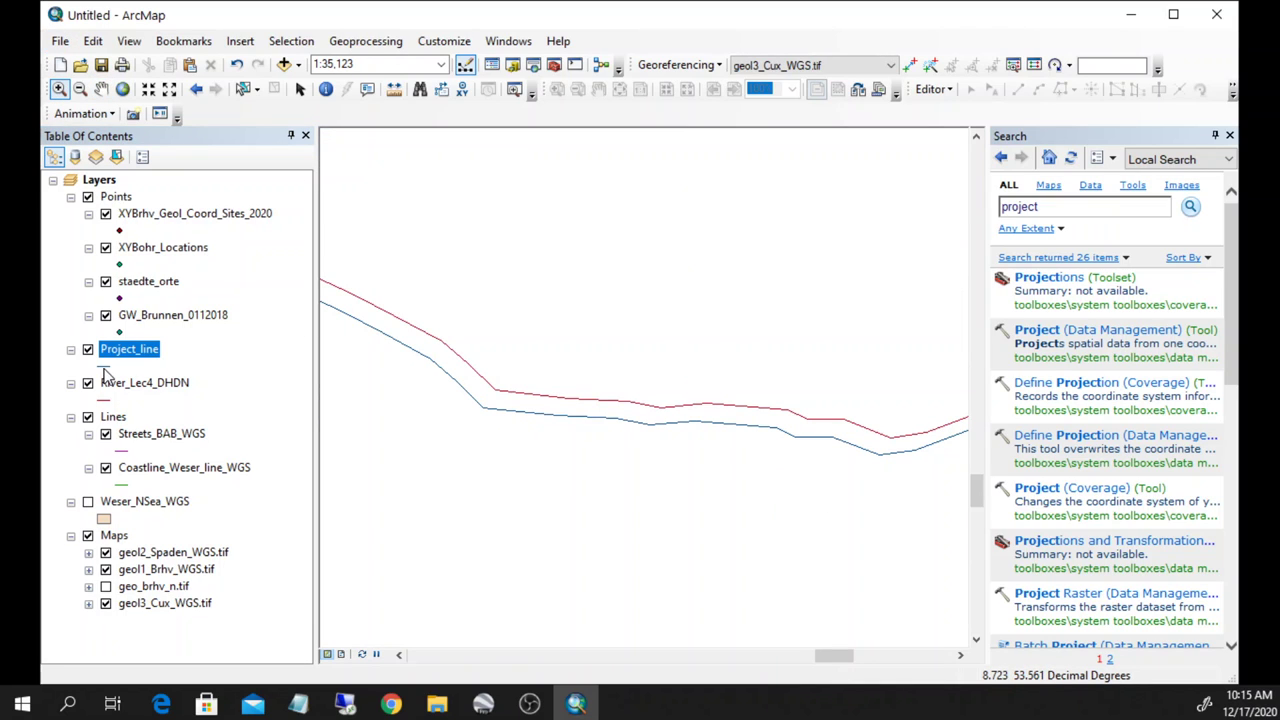
Give Project_line a thick red symbol and River_Lec4_DHDN a black one.
double_click(104, 370)
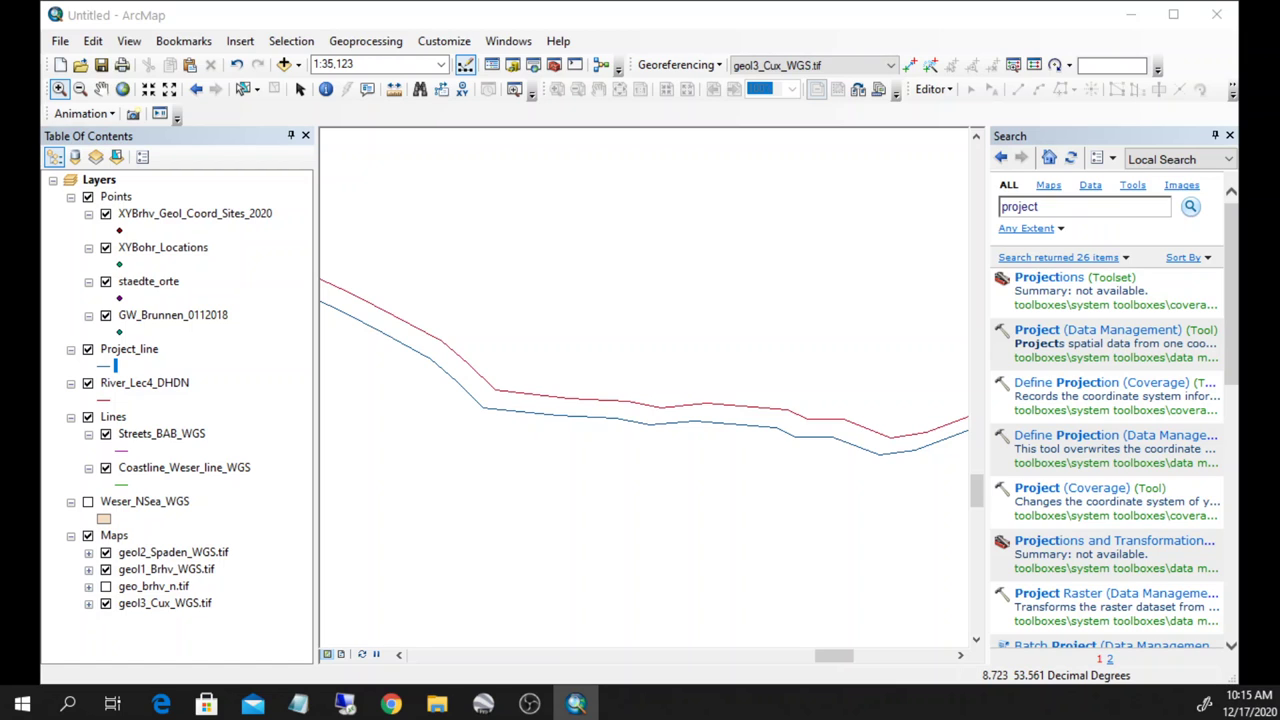
key("Return")
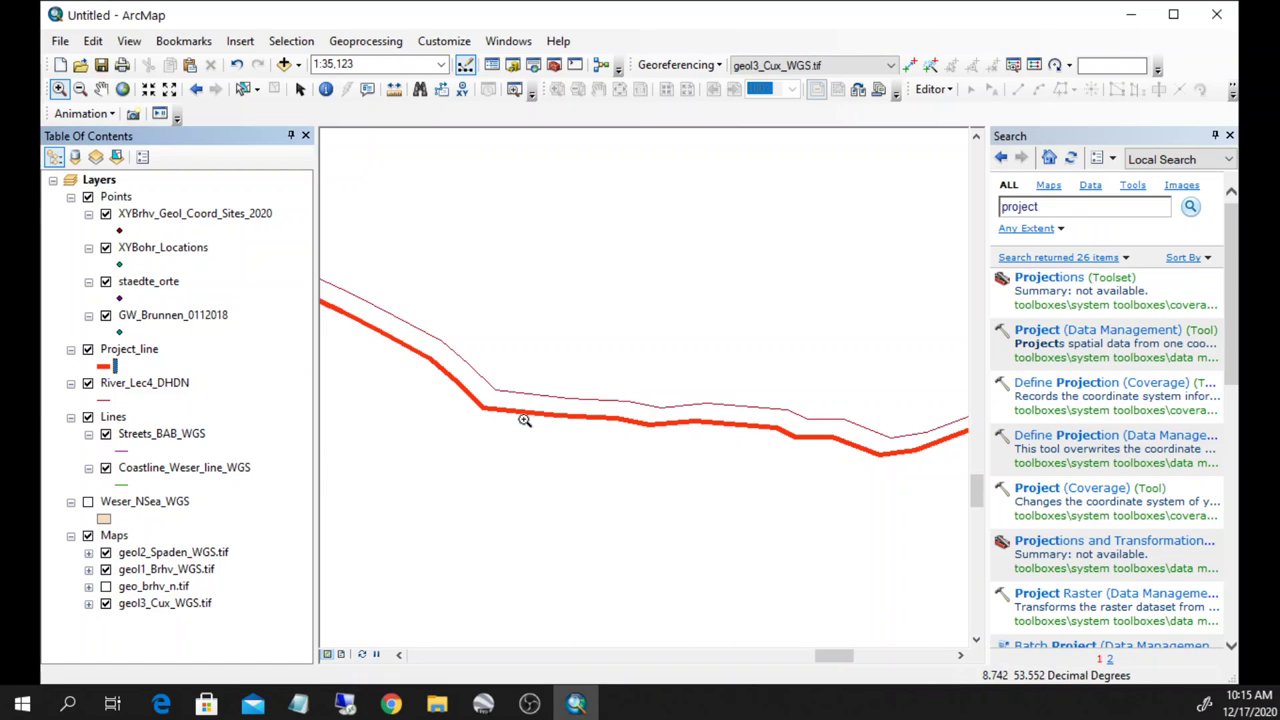
double_click(104, 400)
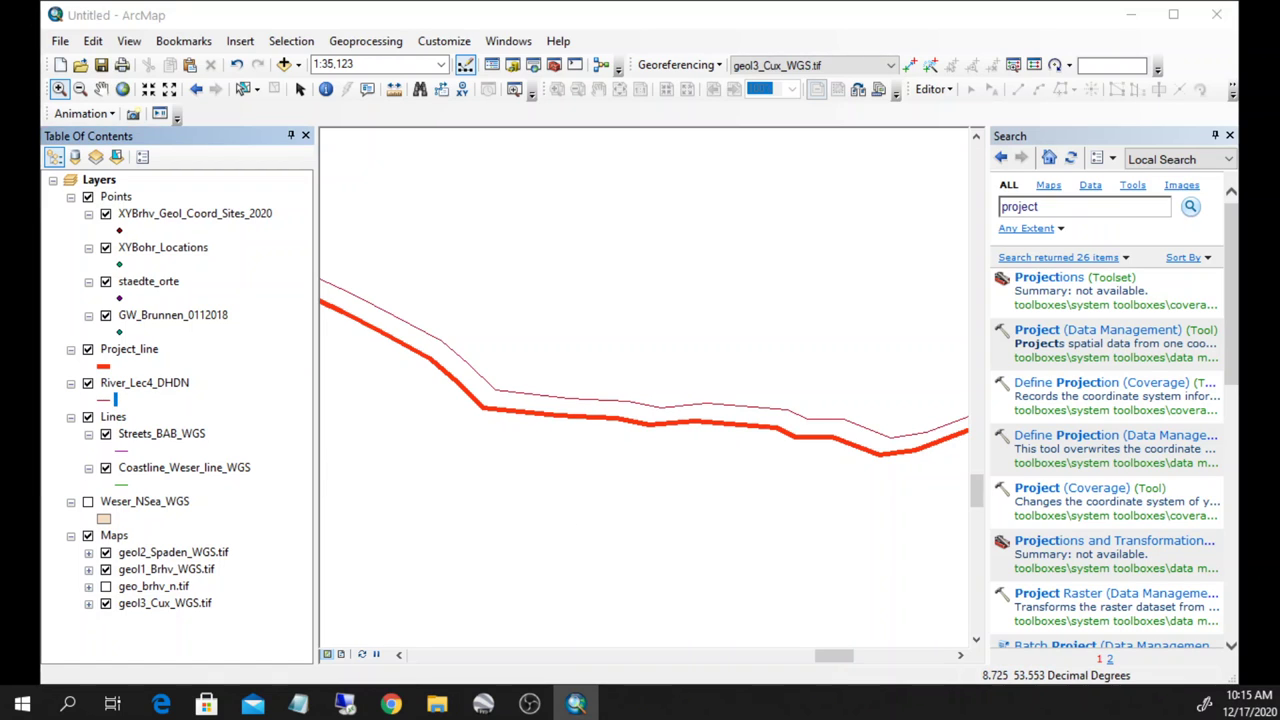
key("Return")
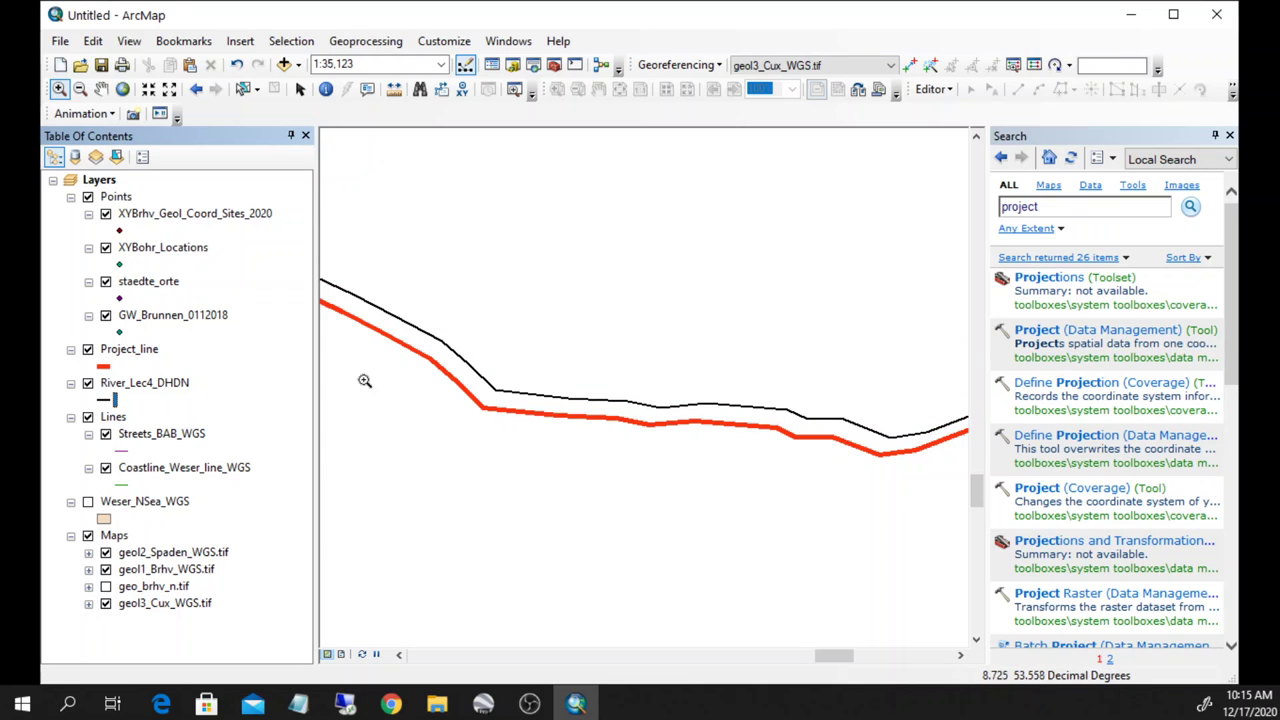
scroll(705, 445, "down", 1)
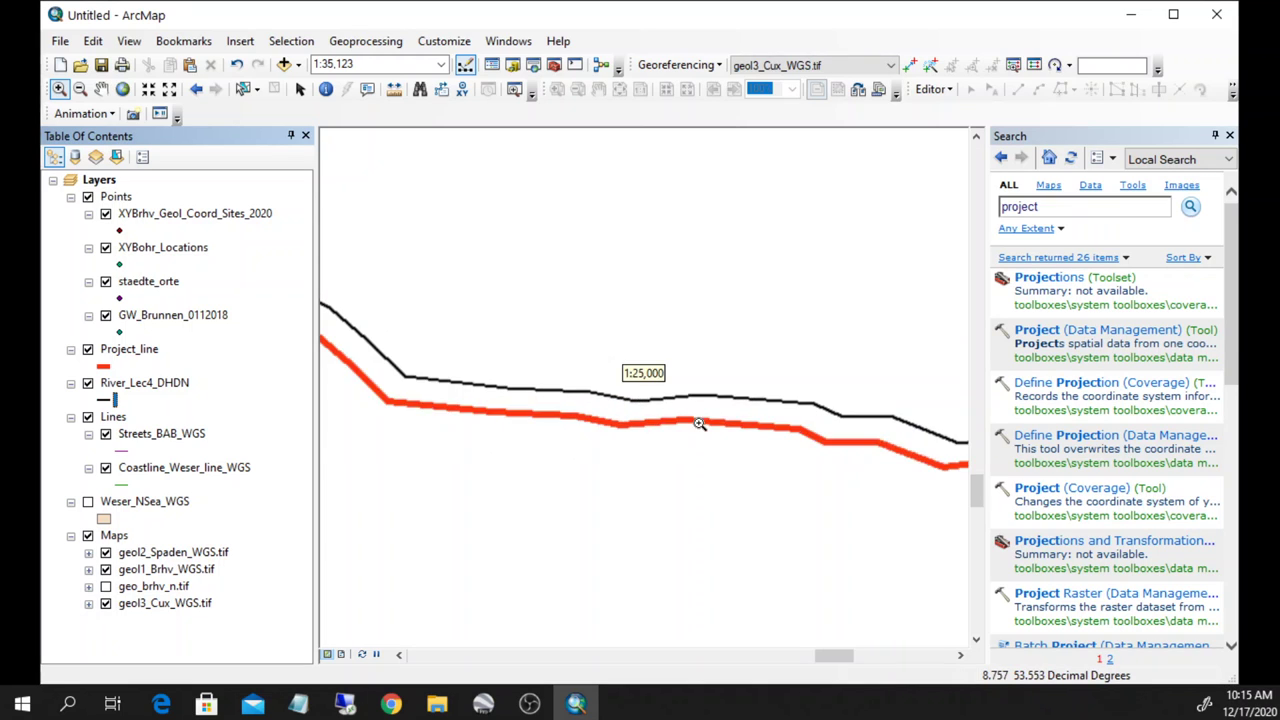
scroll(707, 449, "down", 2)
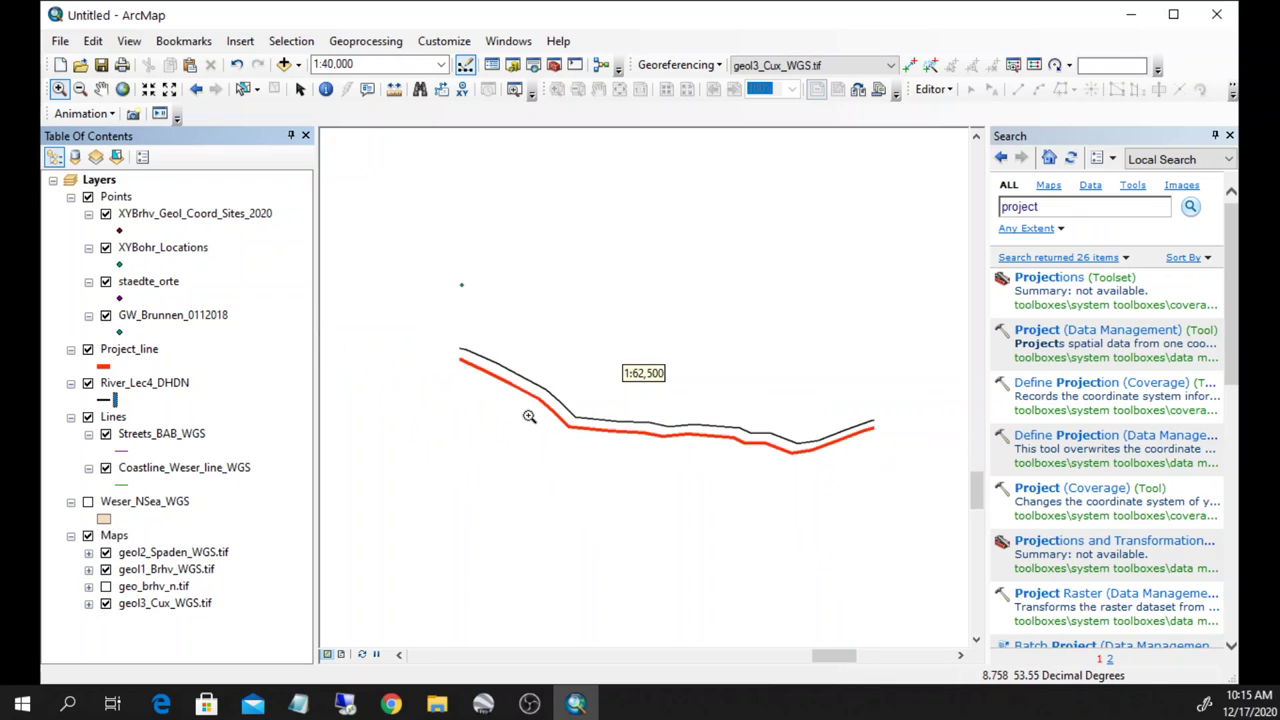
left_click(143, 386)
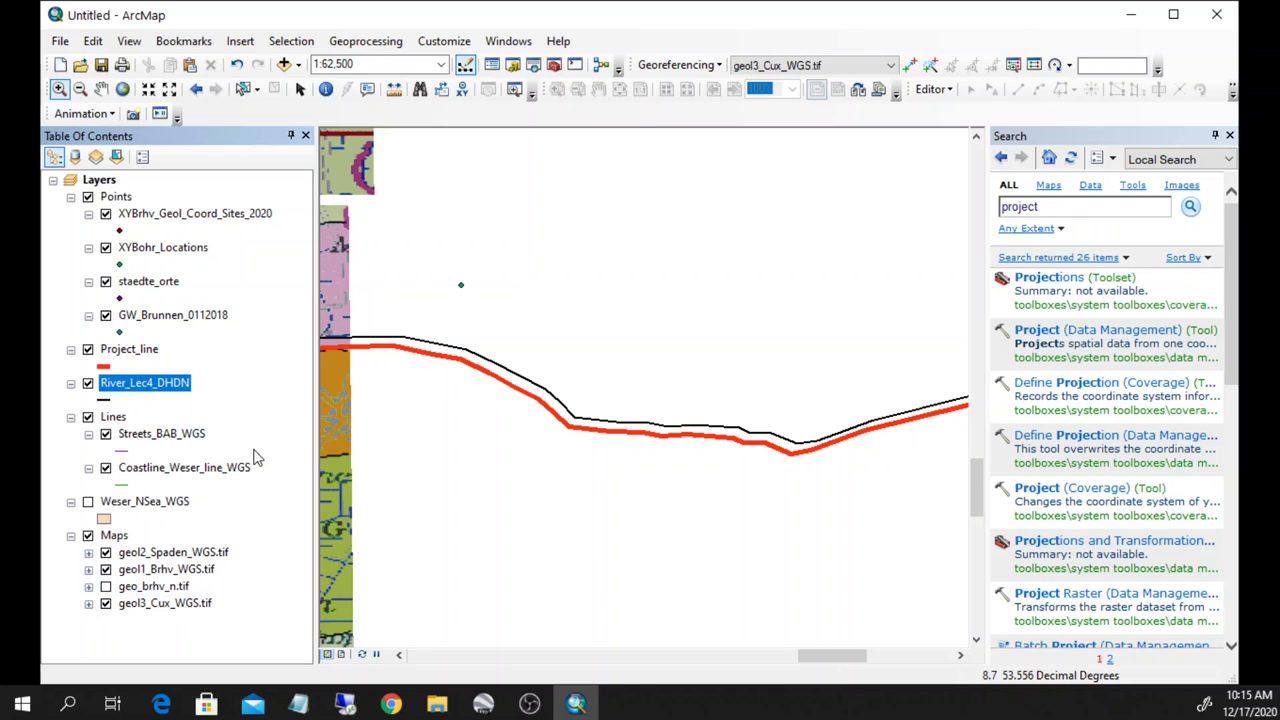
scroll(719, 410, "up", 5)
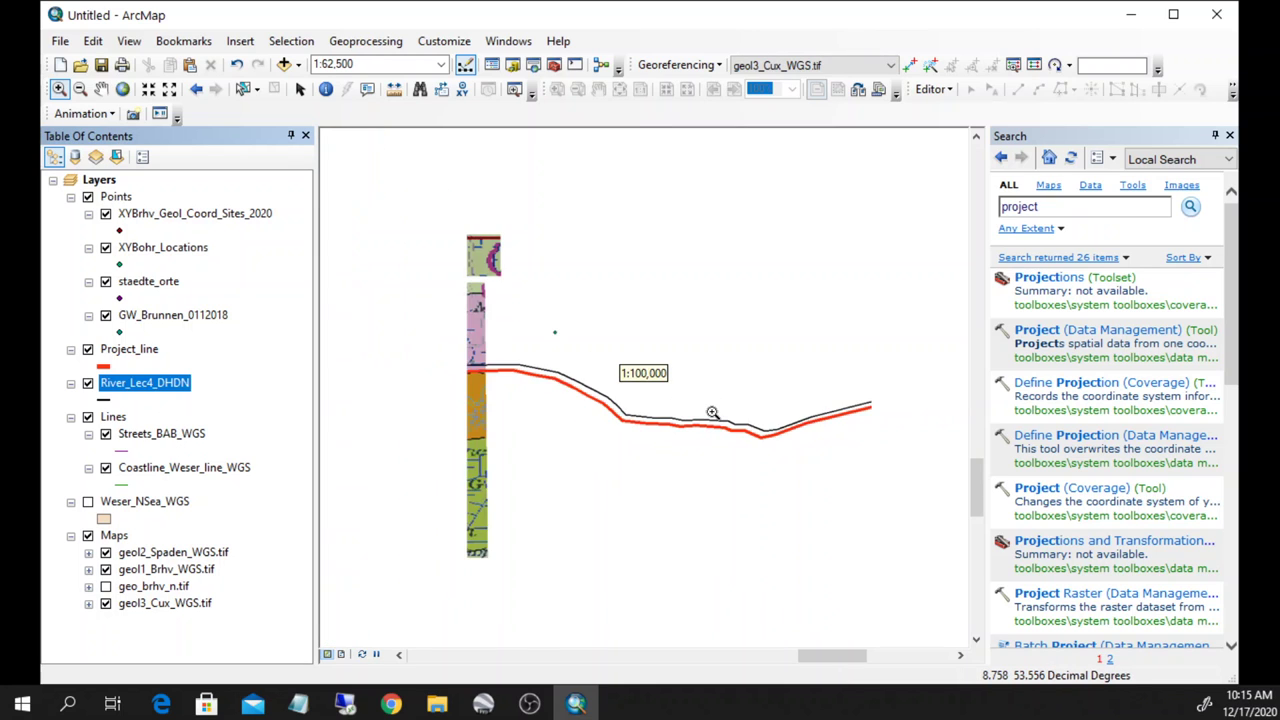
left_click(126, 352)
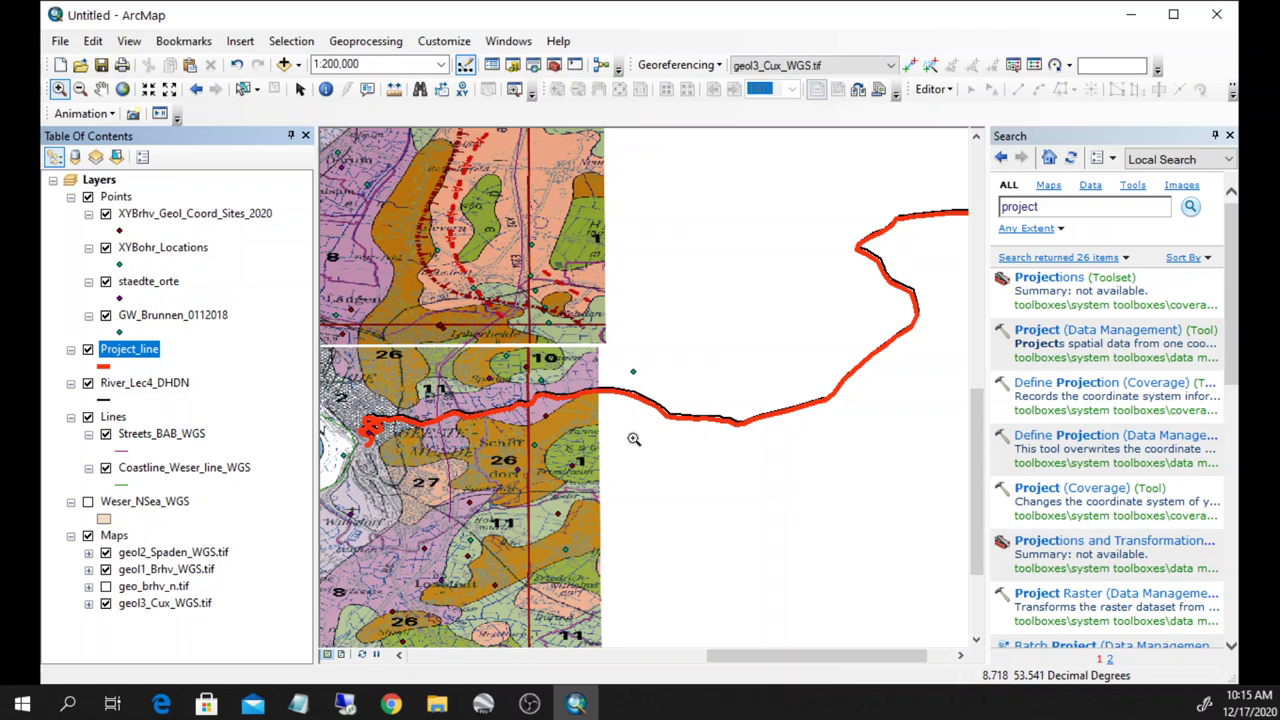
Remove River_Lec4_DHDN and drag Project_line into the Lines group below Streets_BAB_WGS.
right_click(136, 393)
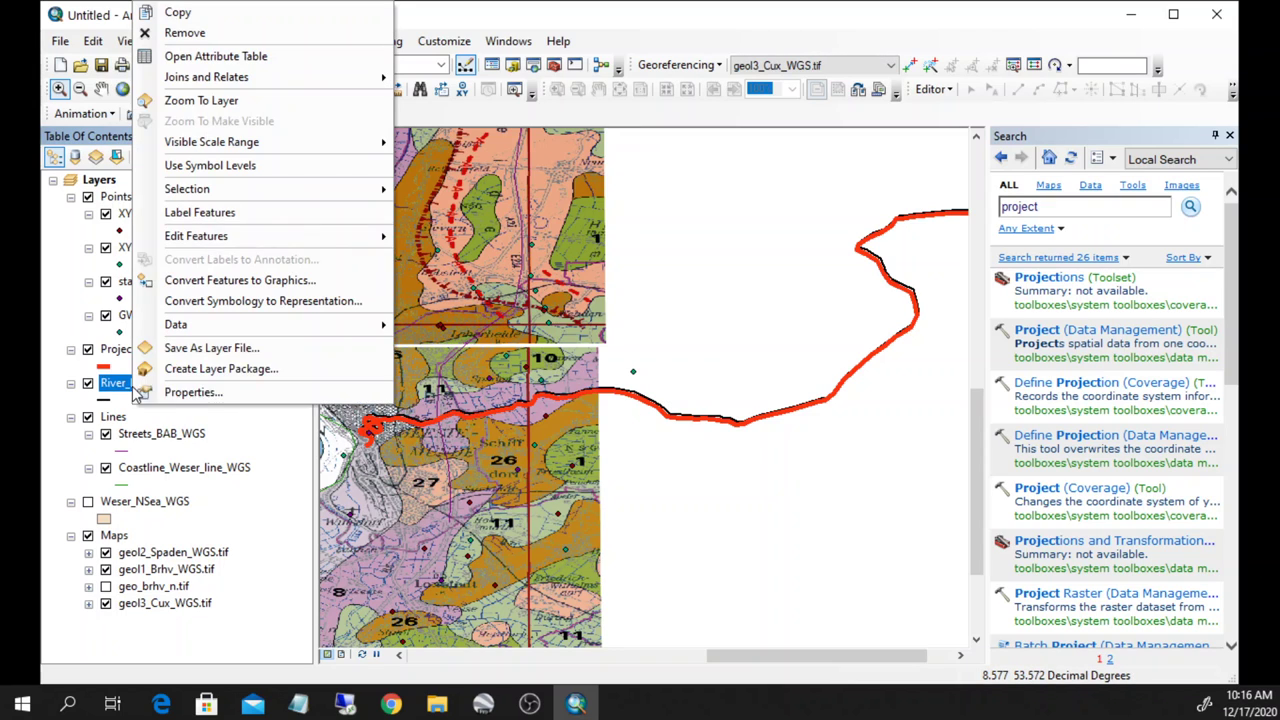
left_click(185, 33)
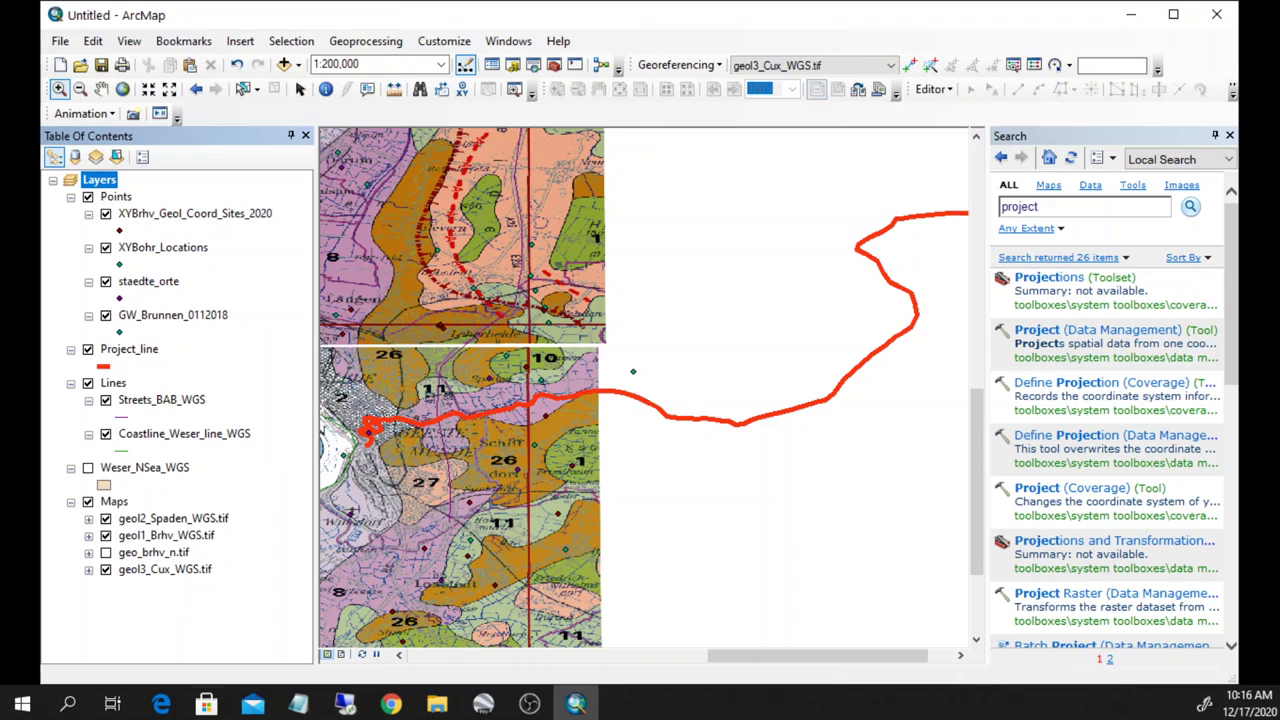
left_click(139, 352)
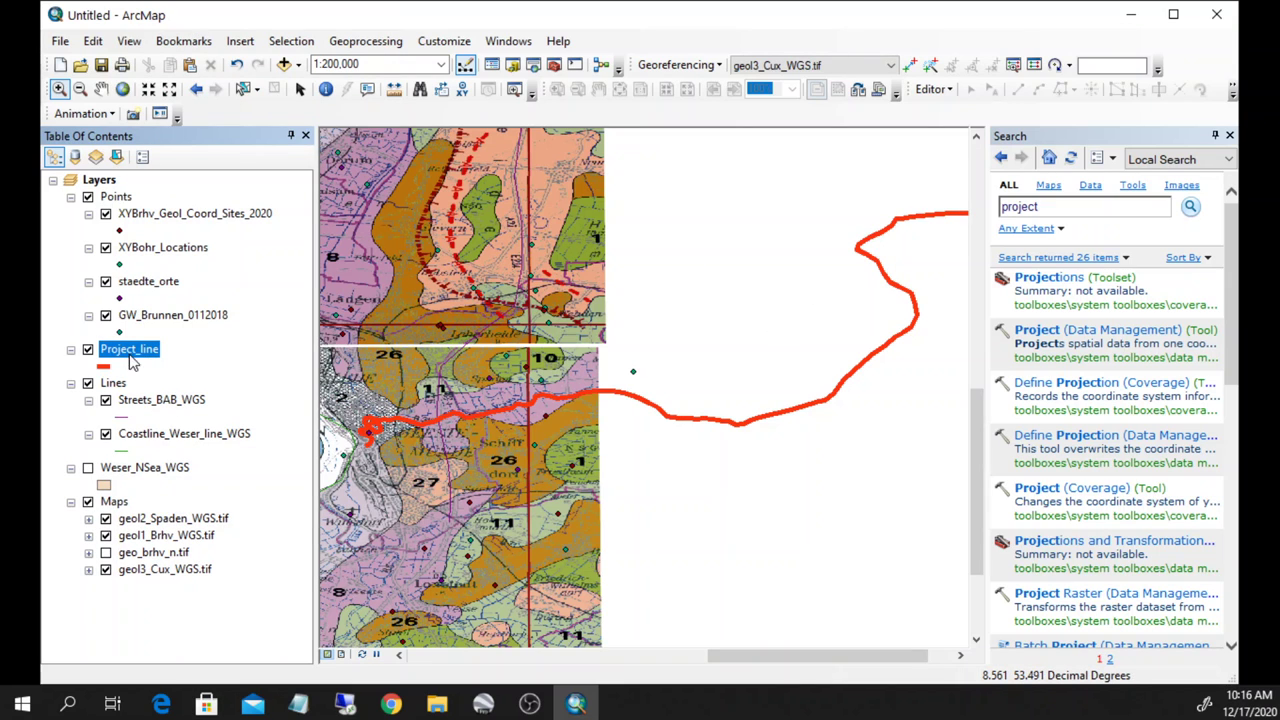
left_click_drag(137, 352, 171, 424)
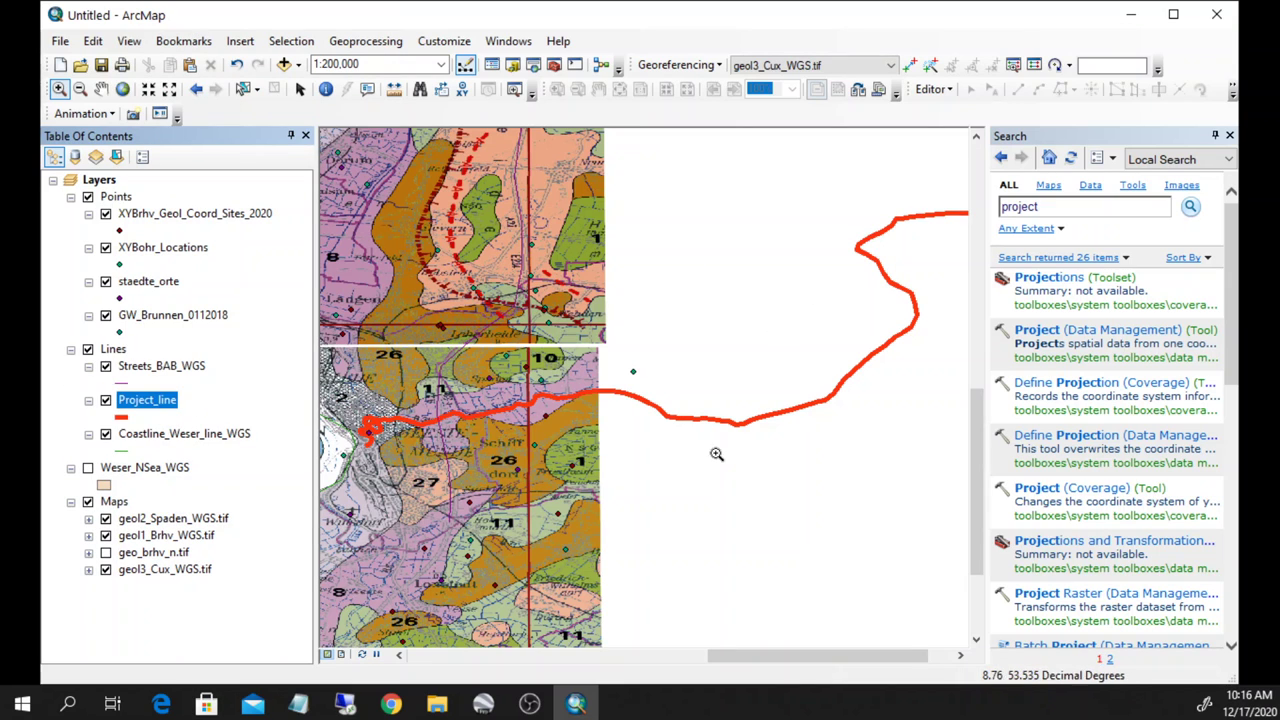
scroll(715, 452, "down", 2)
scroll(713, 455, "down", 1)
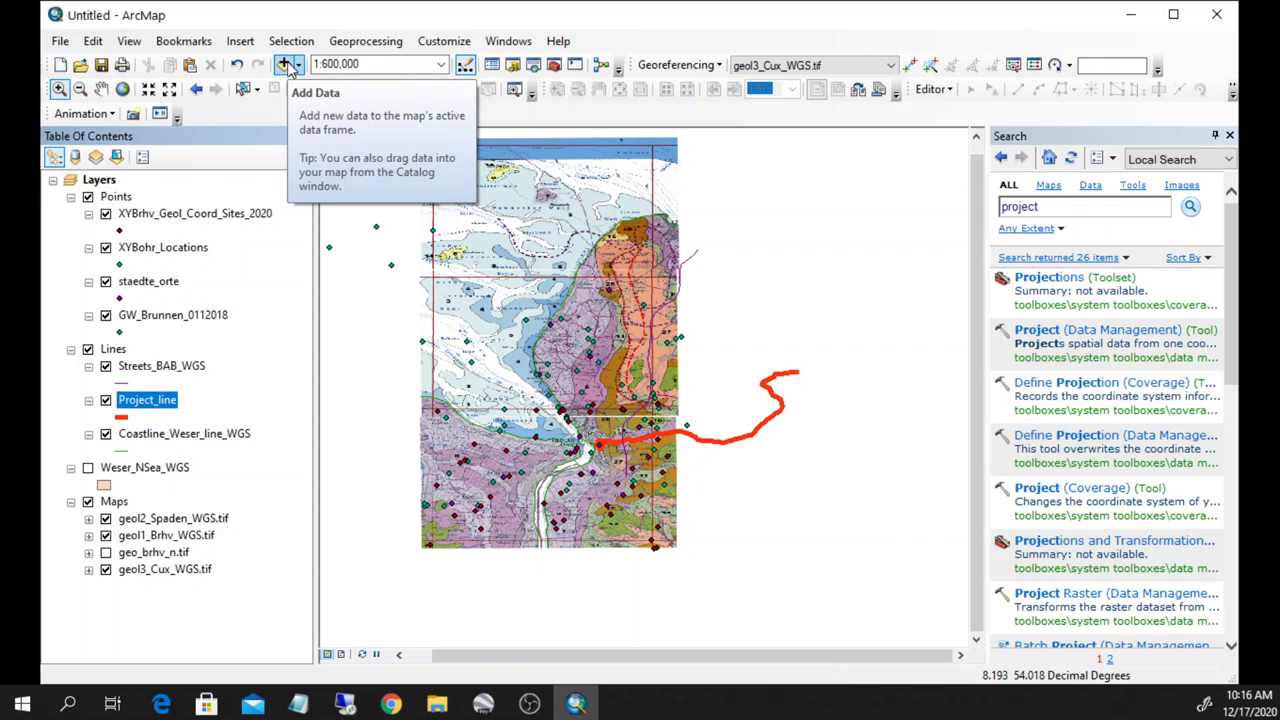
Add Brhv_Geol_Coord_Sites_2020.txt from x_NIBIS_CuxBrhv_inProgress > Import_GeoData_Lec6 as a table.
left_click(284, 64)
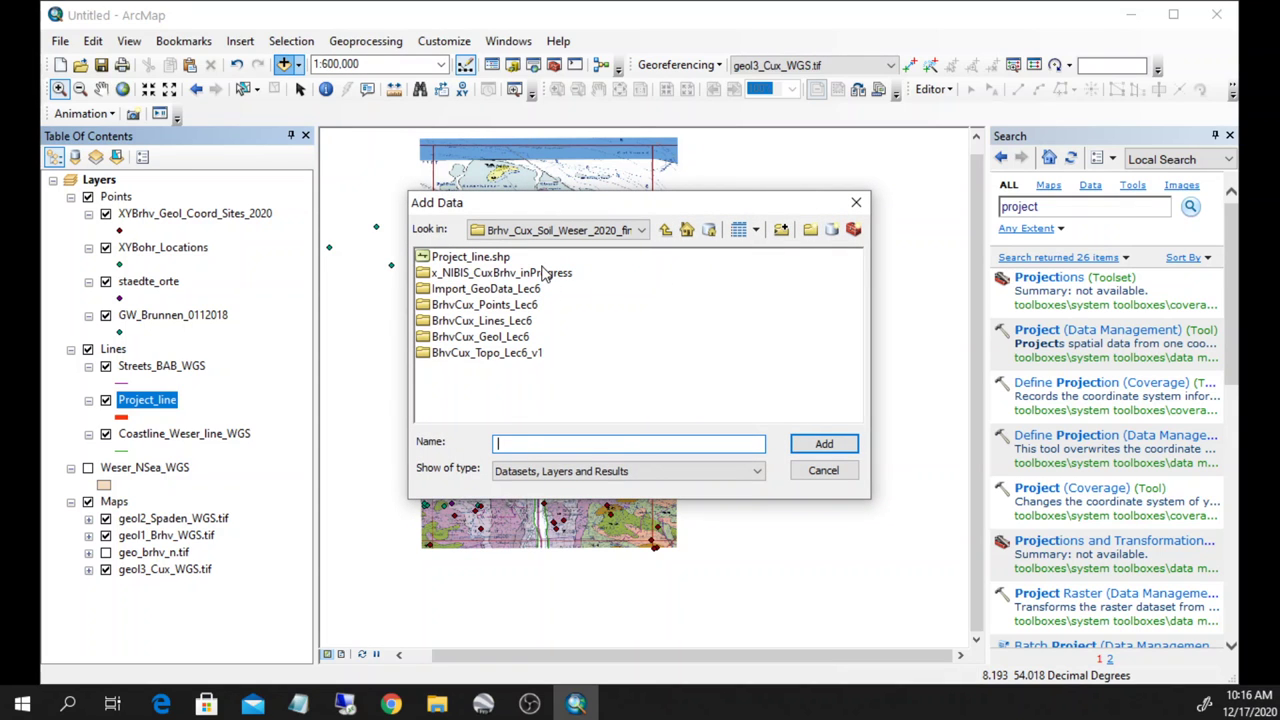
left_click(545, 274)
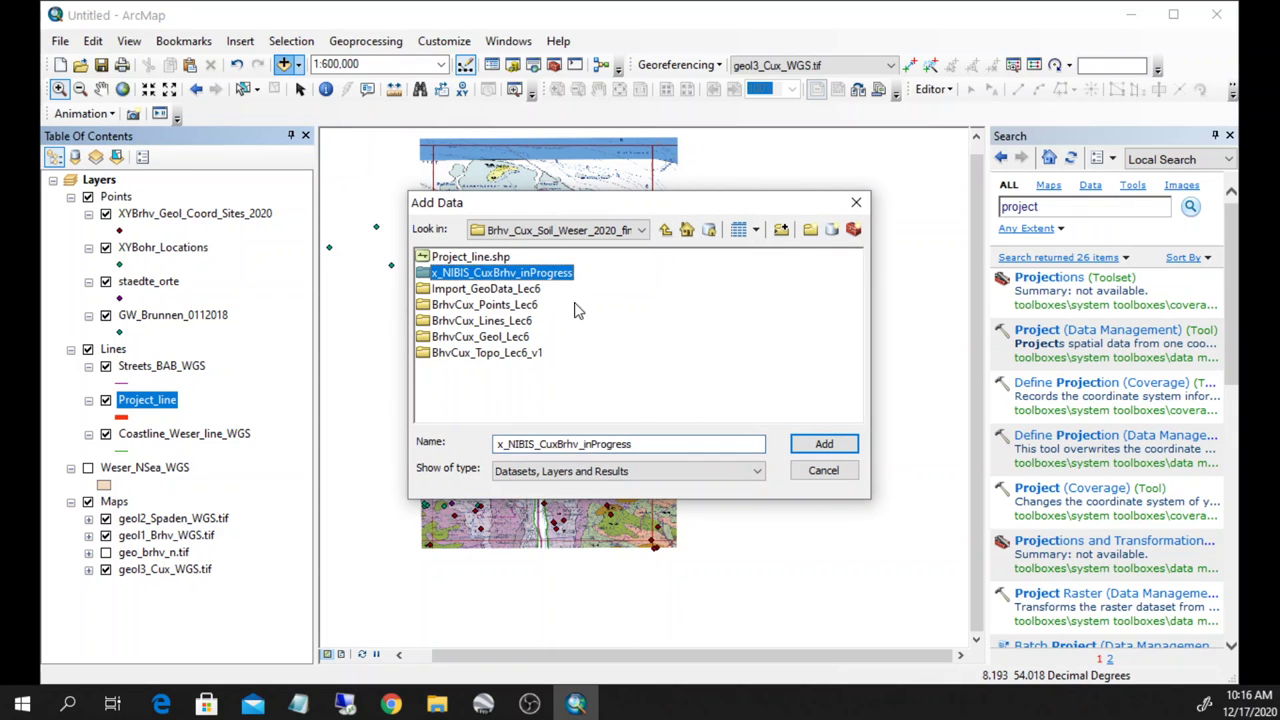
double_click(472, 290)
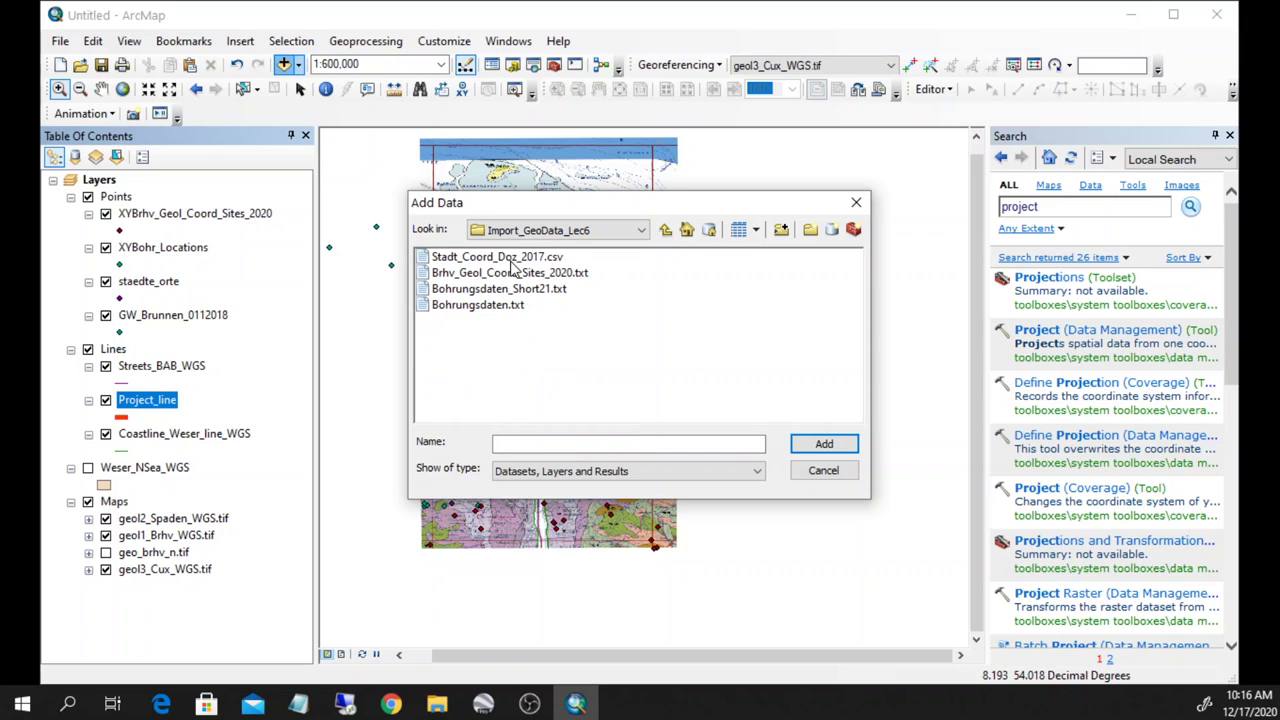
left_click(458, 289)
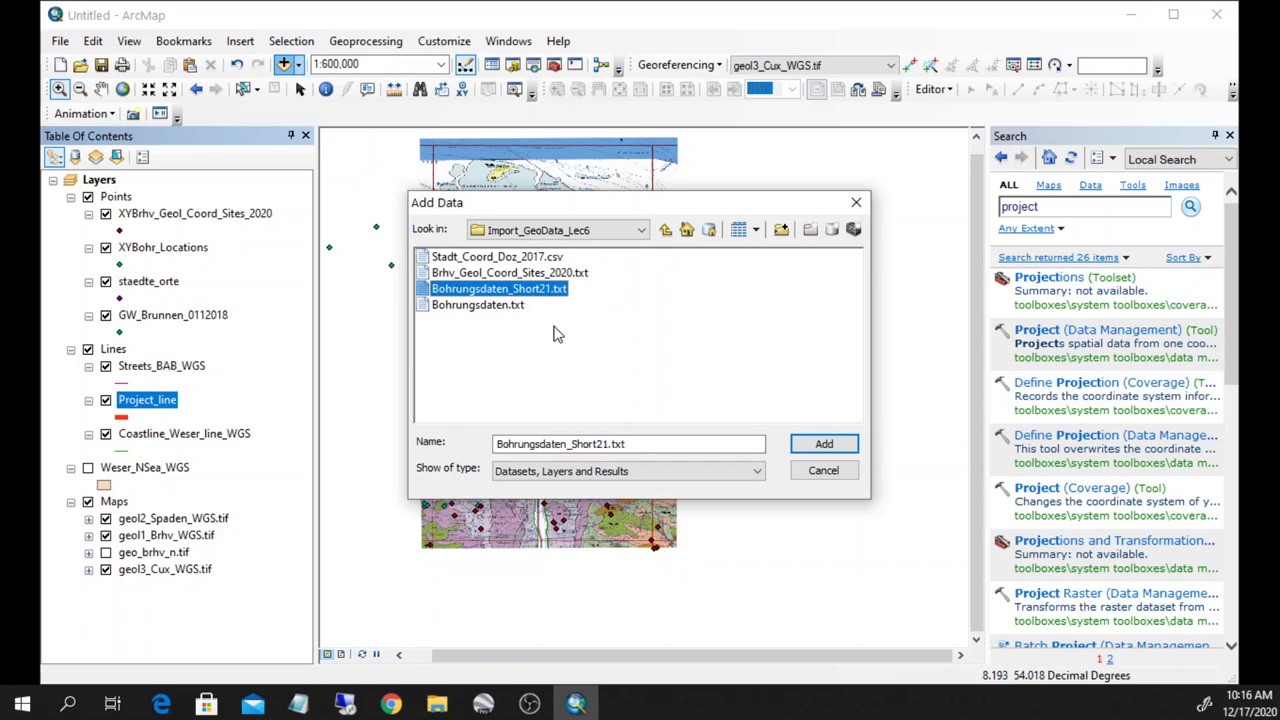
left_click(484, 273)
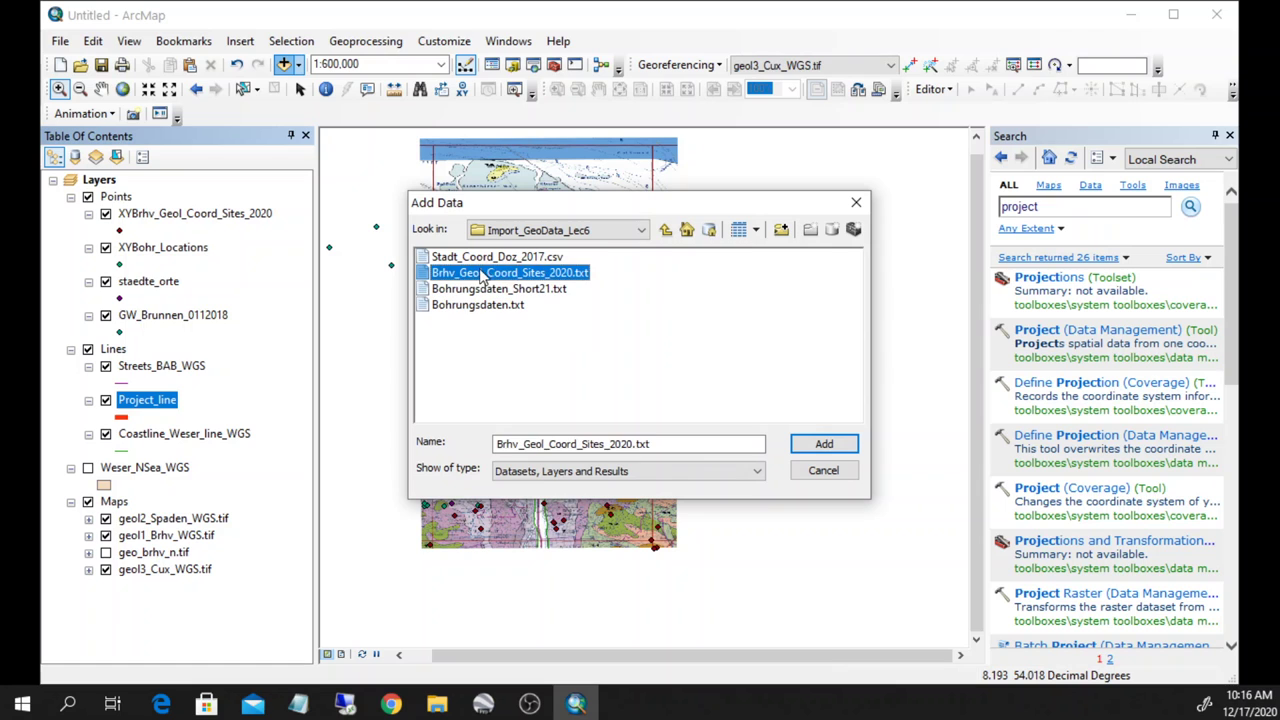
left_click(824, 445)
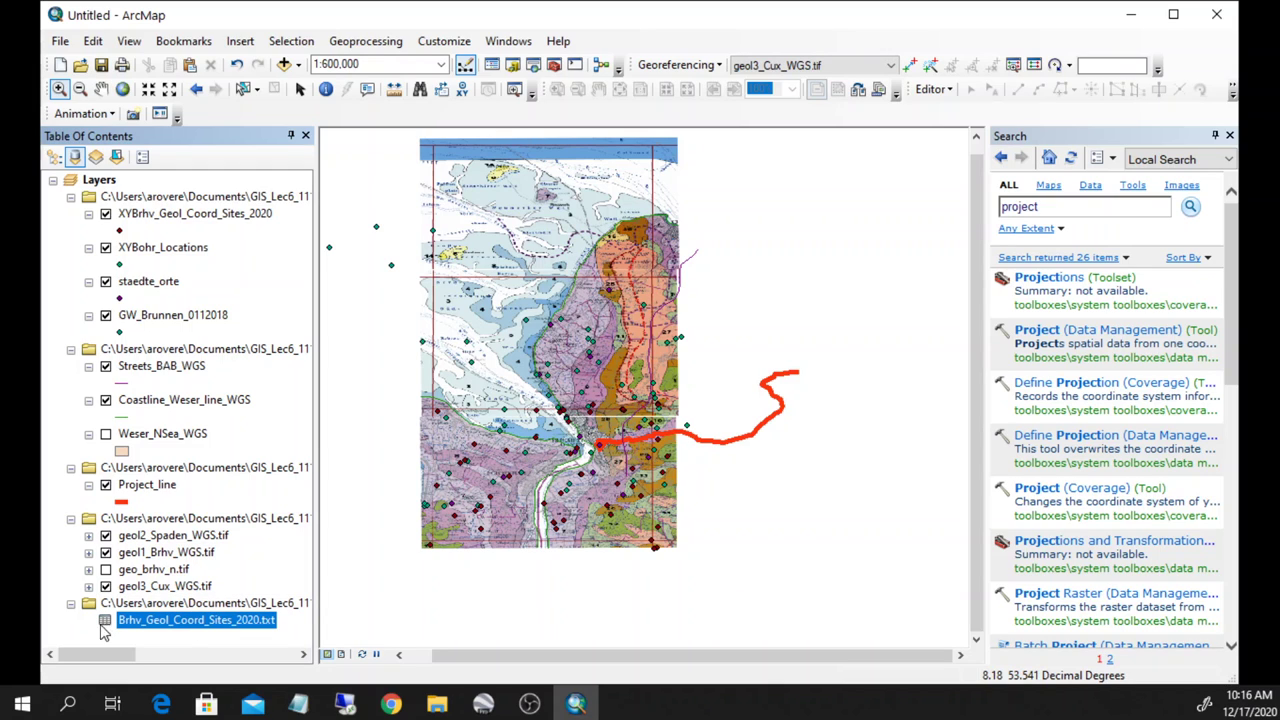
Switch to List By Source and open Brhv_Geol_Coord_Sites_2020.txt's attribute table.
right_click(224, 622)
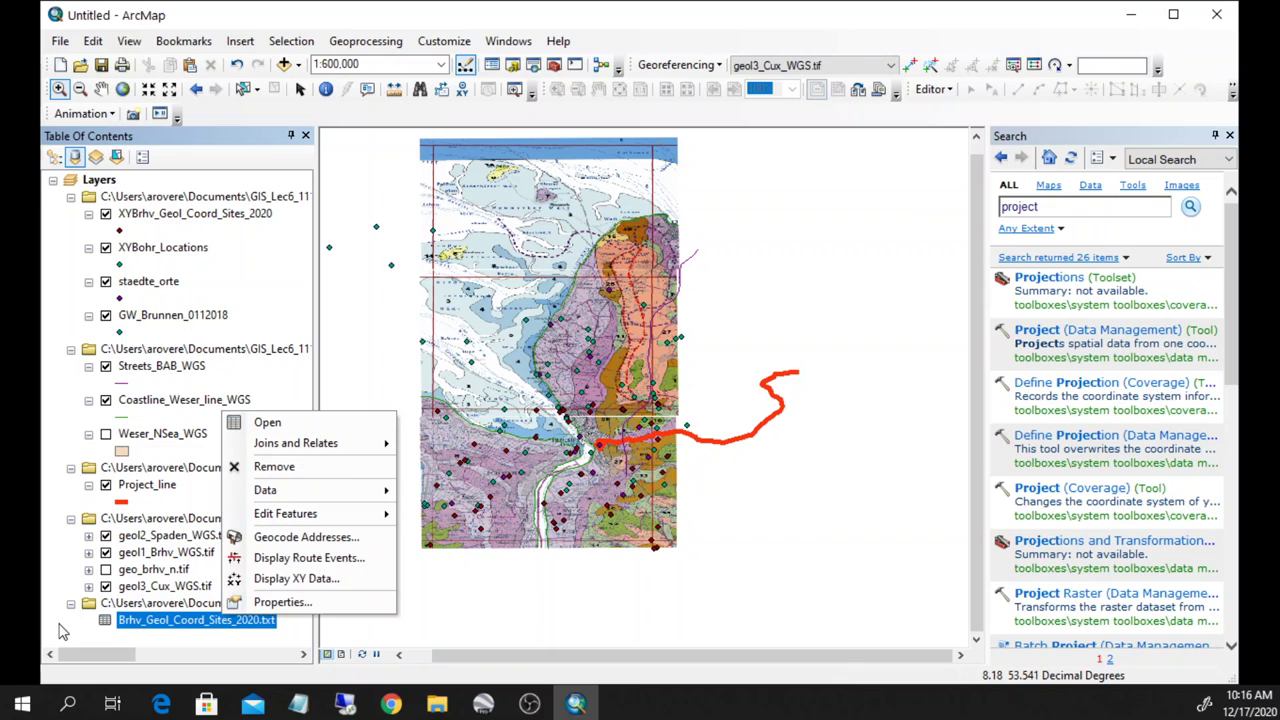
key("Escape")
left_click(54, 158)
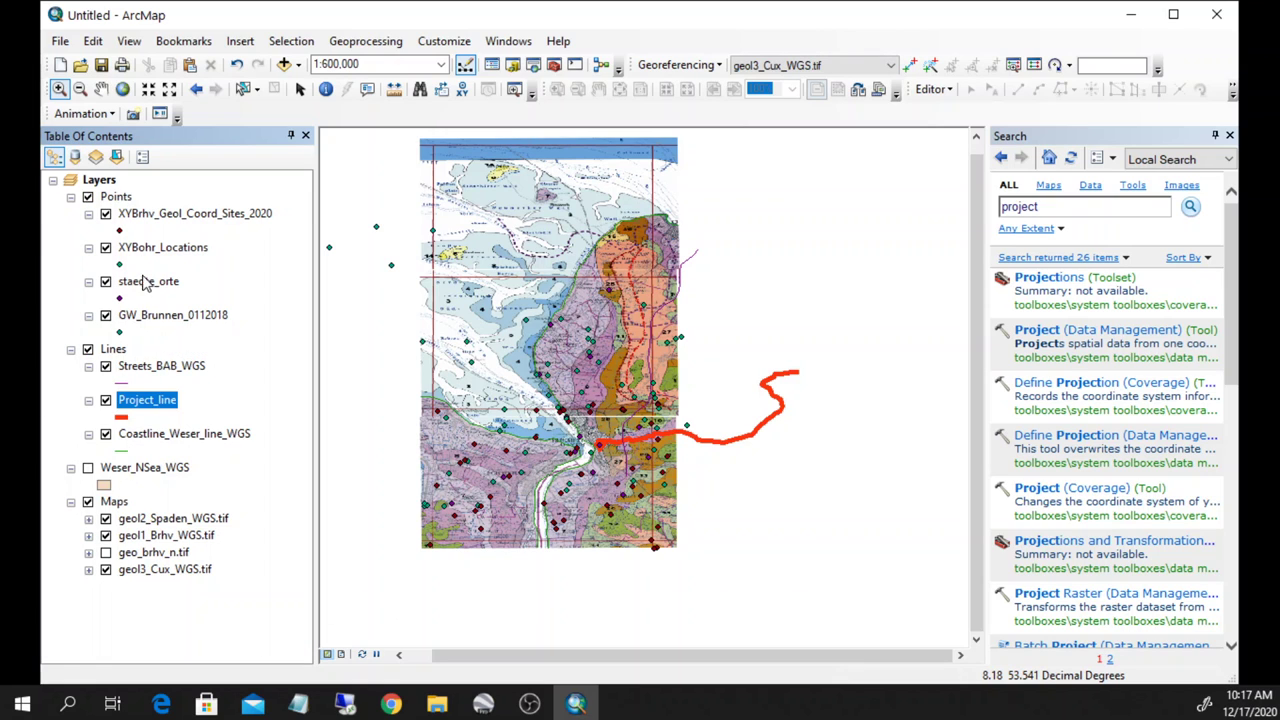
left_click(74, 157)
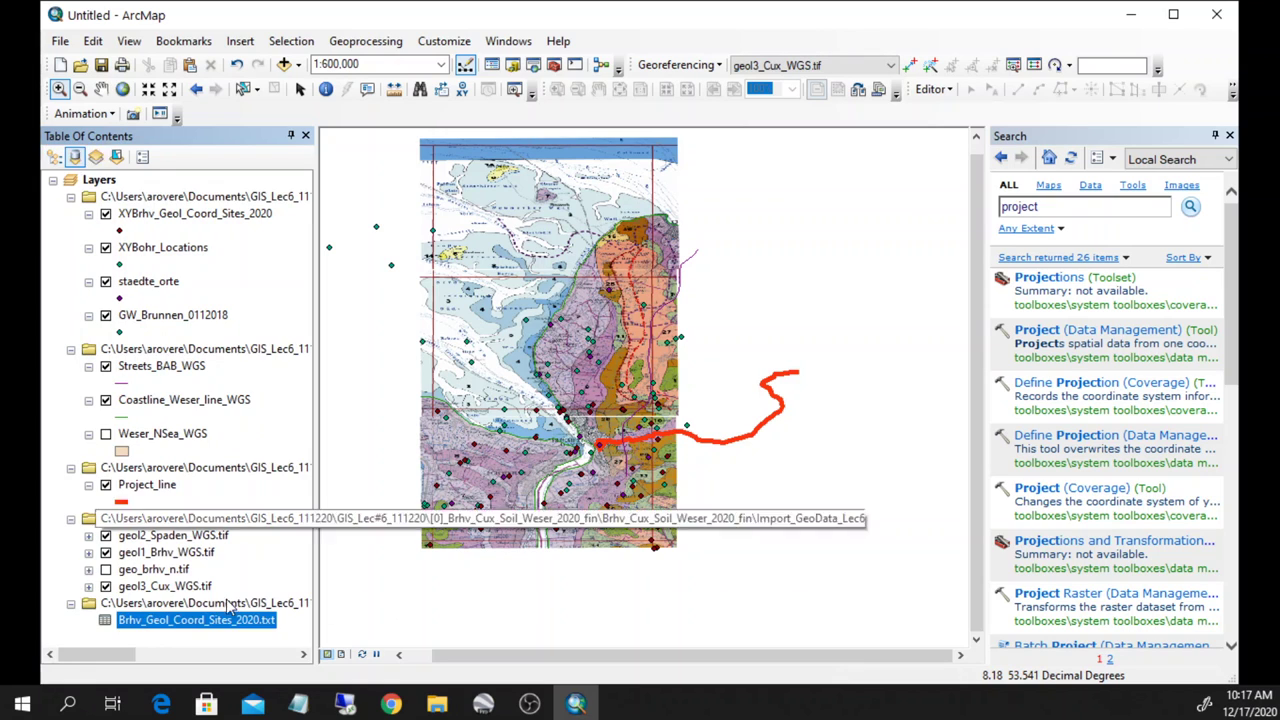
right_click(178, 620)
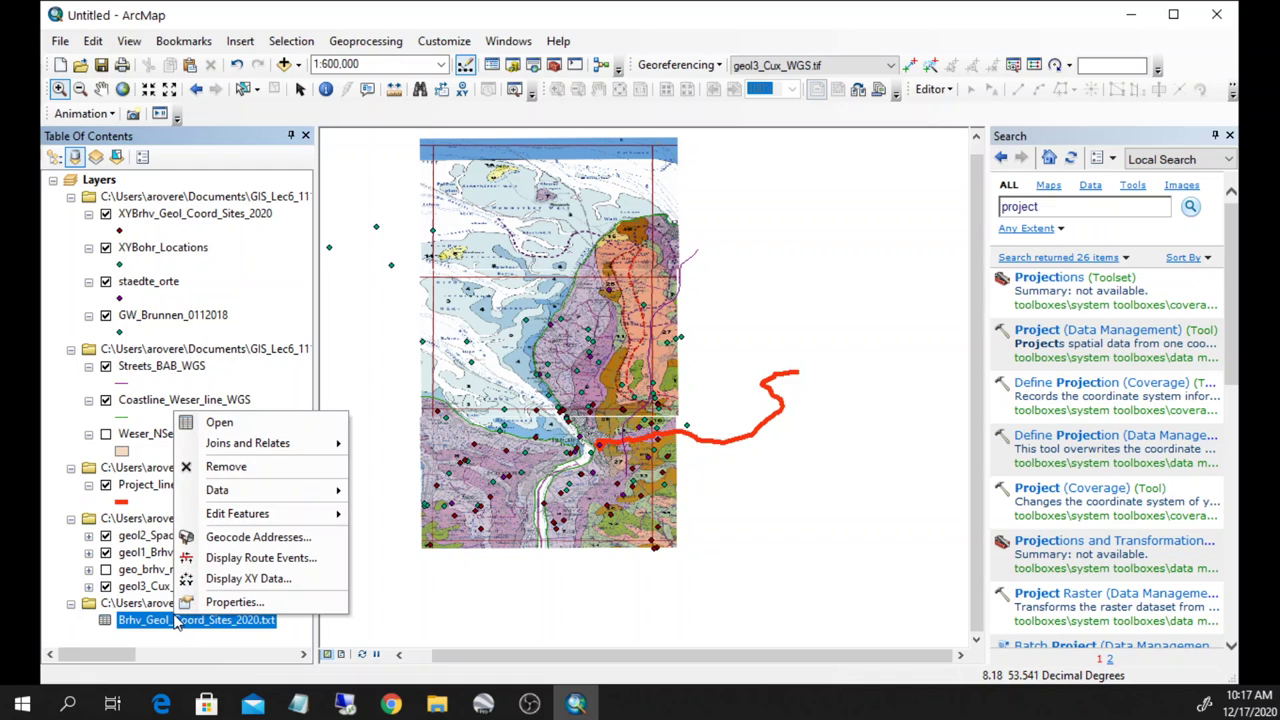
left_click(210, 422)
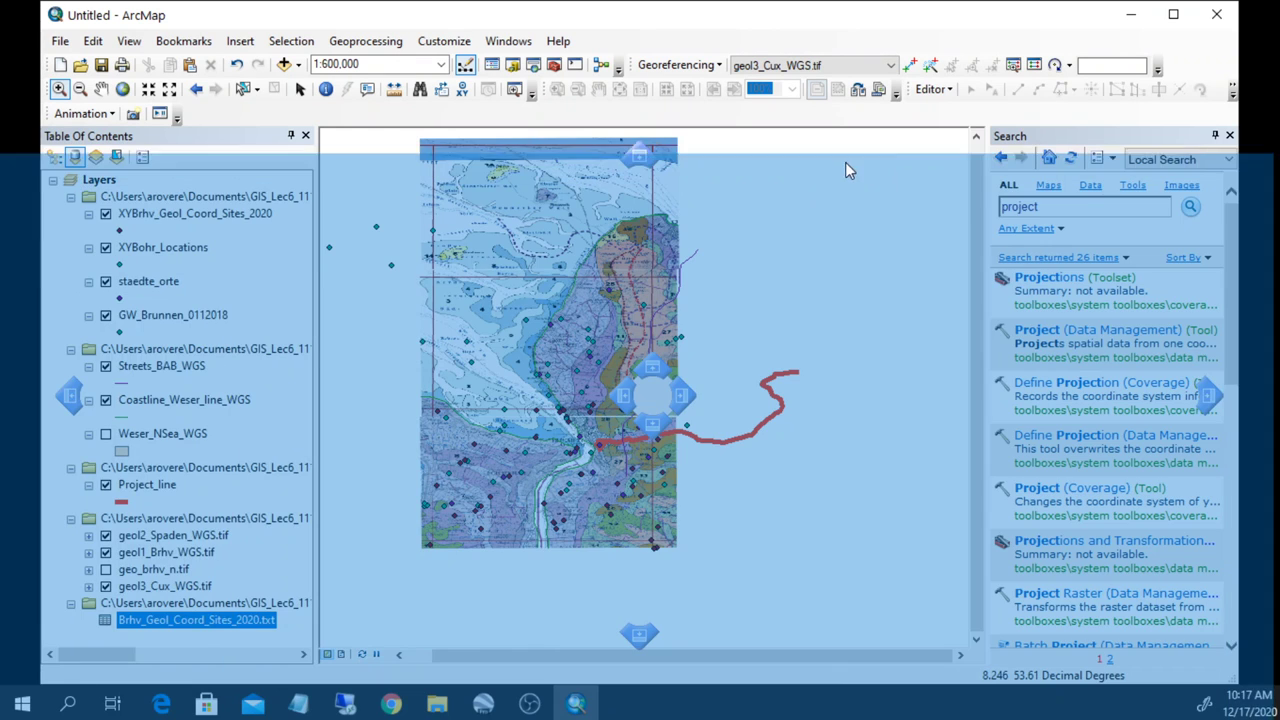
Dock the borehole table window beside the map.
left_click_drag(845, 162, 828, 150)
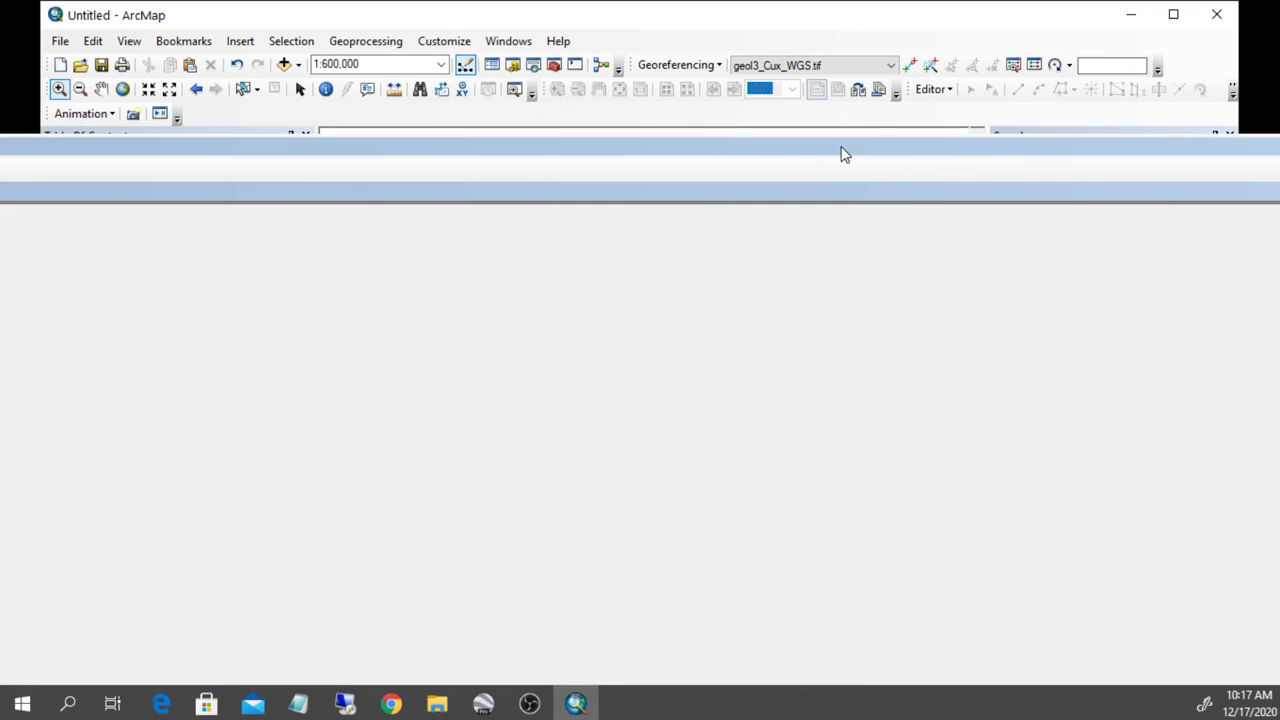
left_click_drag(713, 157, 797, 150)
left_click(576, 222)
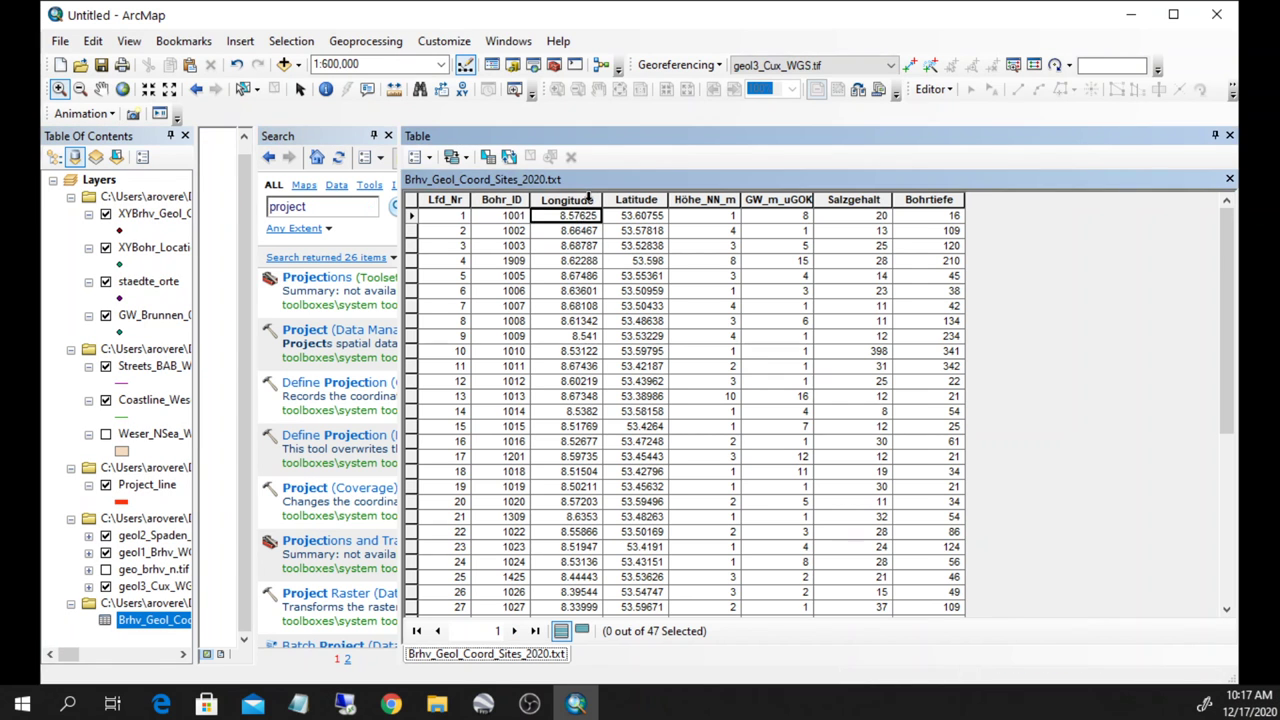
Inspect the Bohr_ID, Longitude, Latitude, Höhe_NN_m, GW_m_uGOK, Salzgehalt and Bohrtiefe columns.
left_click(513, 200)
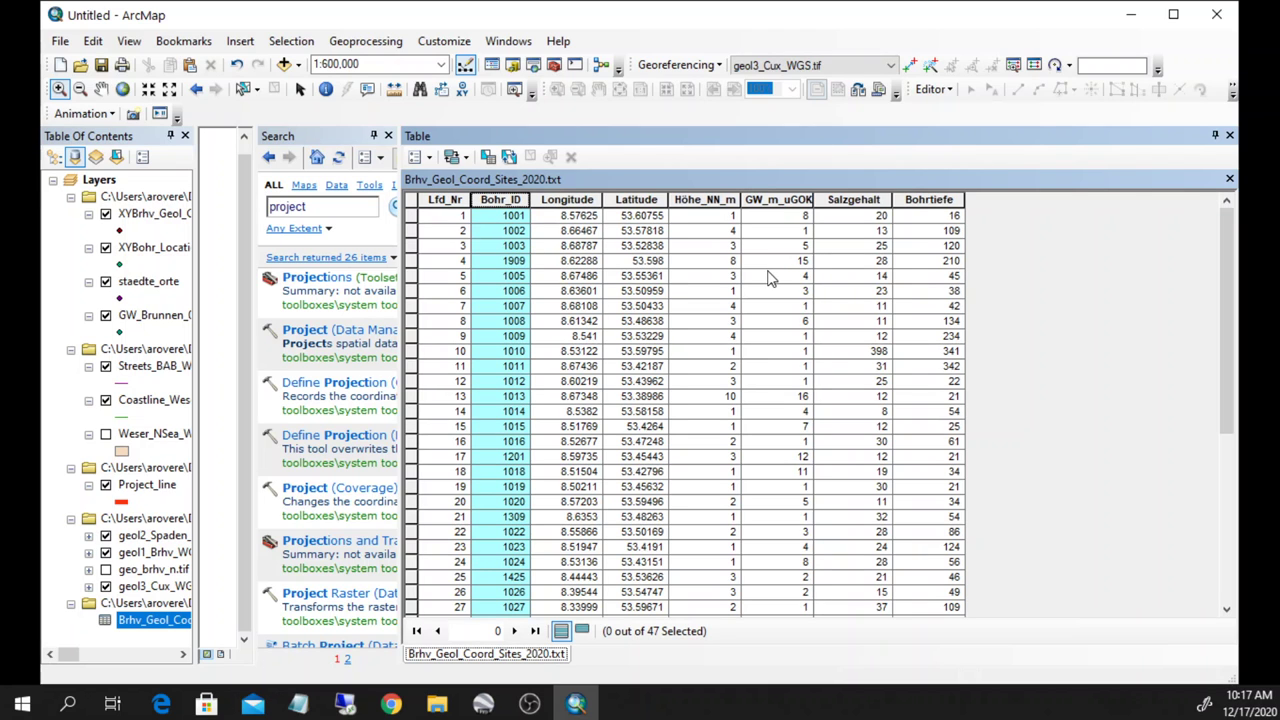
scroll(534, 251, "down", 7)
scroll(527, 357, "up", 5)
scroll(540, 350, "up", 2)
left_click(574, 200)
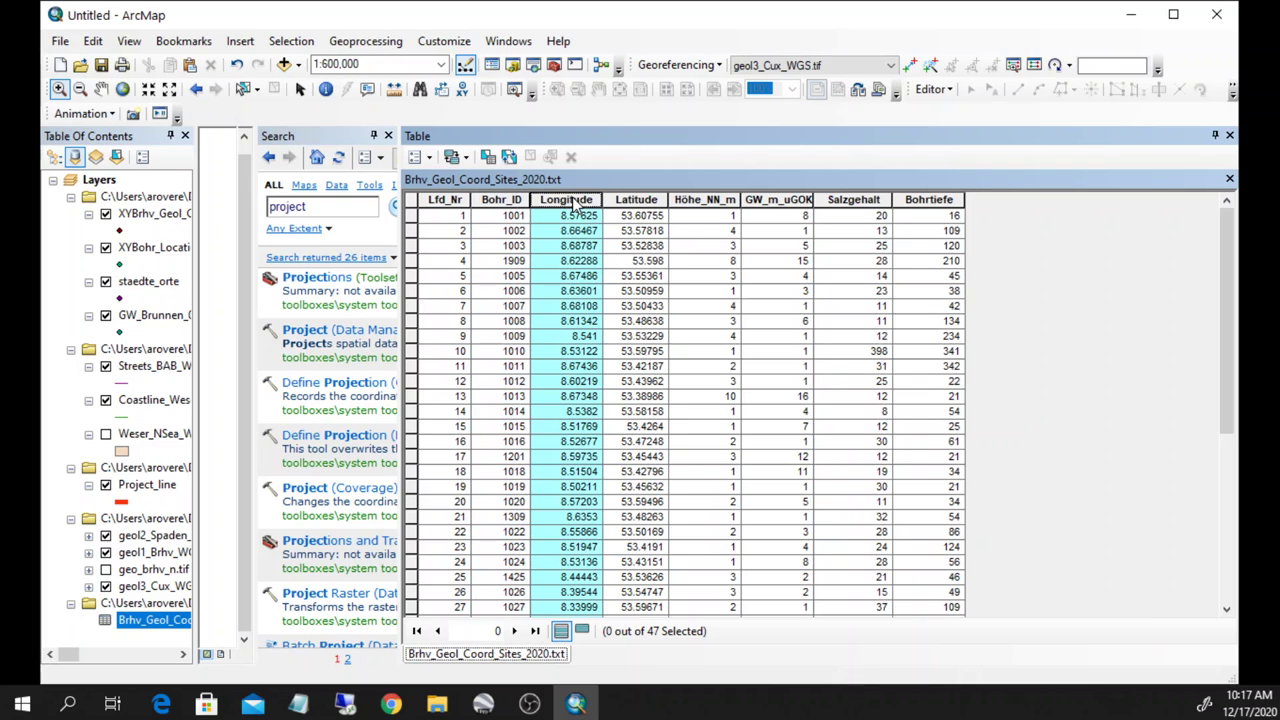
left_click(641, 198)
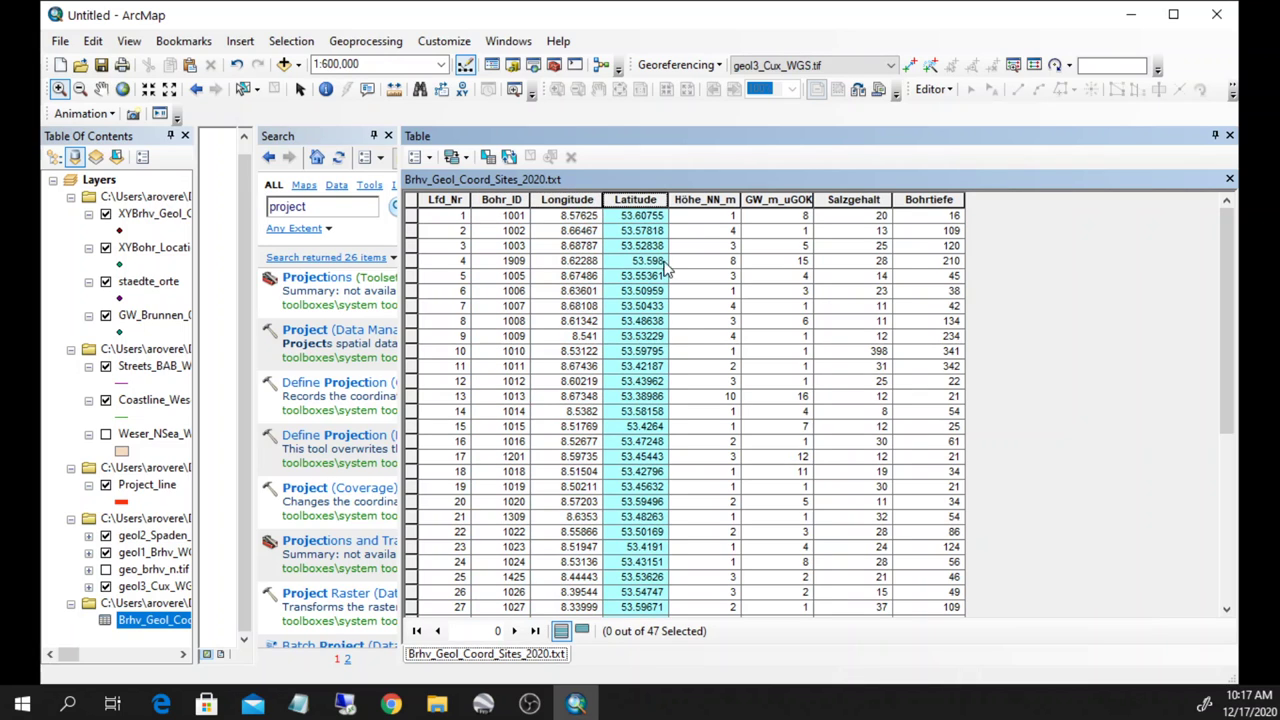
left_click(708, 199)
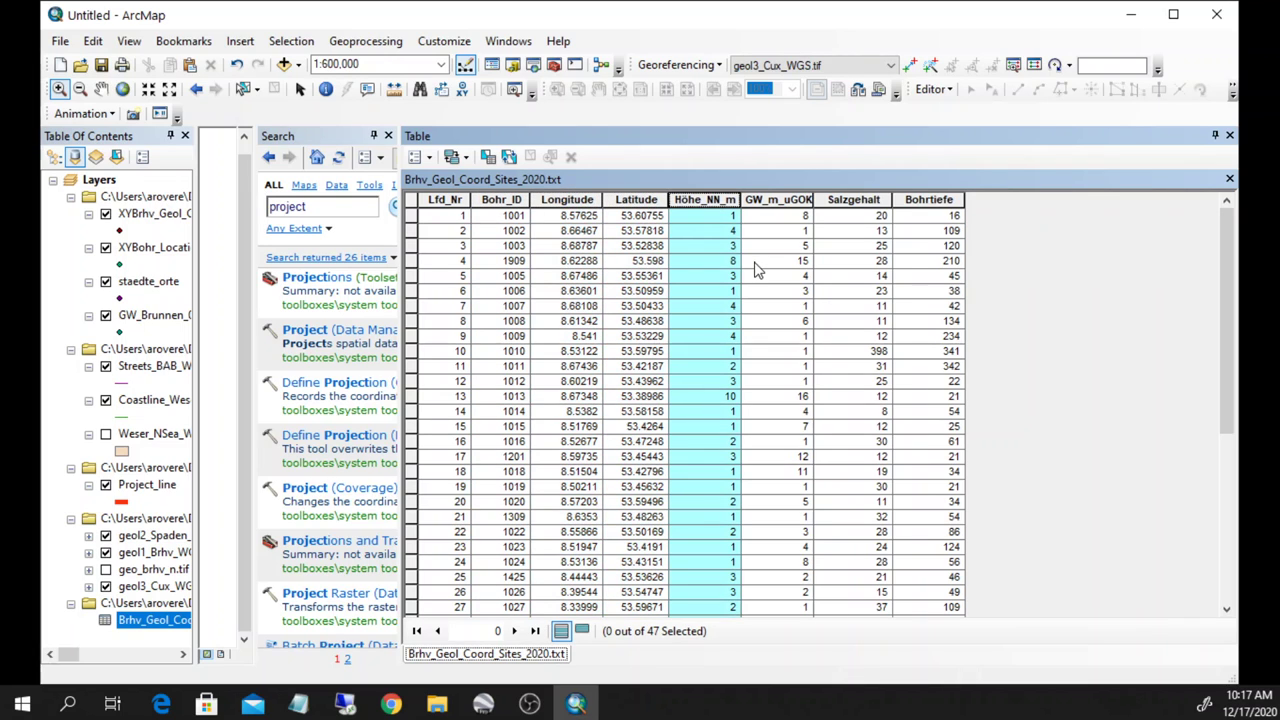
left_click(778, 199)
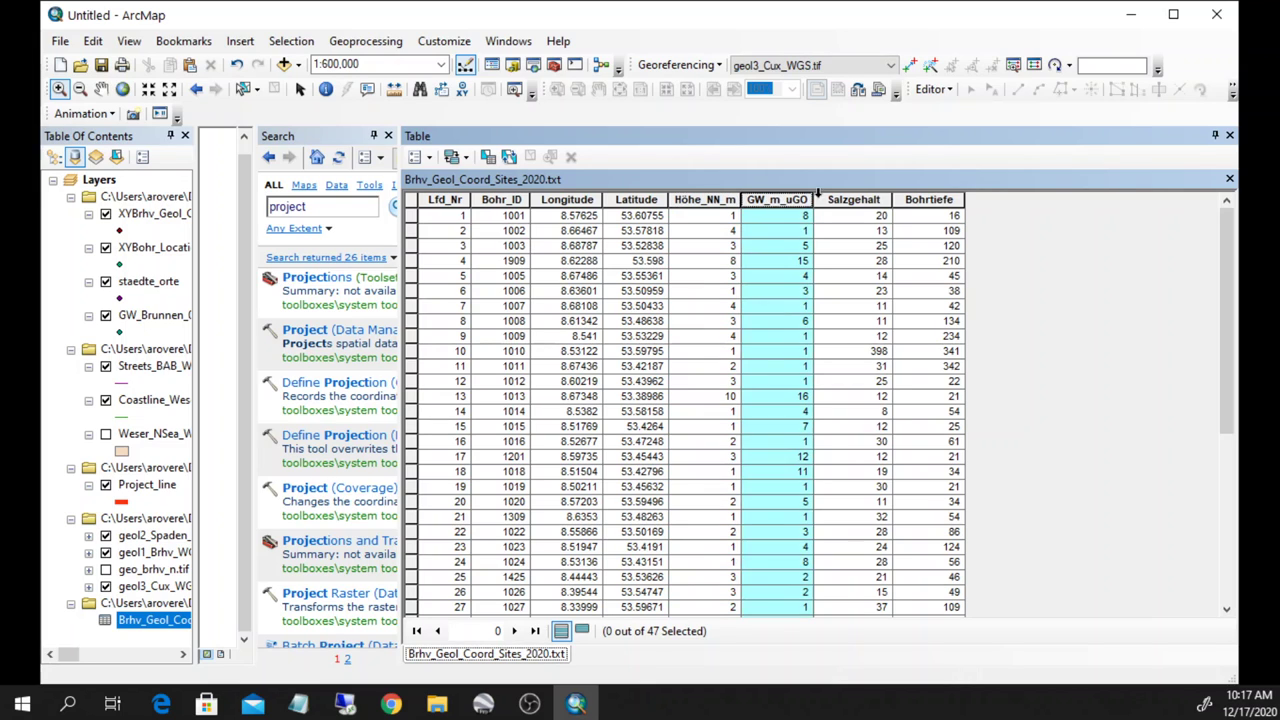
left_click(854, 199)
left_click(938, 199)
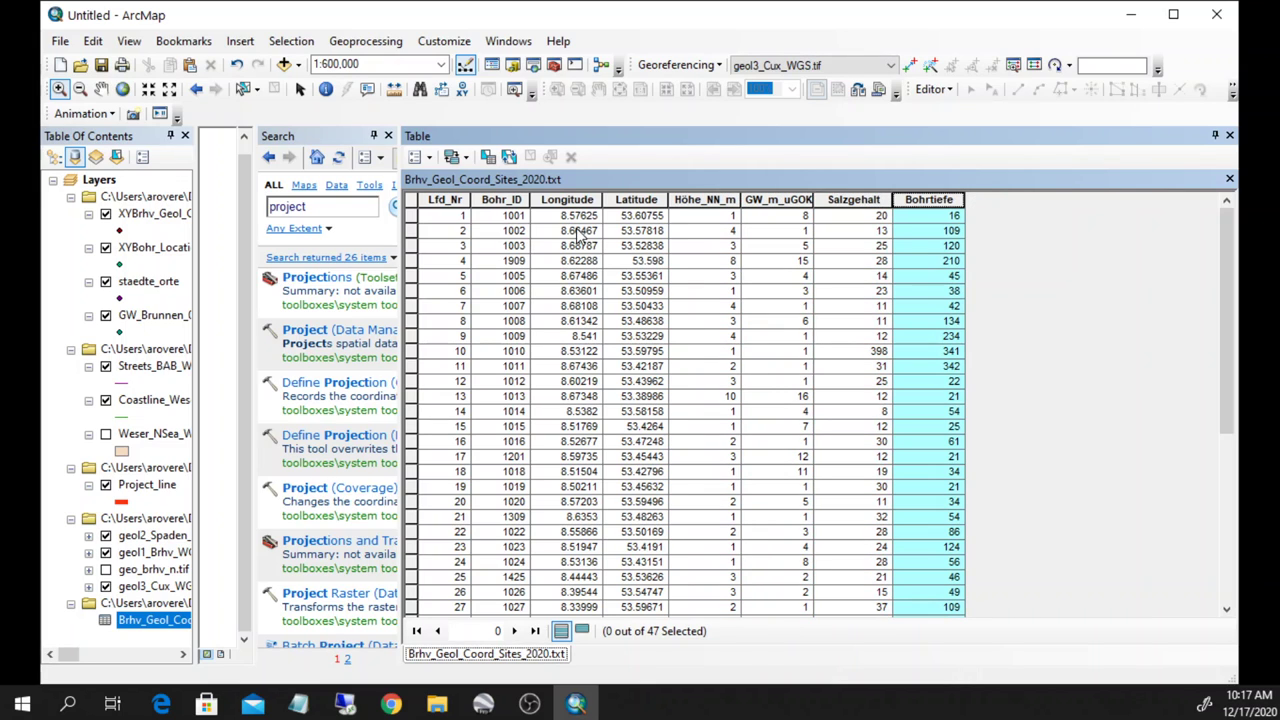
left_click(566, 199)
left_click(638, 199, "ctrl")
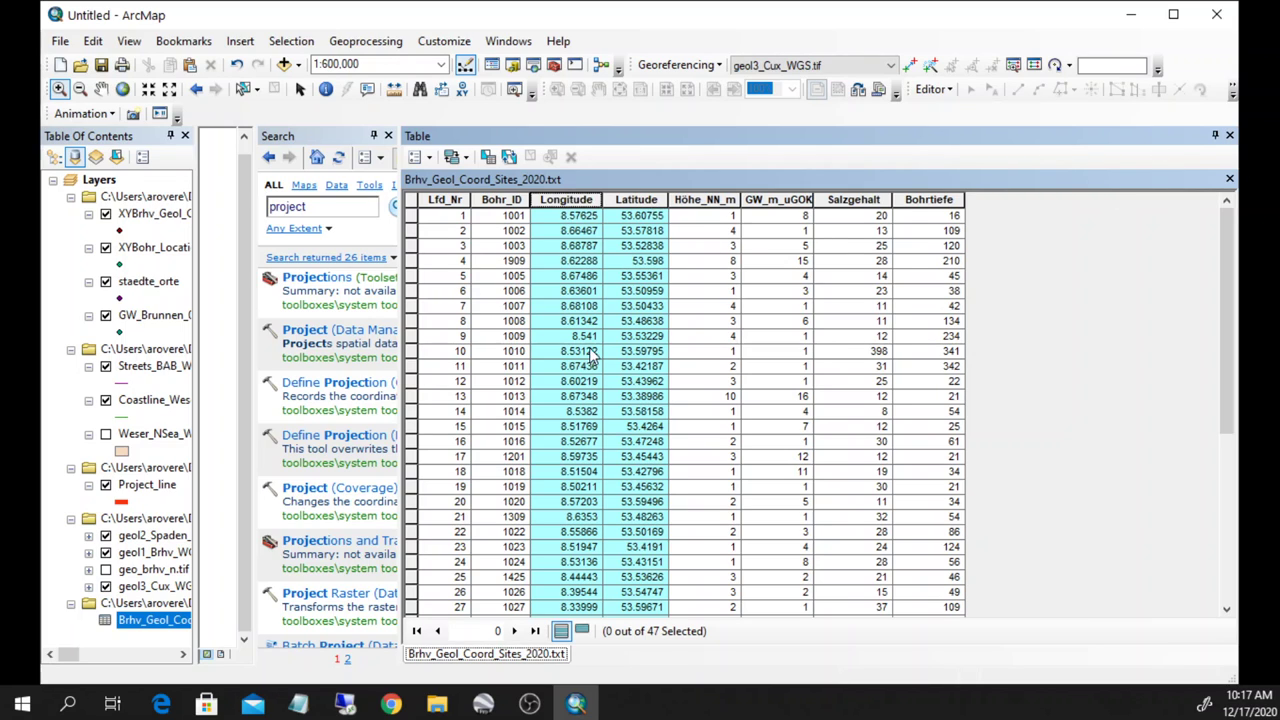
left_click(702, 200)
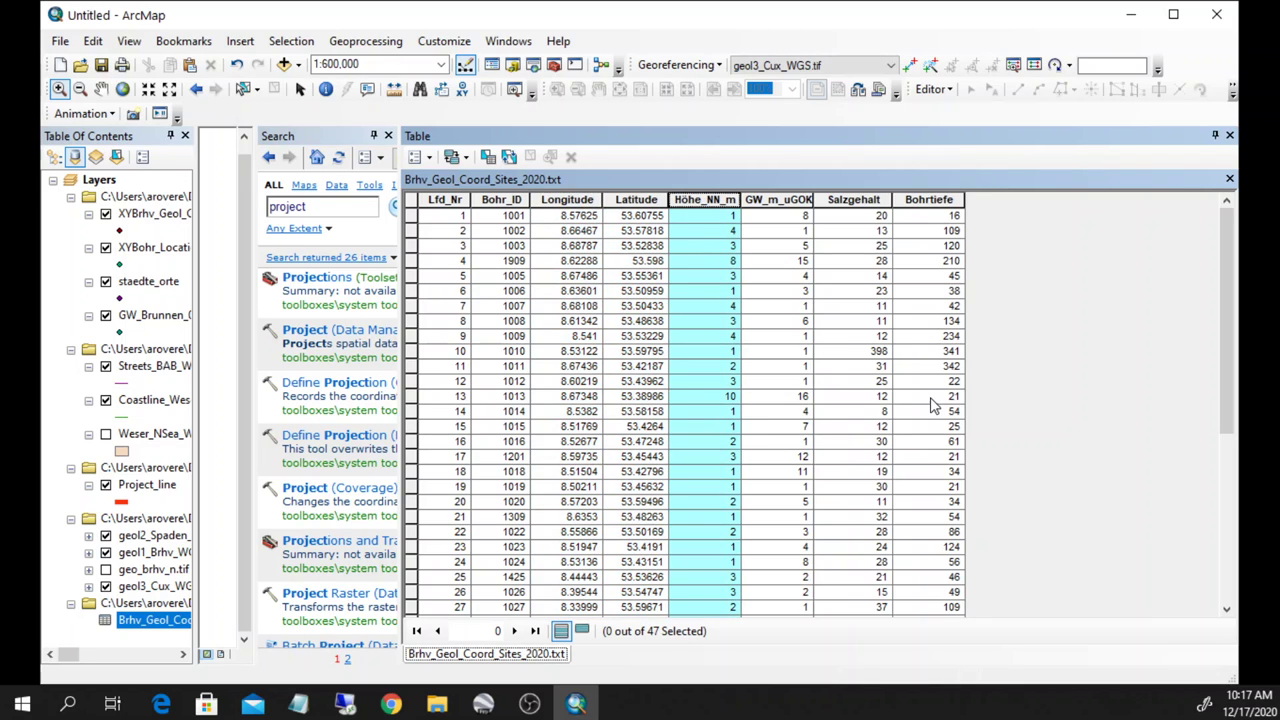
Close the borehole table and open the XYBrhv_Geol_Coord_Sites_2020 attribute table, selecting the Longitude column.
left_click(1230, 136)
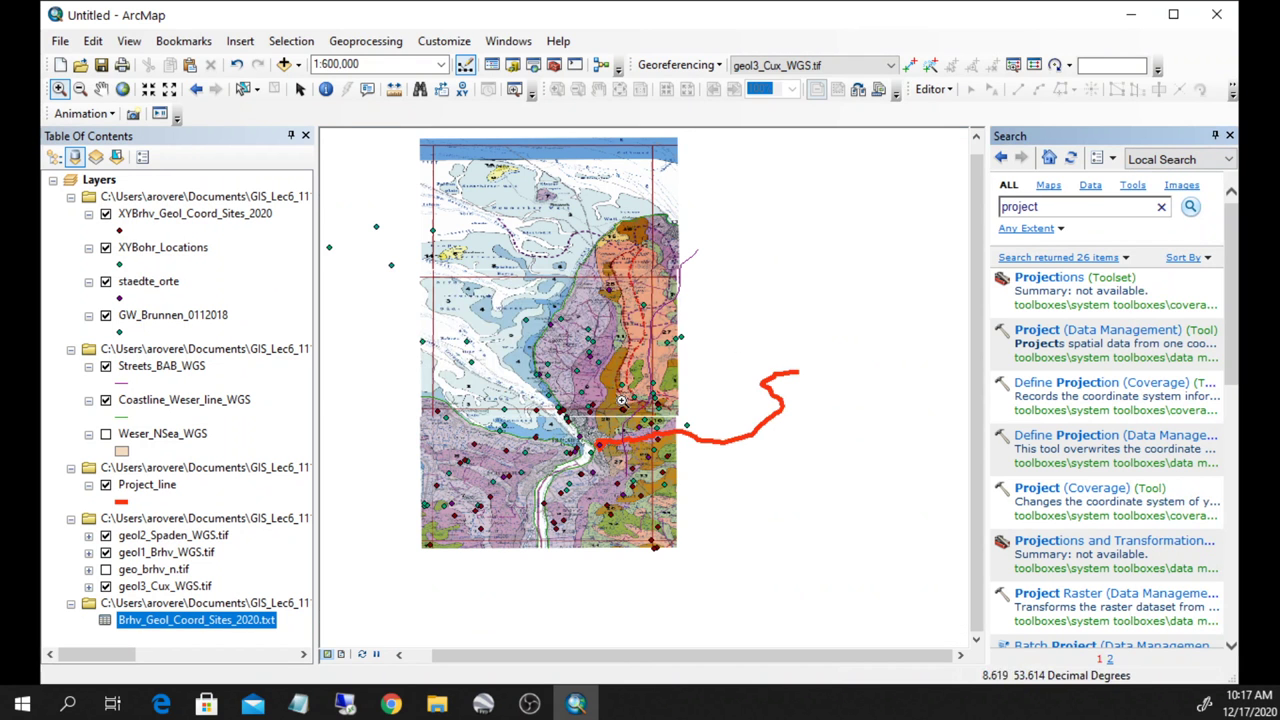
scroll(620, 403, "up", 3)
scroll(557, 375, "down", 3)
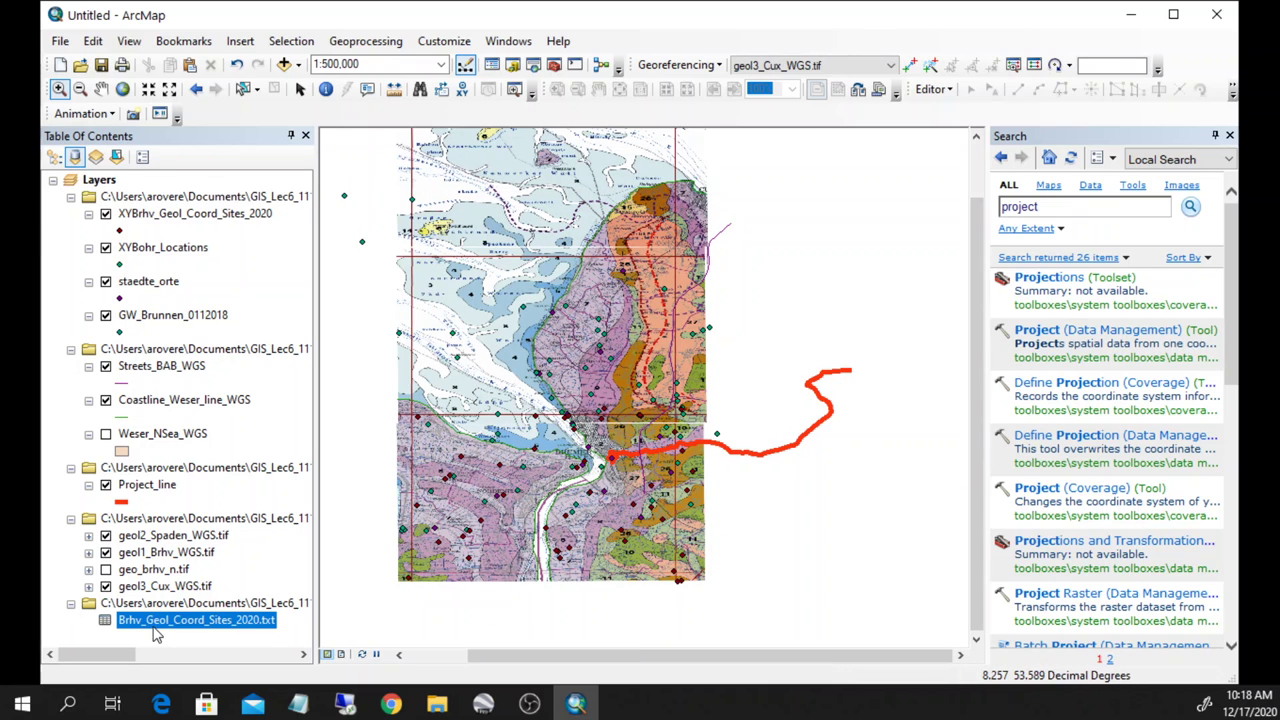
right_click(152, 224)
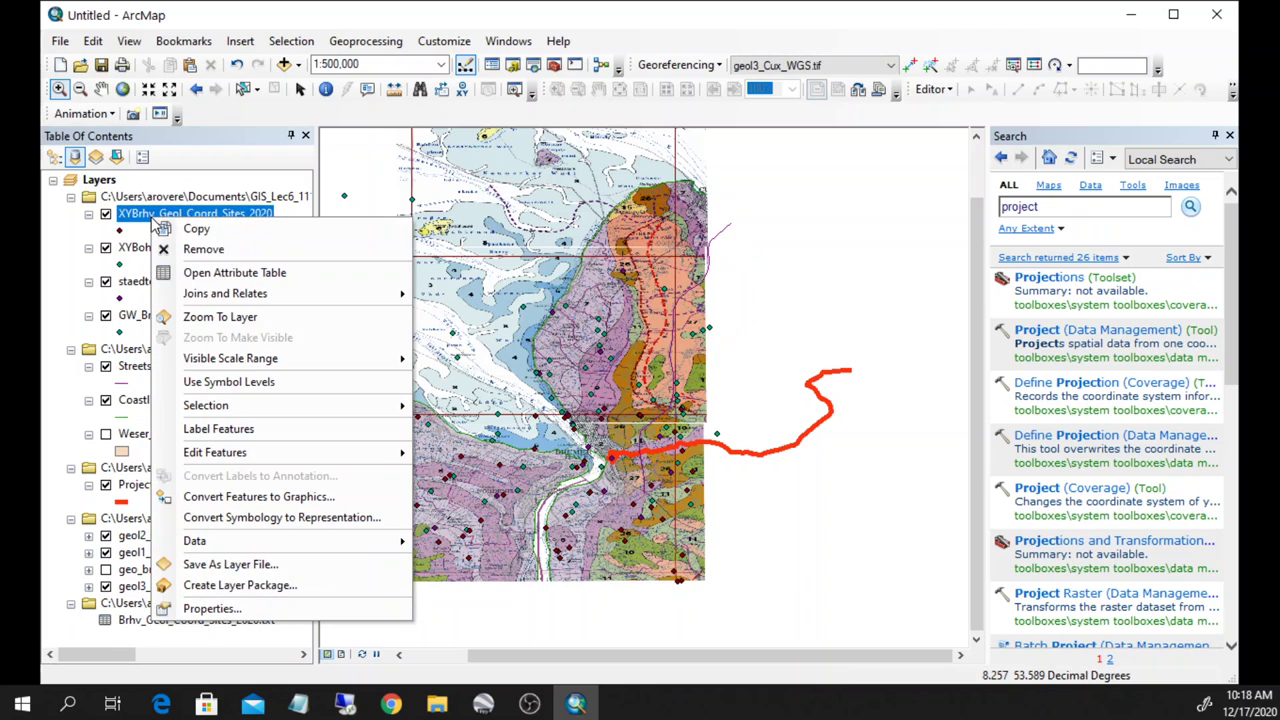
left_click(232, 273)
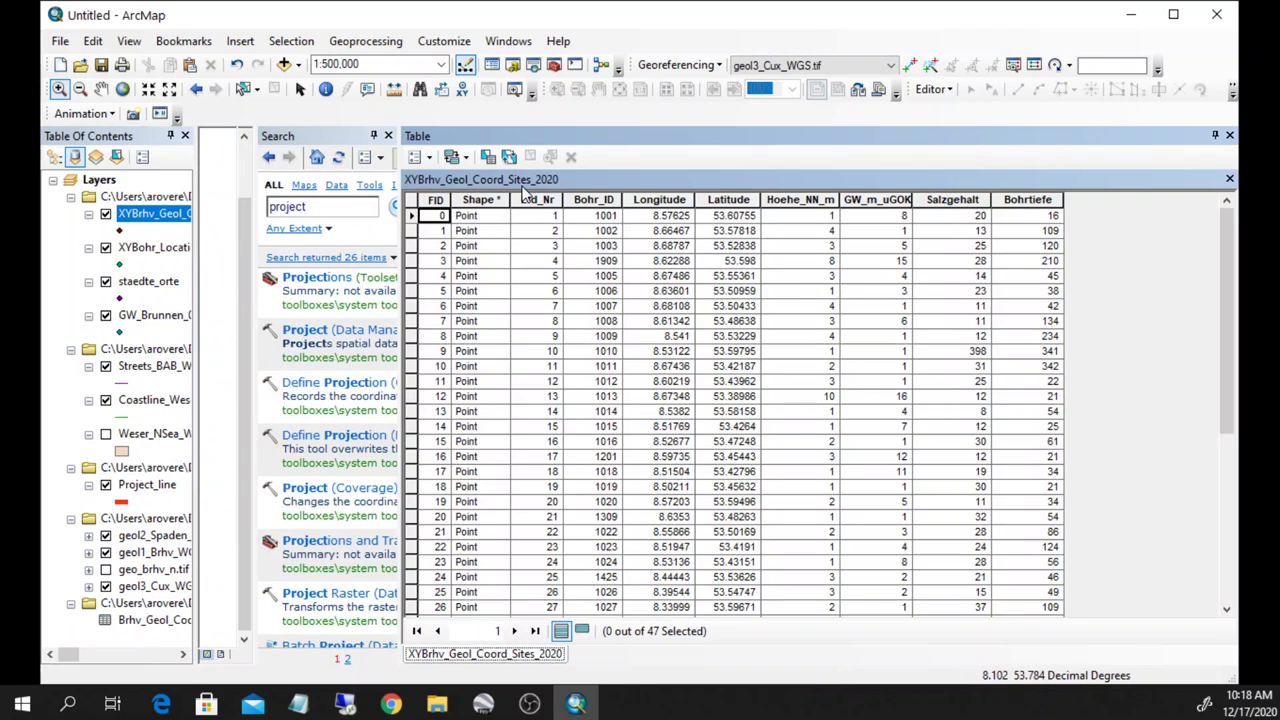
left_click_drag(608, 131, 440, 258)
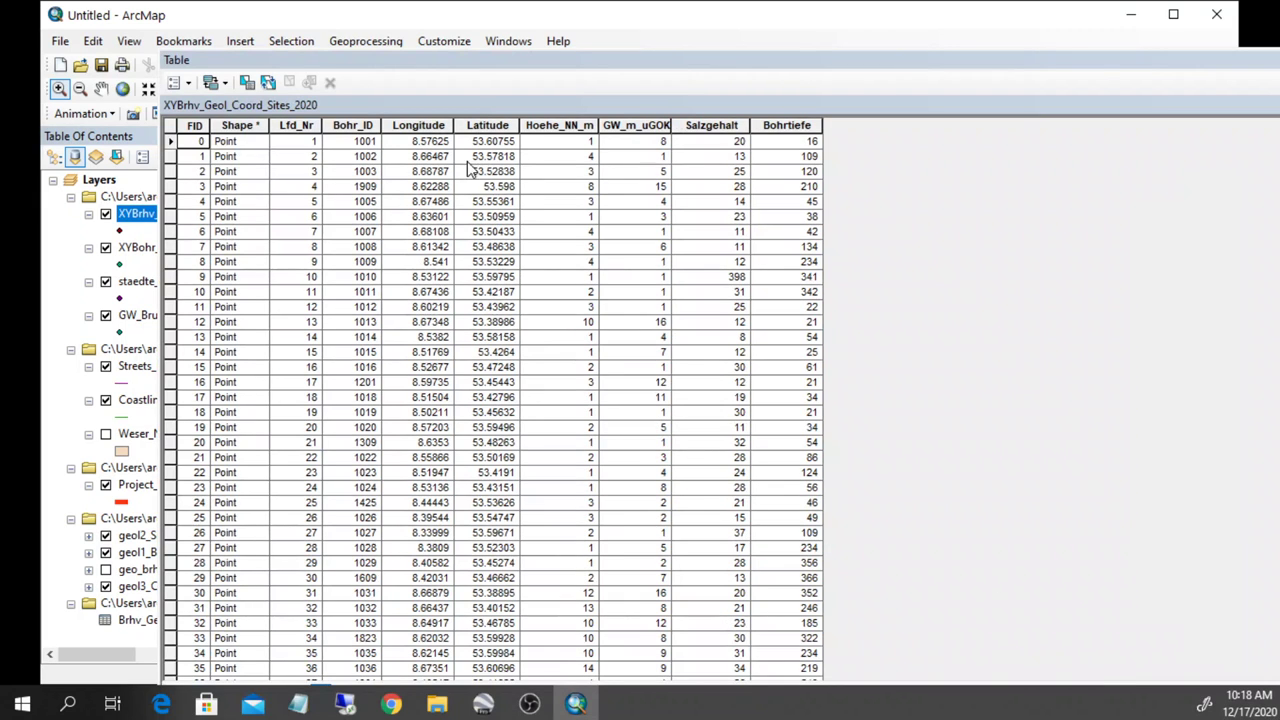
left_click(405, 122)
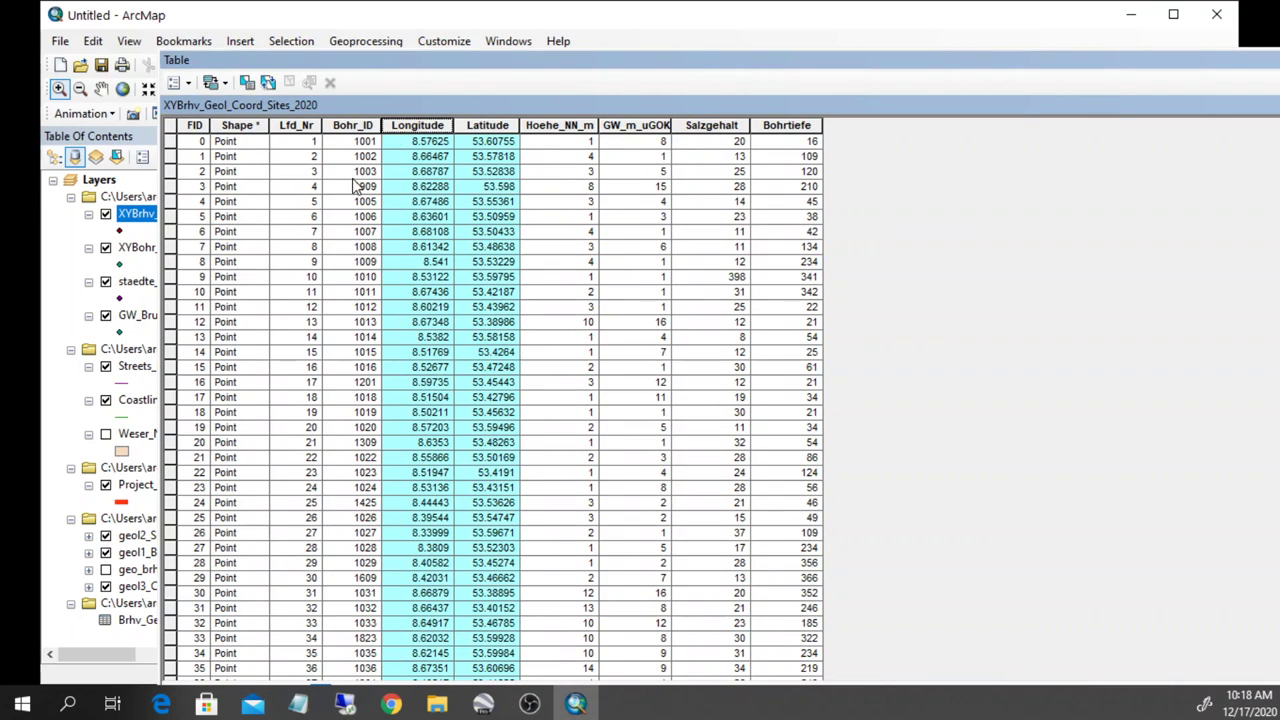
Undock, re-dock and shrink the attribute table window so the map shows.
mouse_move(1188, 66)
left_mouse_down()
mouse_move(902, 53)
mouse_move(1136, 57)
mouse_move(1178, 79)
left_mouse_up()
double_click(1046, 138)
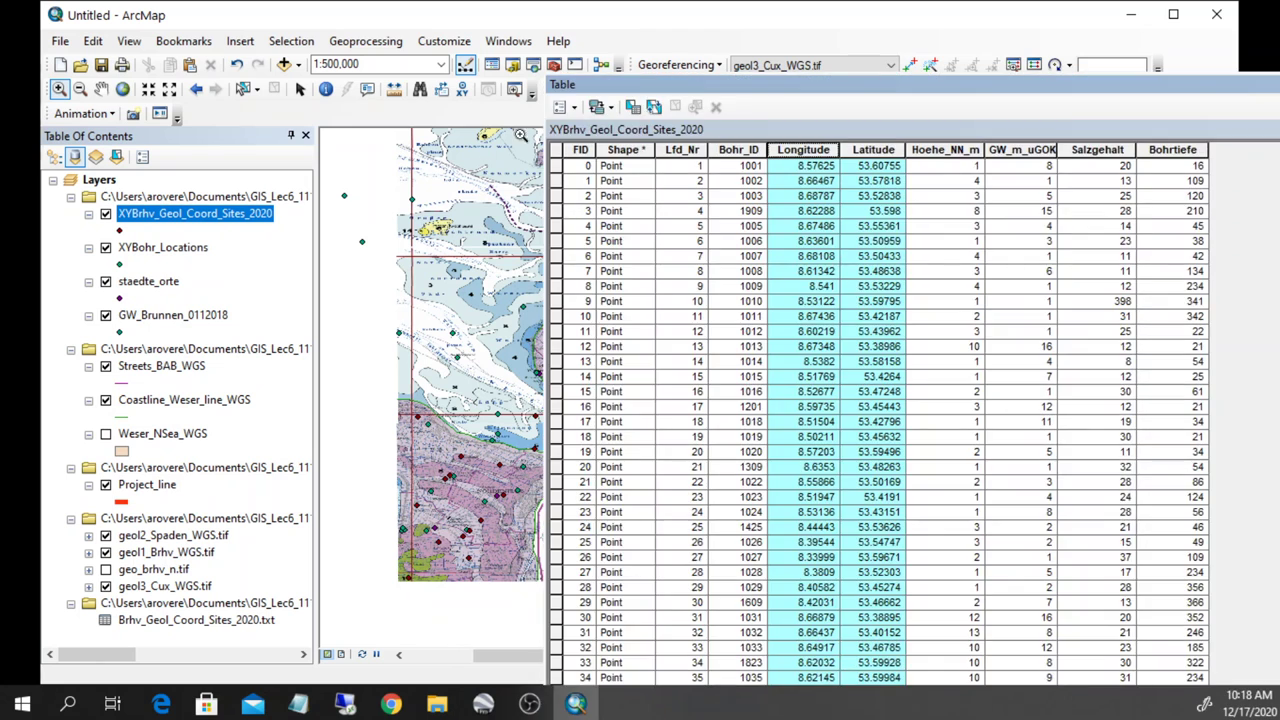
left_click_drag(541, 110, 707, 110)
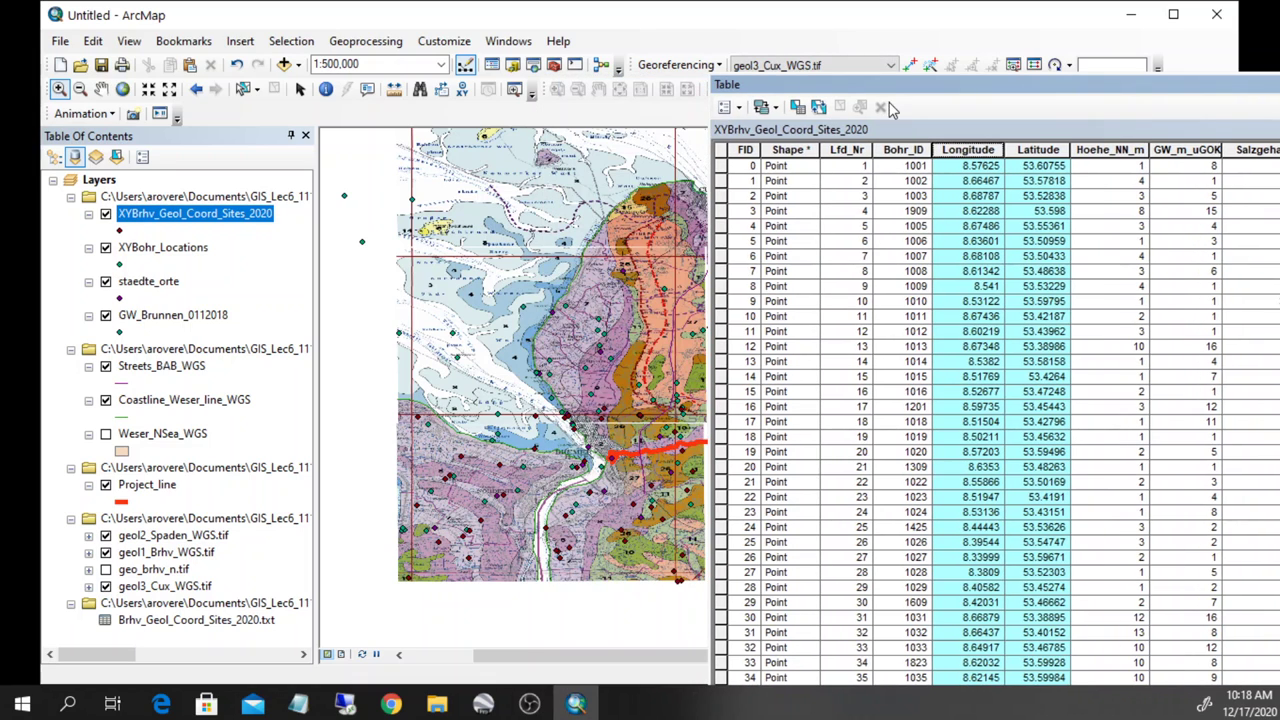
double_click(893, 90)
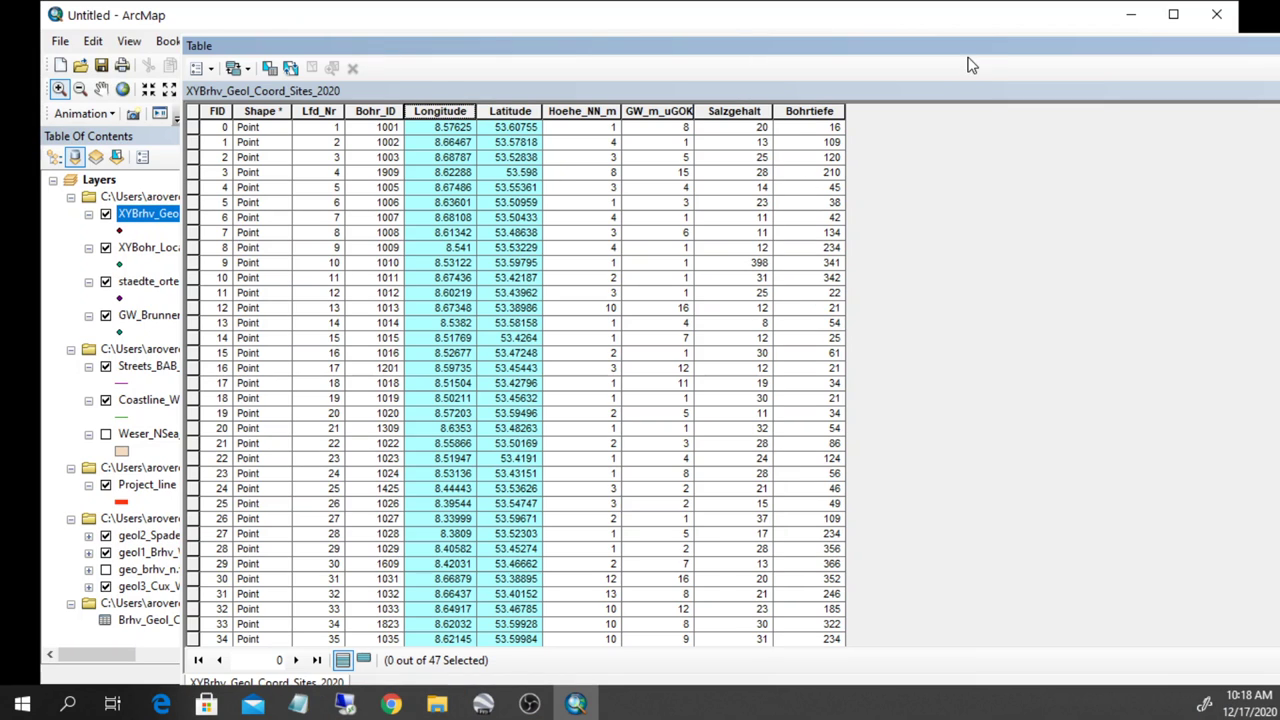
left_click_drag(964, 53, 715, 77)
left_click_drag(966, 79, 1040, 108)
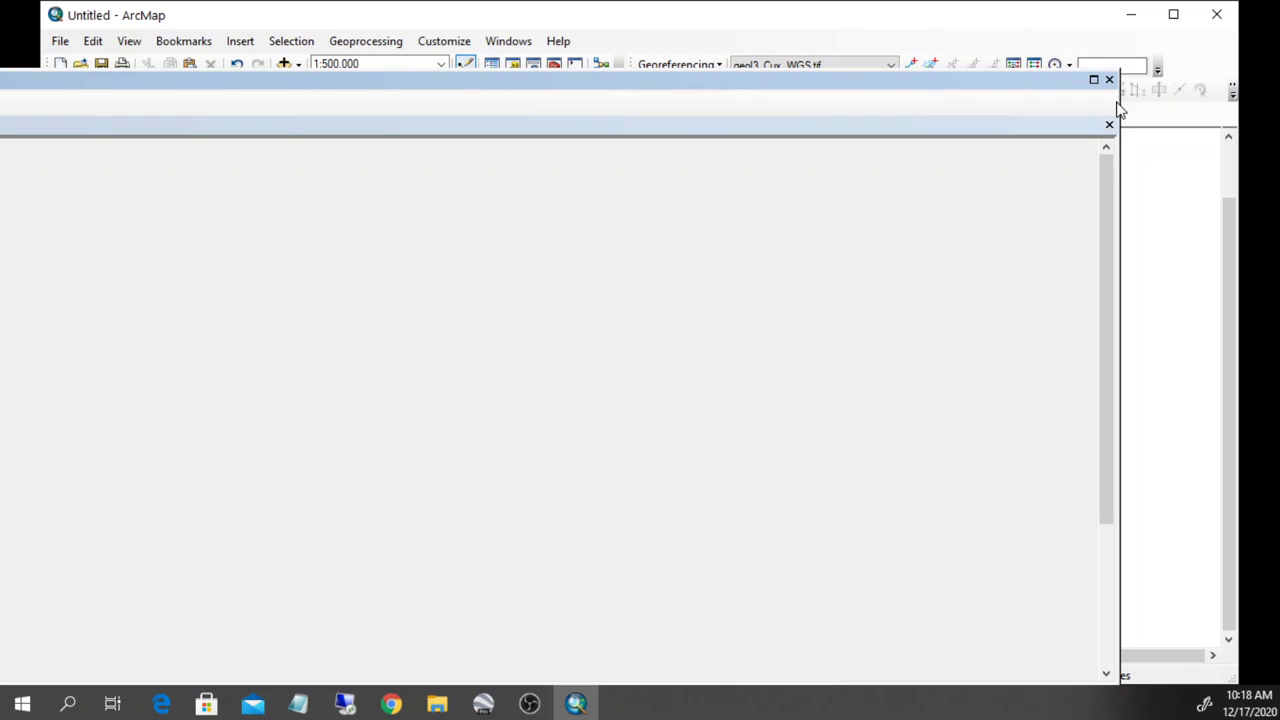
left_click_drag(1122, 108, 208, 118)
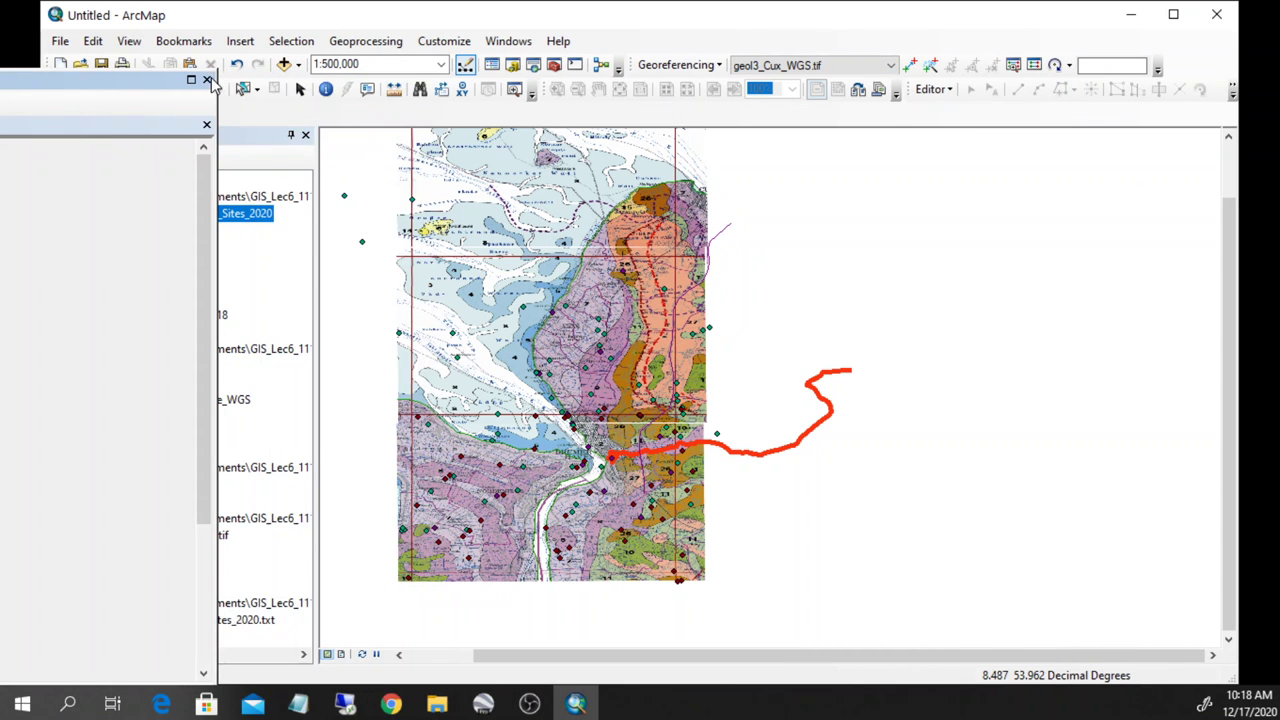
Close the empty panel and remove the four selected point layers down to GW_Brunnen_0112018.
left_click(206, 78)
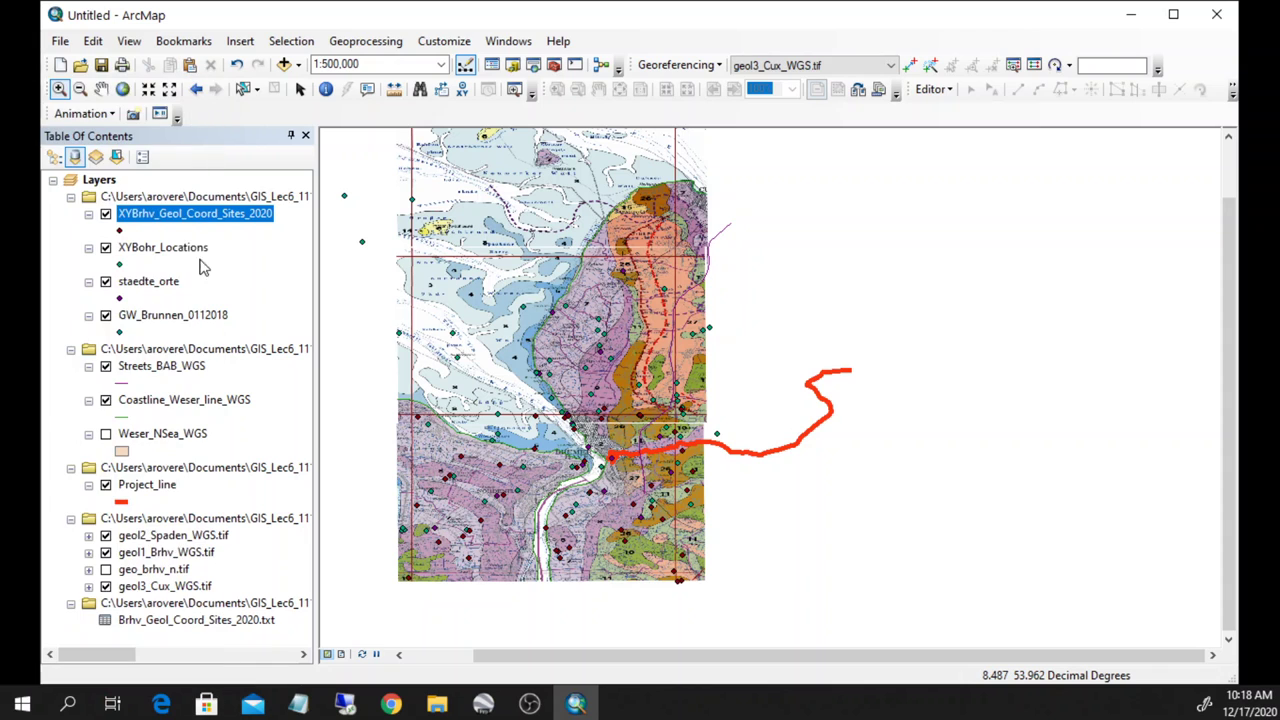
left_click(172, 318, "shift")
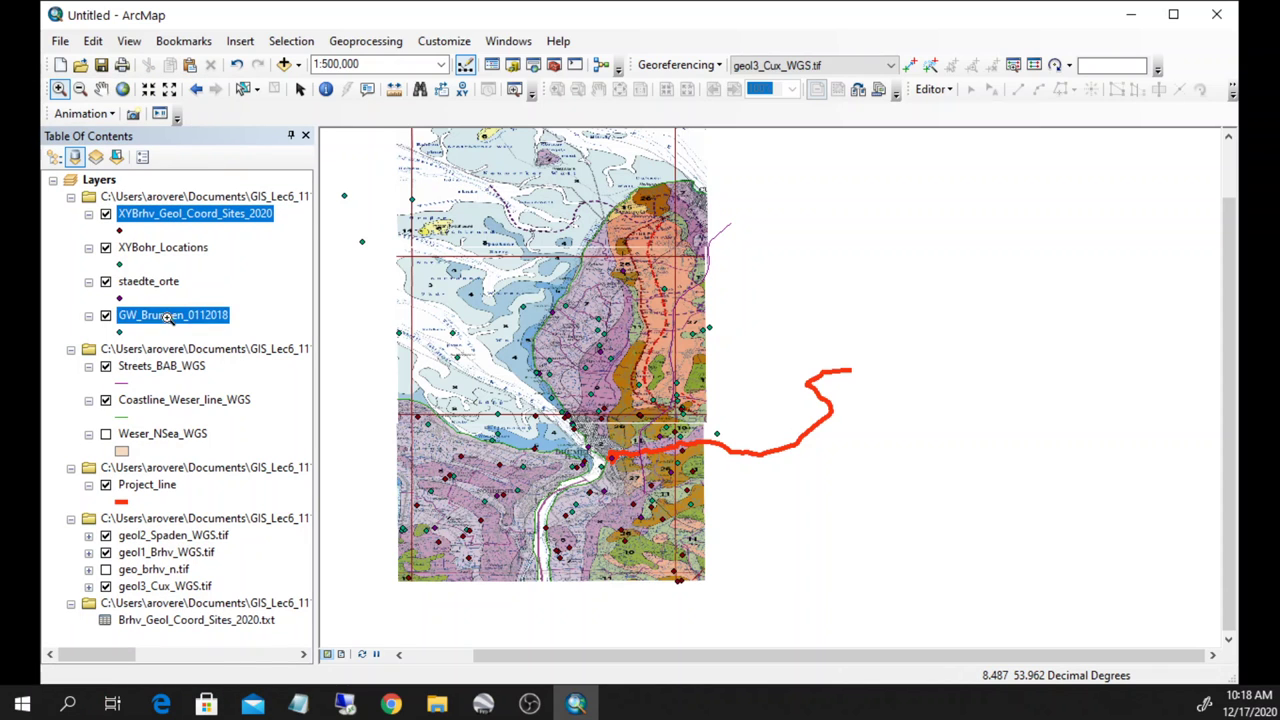
right_click(175, 320)
left_click(222, 349)
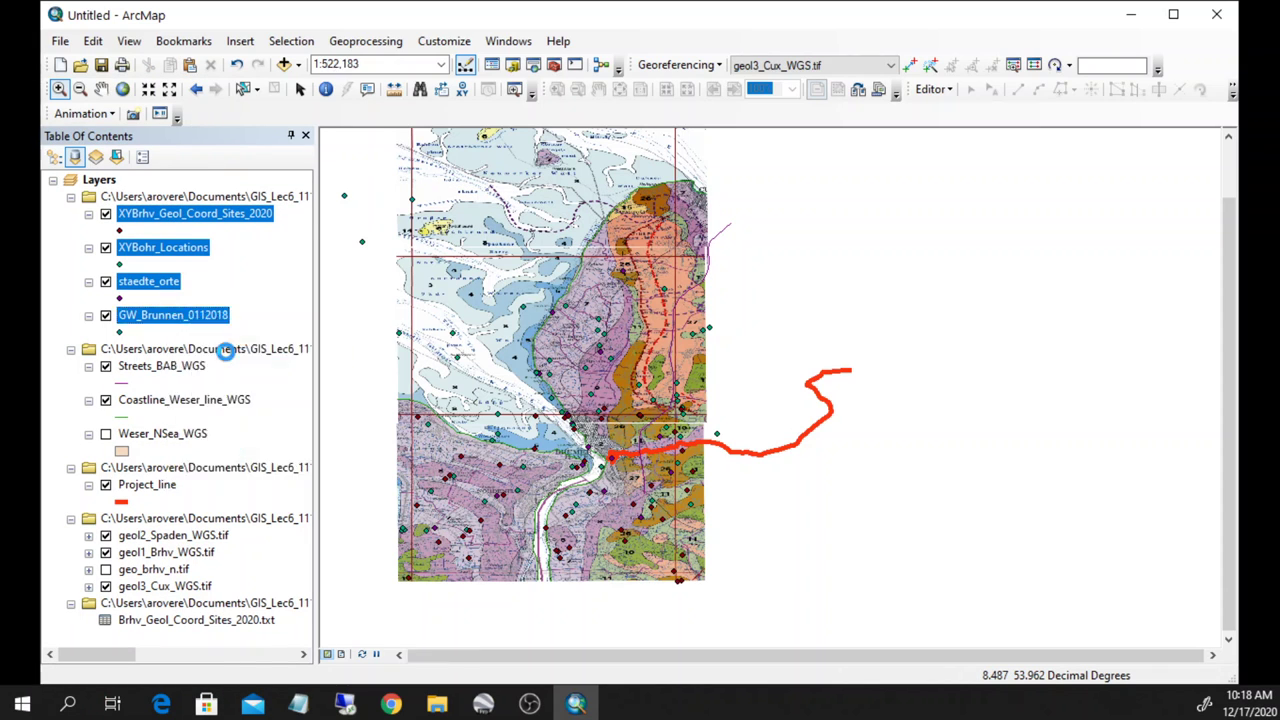
Select the Brhv_Geol_Coord_Sites_2020.txt table and bring up its context menu.
left_click(166, 502)
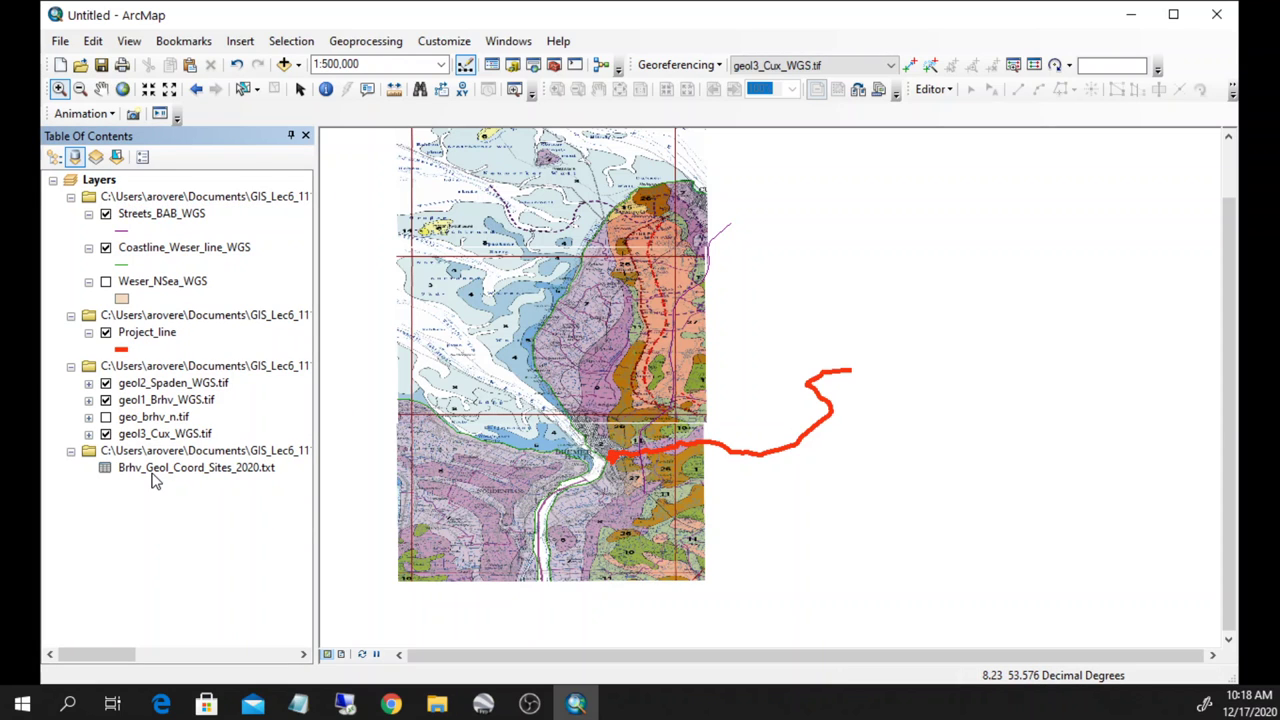
left_click(155, 470)
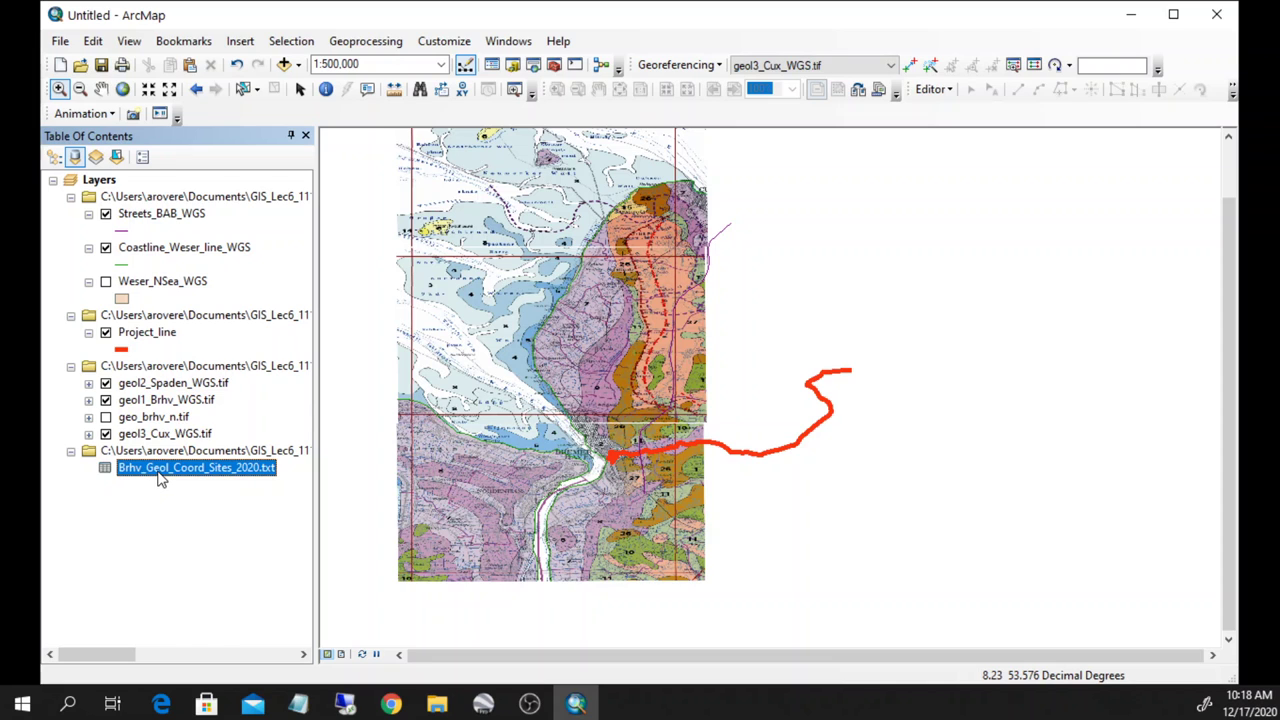
right_click(160, 478)
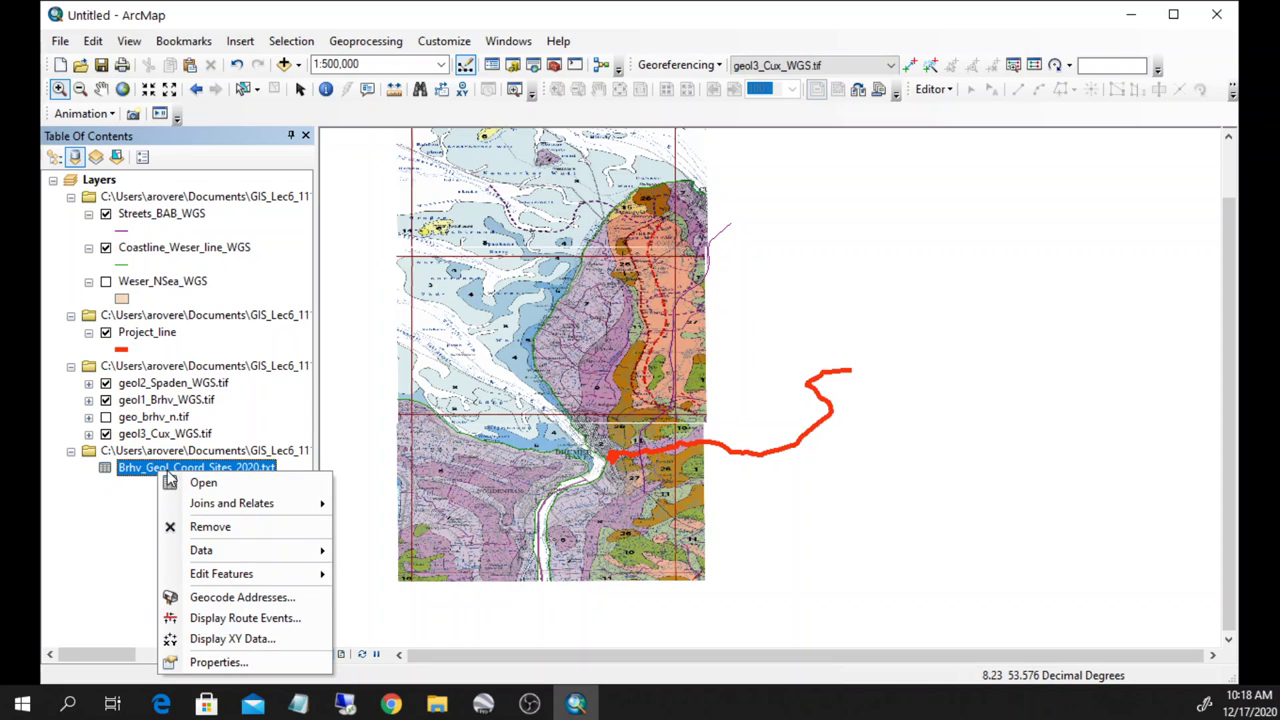
In Display XY Data, set Longitude as the X field and Höhe_NN_m as Z.
left_click(259, 636)
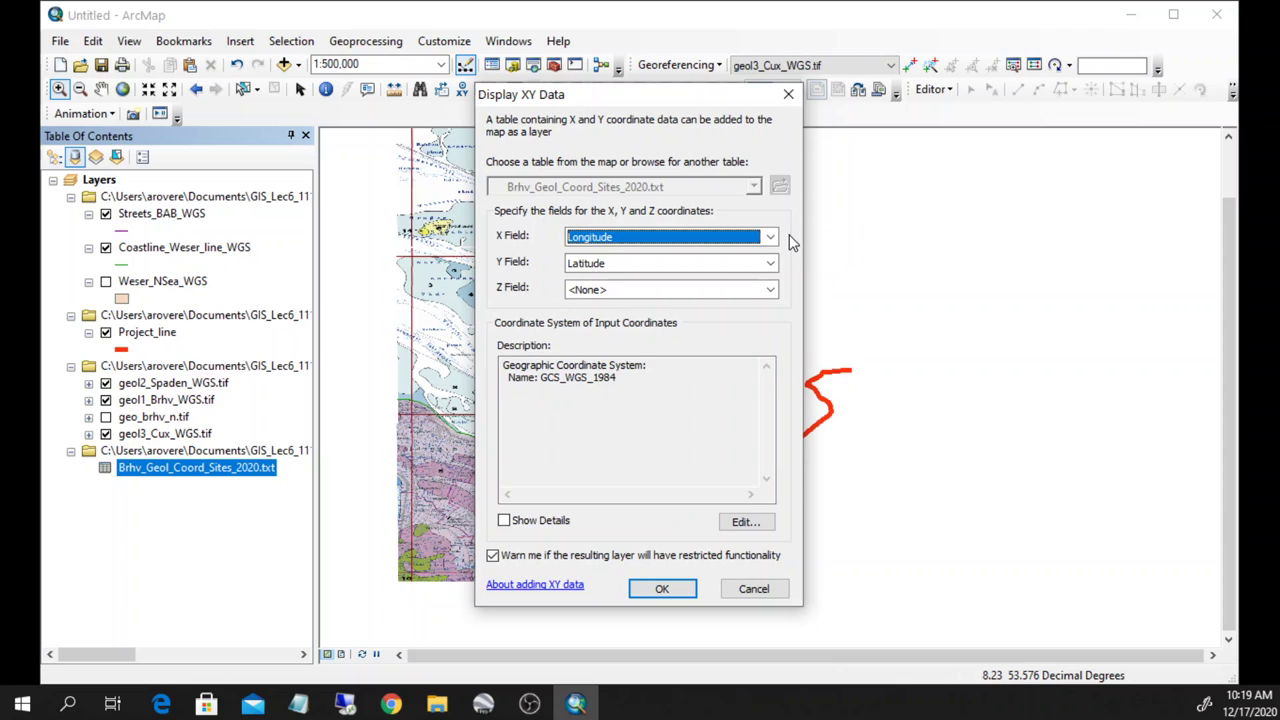
left_click(770, 238)
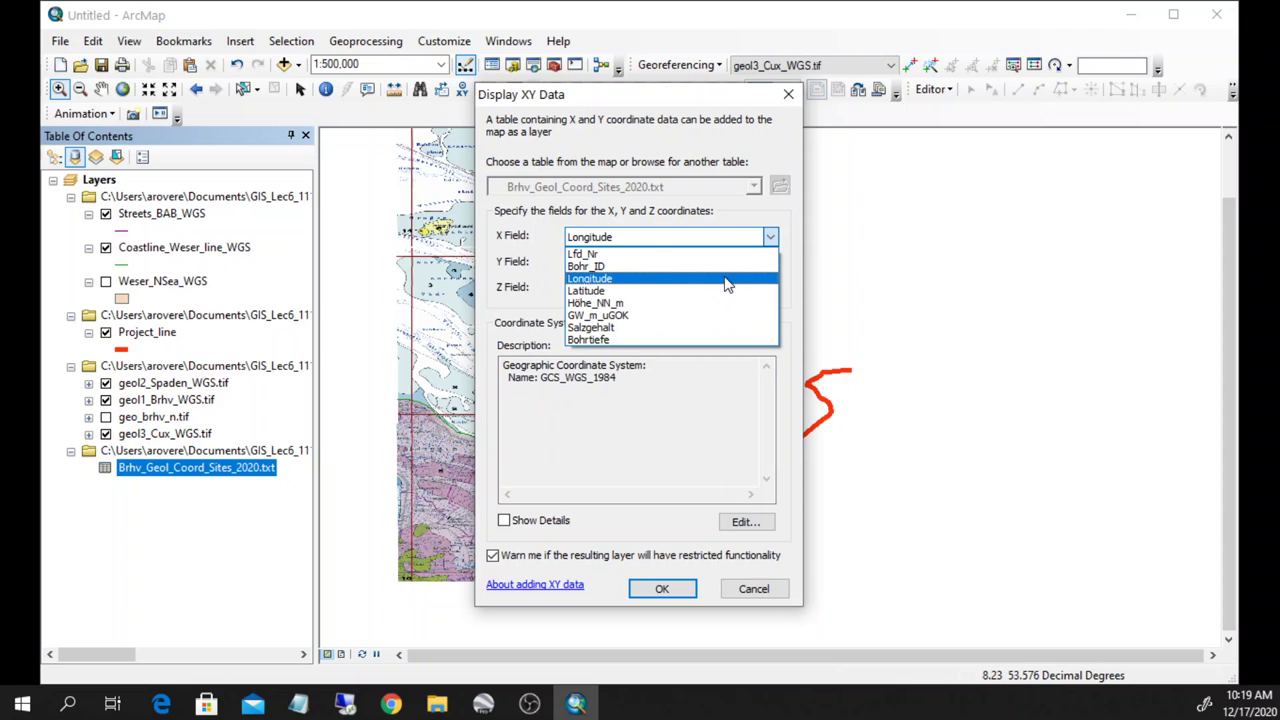
left_click(727, 280)
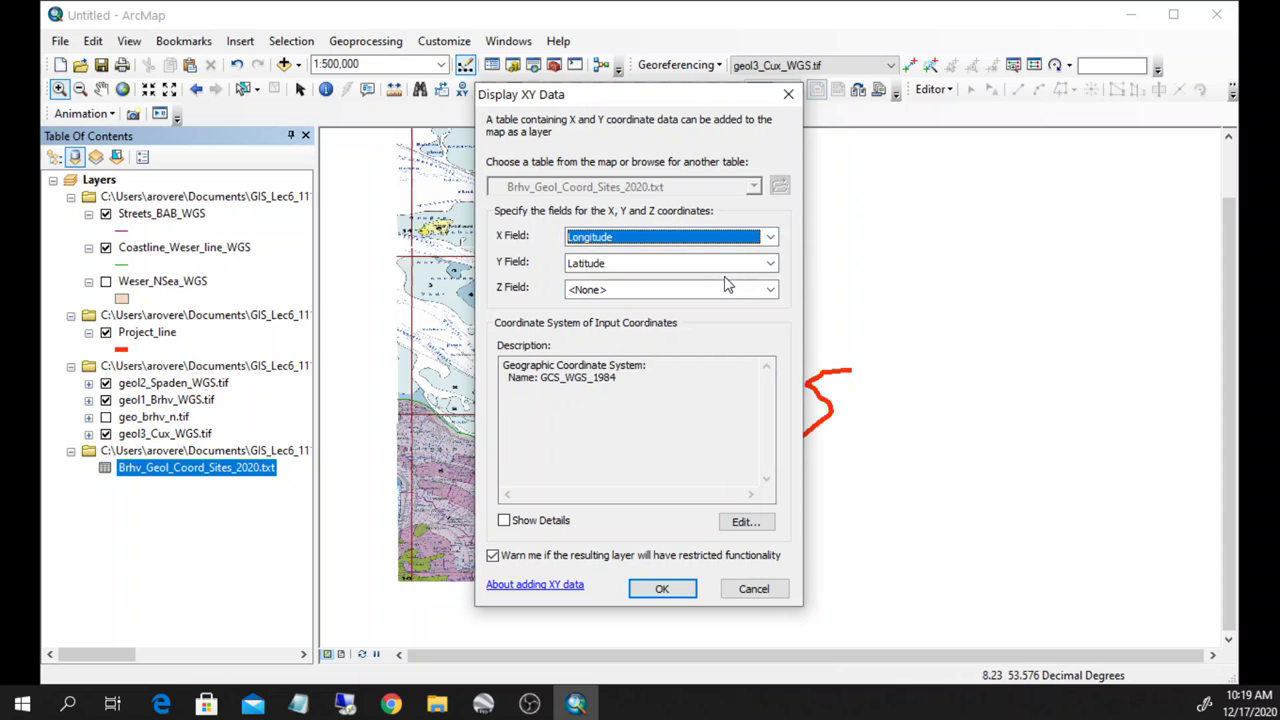
left_click(601, 296)
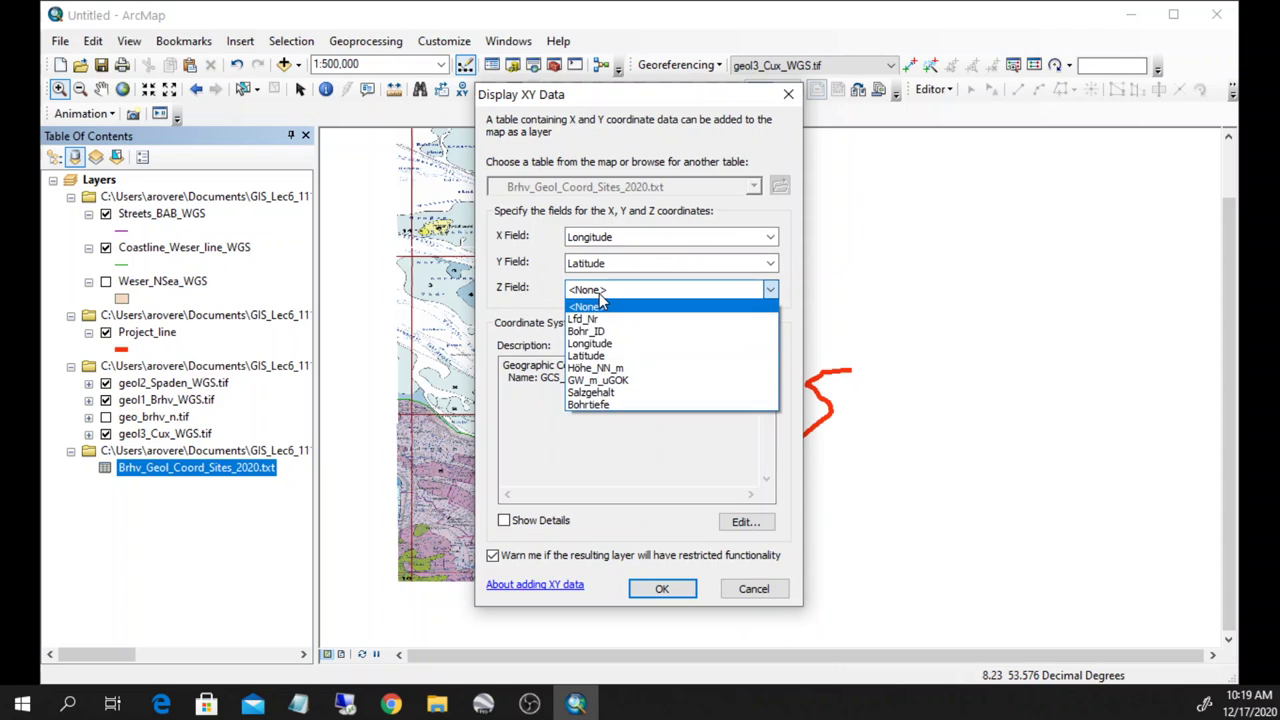
left_click(652, 370)
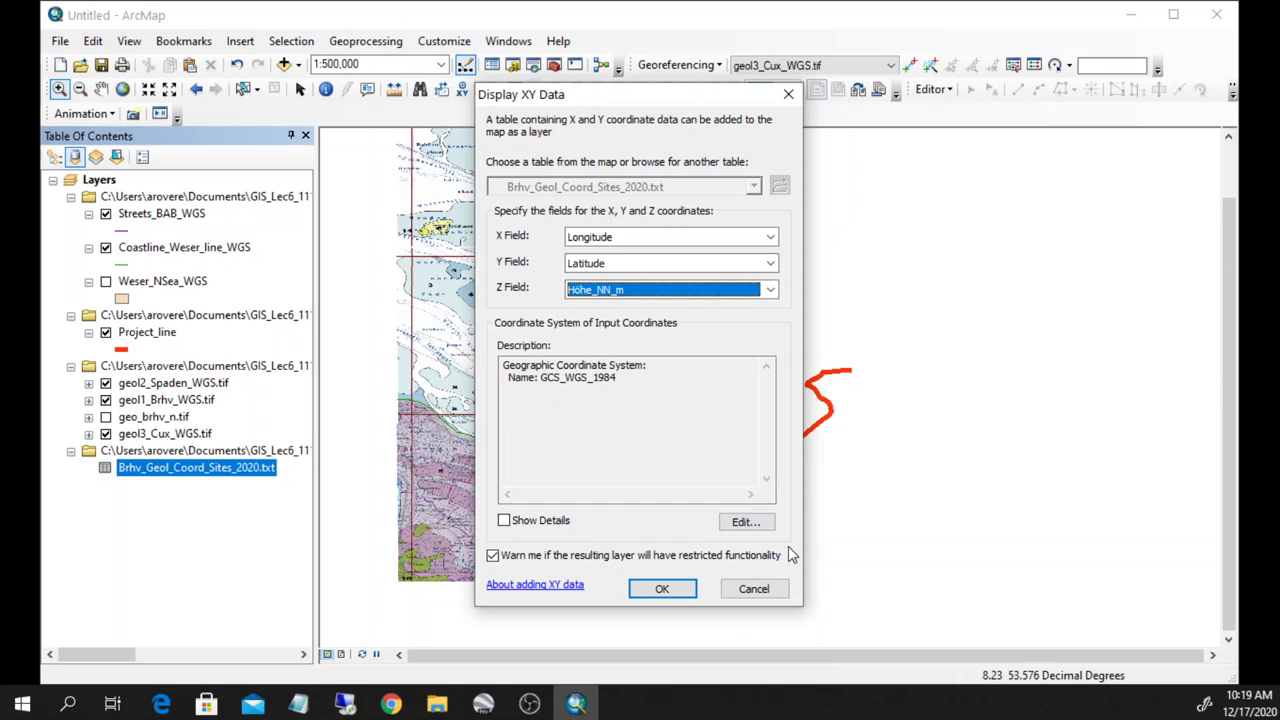
Confirm GCS_WGS_1984 and add the Events layer, accepting the Object-ID warning.
left_click(744, 522)
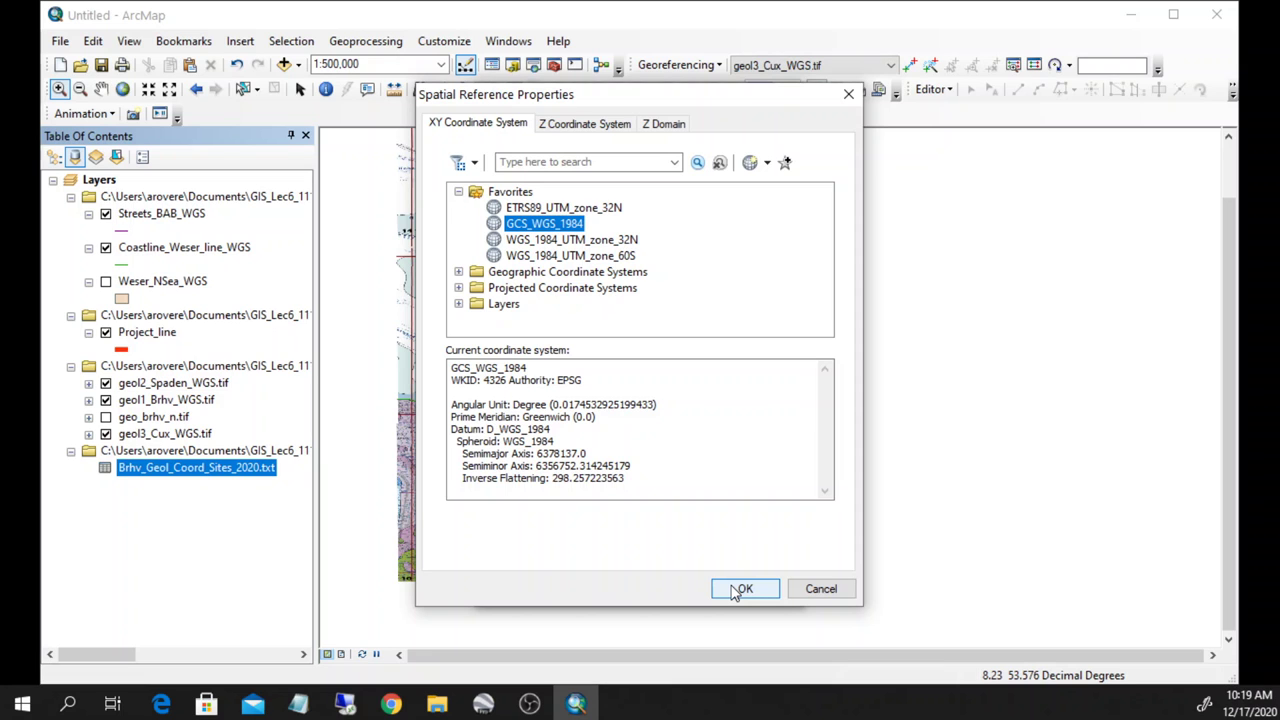
left_click(742, 589)
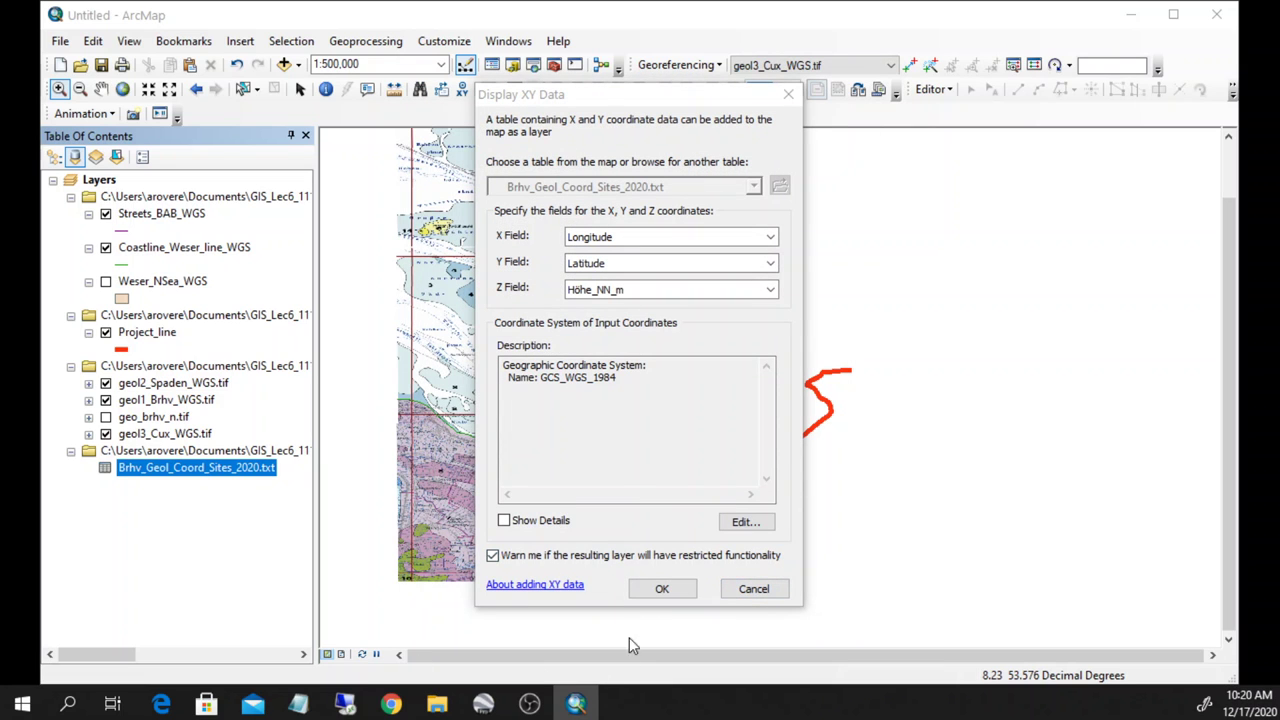
left_click(660, 590)
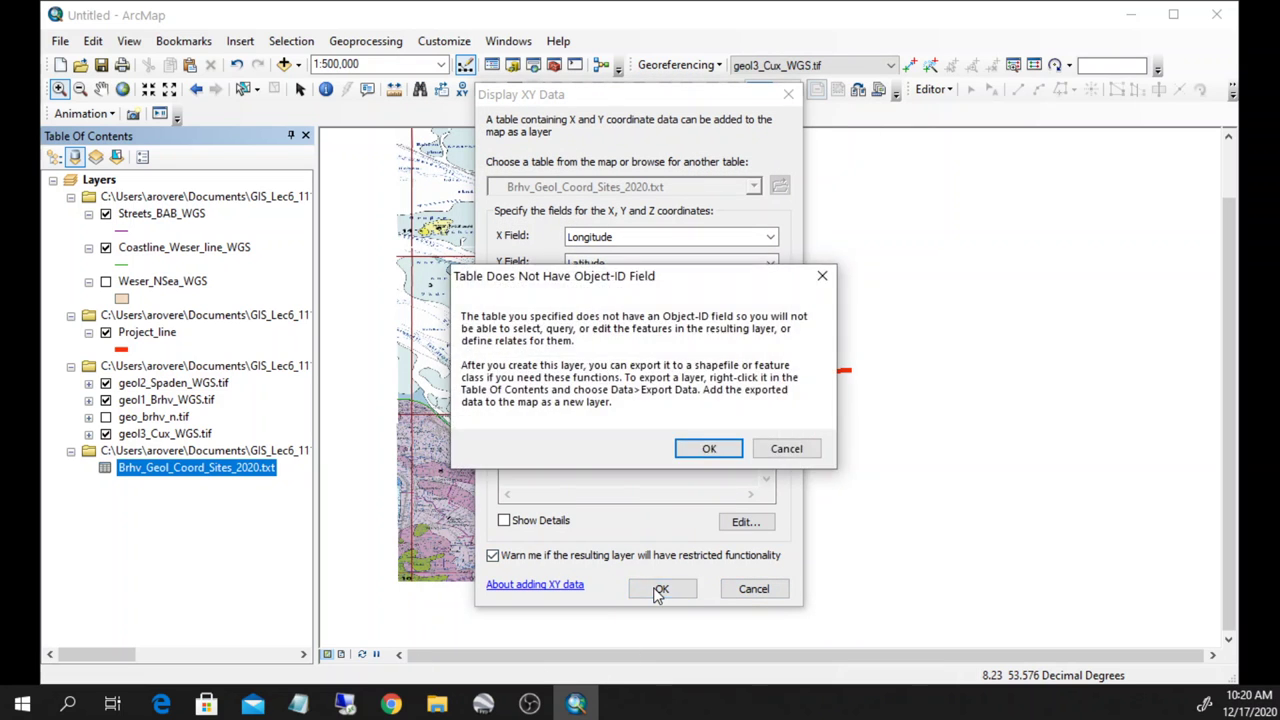
left_click(712, 451)
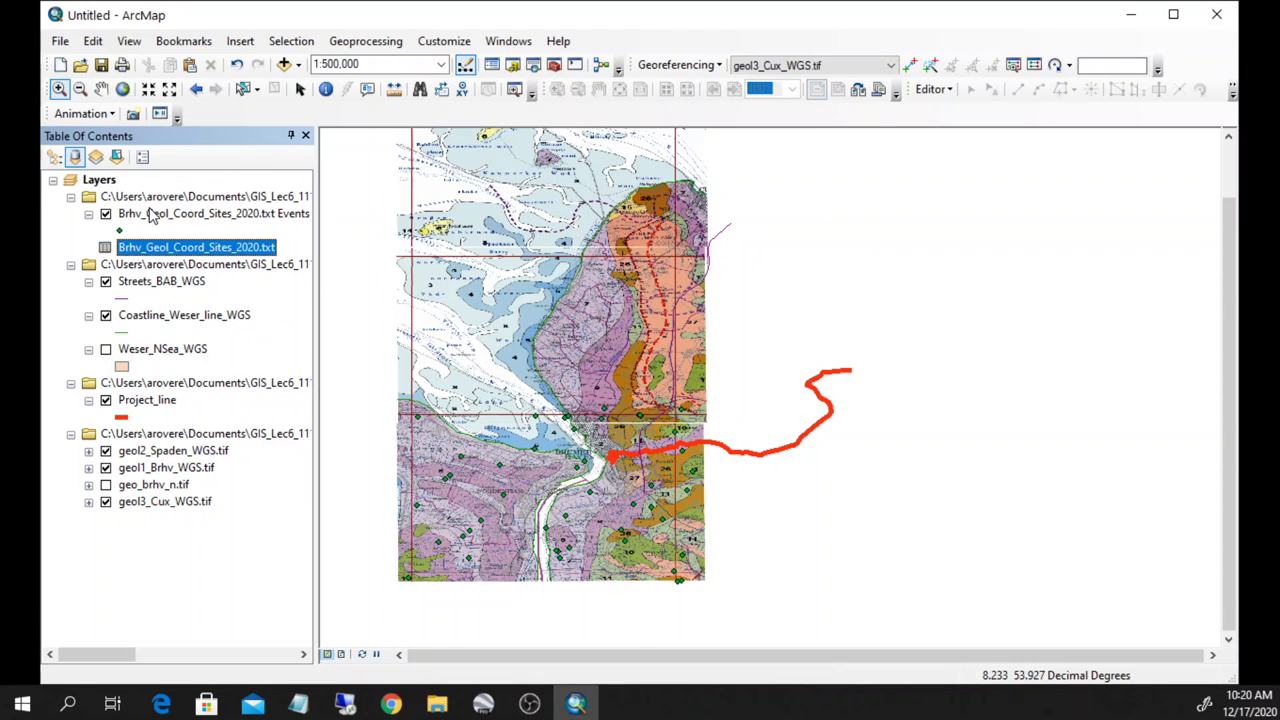
Select the Events layer and zoom the map in around Bremerhaven.
left_click(150, 215)
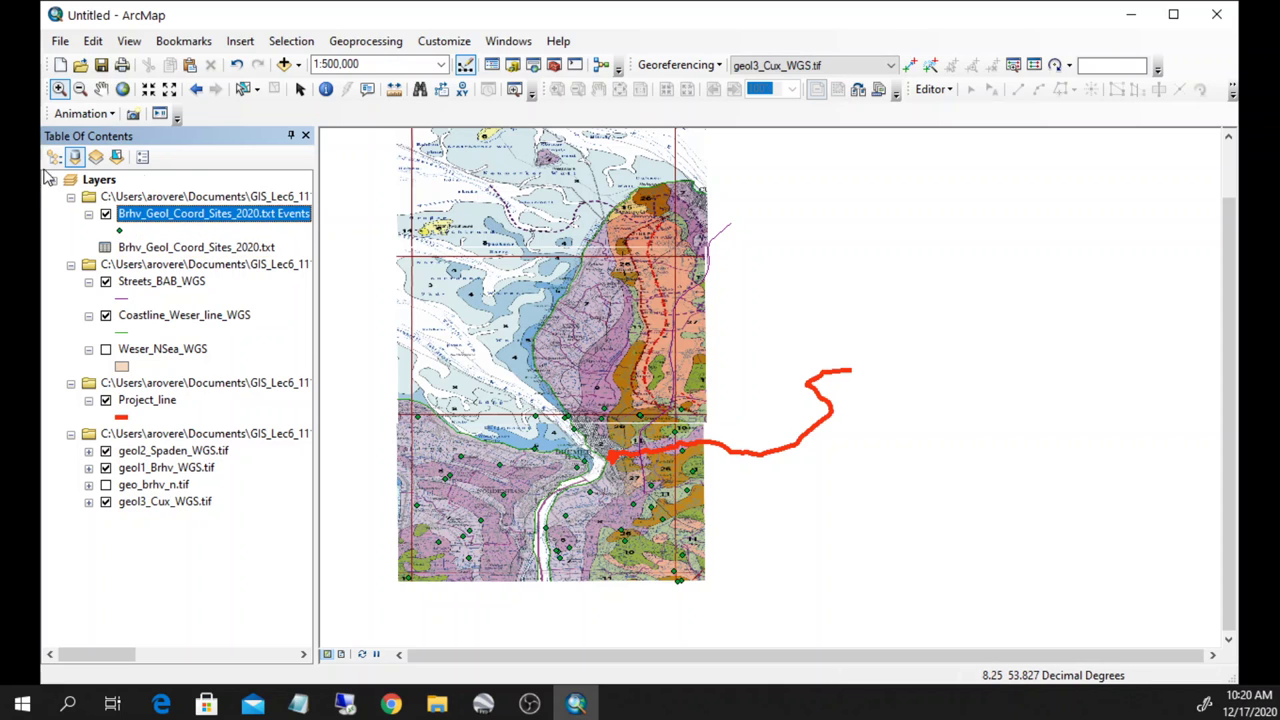
left_click(147, 250)
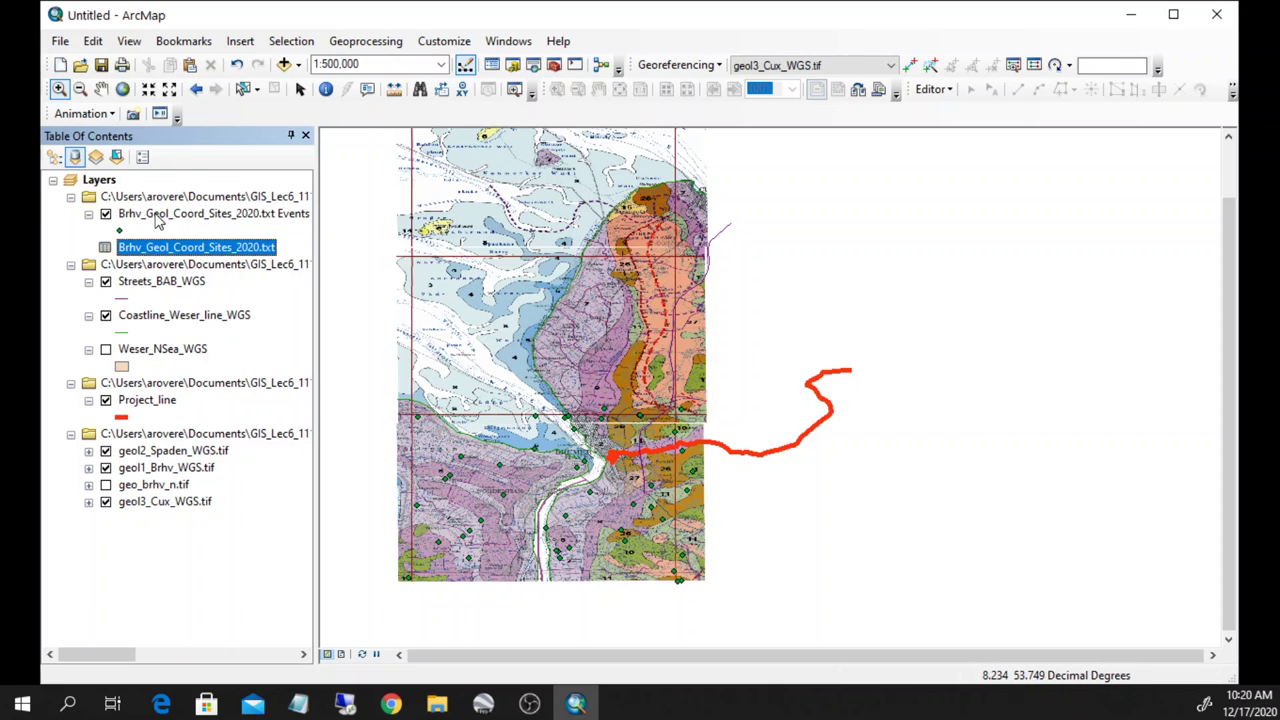
left_click(155, 218)
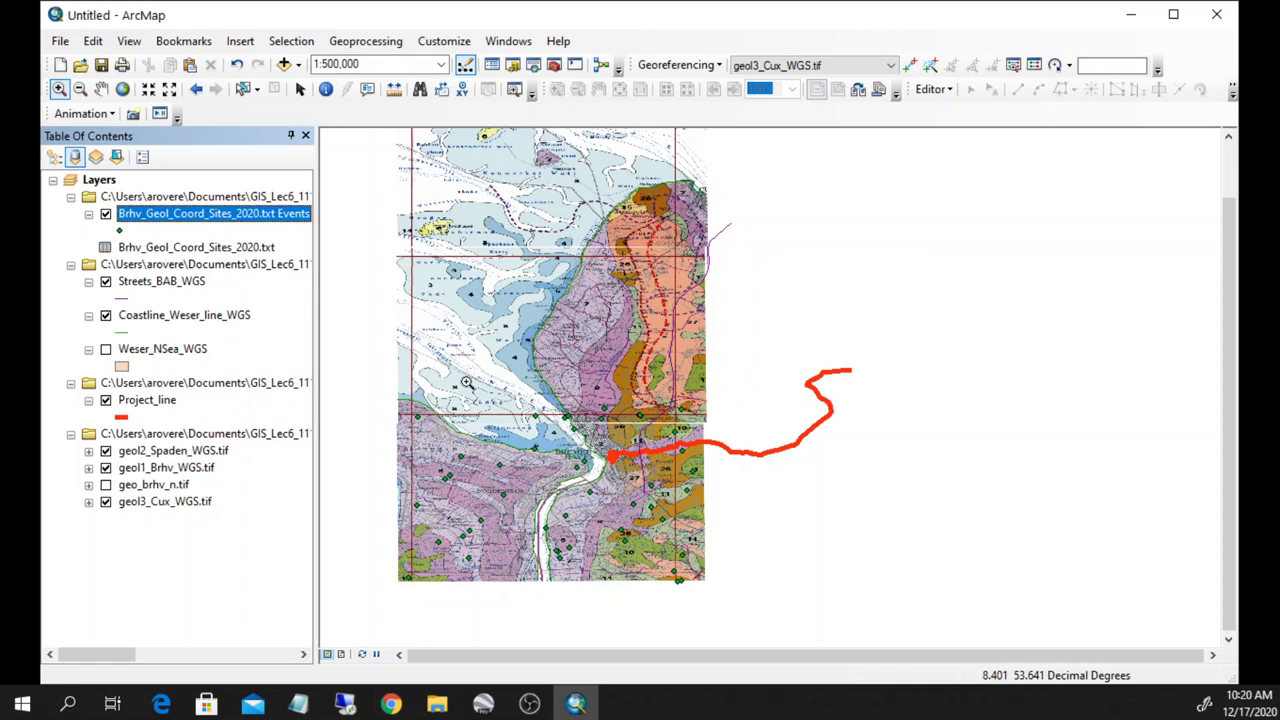
left_click_drag(468, 380, 664, 502)
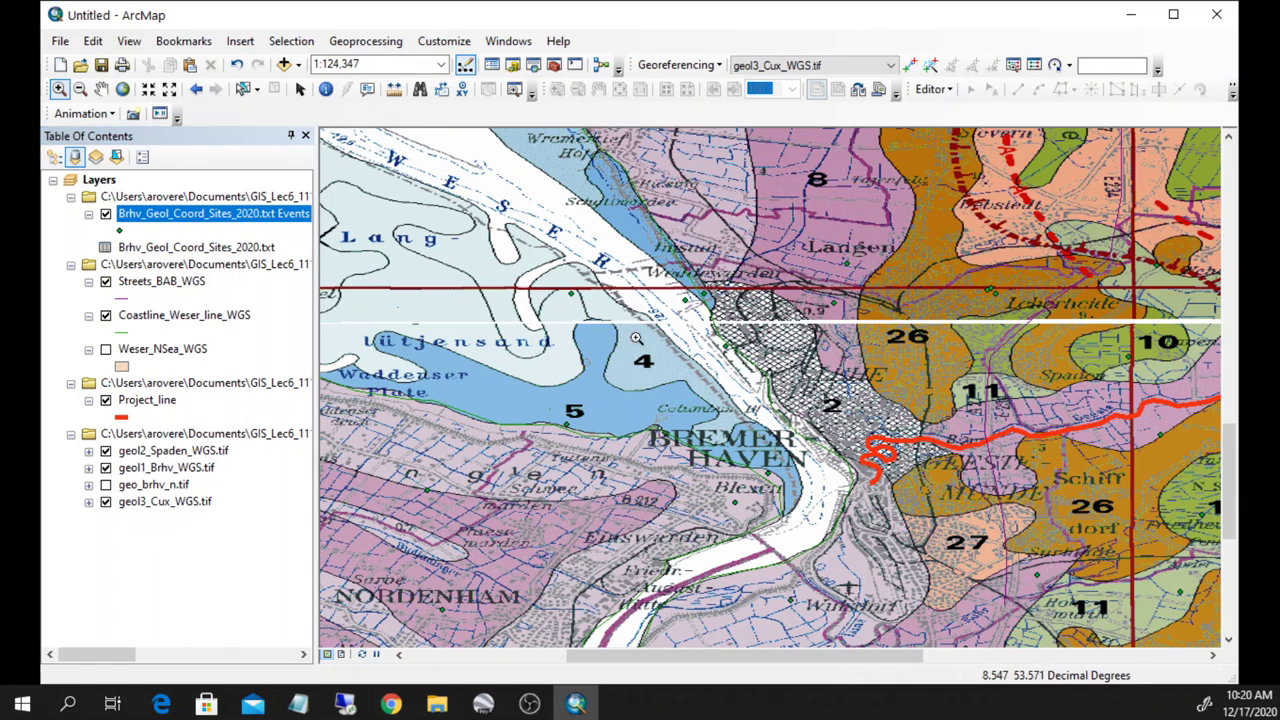
List layers by drawing order, hide the line layers, and bring up the Events layer menu.
left_click(54, 157)
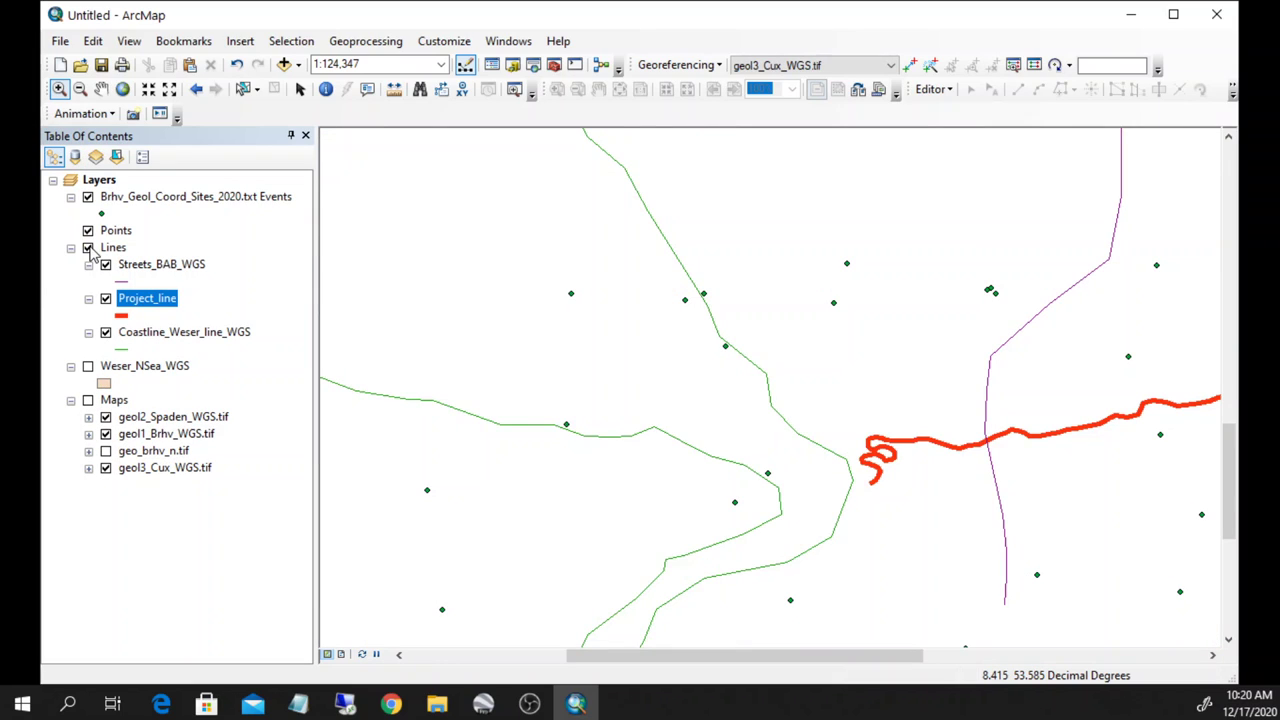
left_click(88, 246)
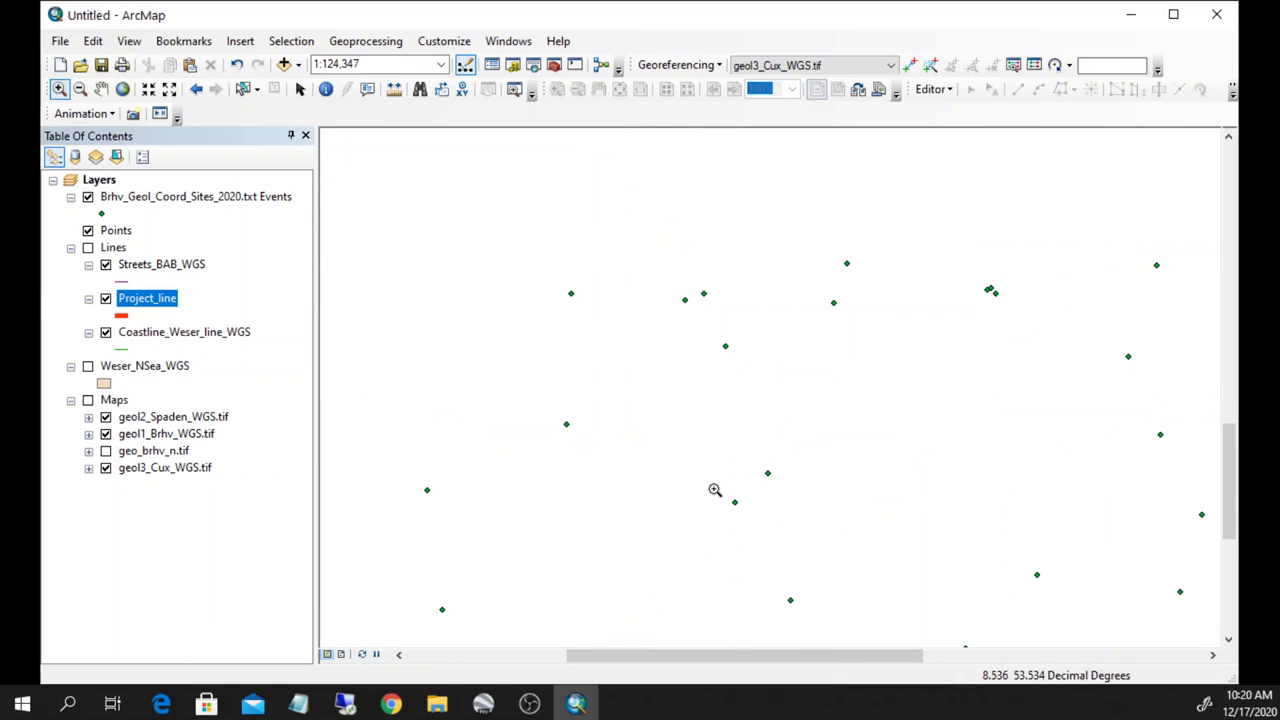
scroll(689, 471, "up", 2)
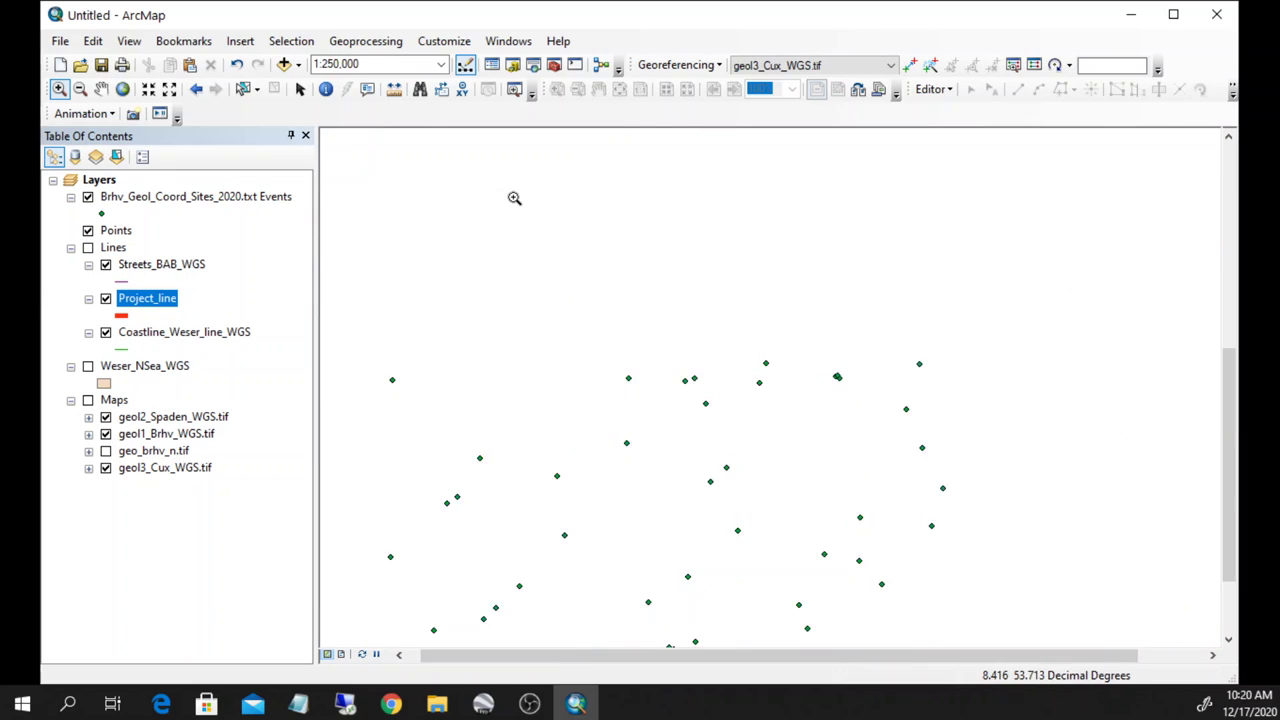
scroll(707, 530, "down", 2)
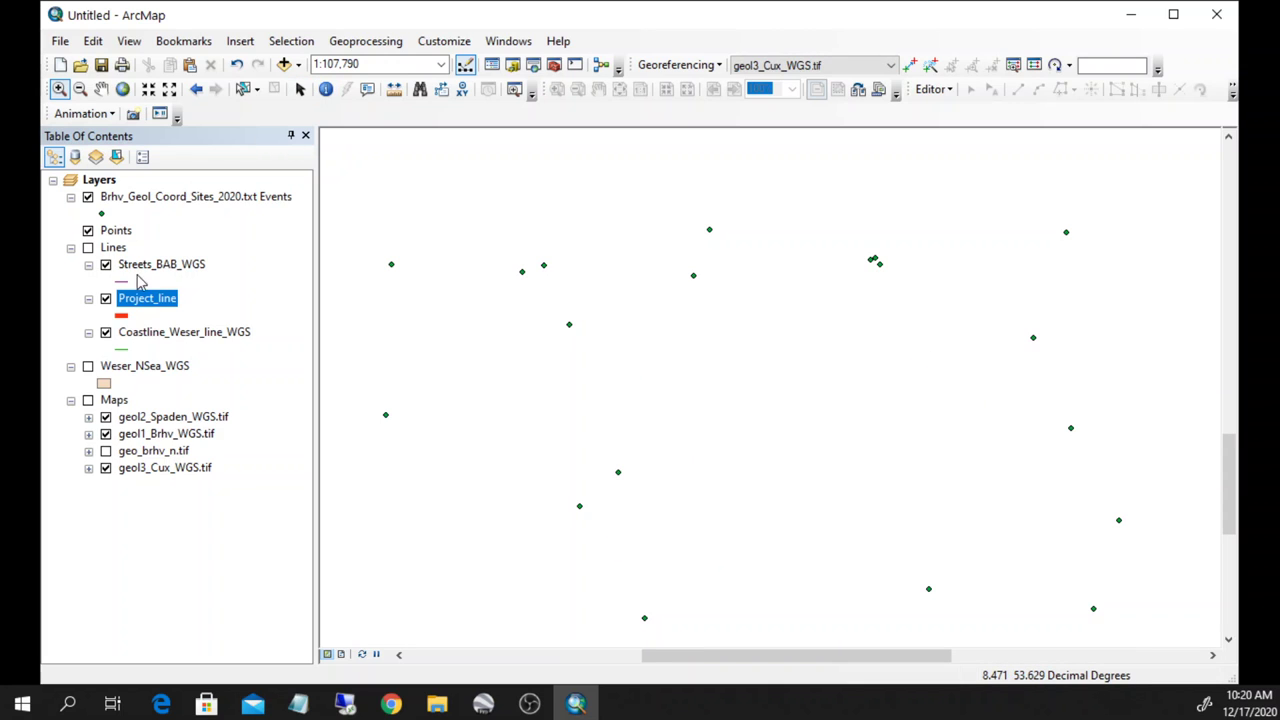
right_click(140, 199)
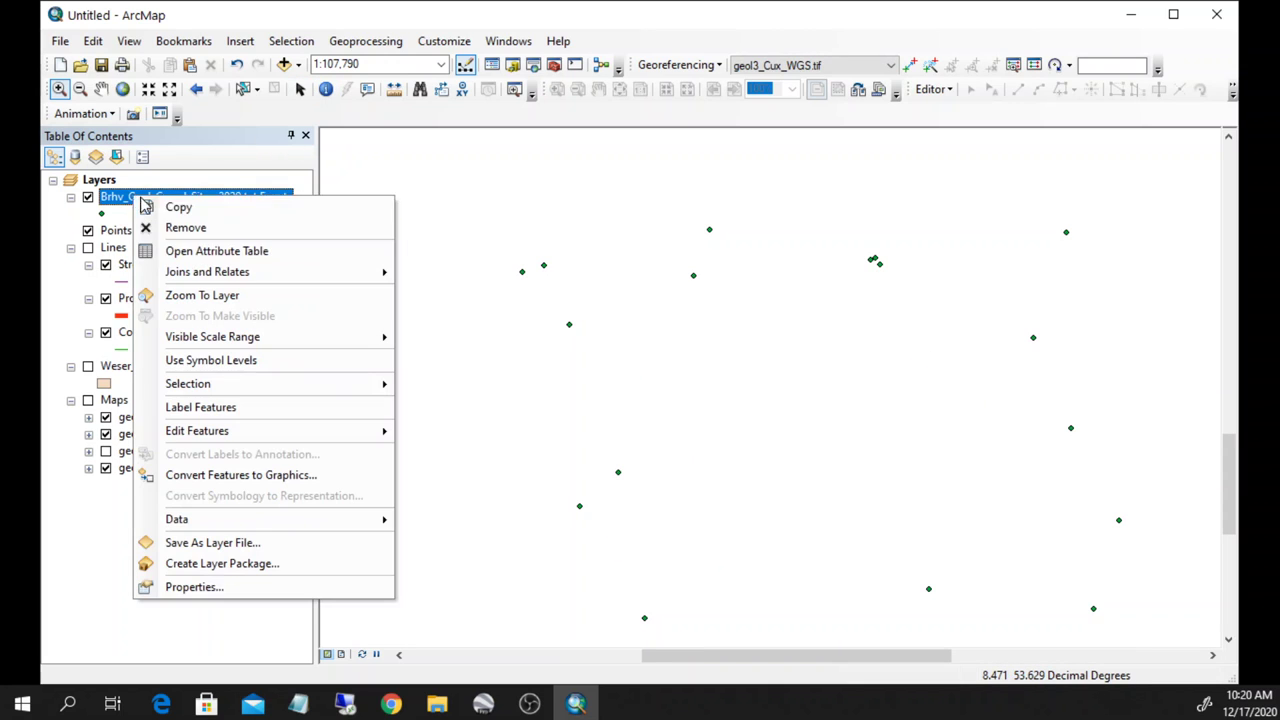
left_click(180, 254)
left_click_drag(119, 78, 803, 100)
left_click_drag(542, 79, 880, 80)
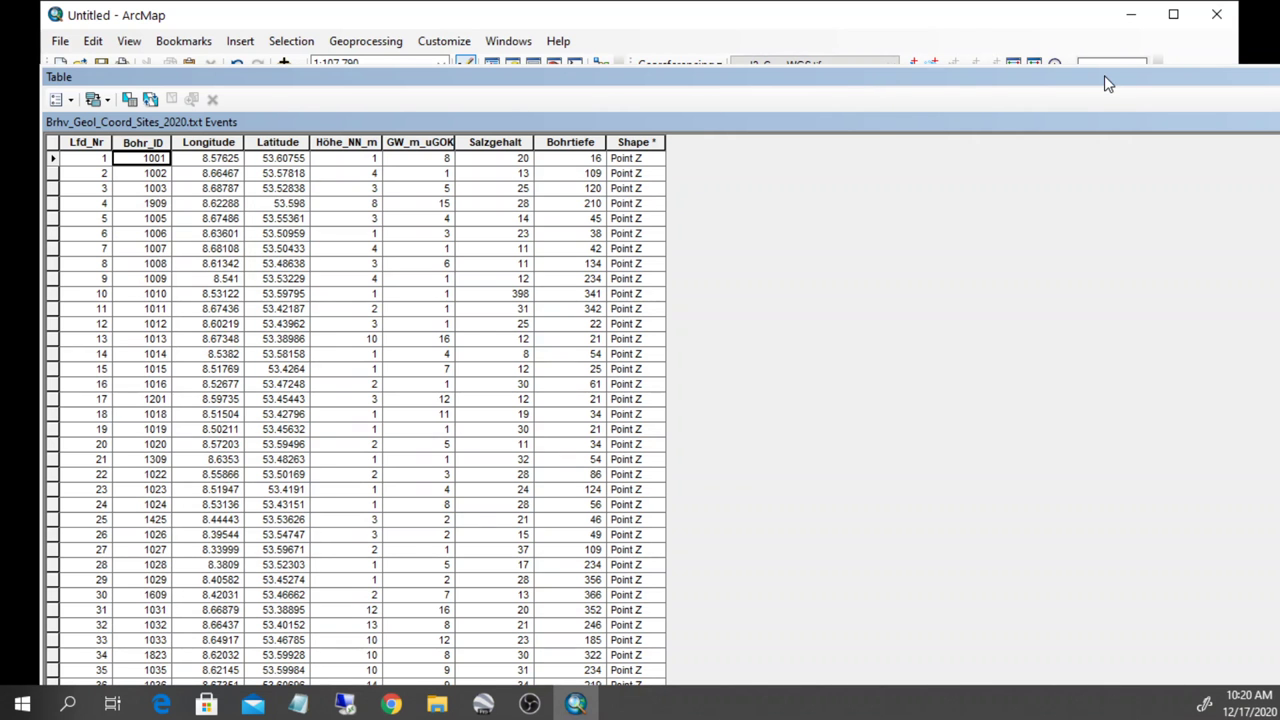
left_click_drag(527, 77, 604, 82)
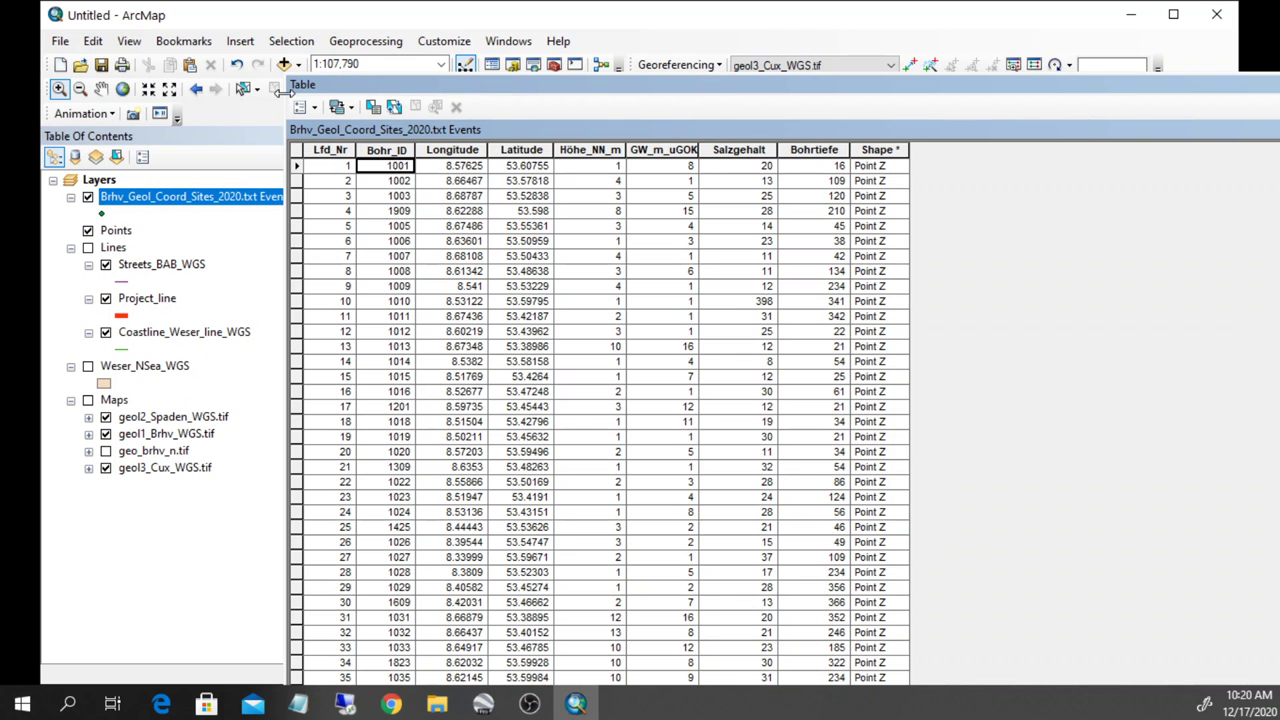
double_click(712, 86)
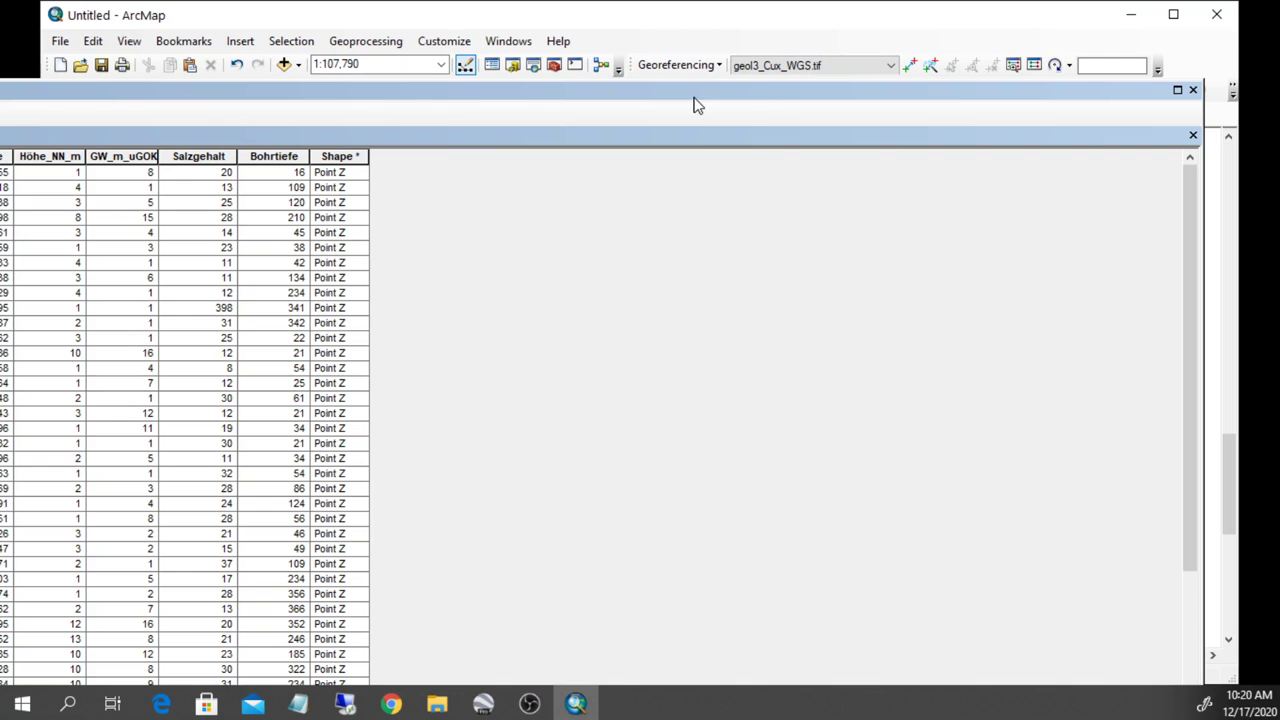
left_click(1193, 89)
right_click(240, 204)
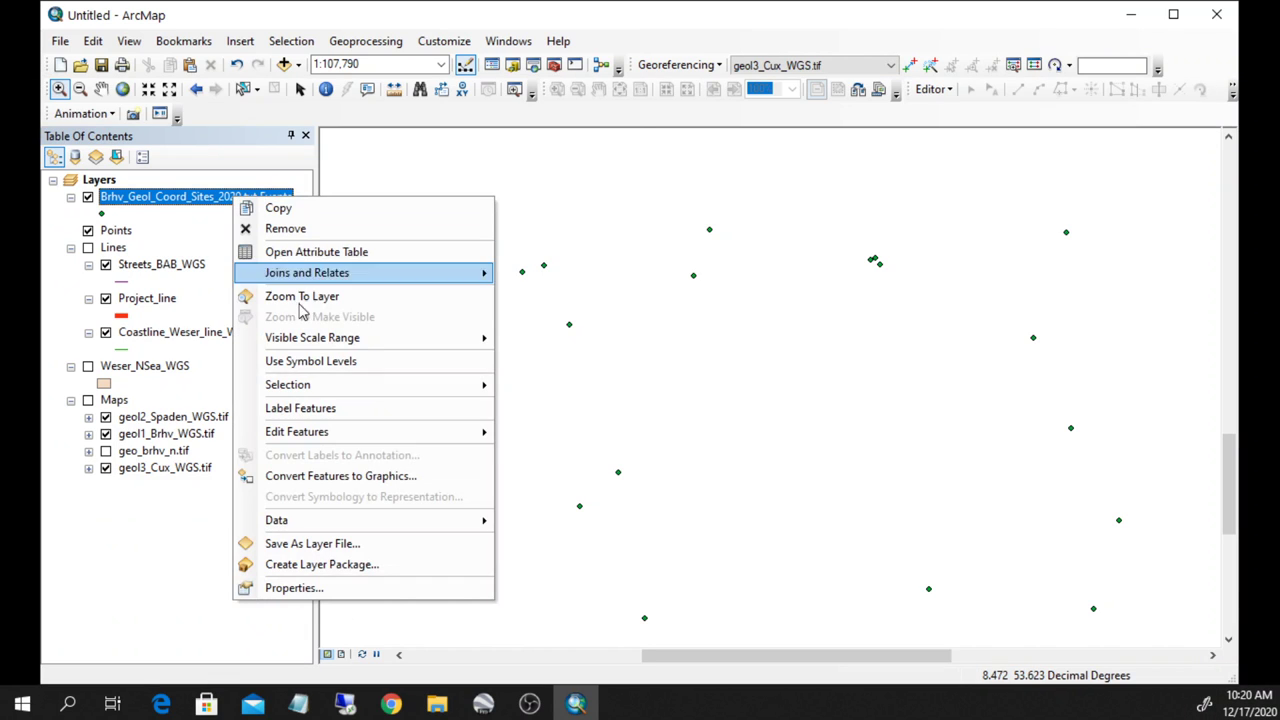
mouse_move(323, 520)
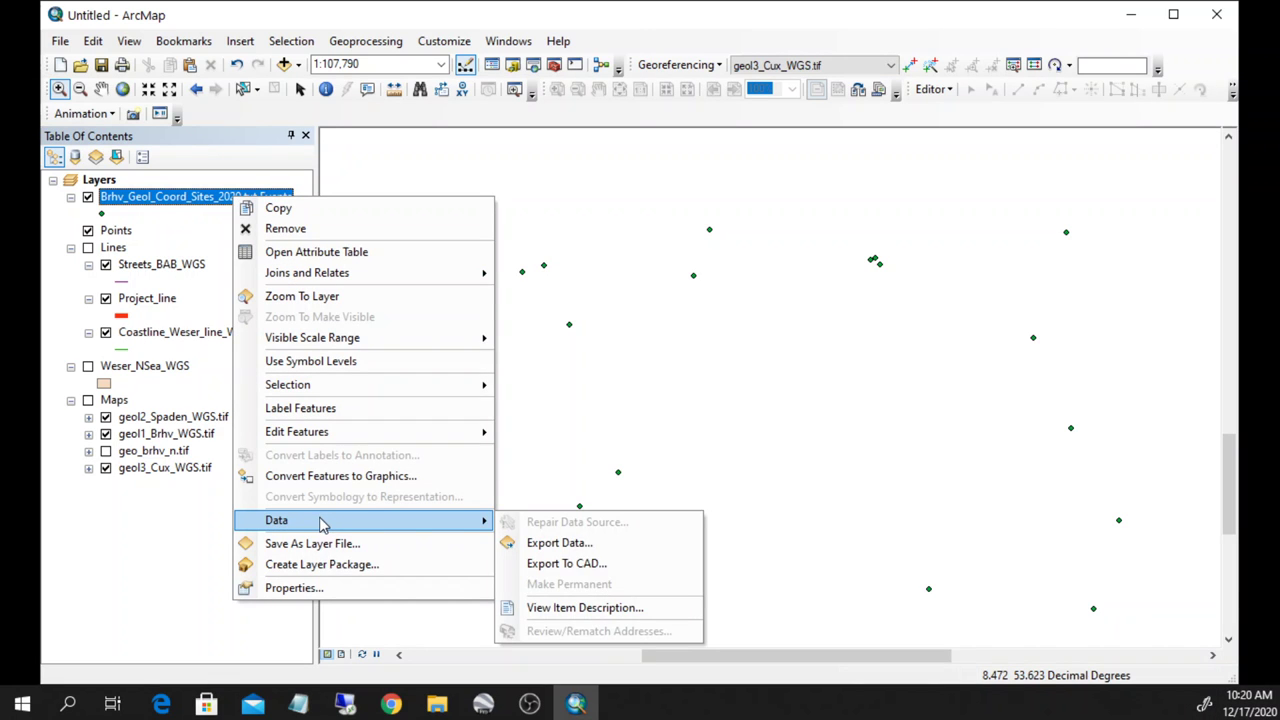
left_click(638, 543)
left_click(799, 387)
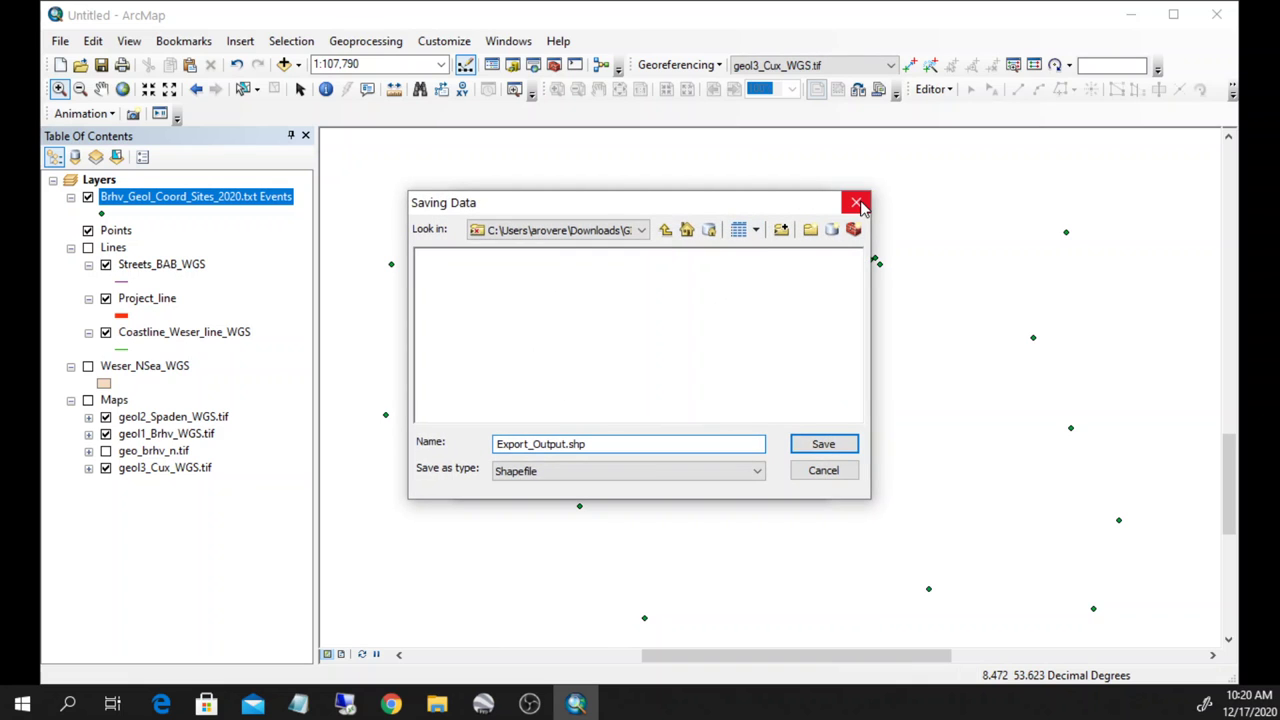
left_click(857, 204)
left_click(788, 490)
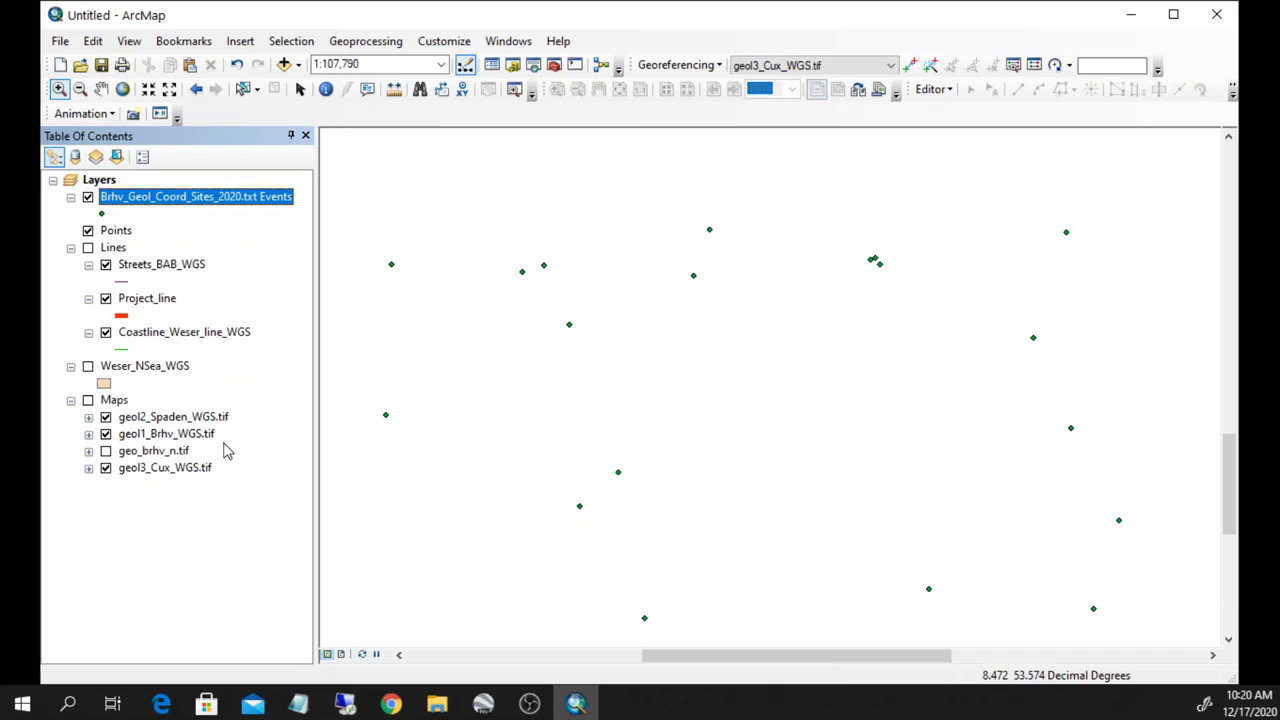
Switch the Table of Contents to List By Source, select the borehole table, and zoom out.
left_click(75, 157)
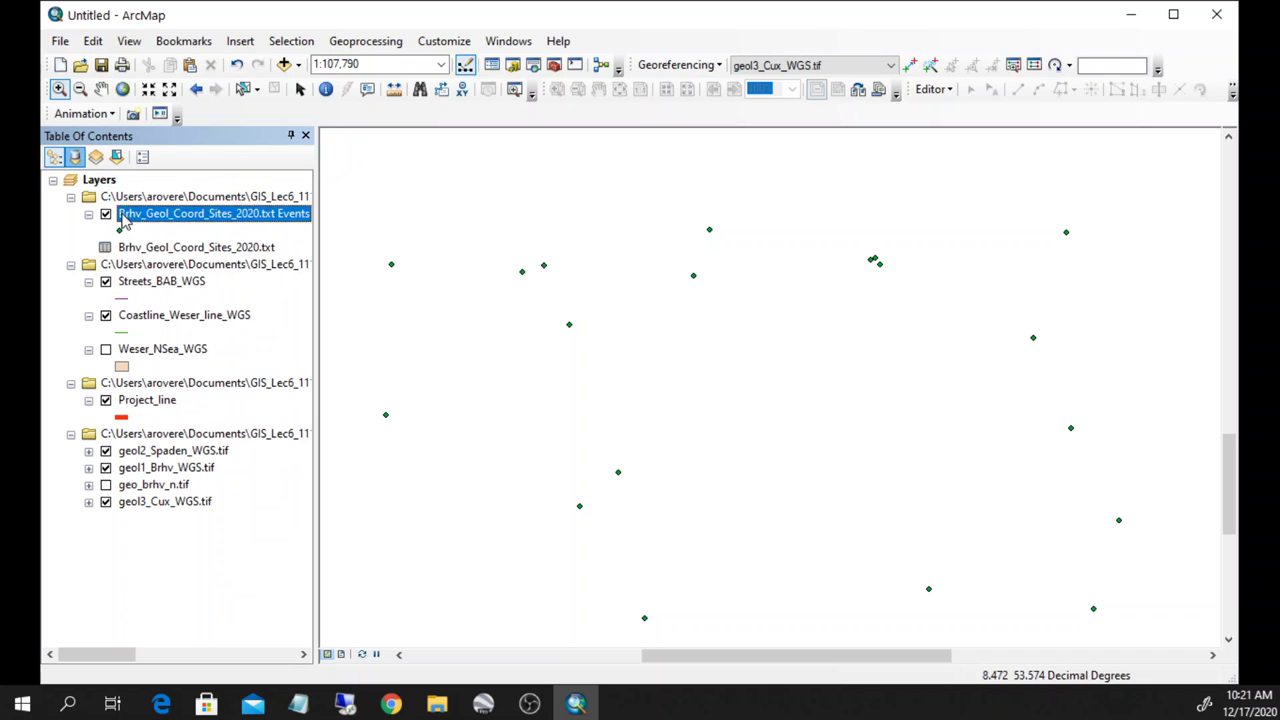
left_click(134, 248)
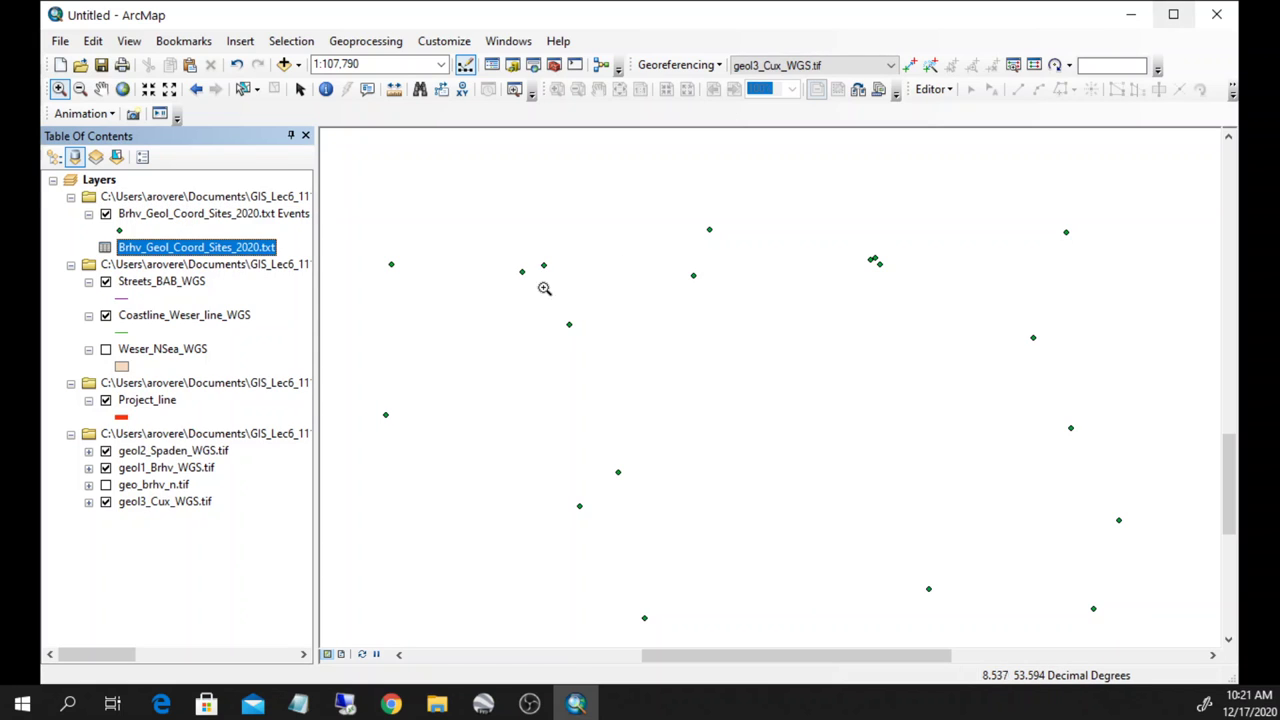
scroll(683, 360, "up", 1)
scroll(683, 360, "up", 1)
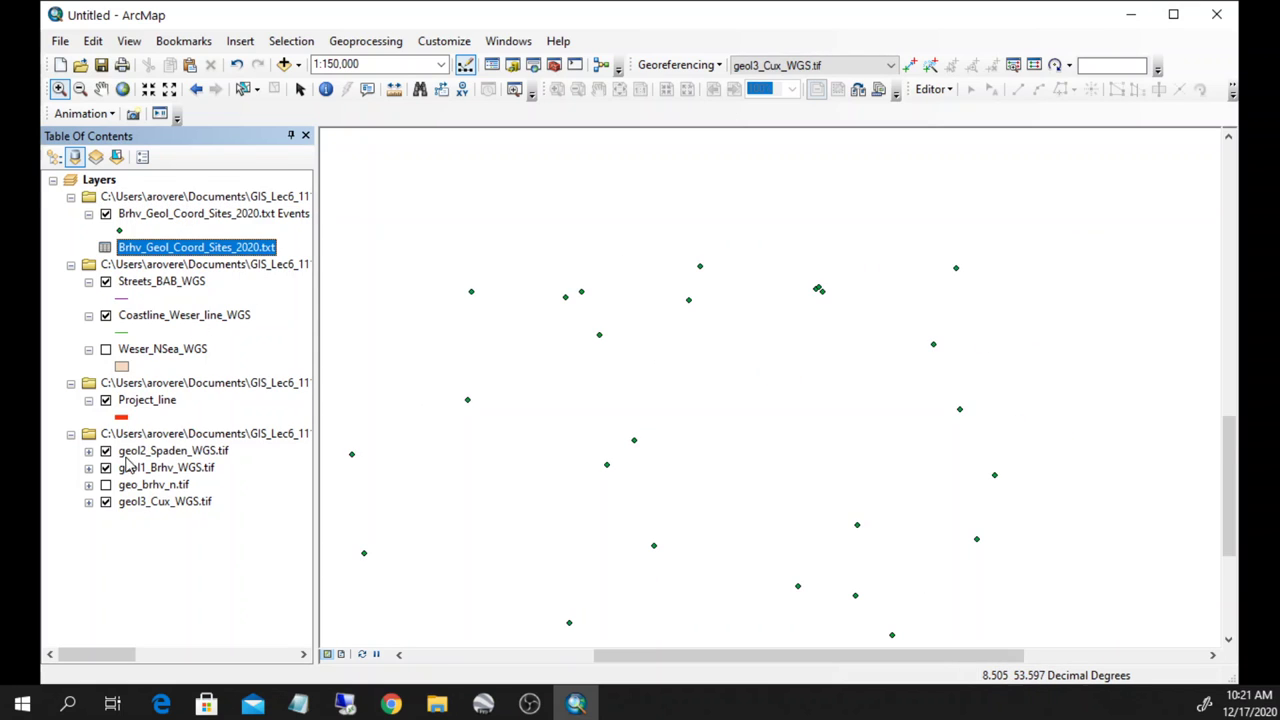